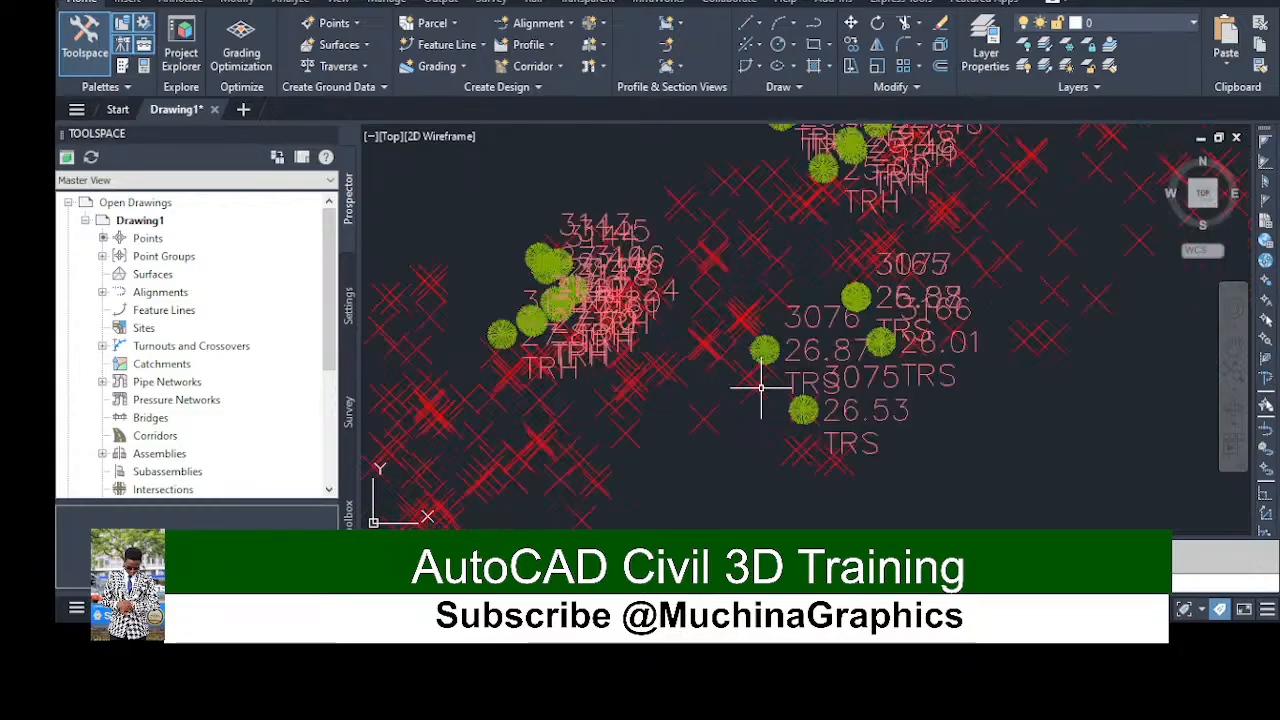
Examine the imported survey points along the whole road strip, from individual tree points to the full extent
scroll(762, 387, "down", 3)
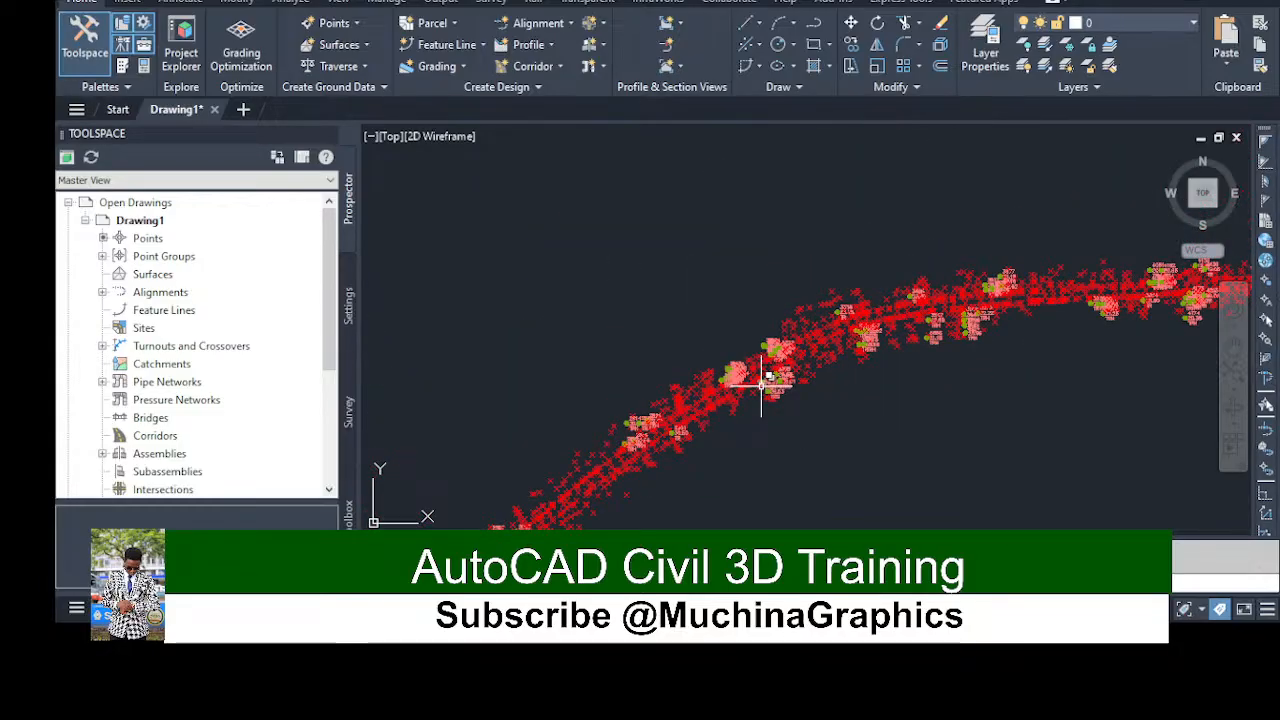
scroll(730, 318, "down", 2)
scroll(730, 320, "down", 2)
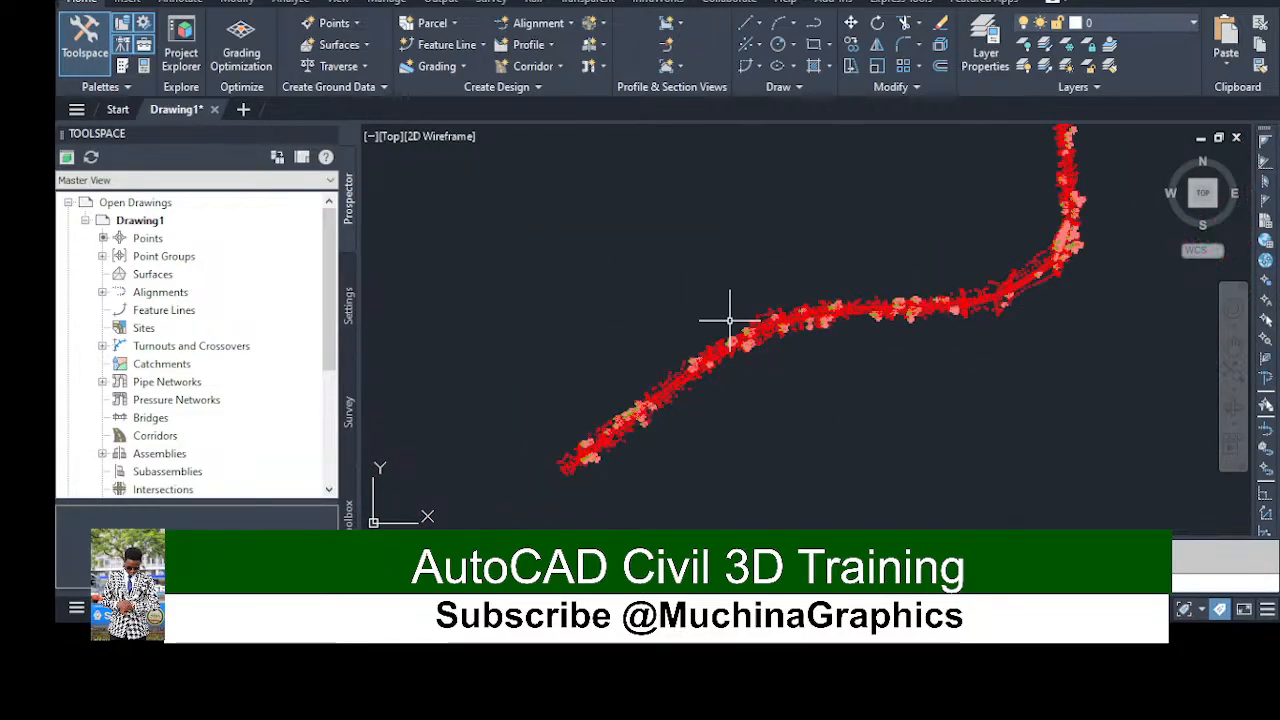
scroll(1025, 308, "up", 1)
scroll(1025, 308, "down", 1)
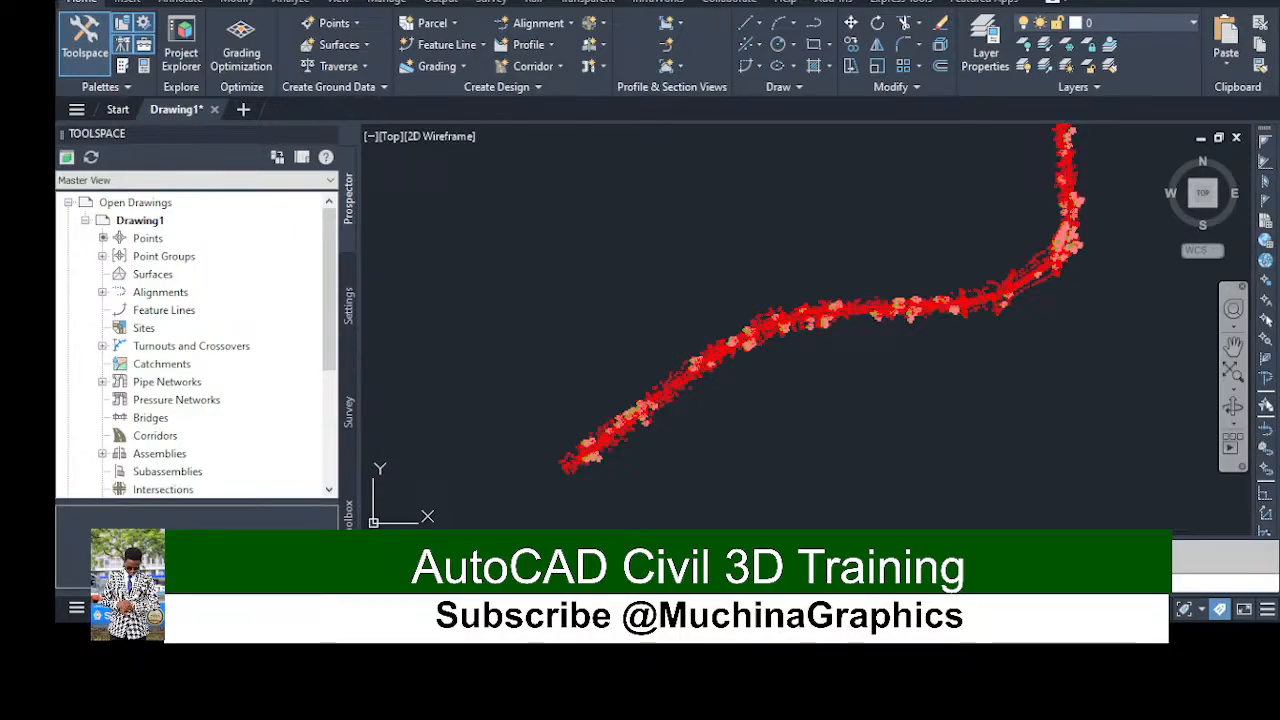
scroll(709, 337, "up", 2)
scroll(712, 331, "down", 4)
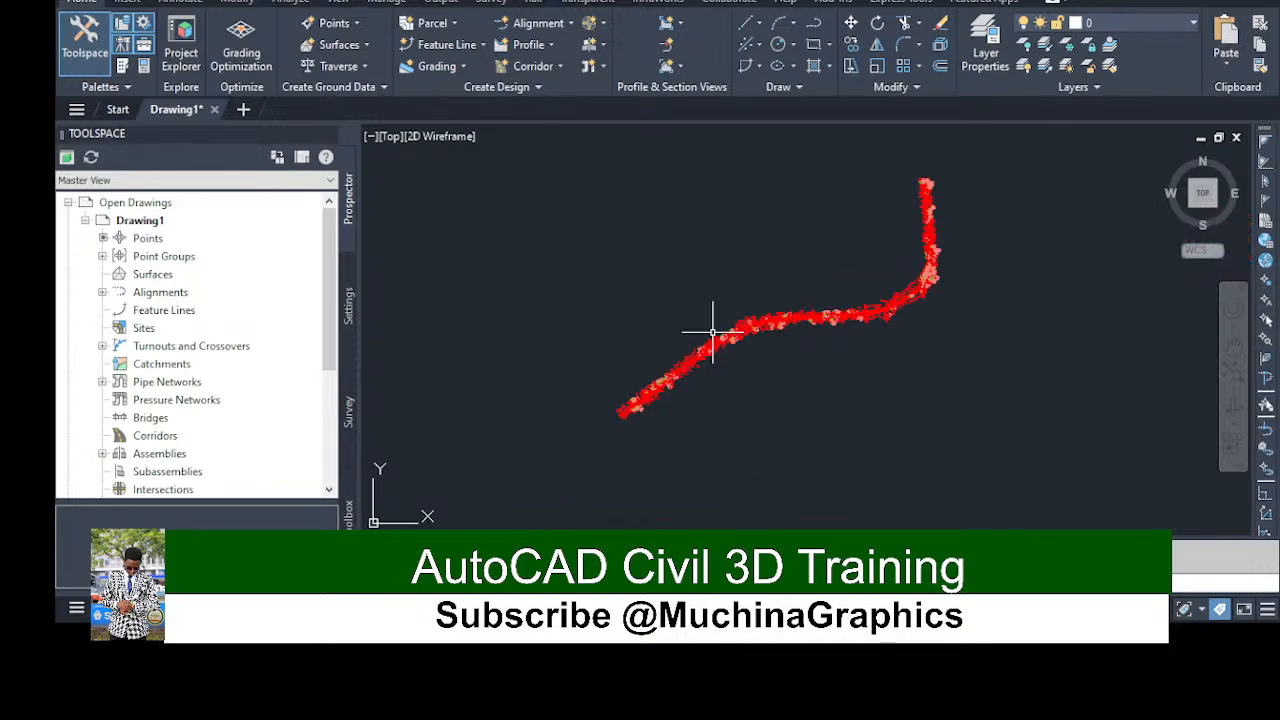
scroll(712, 331, "up", 2)
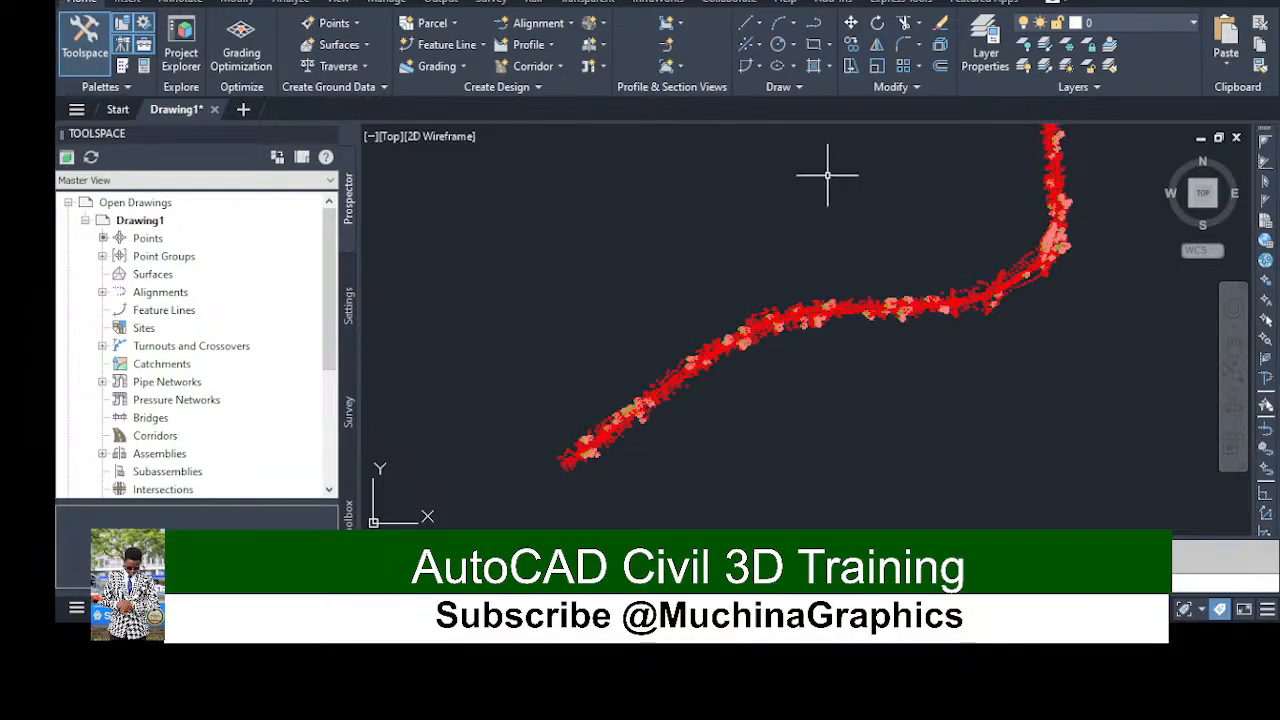
scroll(576, 449, "up", 2)
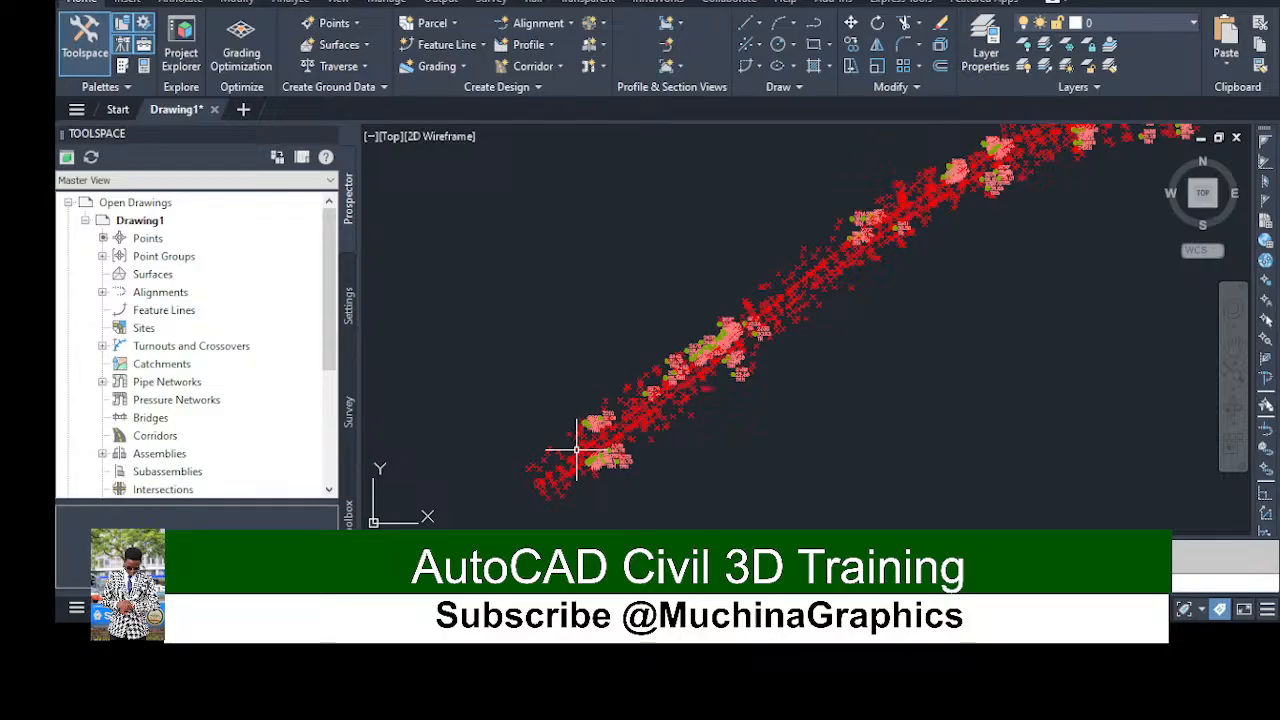
scroll(576, 449, "down", 3)
scroll(1014, 288, "up", 3)
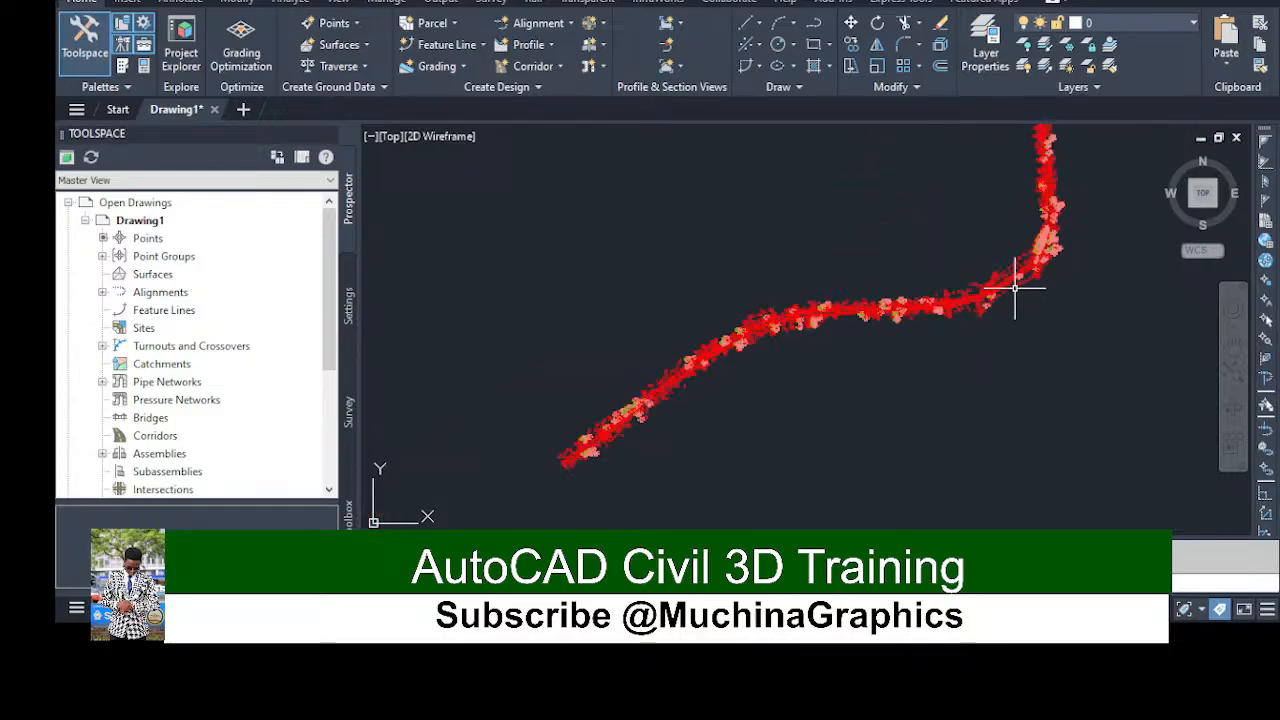
scroll(731, 337, "up", 4)
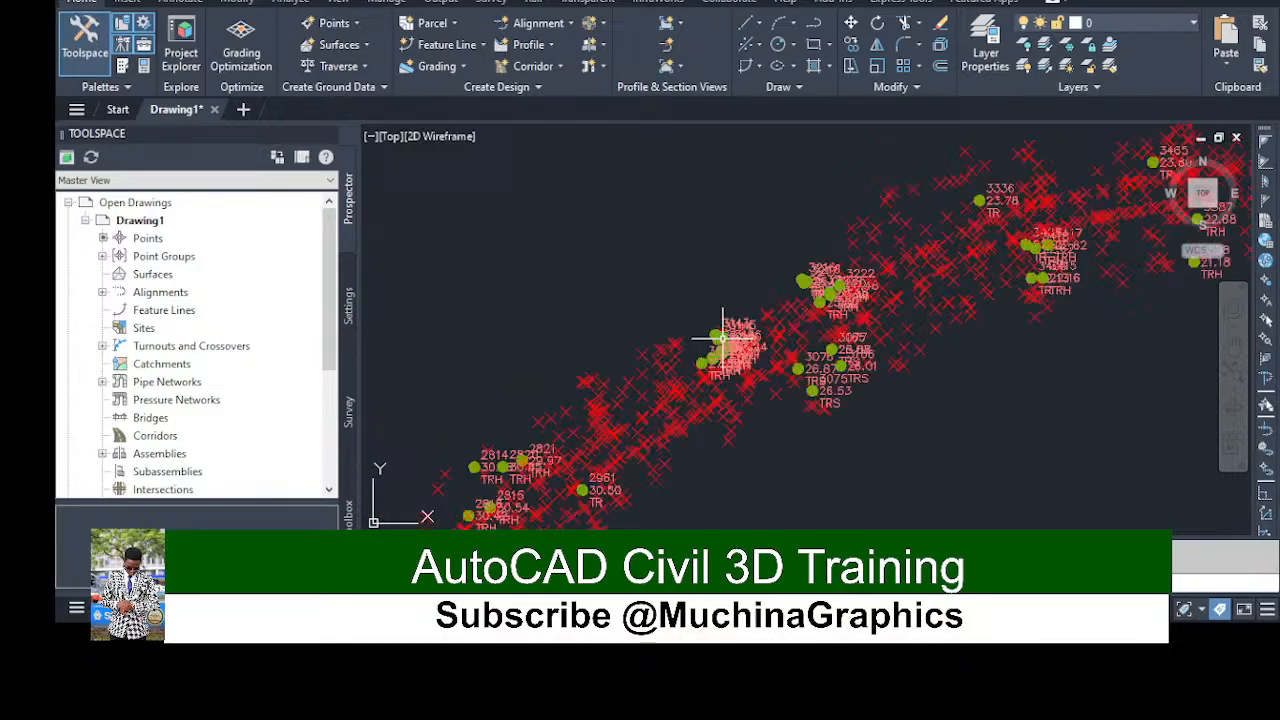
scroll(731, 335, "down", 4)
scroll(1002, 290, "up", 1)
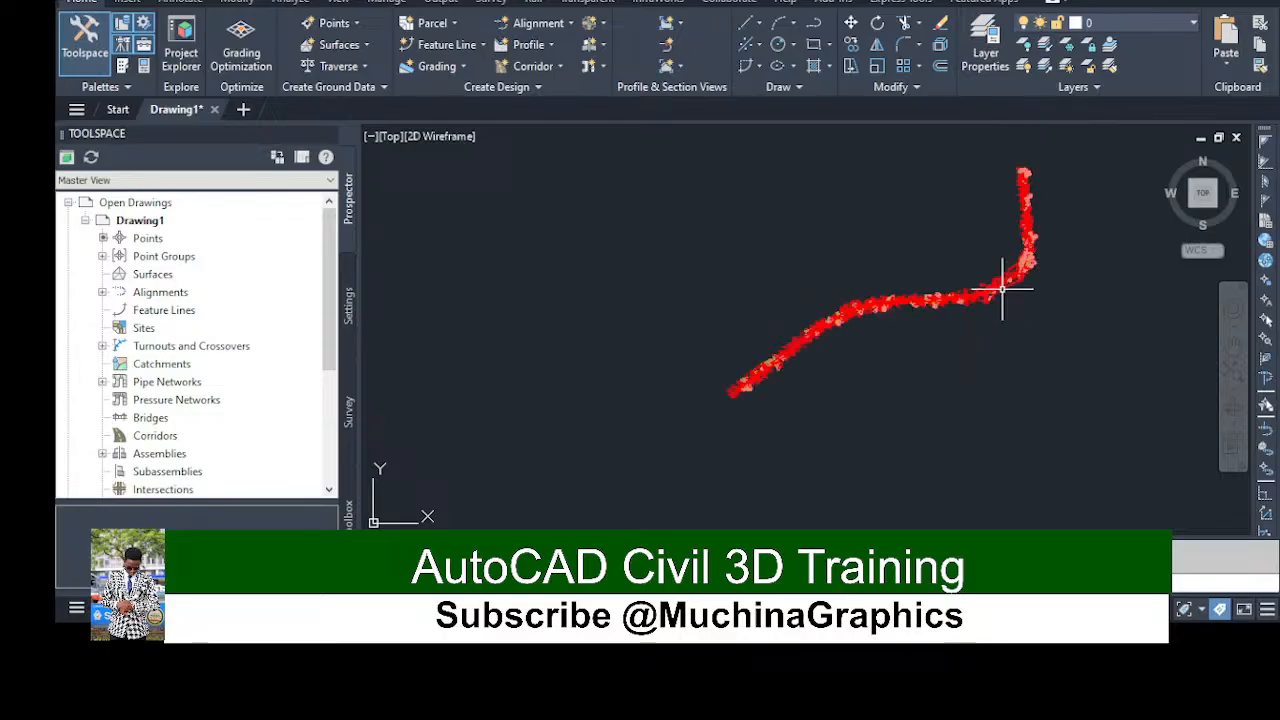
scroll(1004, 288, "up", 2)
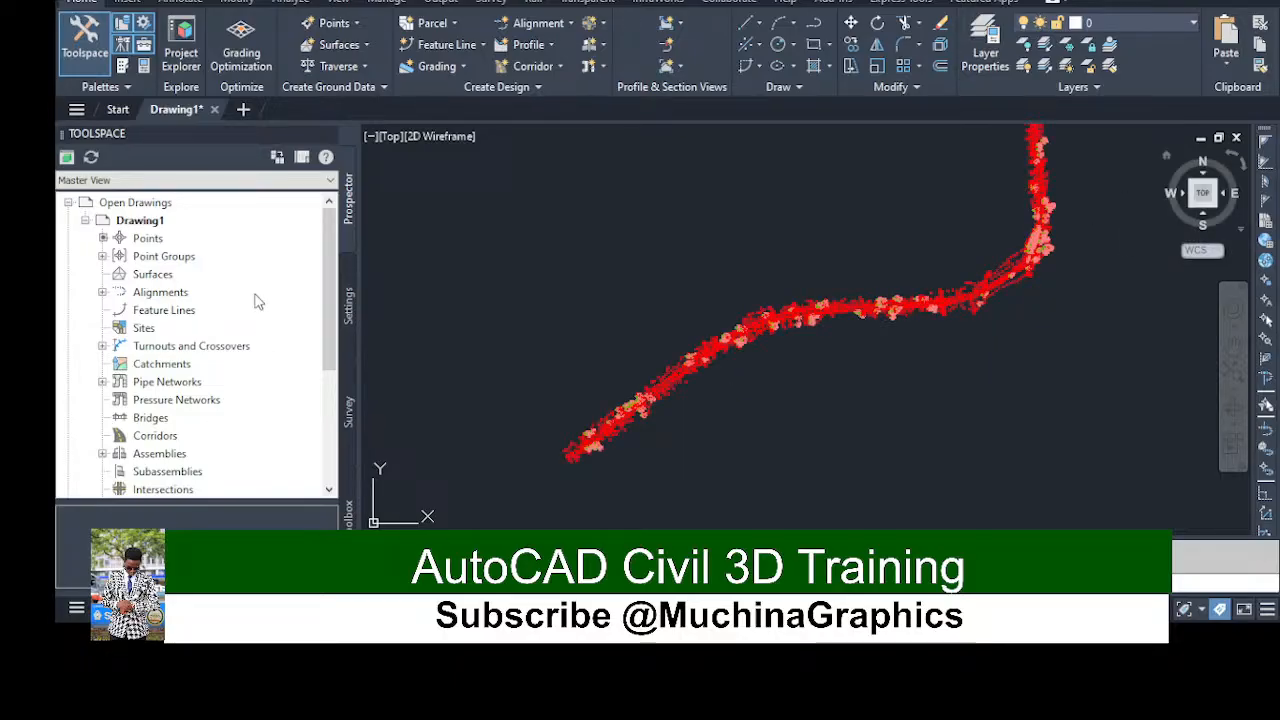
Create a surface named "my road surface" and expand the drawing's surface collection down to "my road surface (1)"
left_click(367, 66)
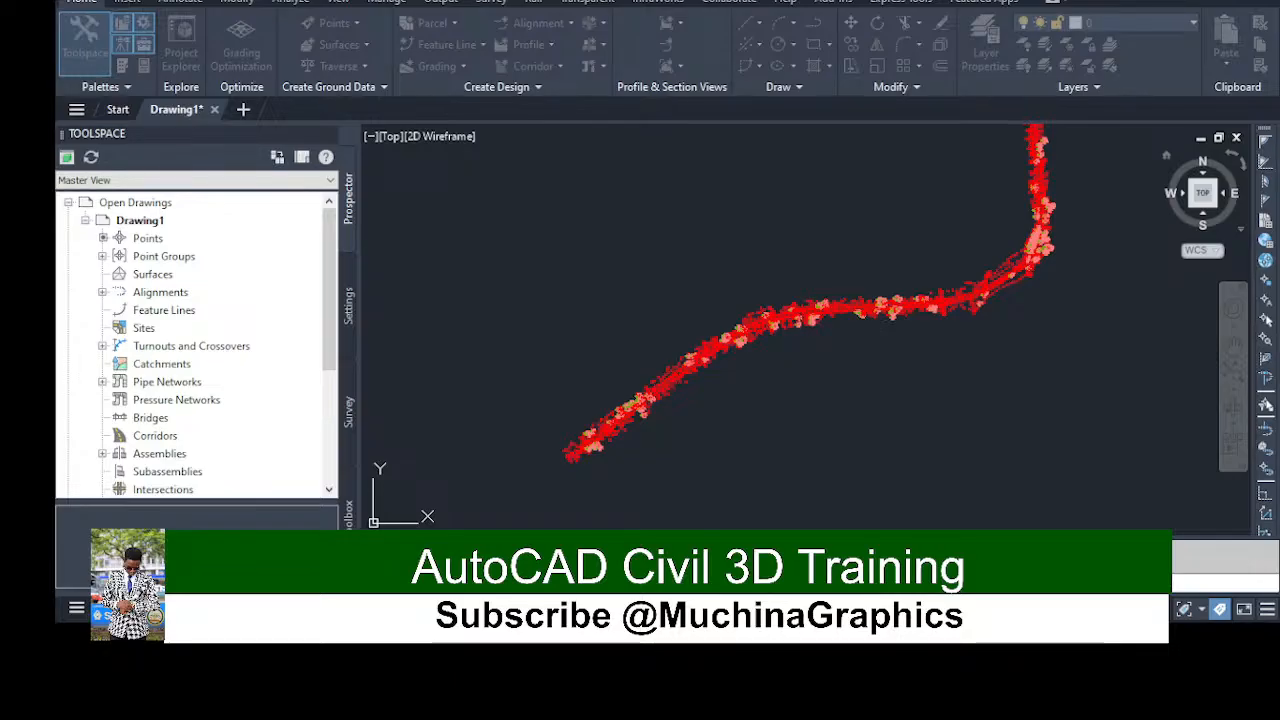
left_click(701, 456)
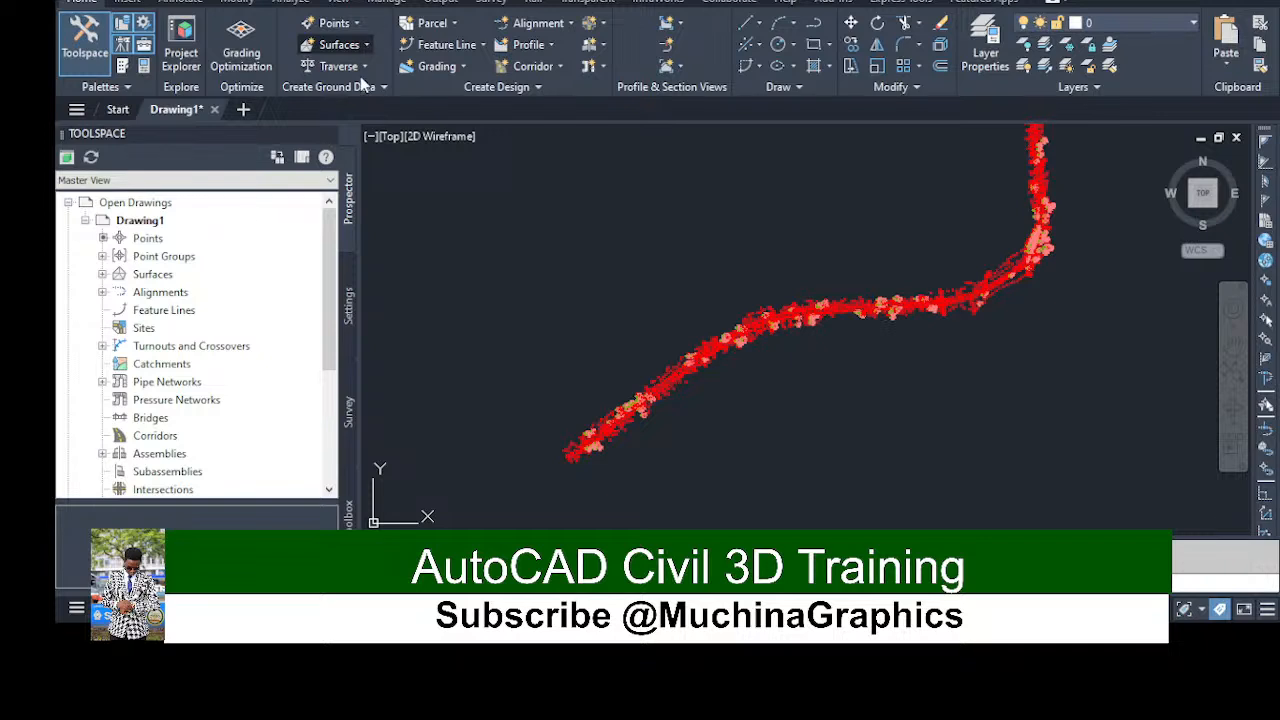
left_click(102, 292)
left_click(102, 274)
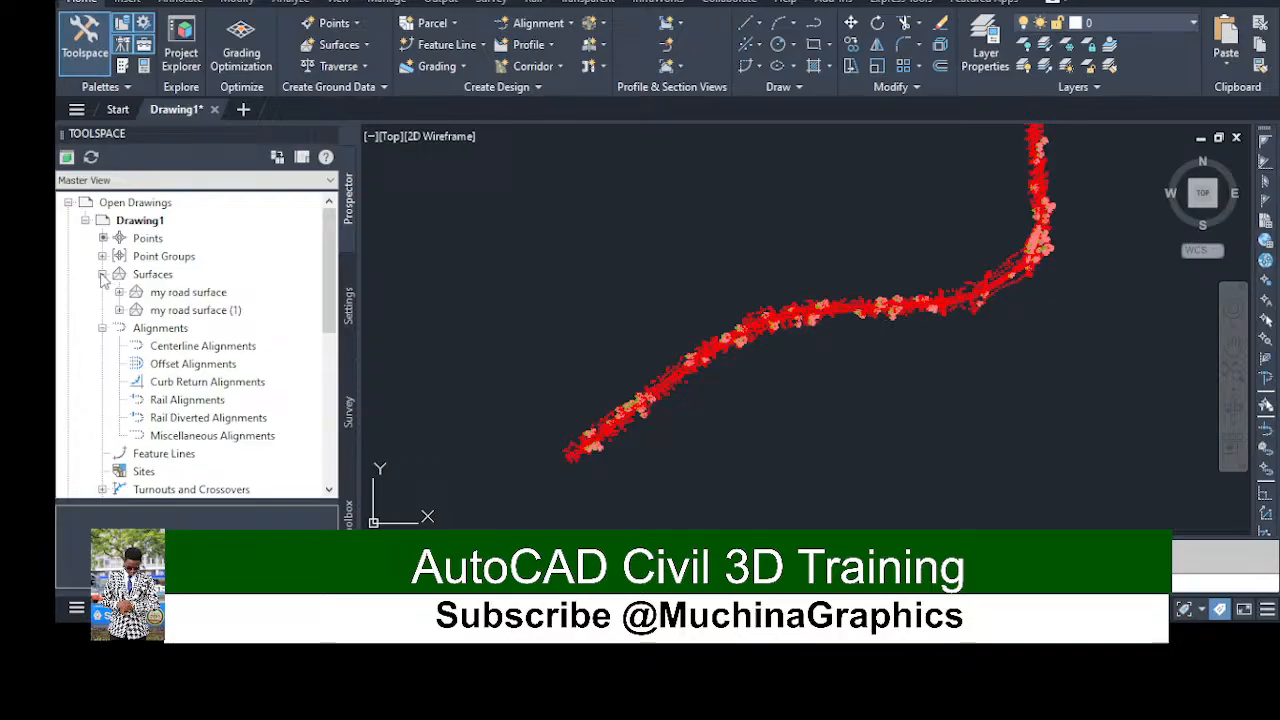
left_click(102, 274)
left_click(103, 275)
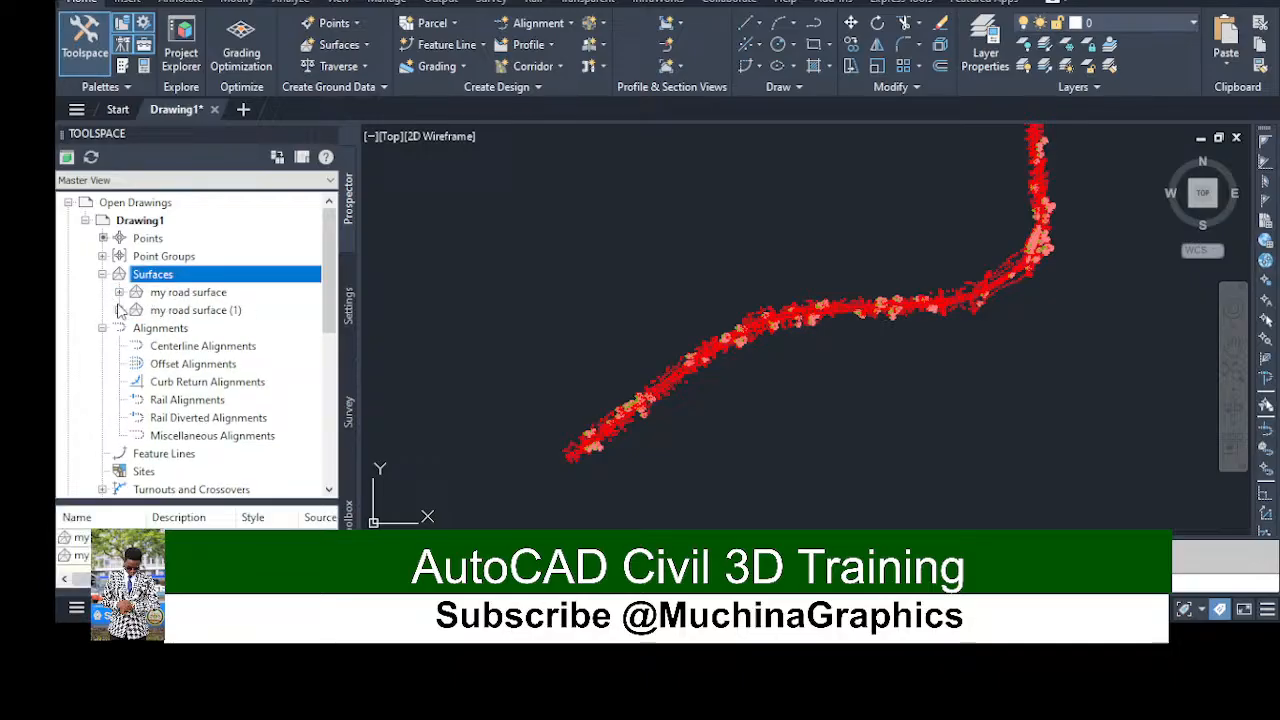
left_click(120, 310)
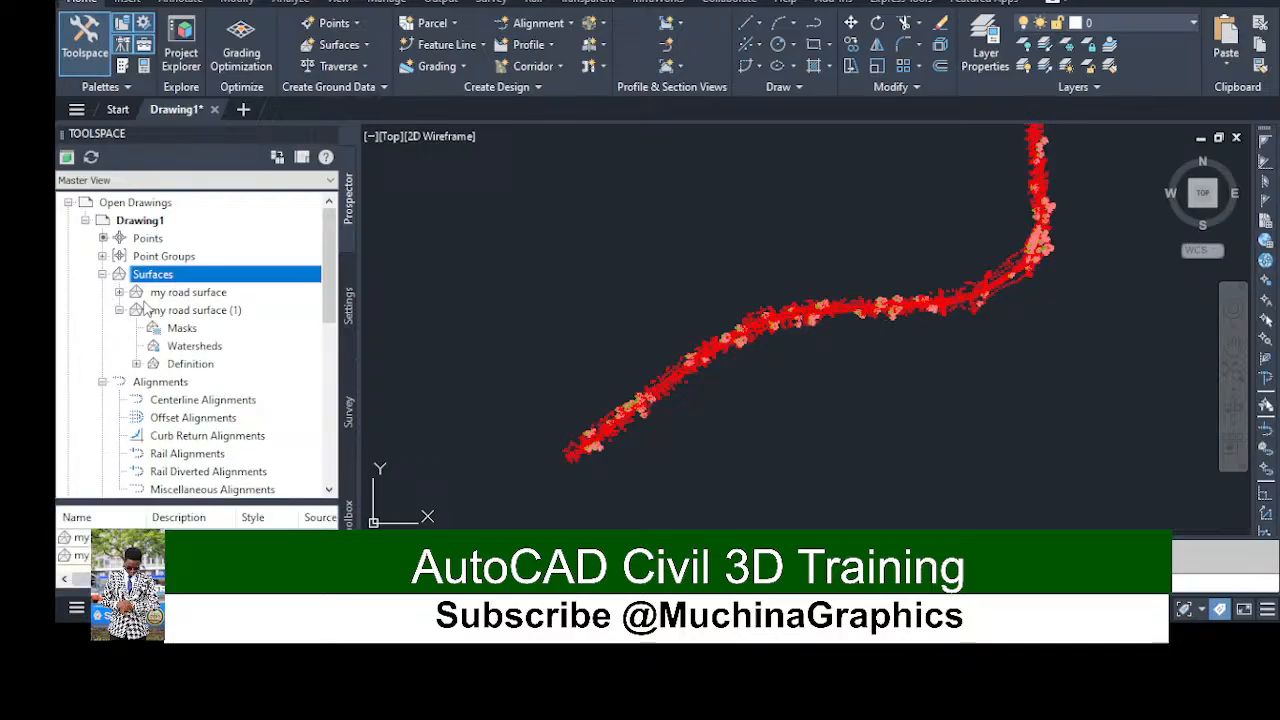
Delete the surface "my road surface" and keep its duplicate "my road surface (1)"
left_click(146, 296)
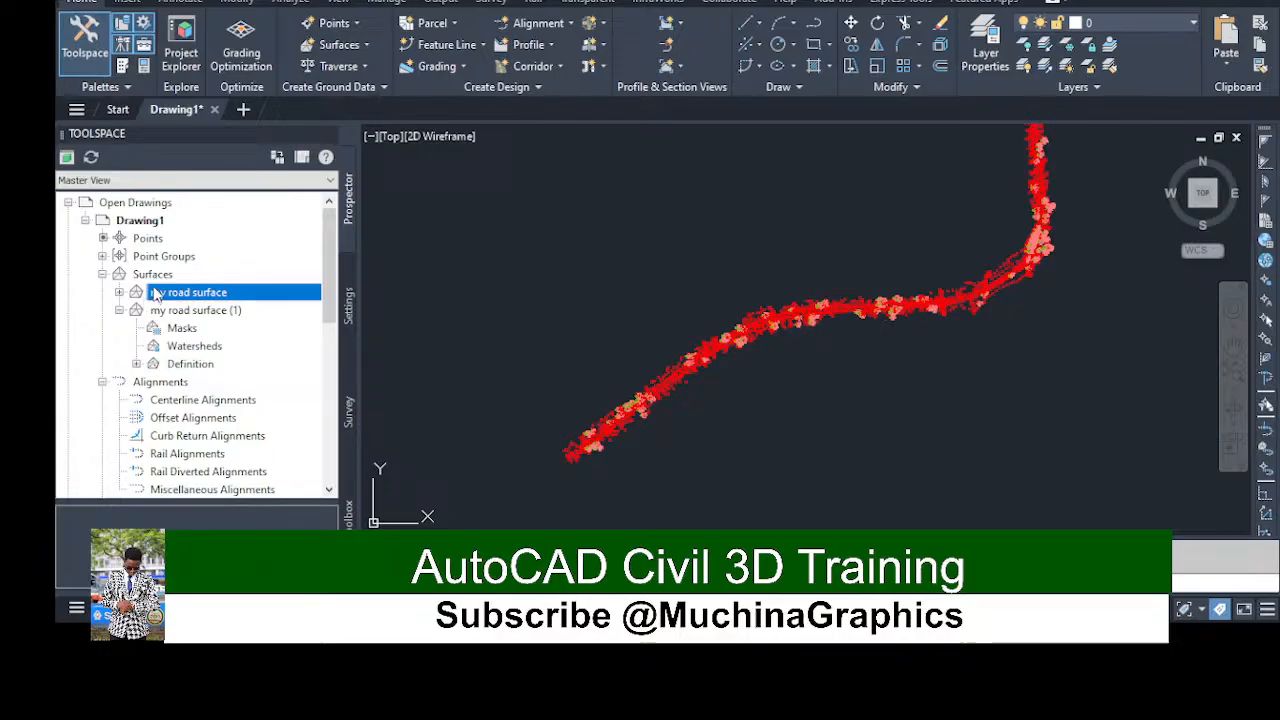
left_click(223, 418)
left_click(697, 348)
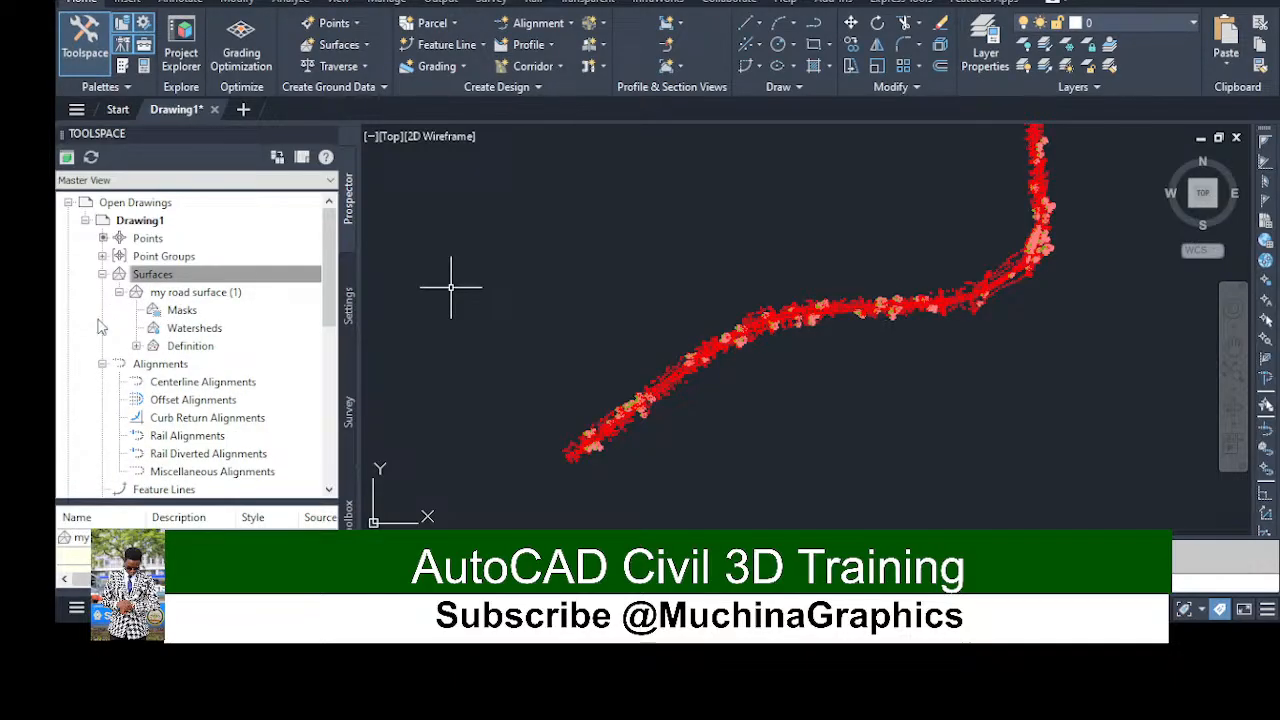
Add a point group to the definition of "my road surface (1)" and inspect the generated contours and border
left_click(136, 345)
scroll(220, 420, "down", 2)
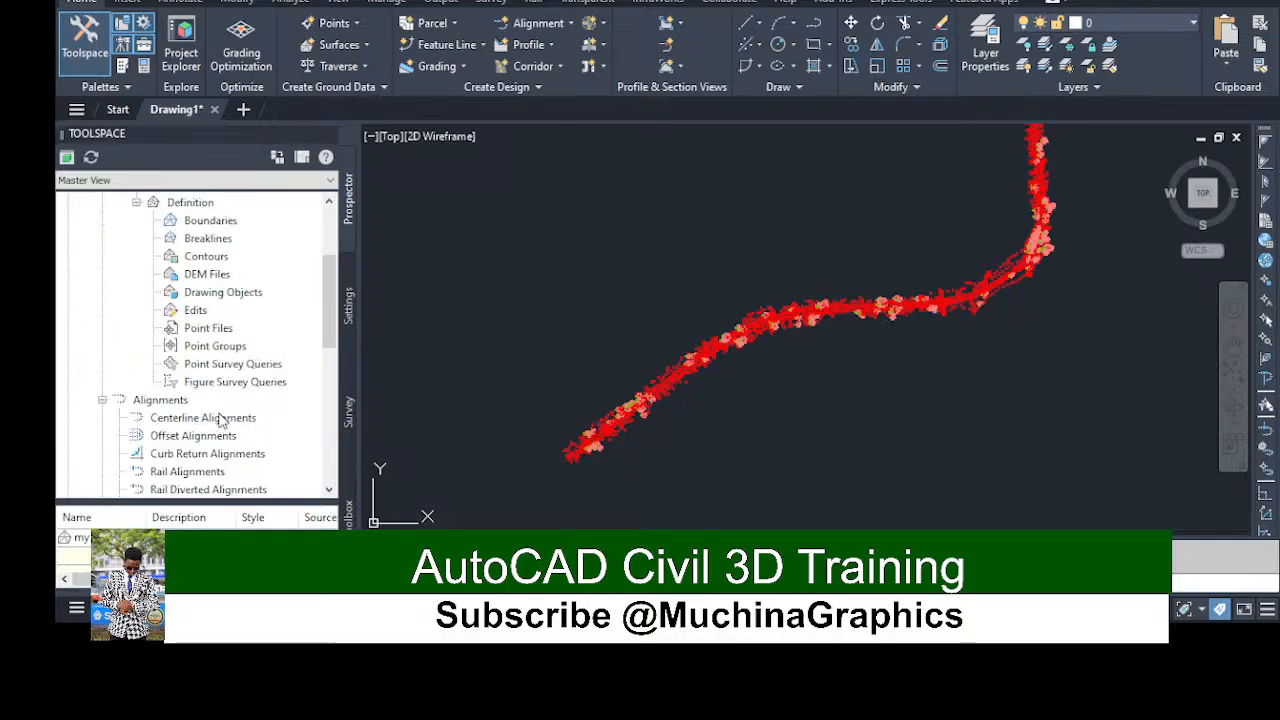
left_click(199, 348)
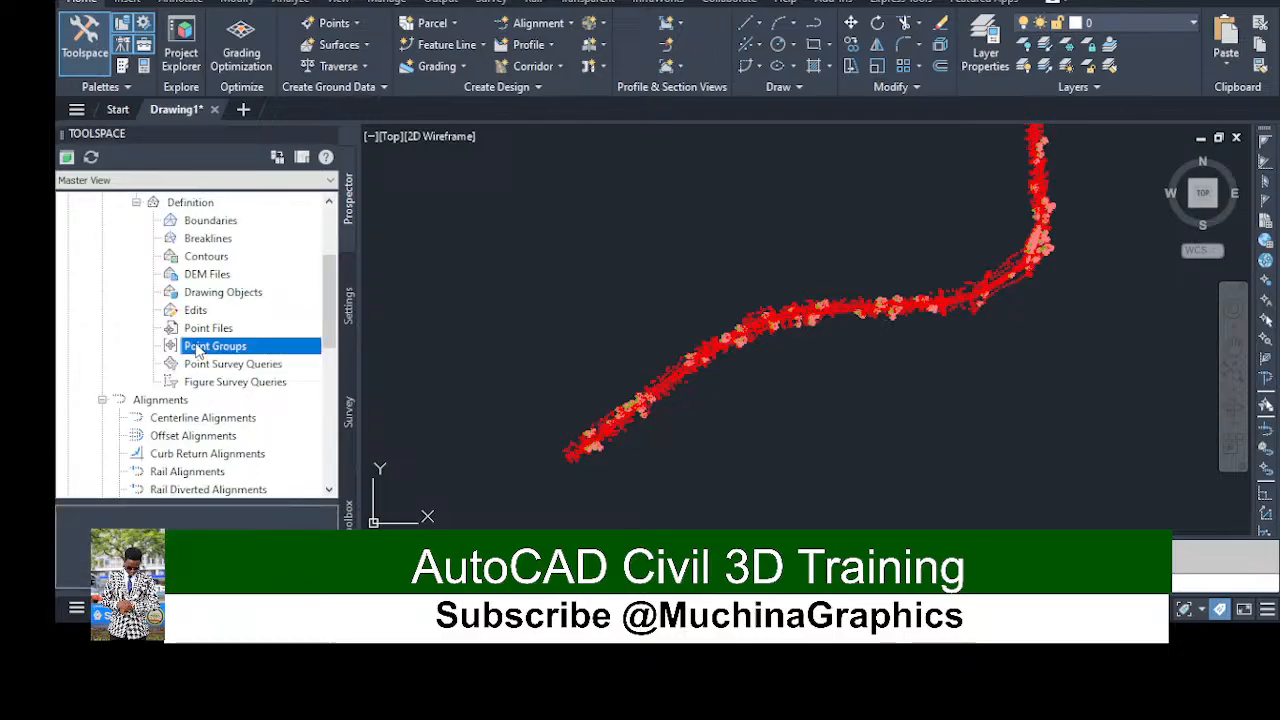
left_click(218, 350)
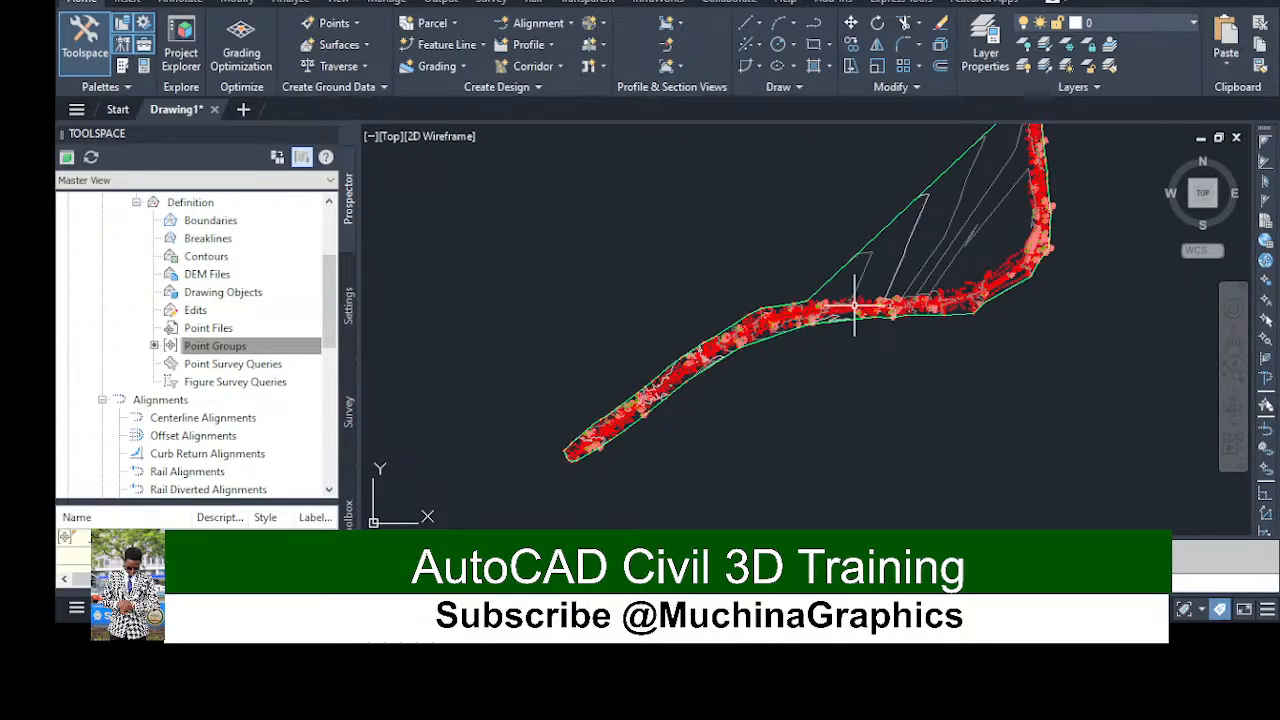
scroll(858, 300, "up", 5)
scroll(861, 300, "down", 7)
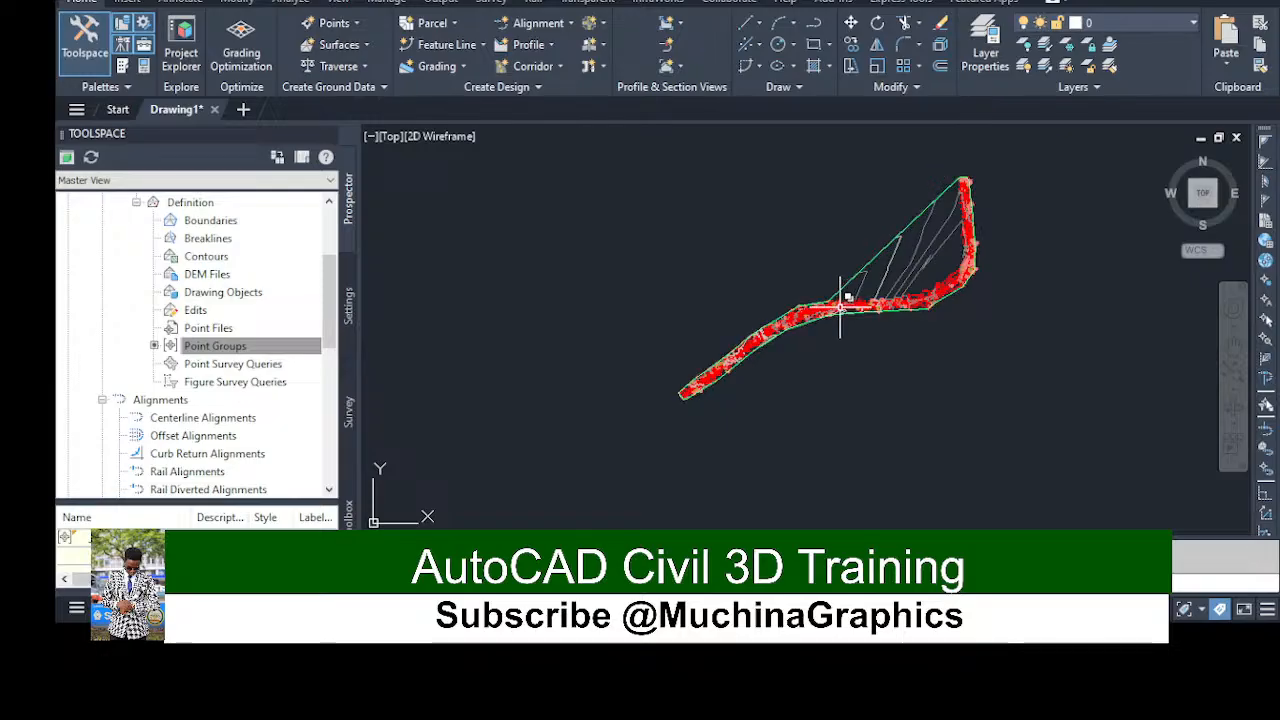
scroll(835, 313, "up", 2)
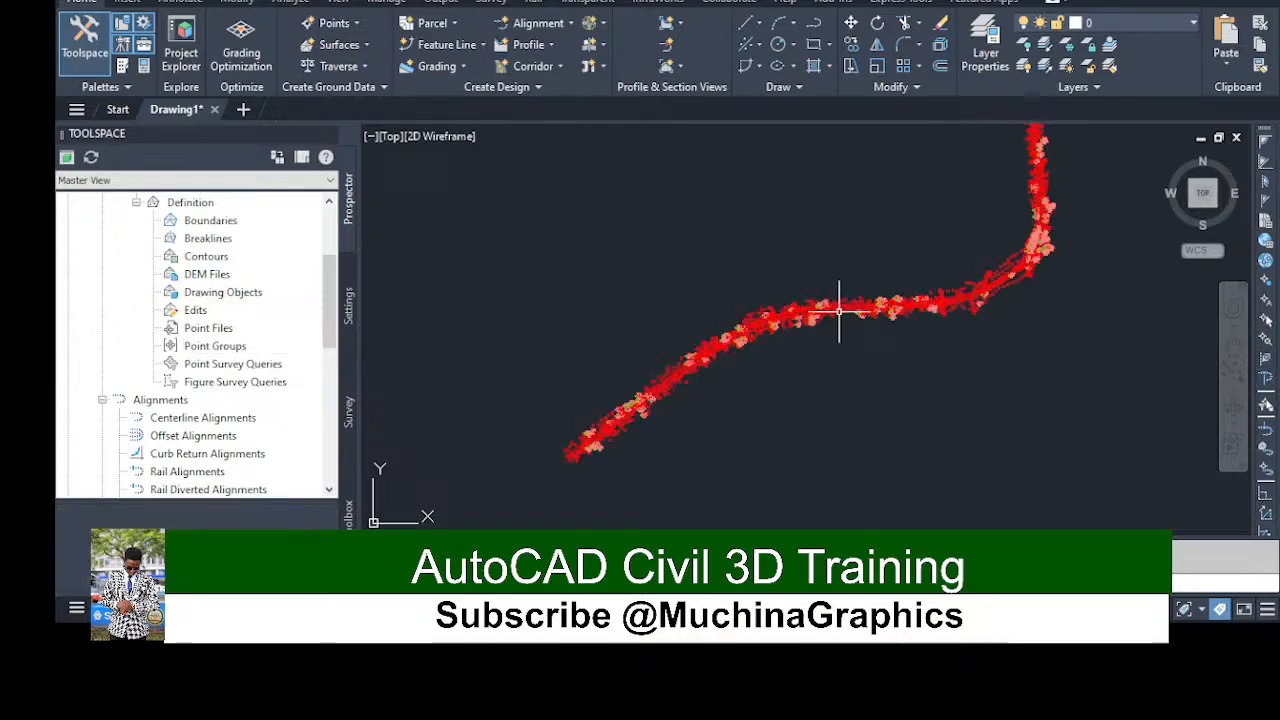
Delete both existing surfaces, "my road surface (1)" and "my road surface"
left_click(218, 418)
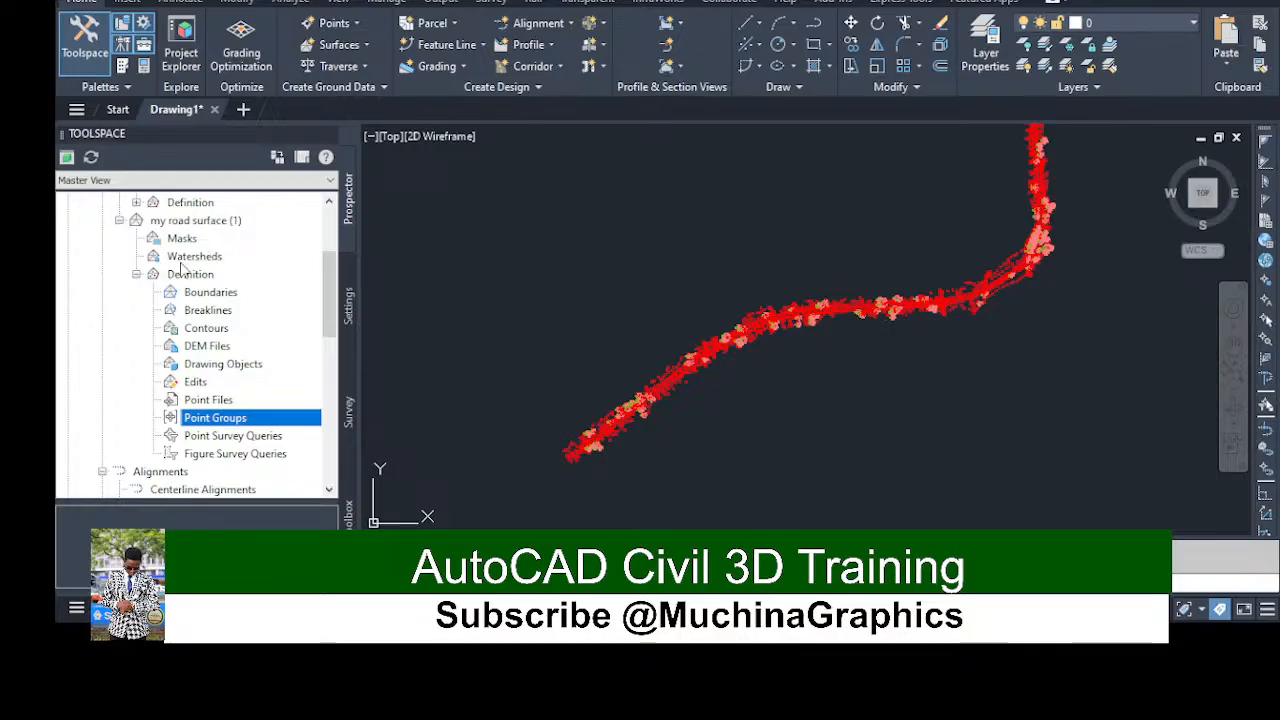
scroll(183, 262, "up", 2)
left_click(176, 311)
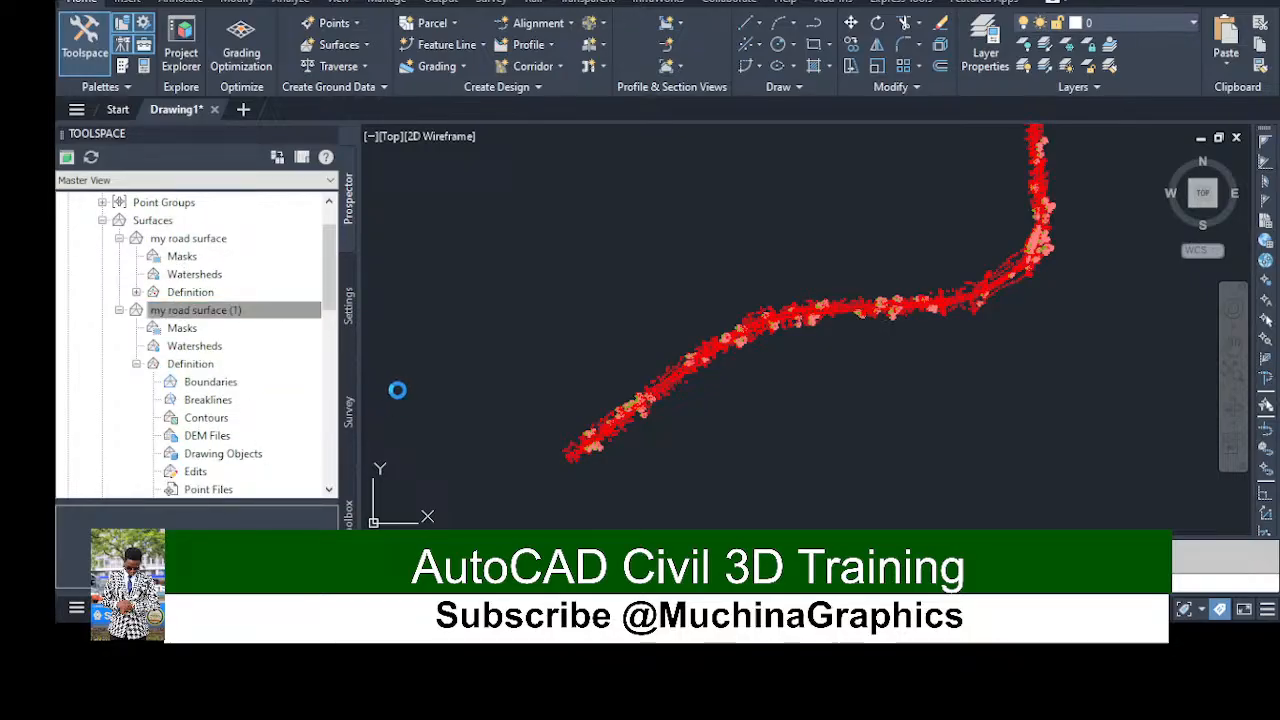
left_click(716, 360)
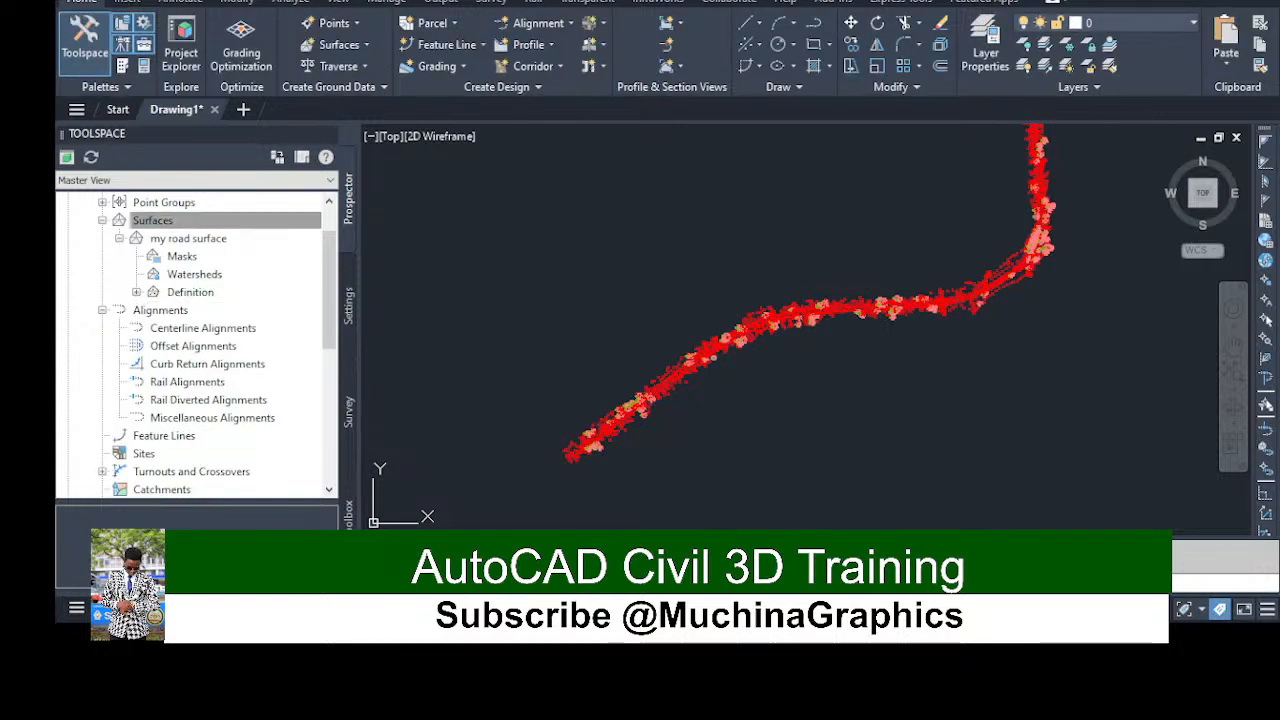
left_click(186, 240)
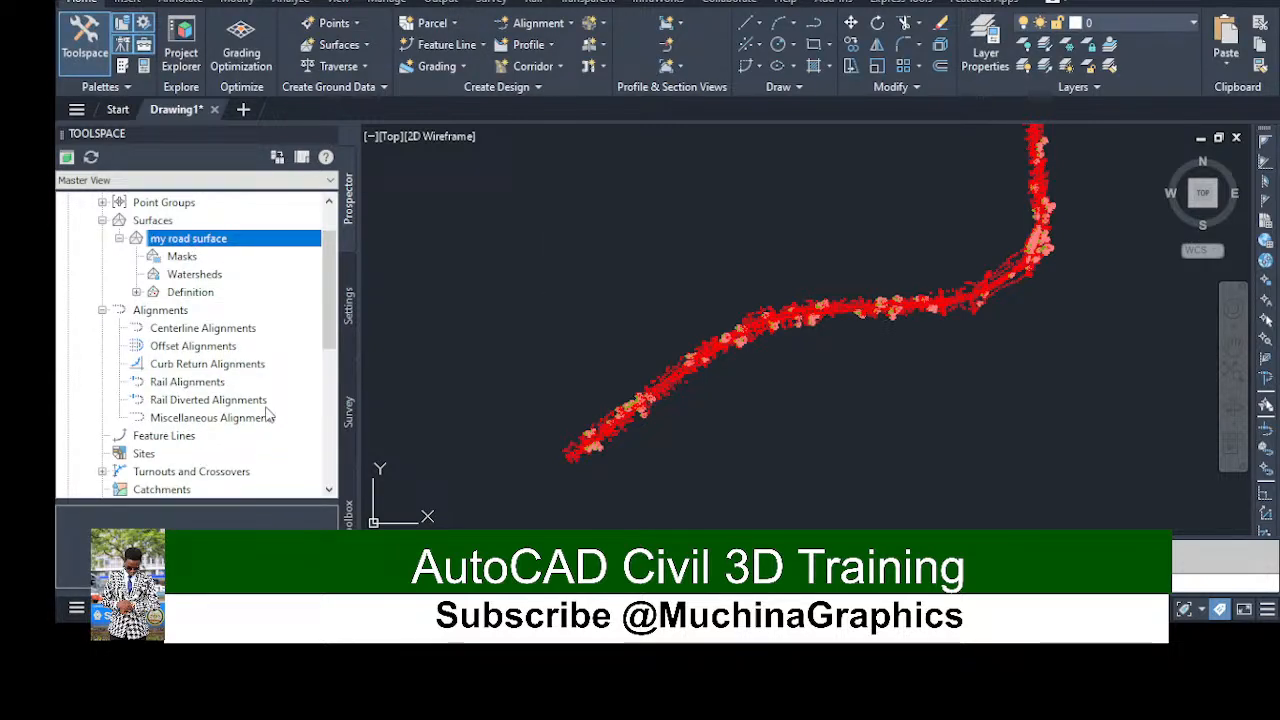
key("Delete")
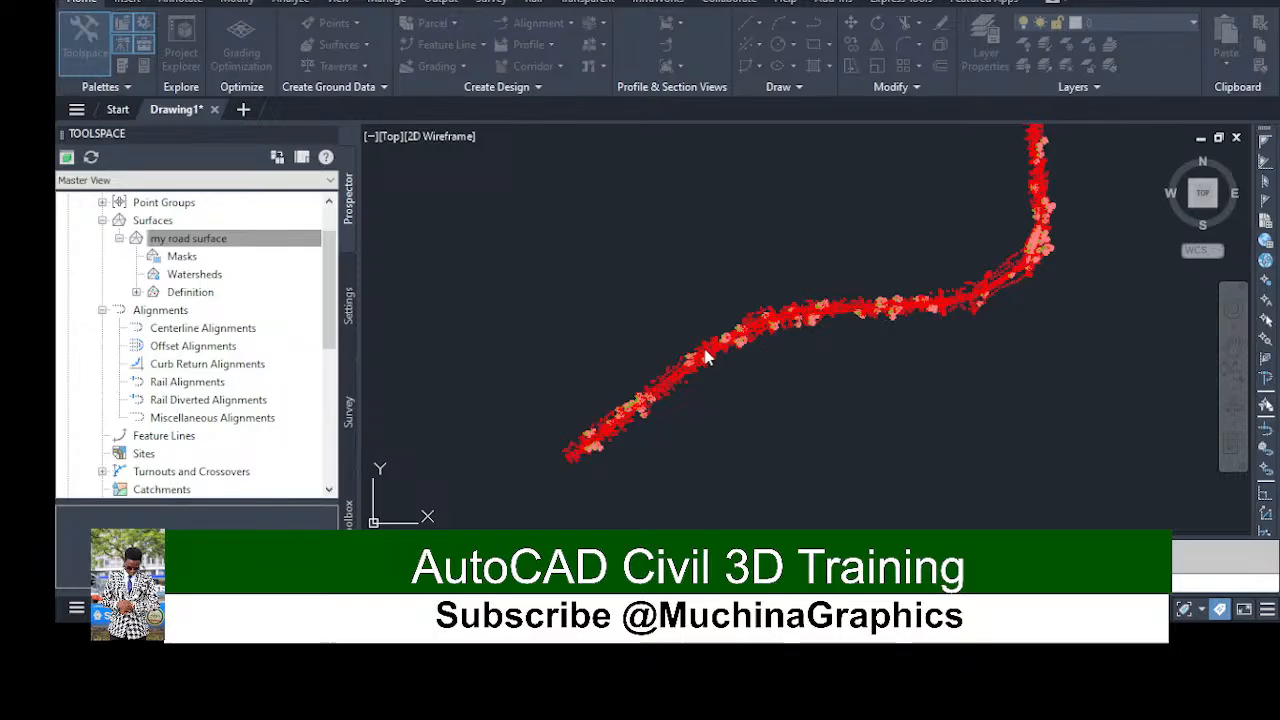
left_click(711, 337)
Create a new surface named "road surface"
left_click(173, 222)
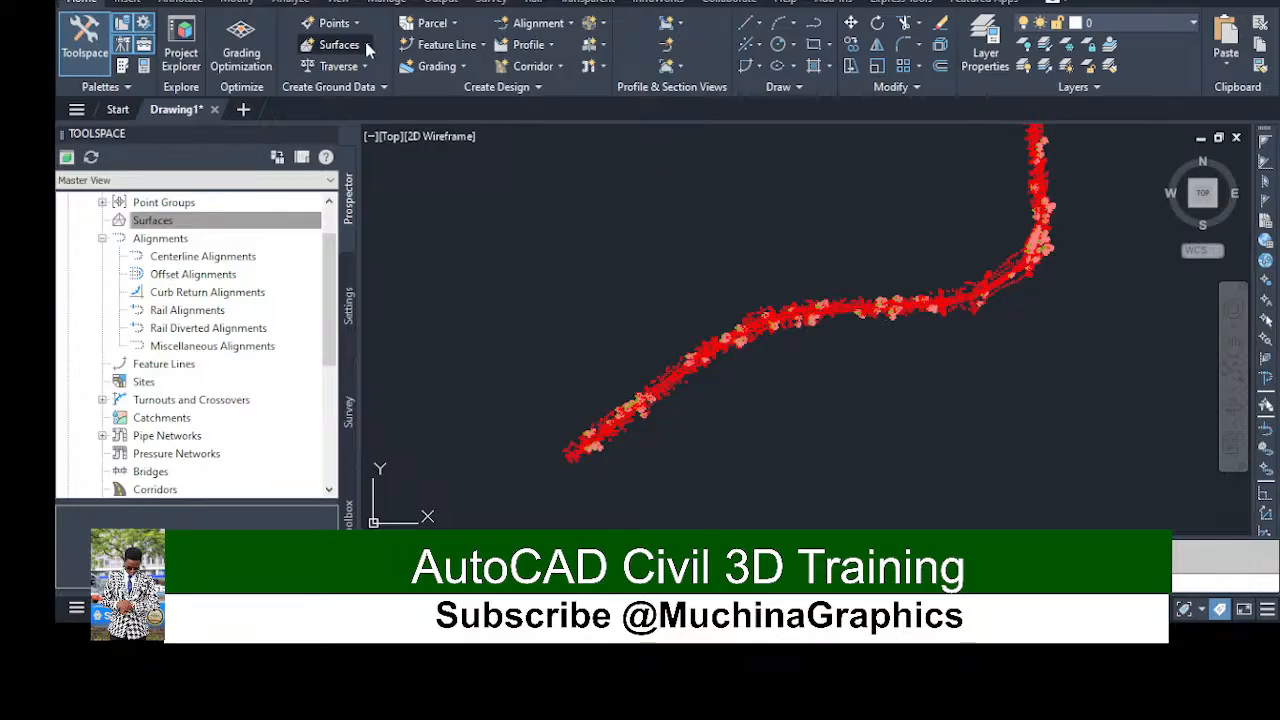
left_click(377, 74)
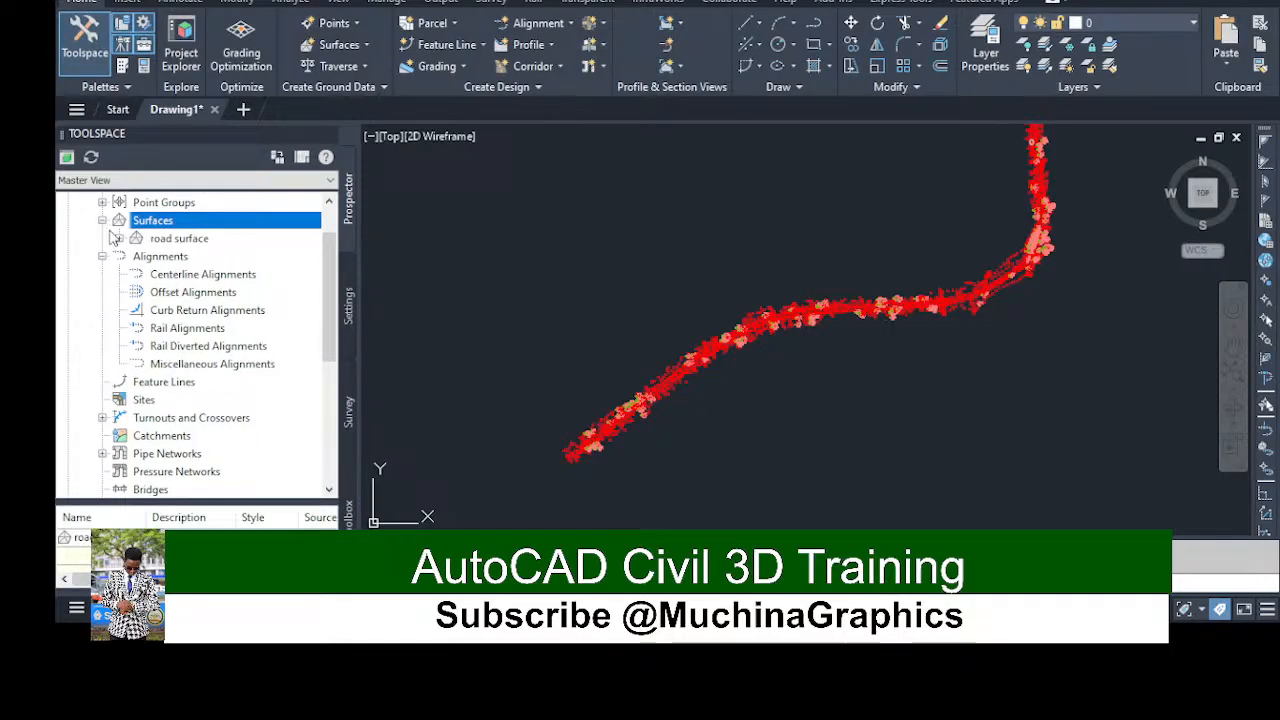
Add a point group to the definition of "road surface" and inspect the generated surface along the road
left_click(118, 239)
left_click(136, 292)
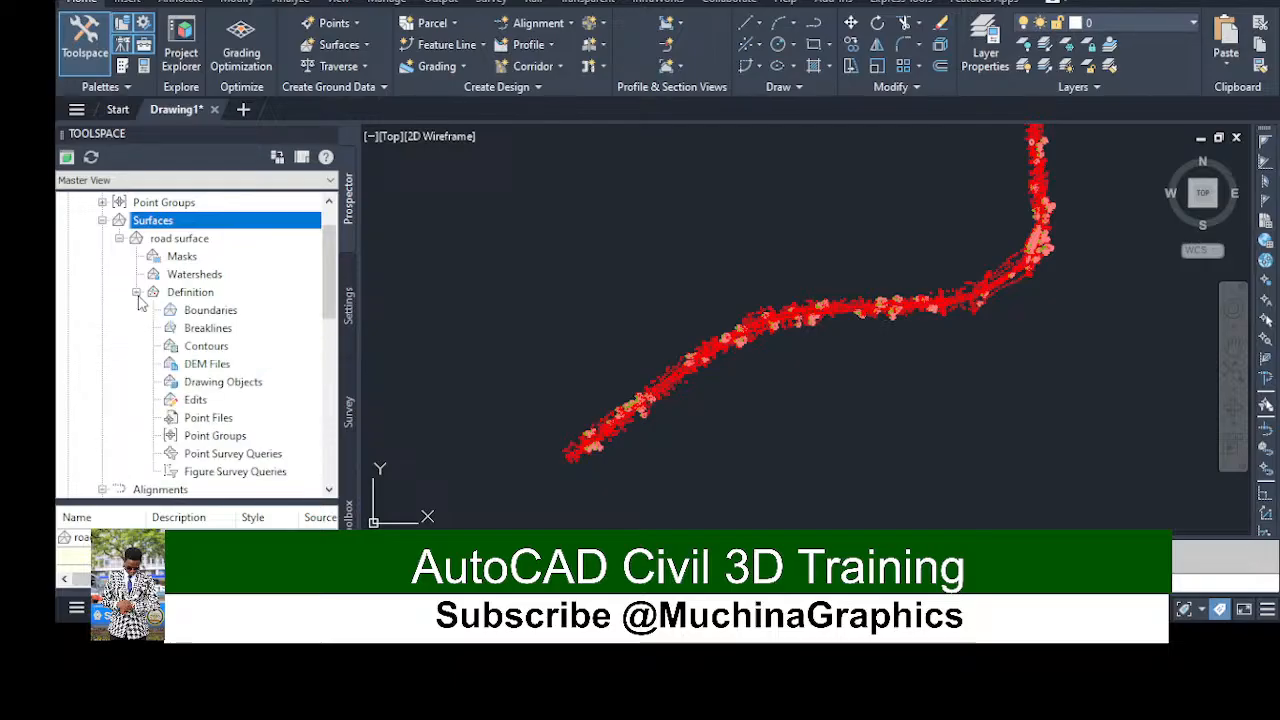
scroll(228, 430, "down", 3)
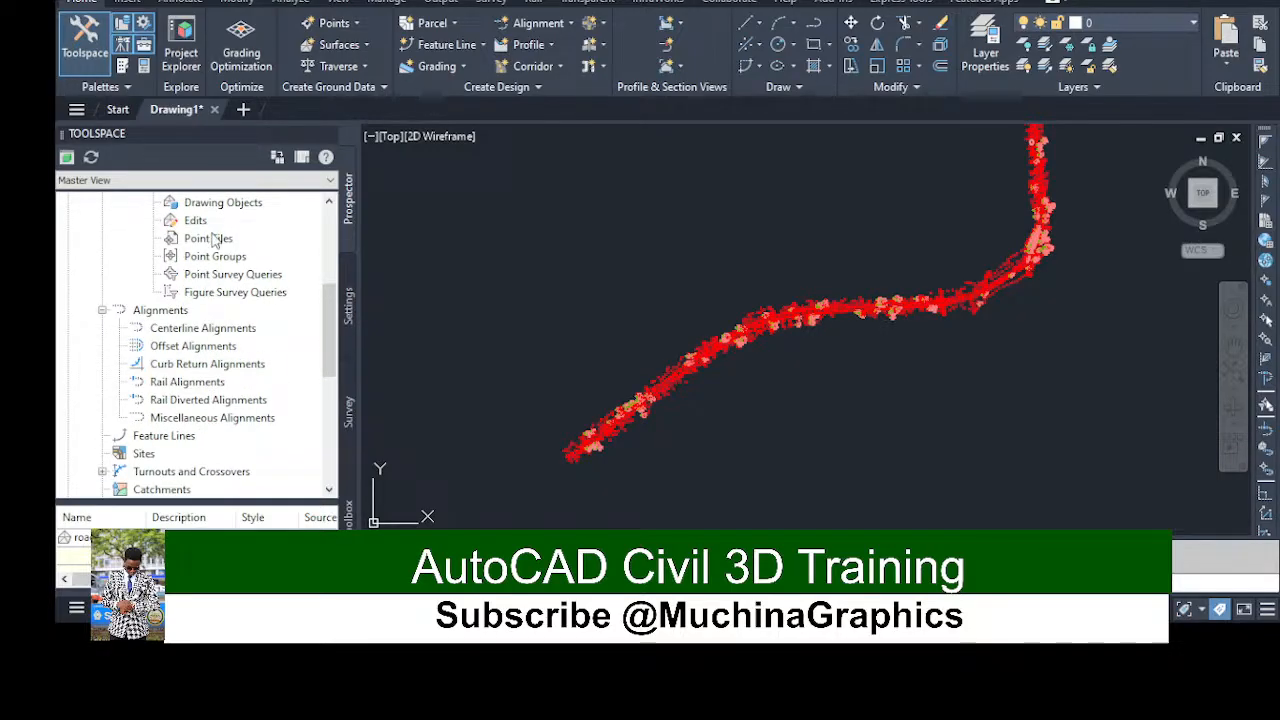
left_click(210, 258)
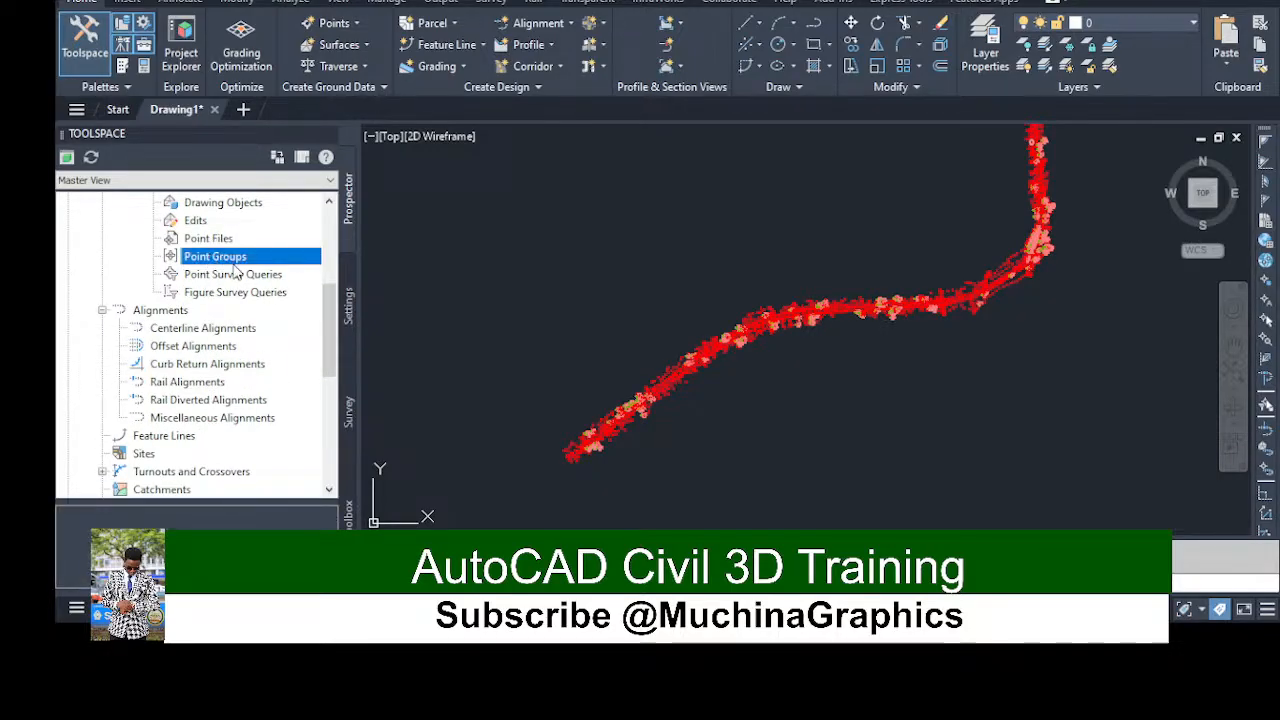
left_click(232, 266)
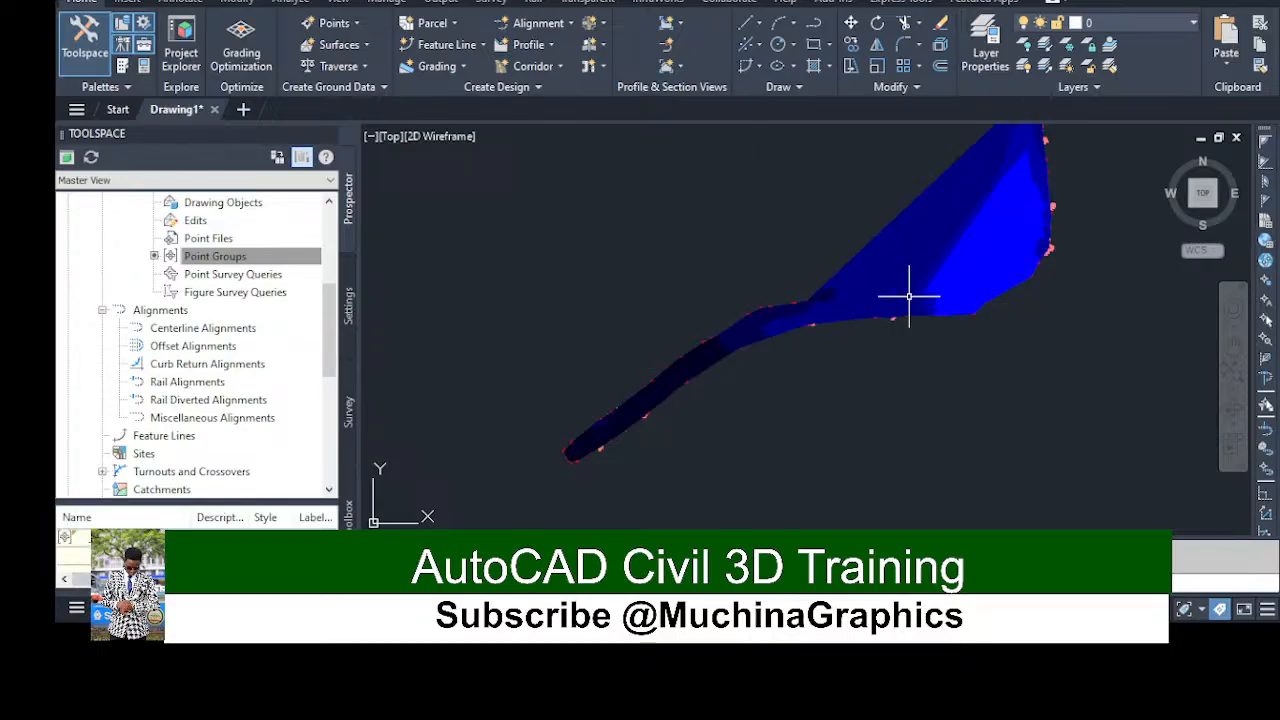
scroll(767, 325, "up", 5)
scroll(766, 323, "down", 4)
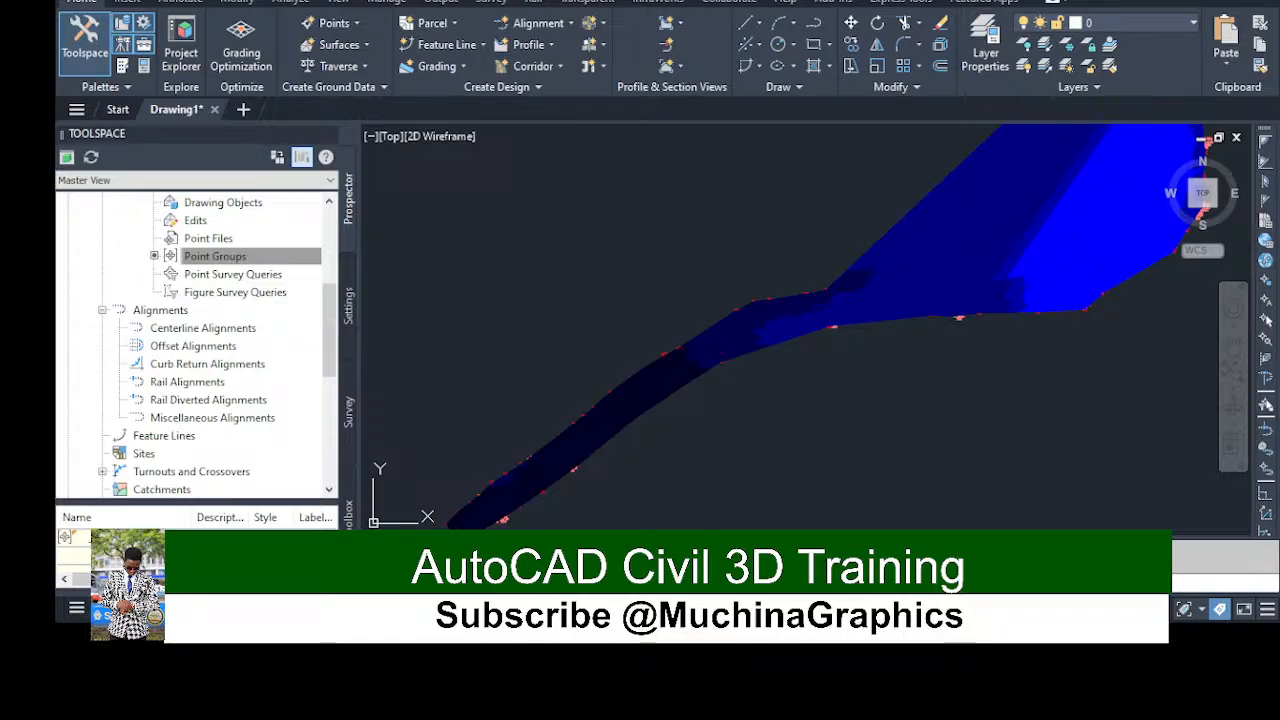
scroll(790, 385, "down", 5)
scroll(778, 380, "up", 4)
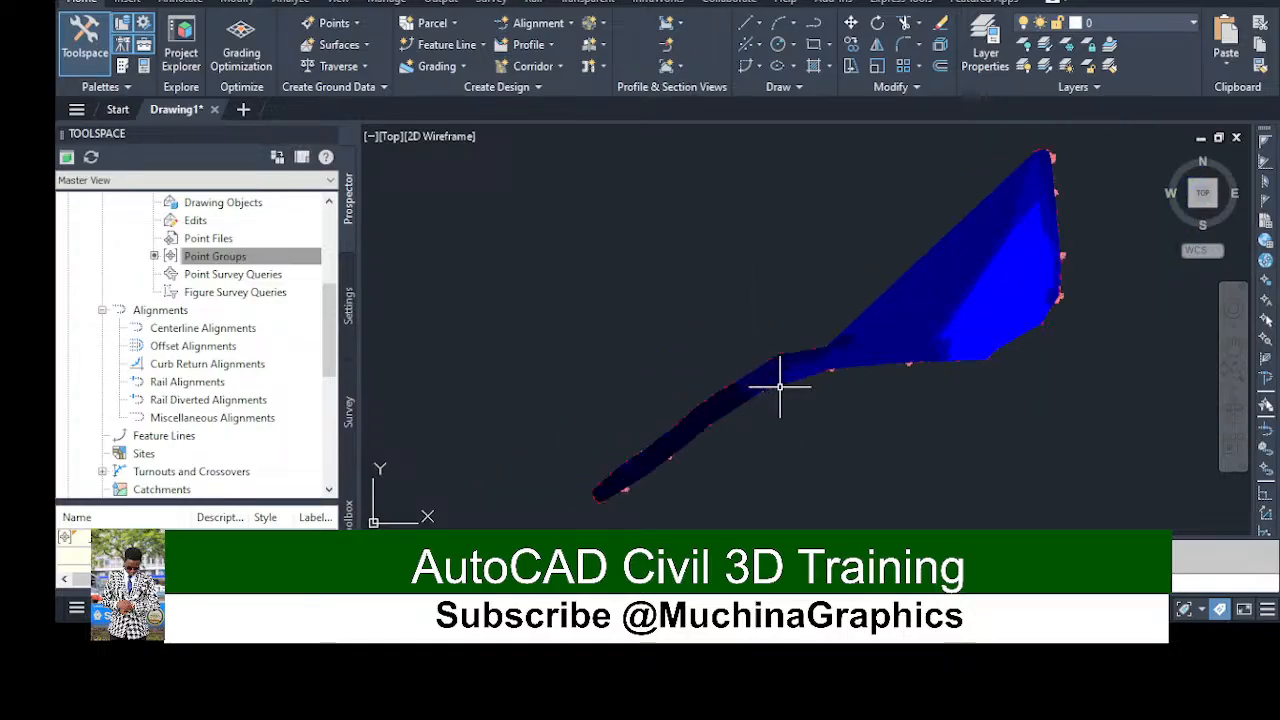
Examine the shaded "road surface" closely along the road corridor and at its edges
scroll(779, 386, "up", 5)
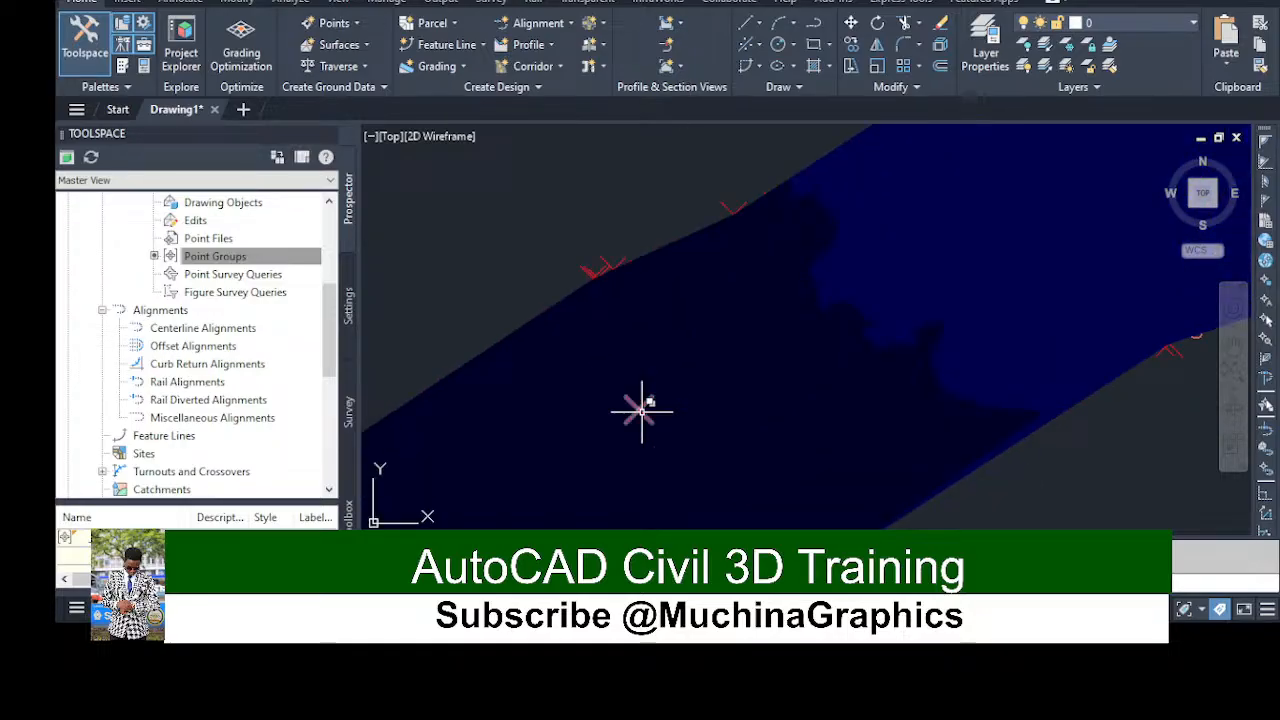
scroll(800, 417, "down", 3)
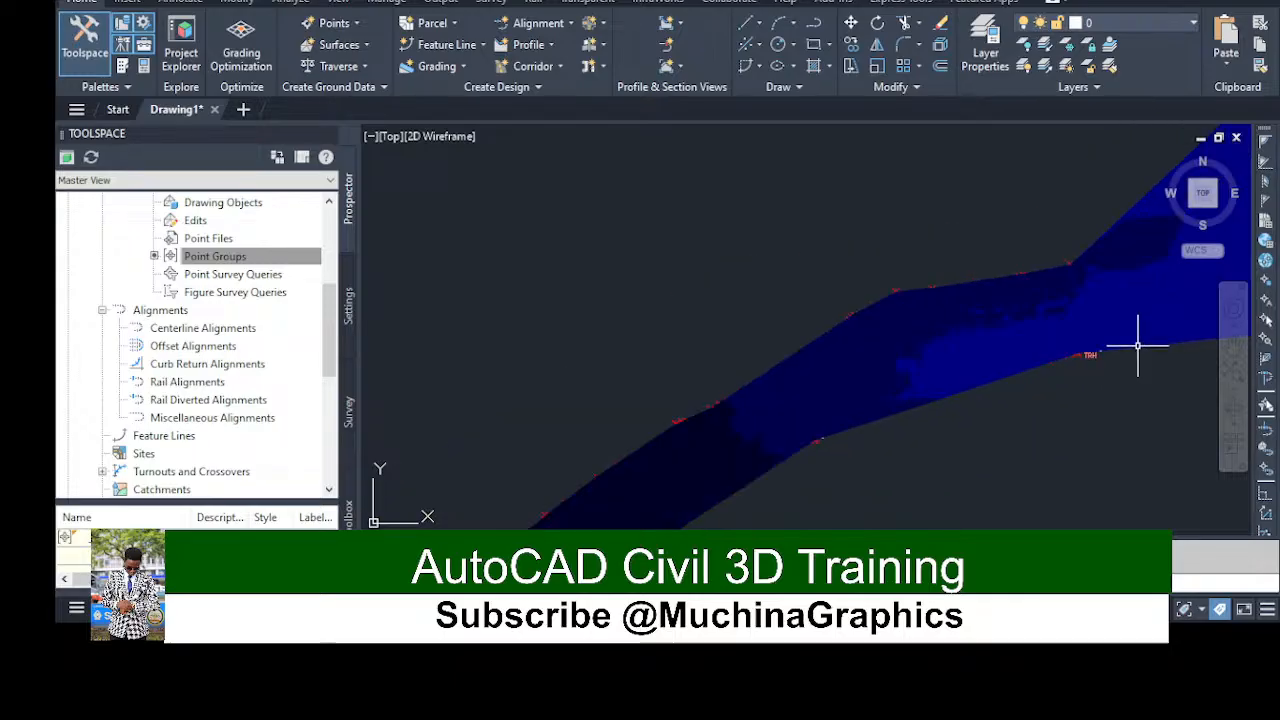
scroll(1137, 343, "down", 4)
scroll(933, 432, "up", 5)
scroll(940, 445, "up", 4)
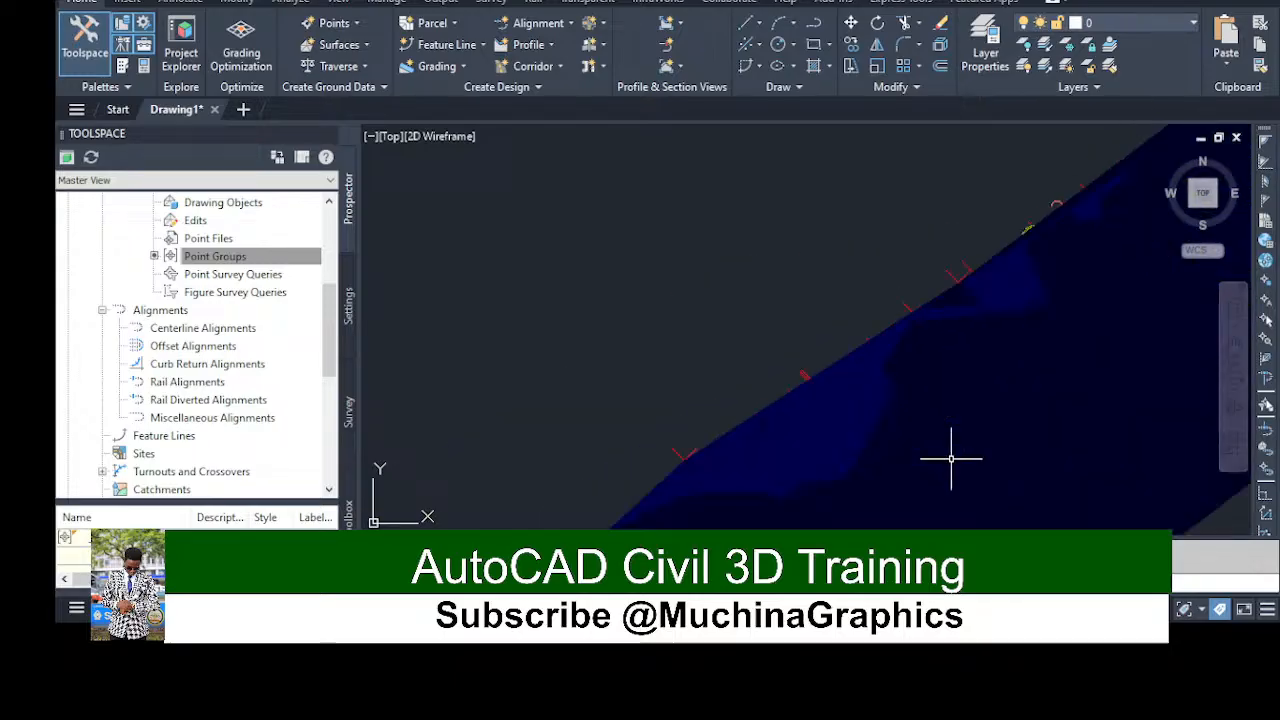
scroll(951, 458, "down", 5)
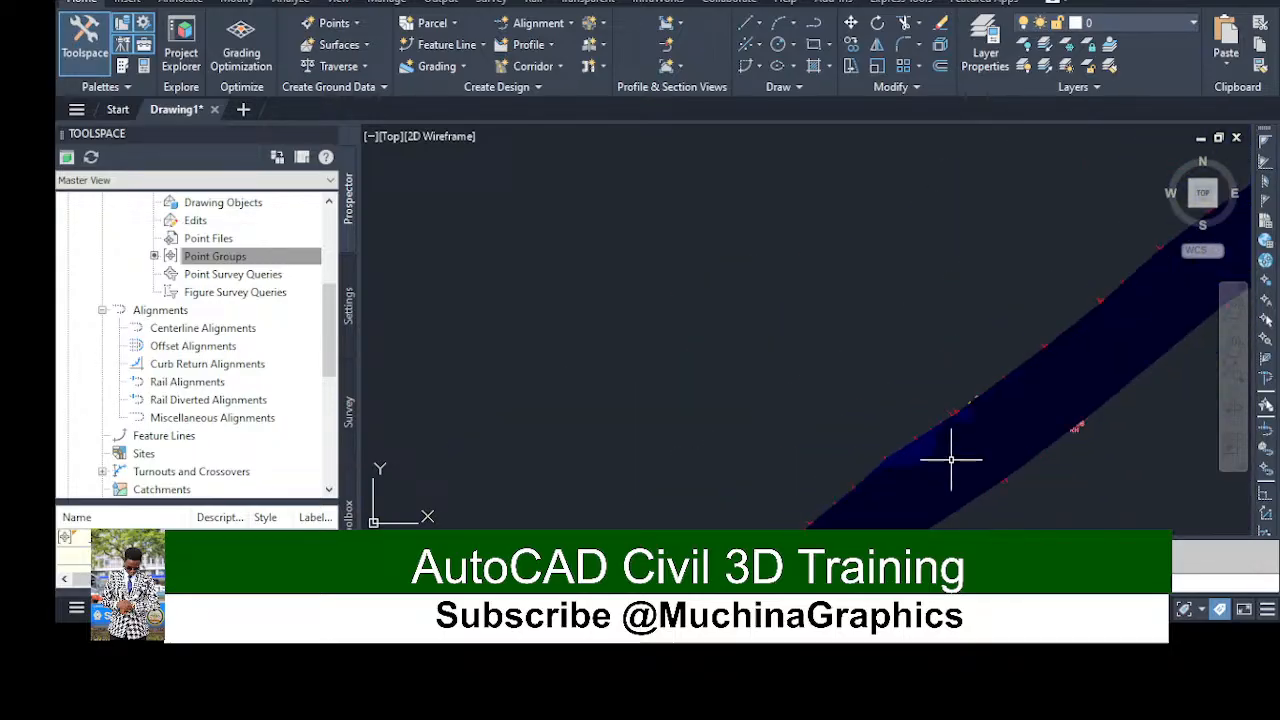
scroll(1120, 362, "down", 3)
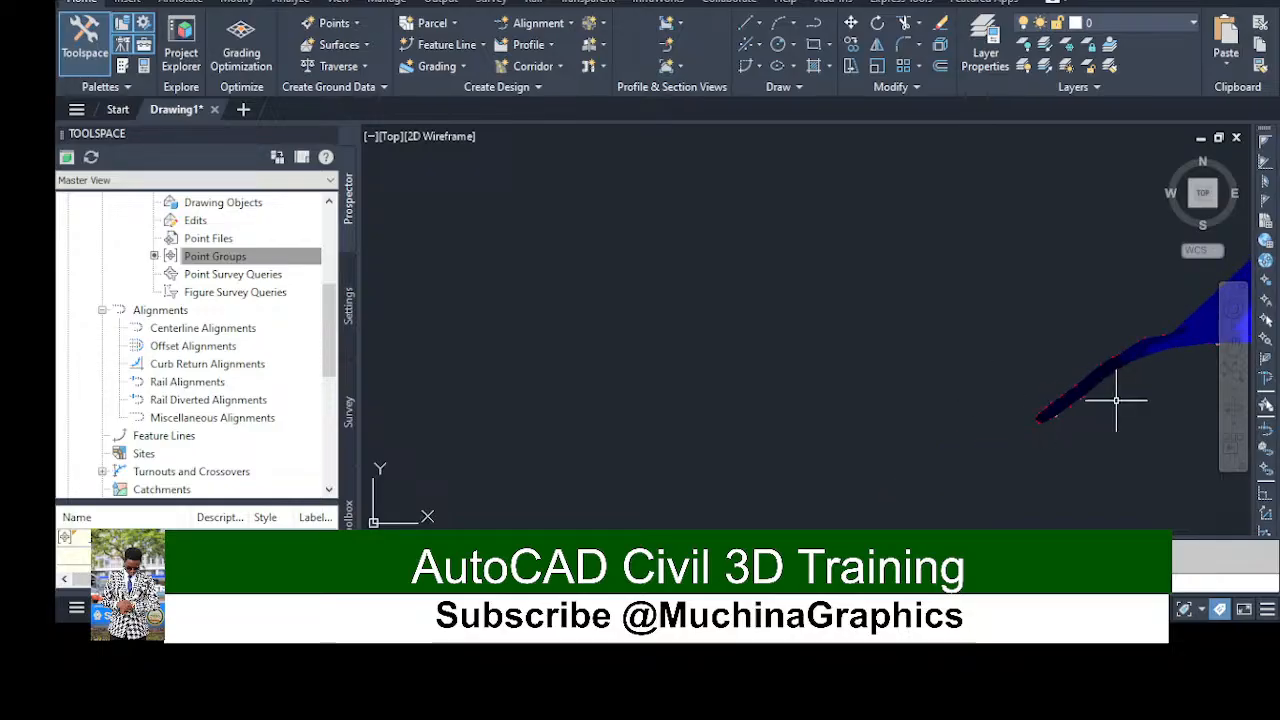
scroll(1090, 375, "up", 3)
scroll(1165, 492, "up", 2)
scroll(1089, 443, "up", 2)
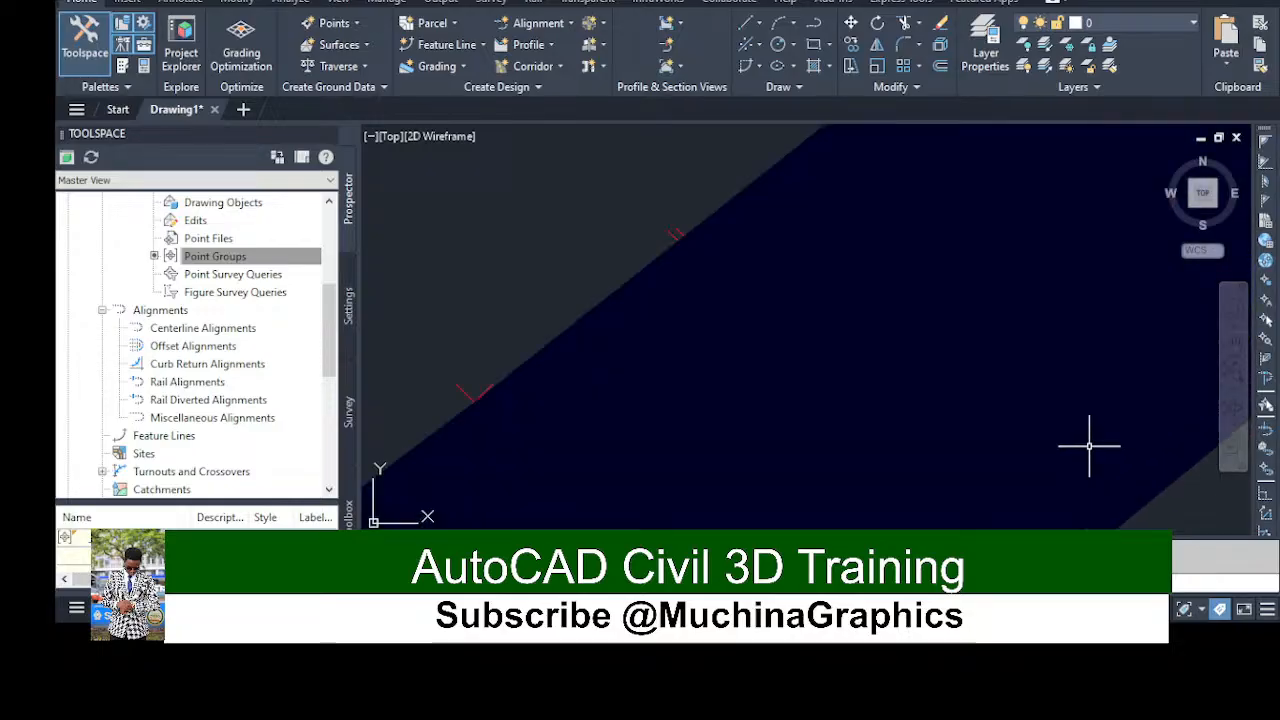
scroll(1089, 443, "down", 2)
scroll(1089, 443, "up", 2)
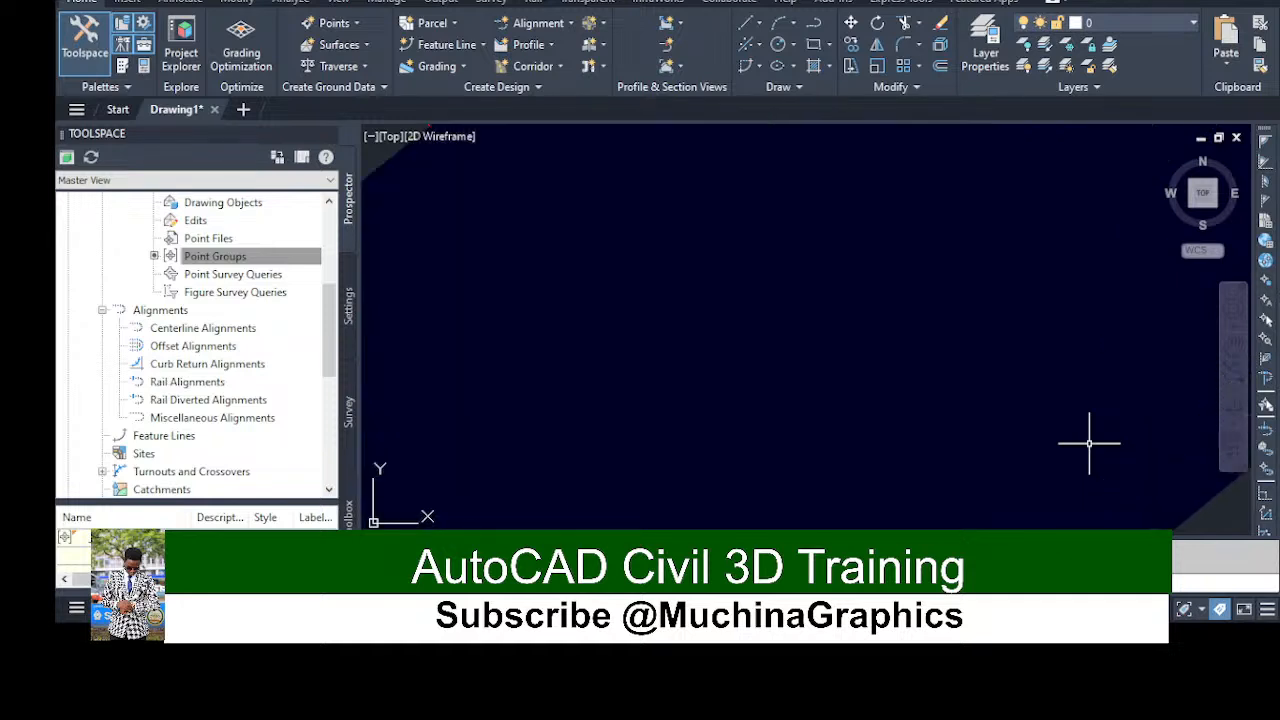
scroll(1088, 442, "down", 3)
scroll(1087, 441, "down", 2)
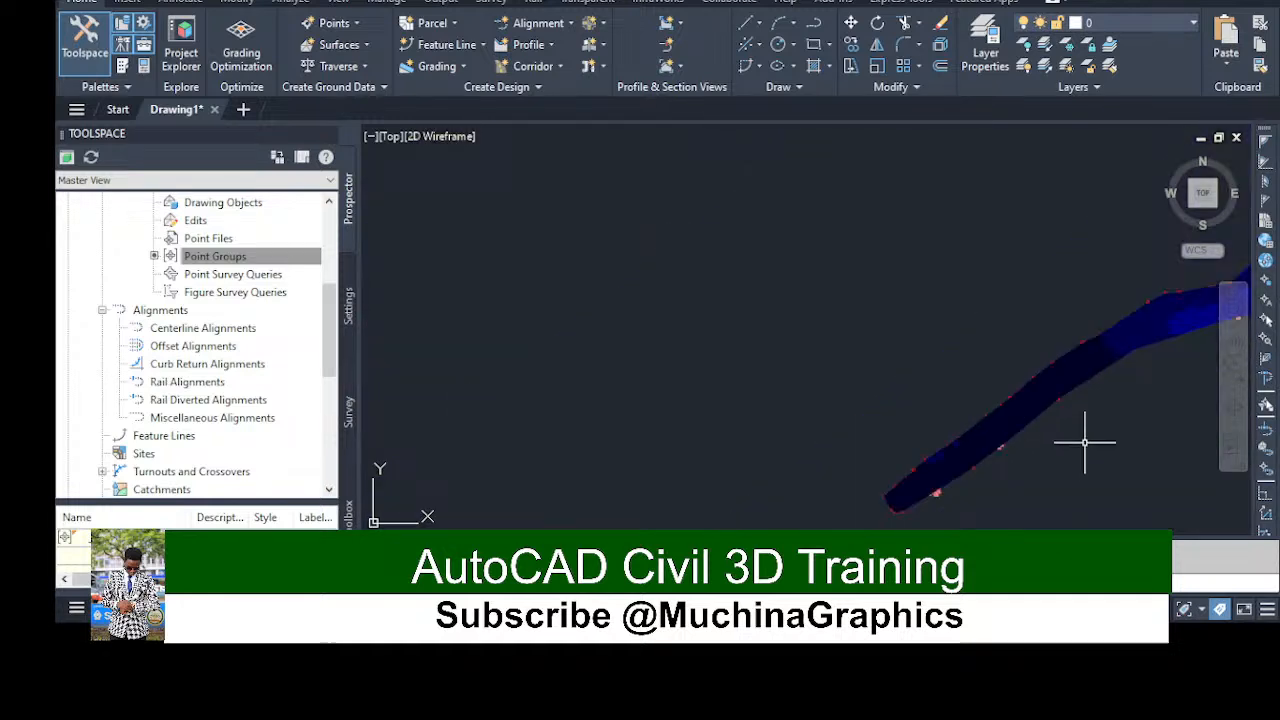
scroll(1085, 440, "up", 2)
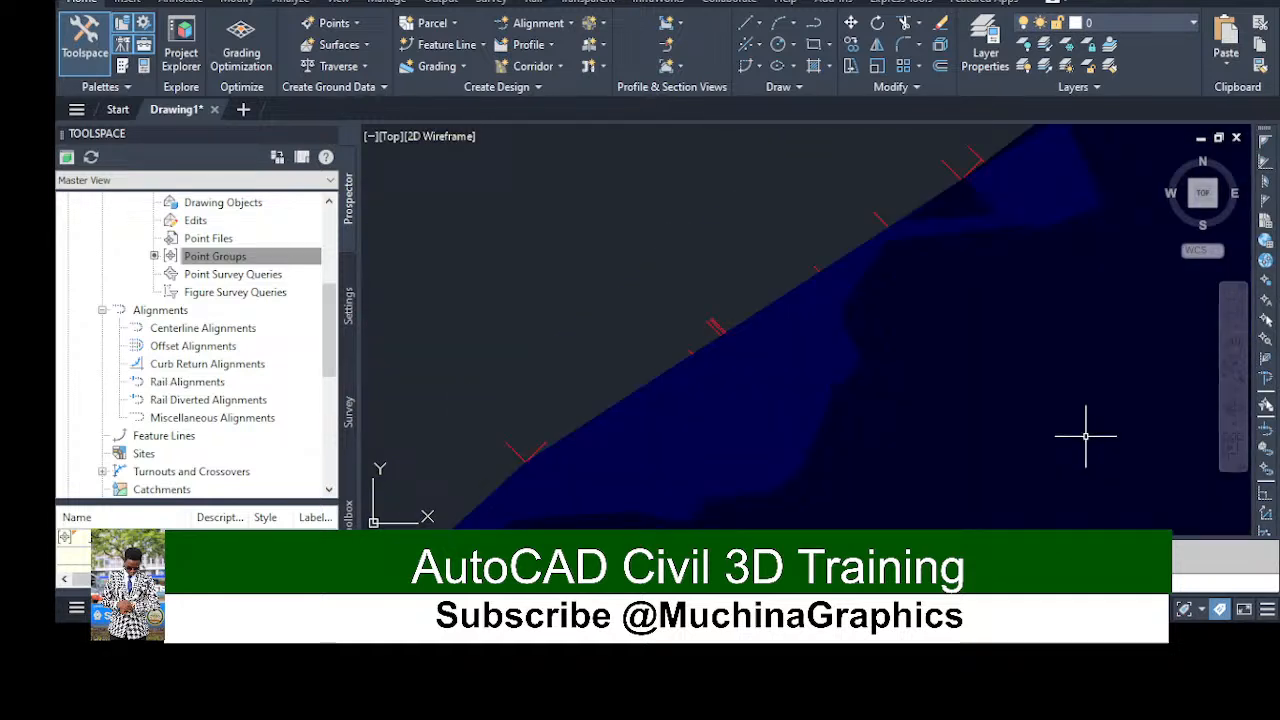
scroll(1084, 437, "down", 2)
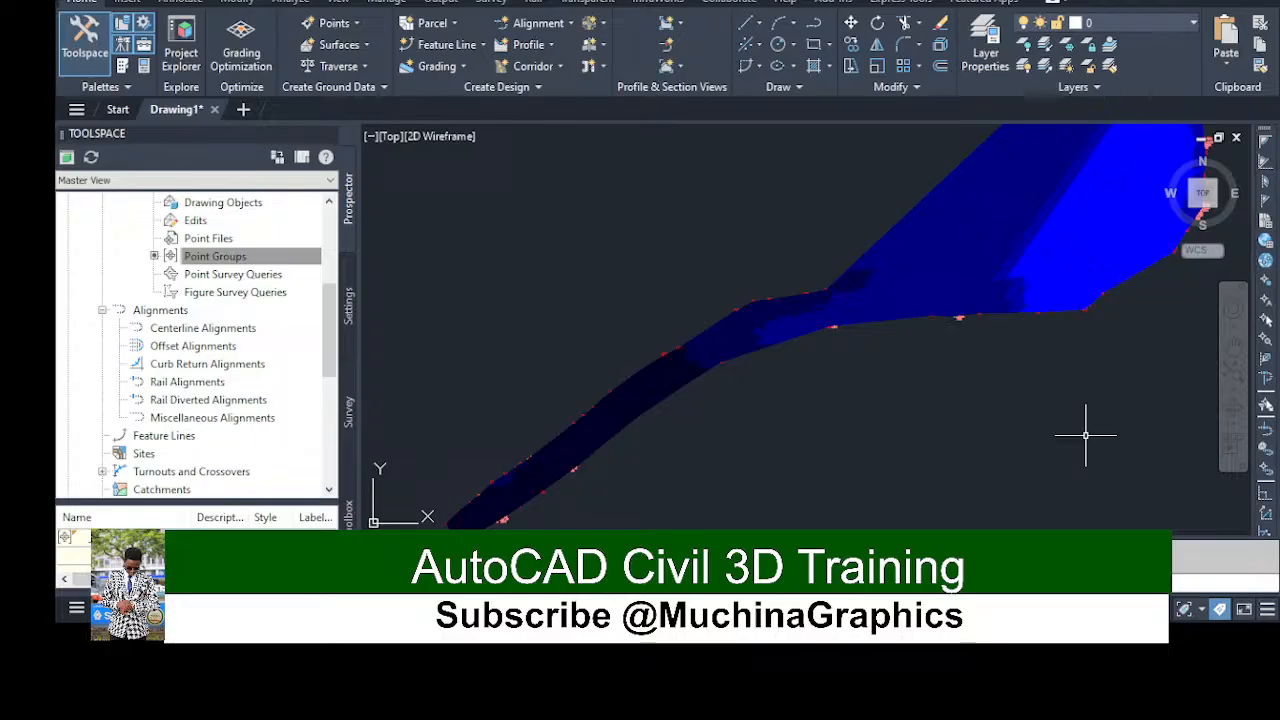
Undo the creation of "road surface" and the deletion of "my road surface" and "my road surface (1)"
key("ctrl+z")
key("ctrl+z")
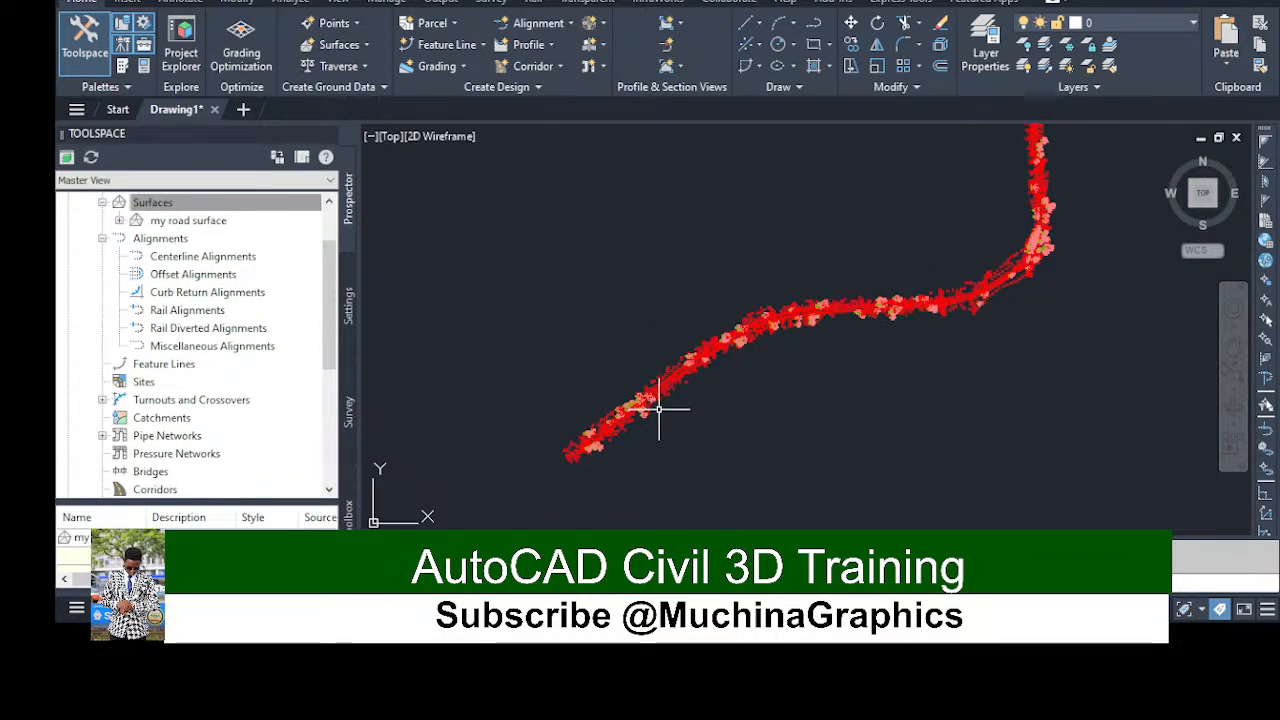
key("ctrl+z")
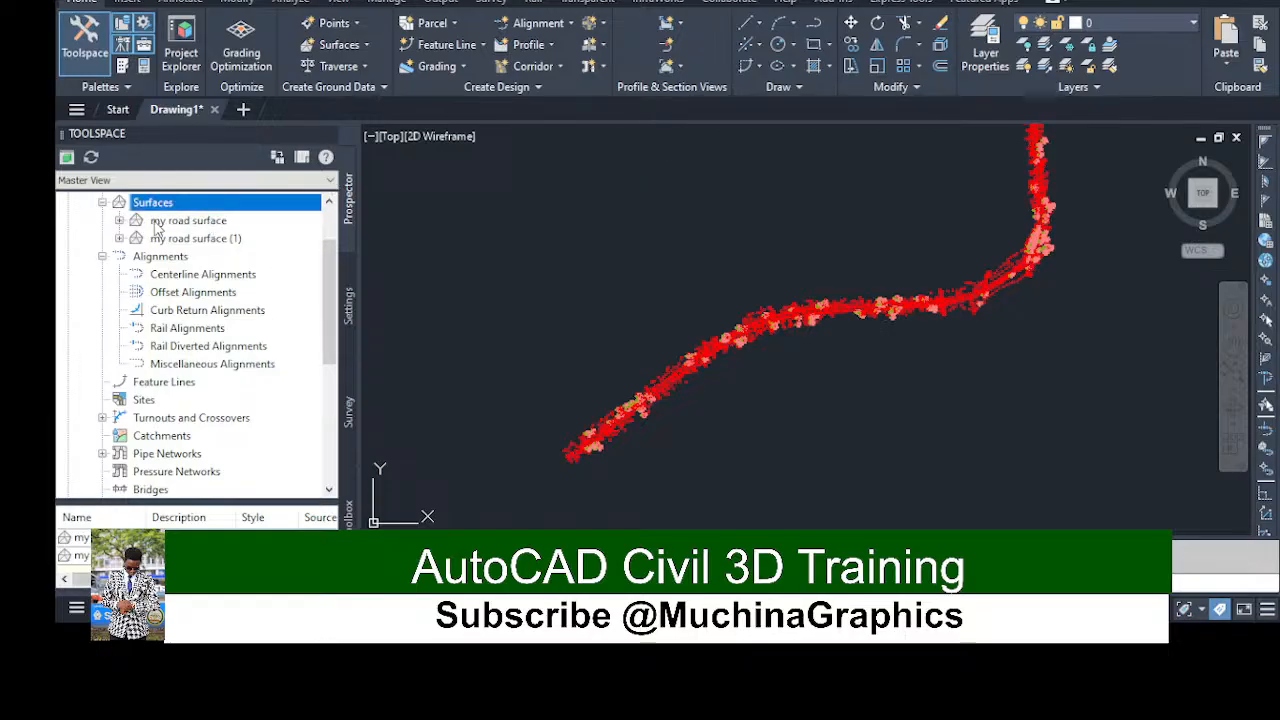
Add a point group to the definition of "my road surface (1)" and check the generated contours and border
left_click(119, 238)
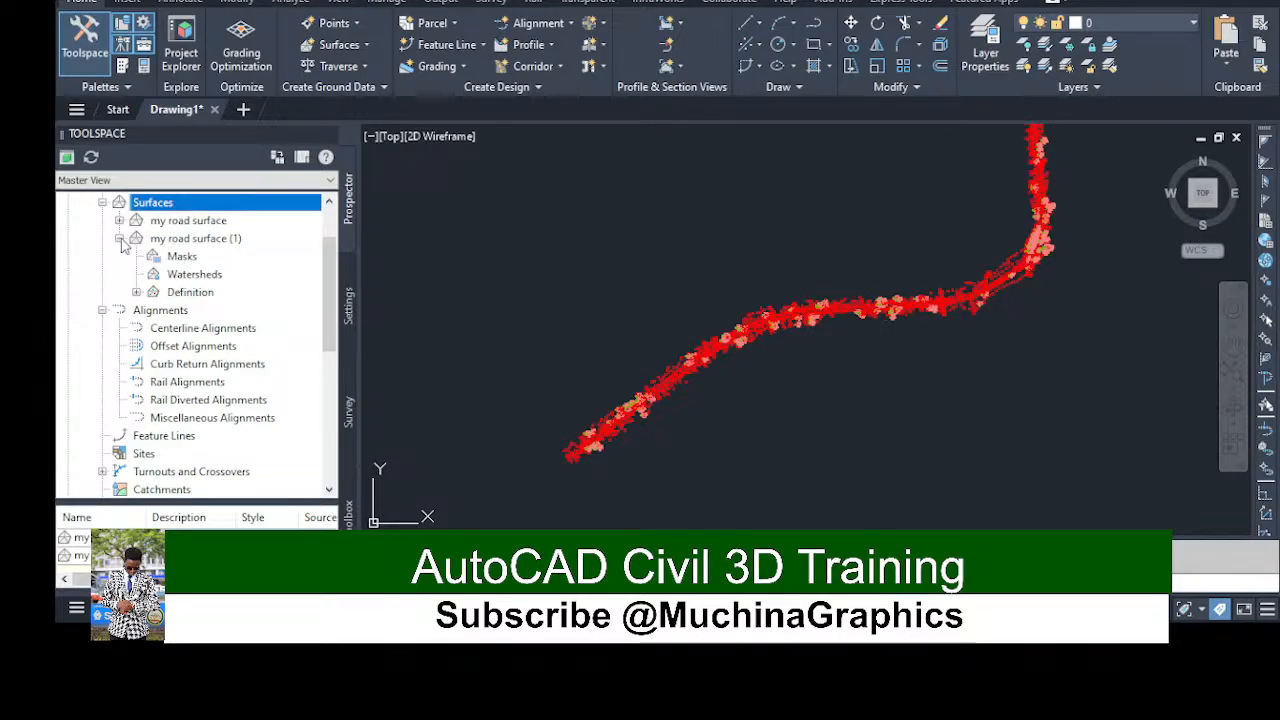
left_click(136, 293)
scroll(200, 392, "down", 5)
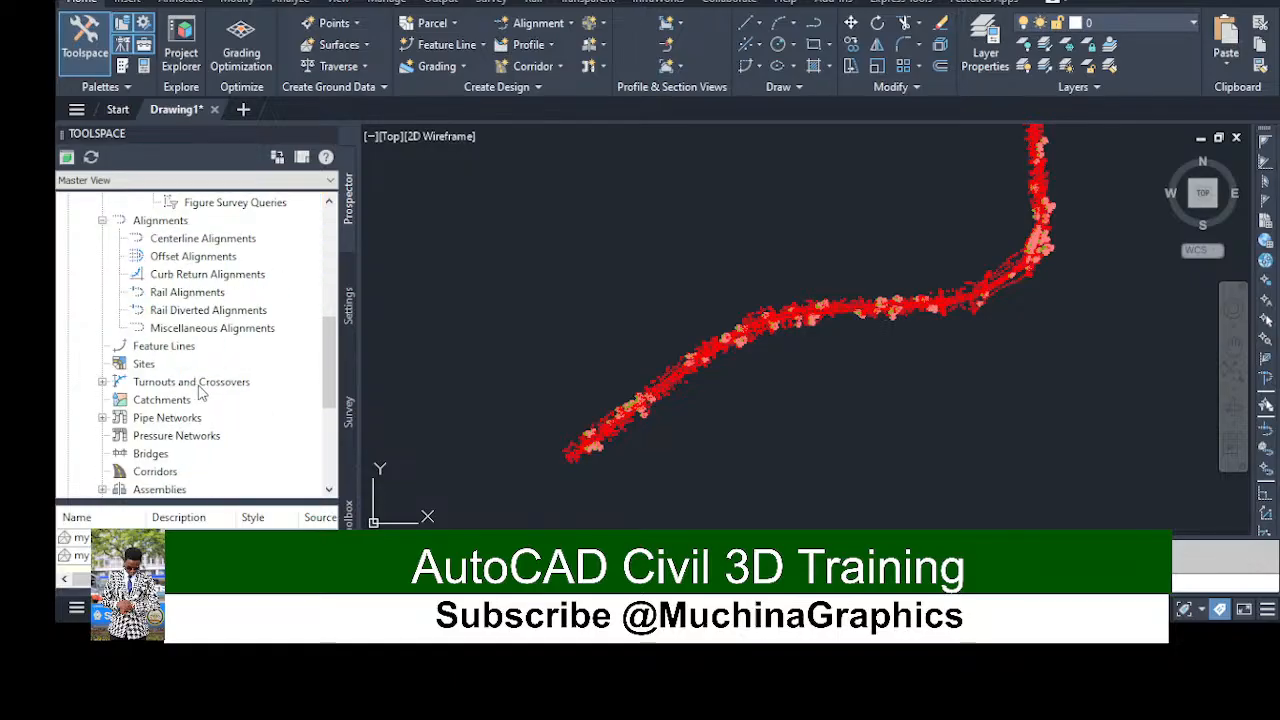
scroll(190, 290, "up", 3)
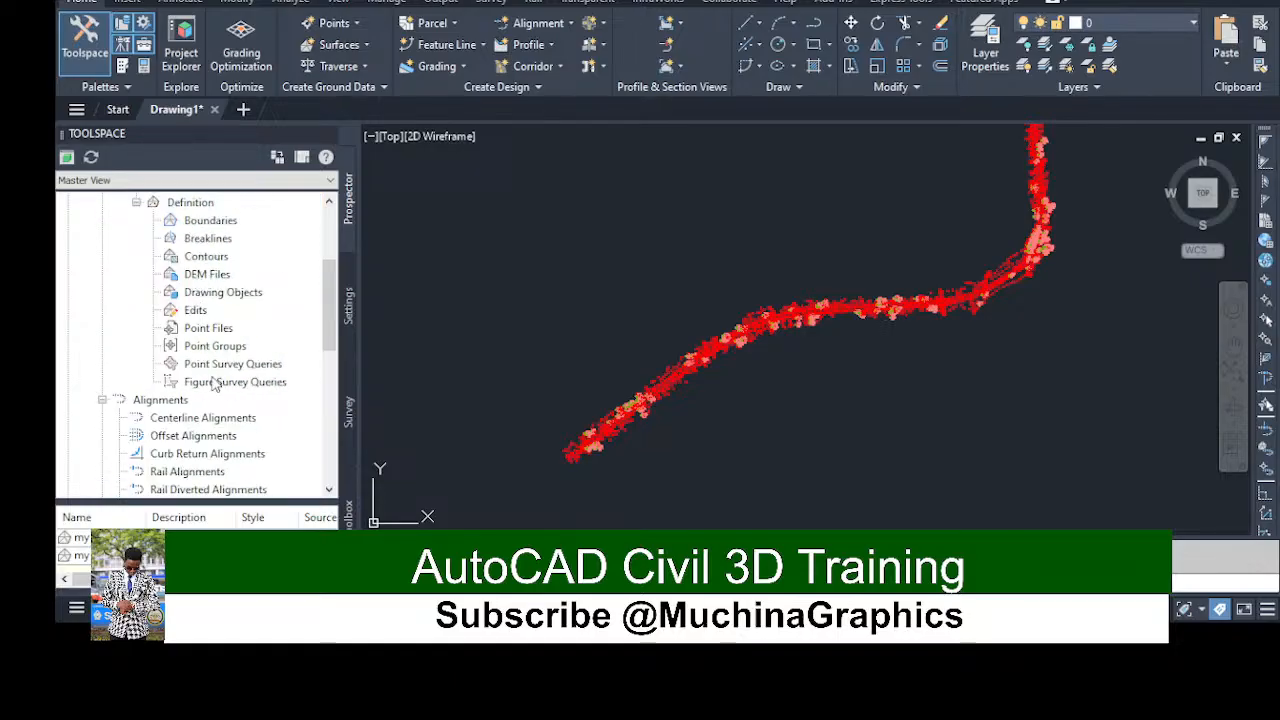
left_click(216, 346)
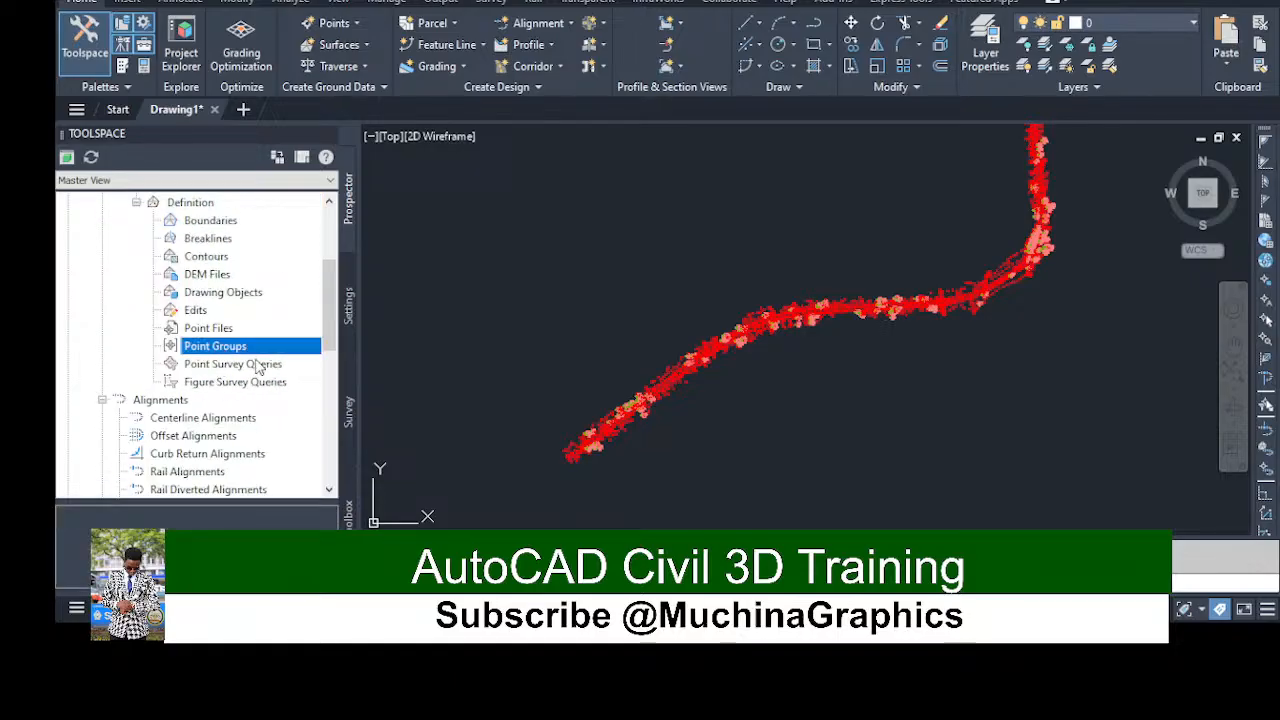
left_click(257, 366)
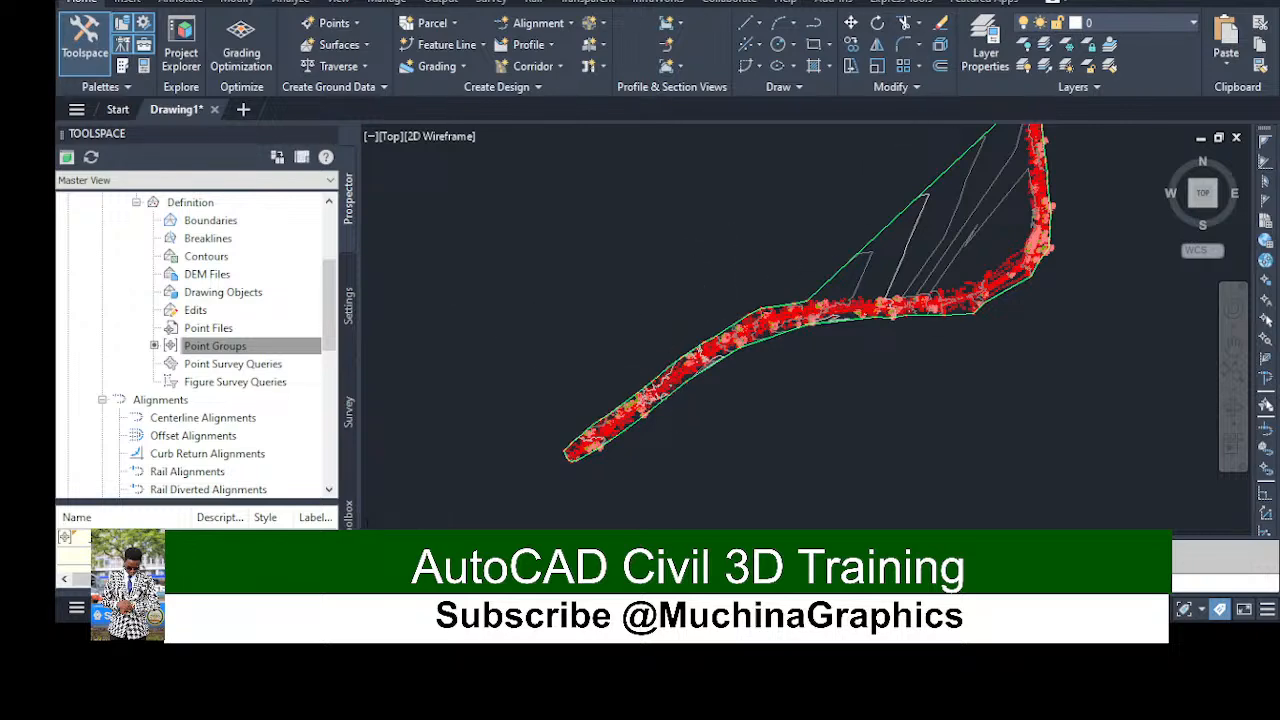
scroll(666, 377, "up", 4)
scroll(566, 366, "down", 2)
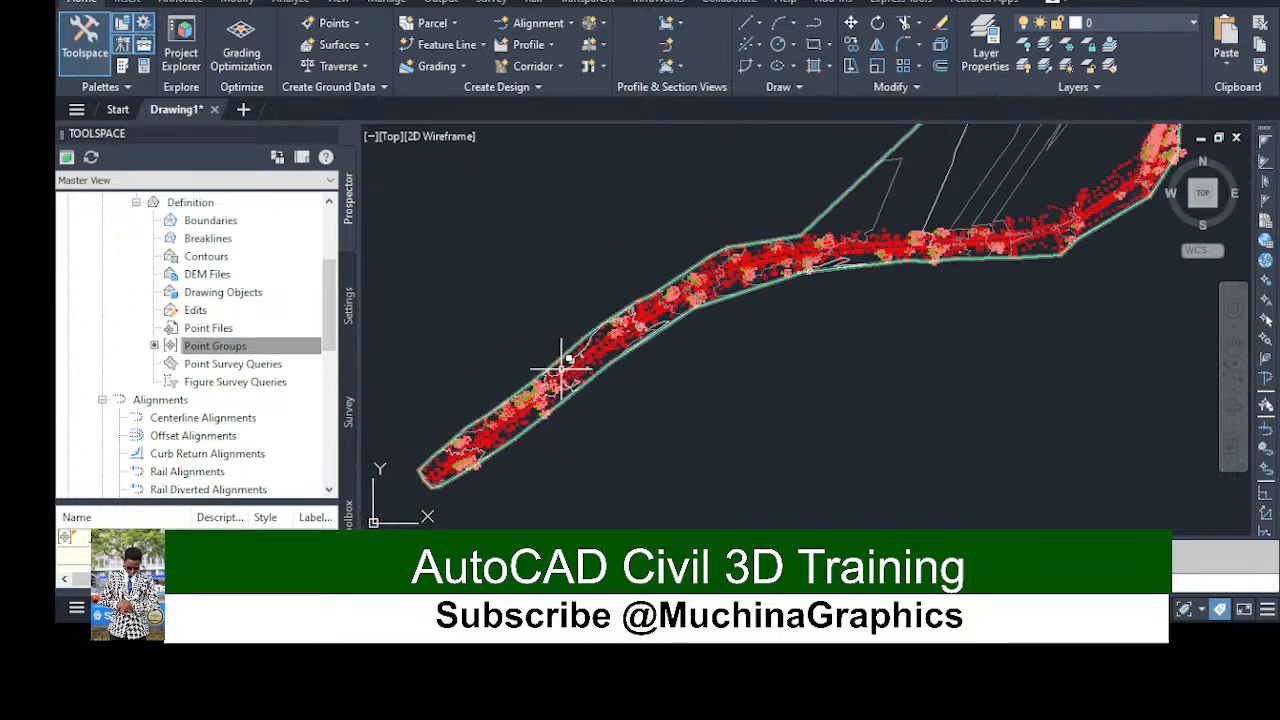
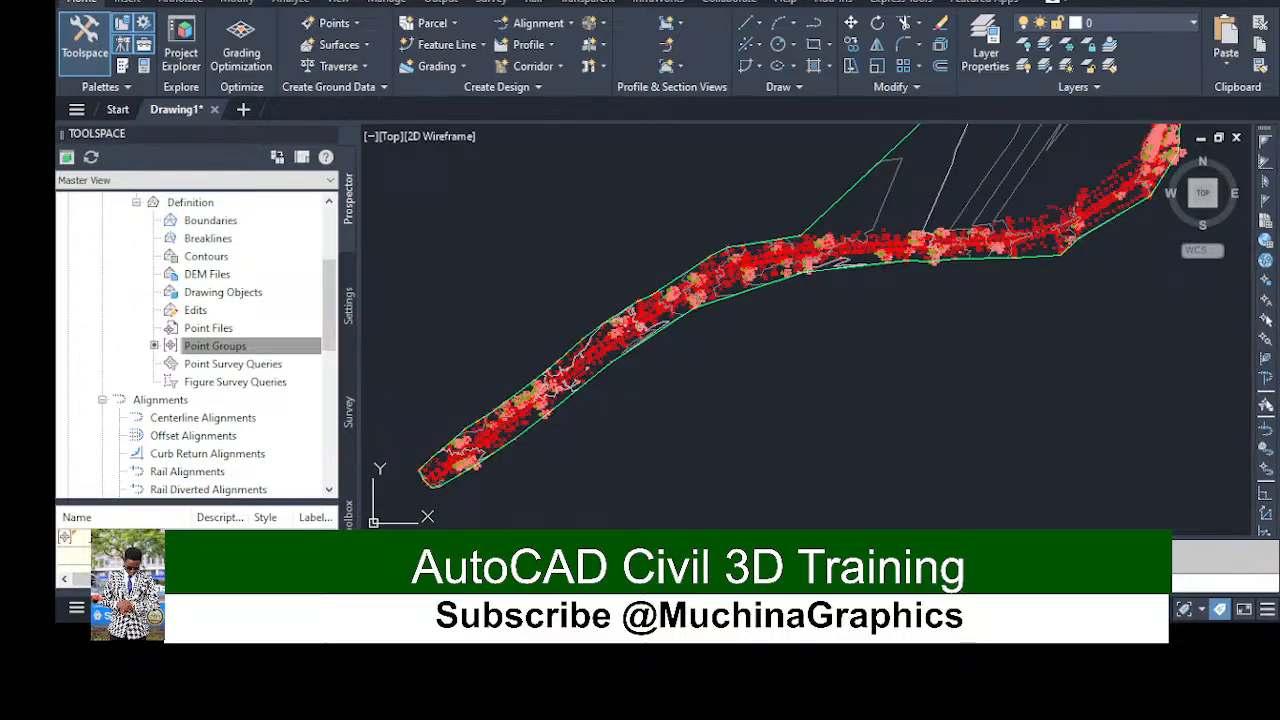
Examine the point groups in the definition of "my road surface" and the contours at the road's southwest end
left_click(215, 346)
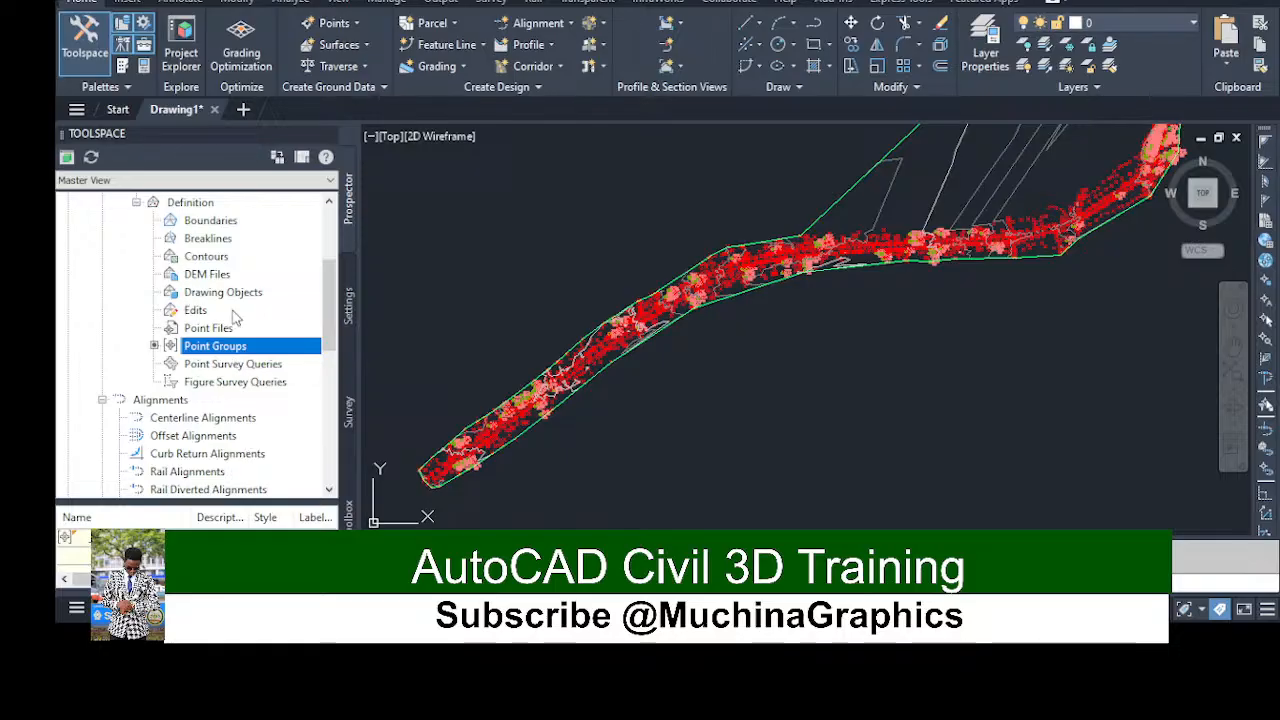
scroll(234, 312, "up", 3)
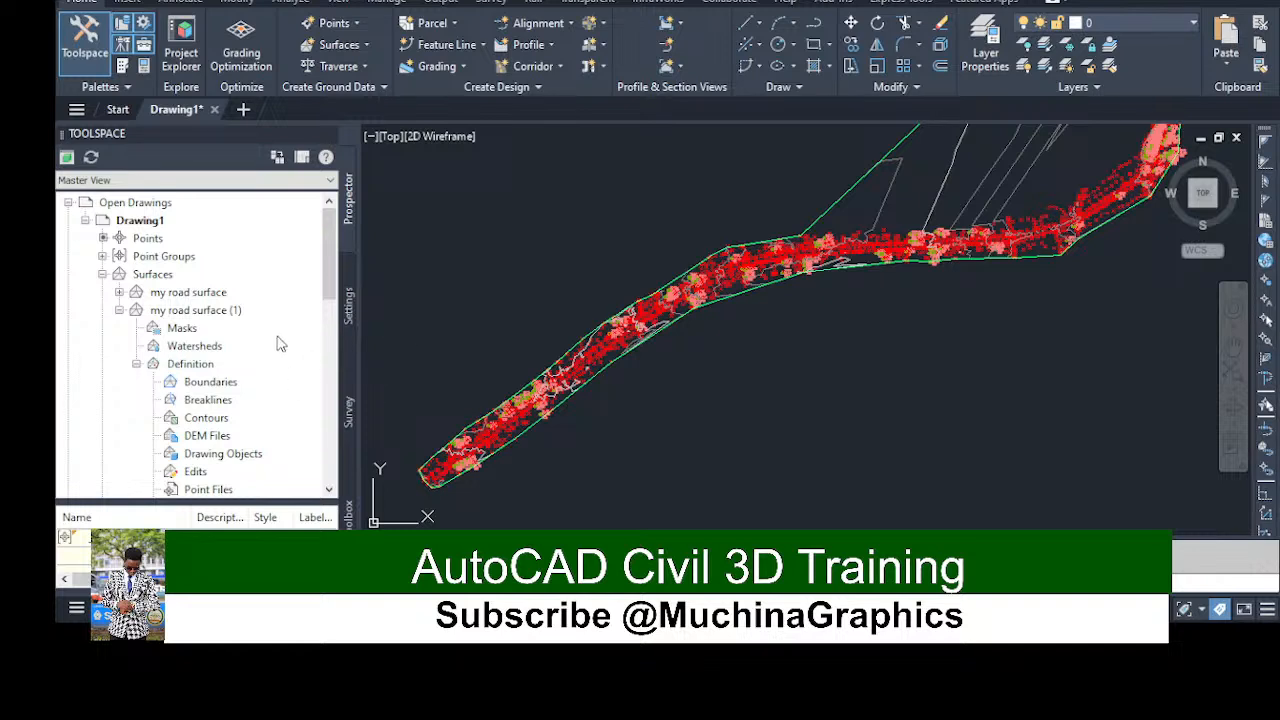
left_click(119, 292)
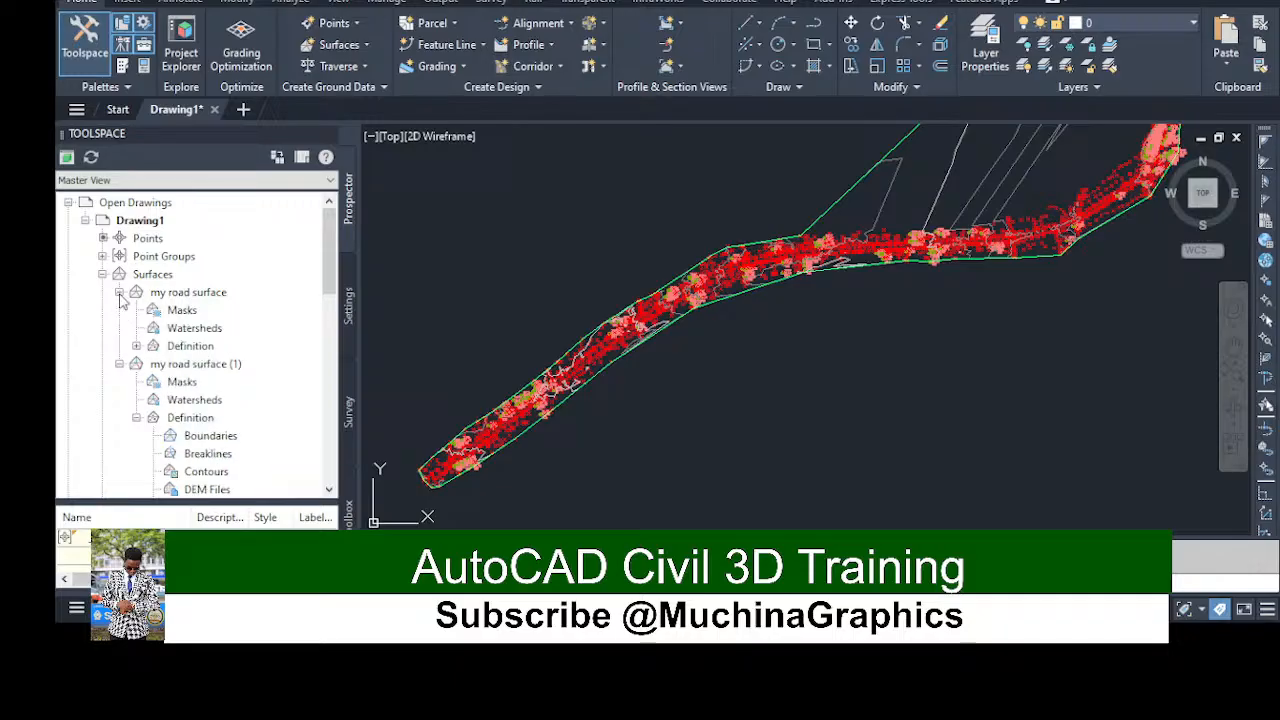
left_click(137, 346)
scroll(272, 347, "down", 3)
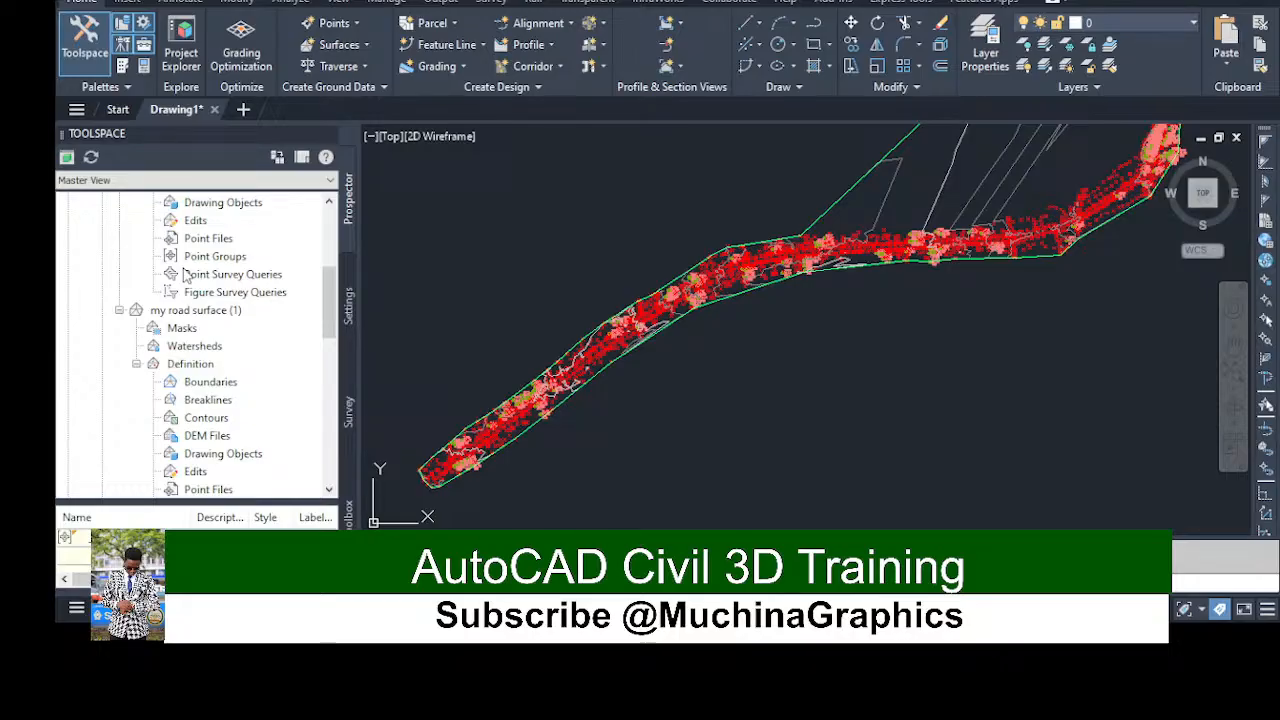
left_click(224, 260)
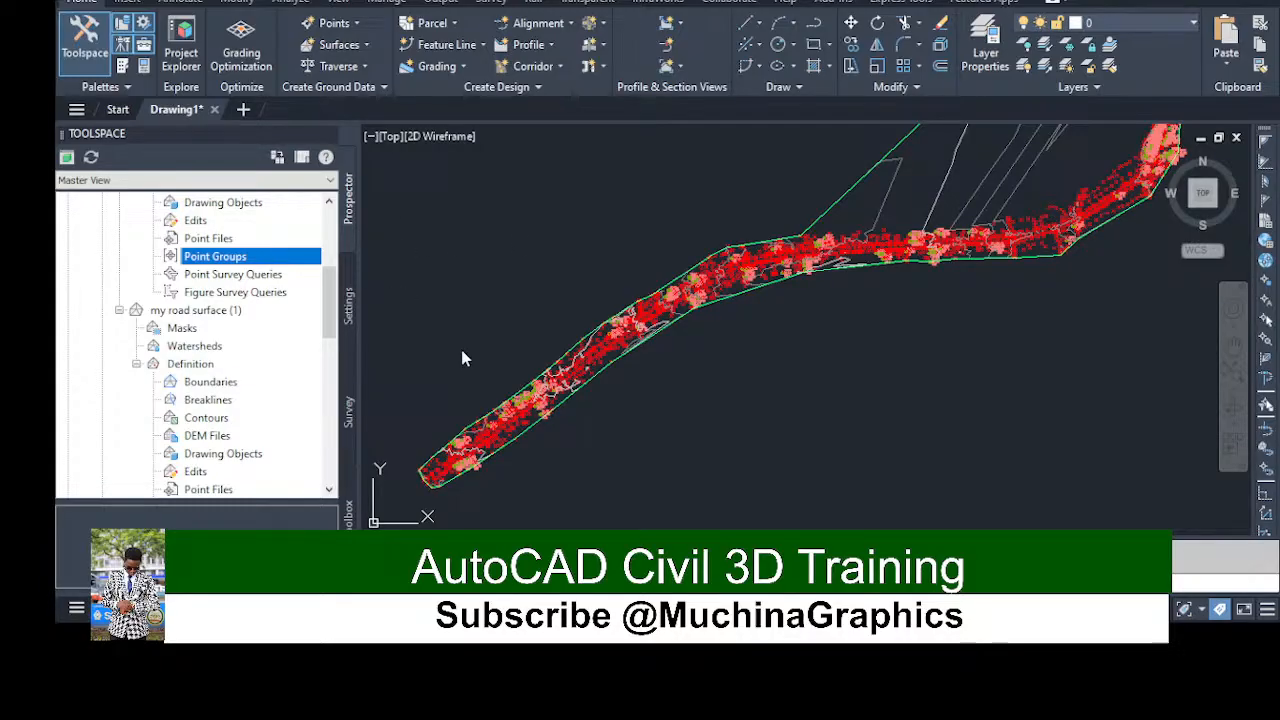
left_click(505, 303)
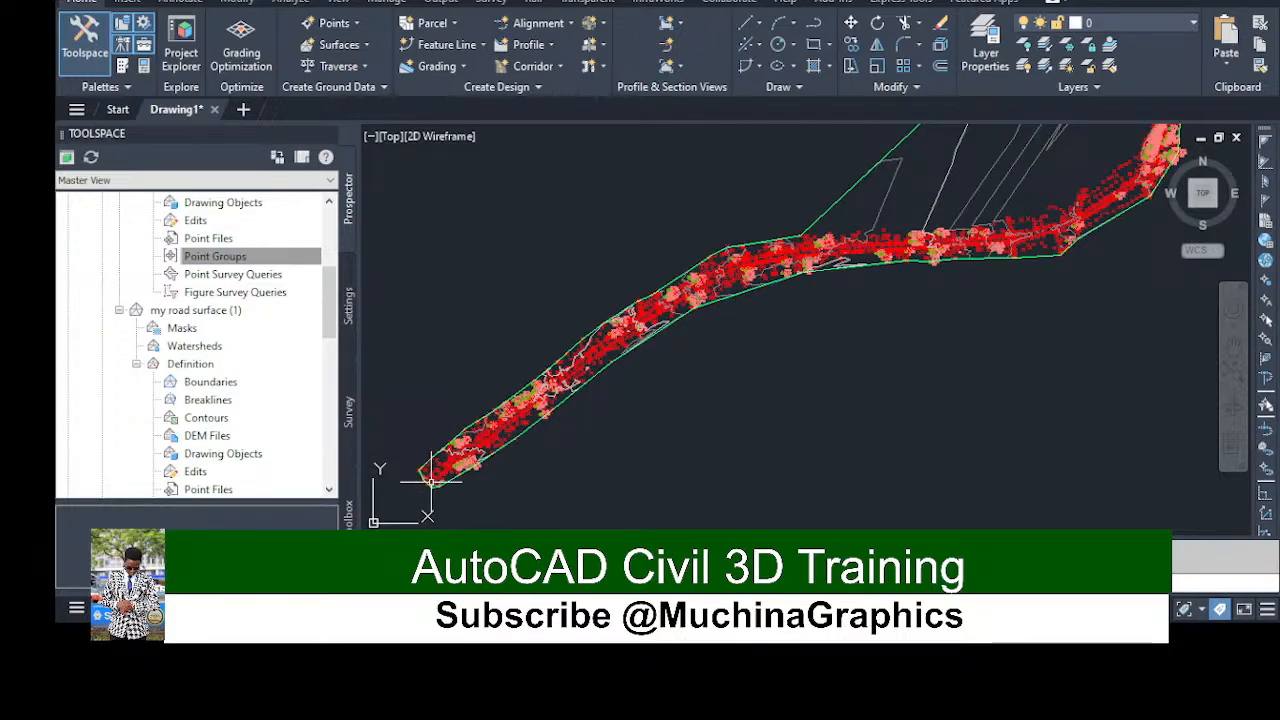
scroll(430, 478, "up", 3)
scroll(430, 478, "down", 2)
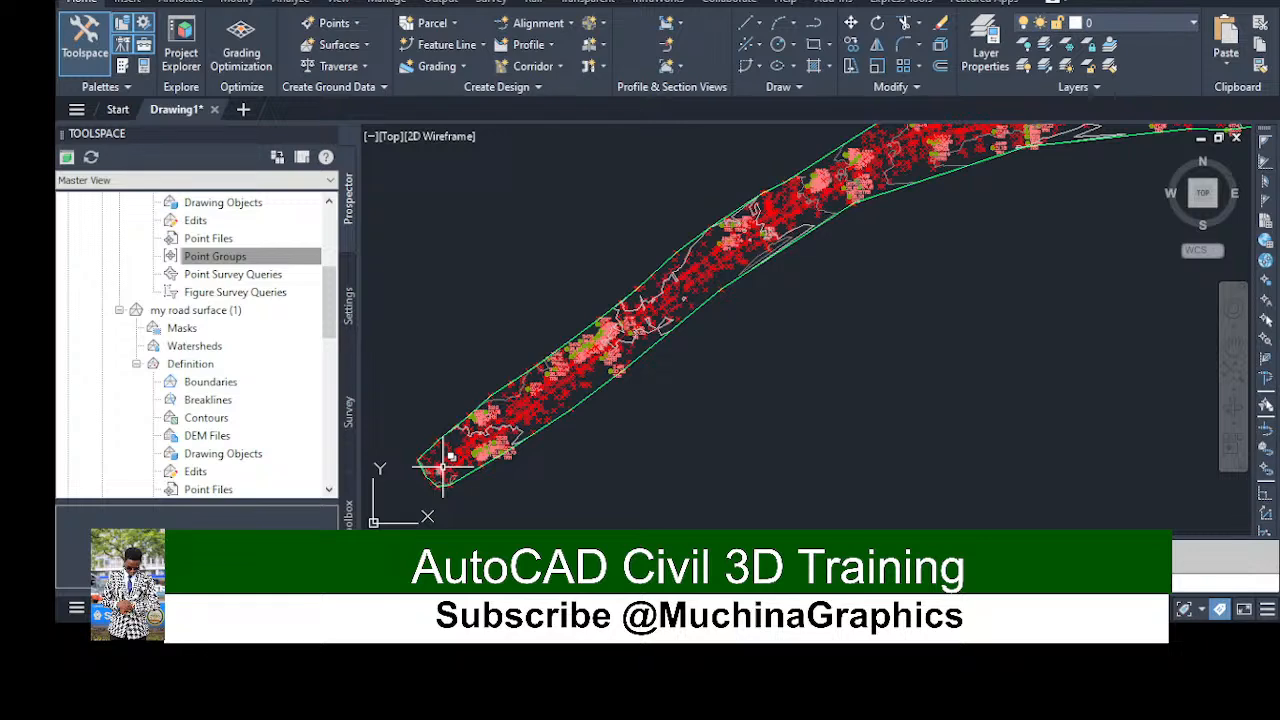
scroll(443, 467, "down", 2)
scroll(444, 466, "up", 2)
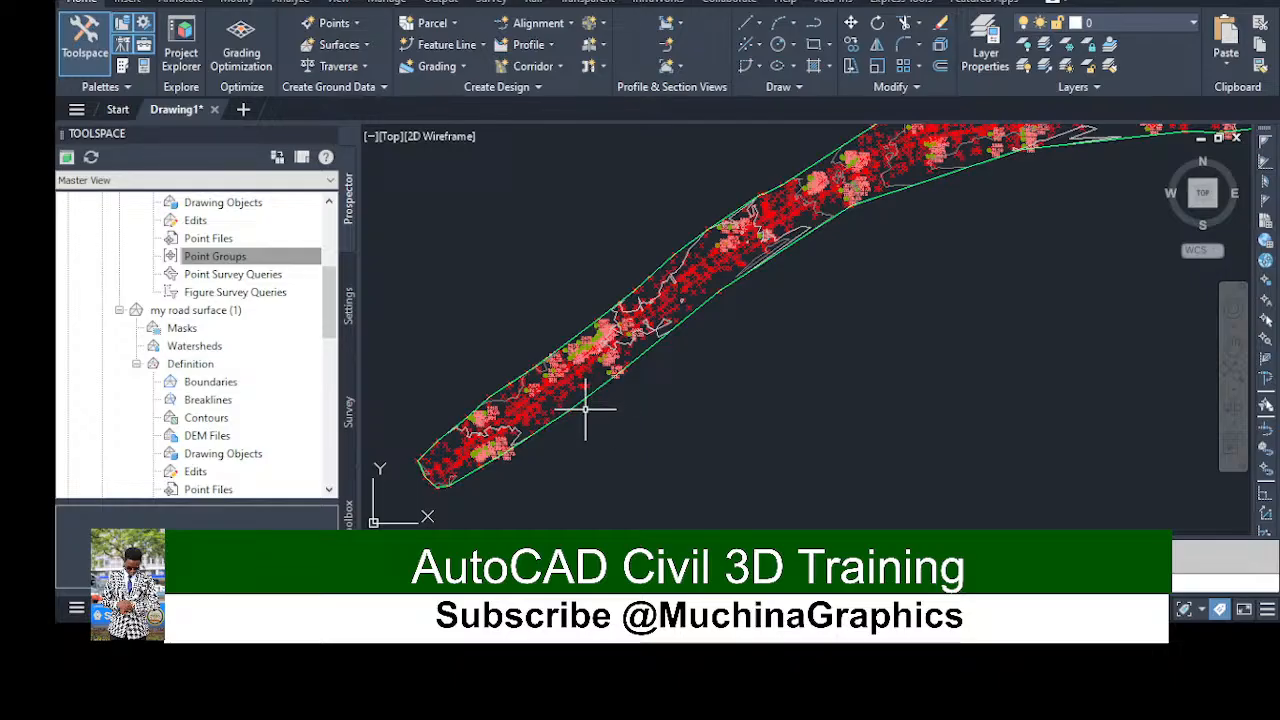
Create a new point group for the CL points in Drawing1 and check their labels along the road
scroll(230, 271, "up", 5)
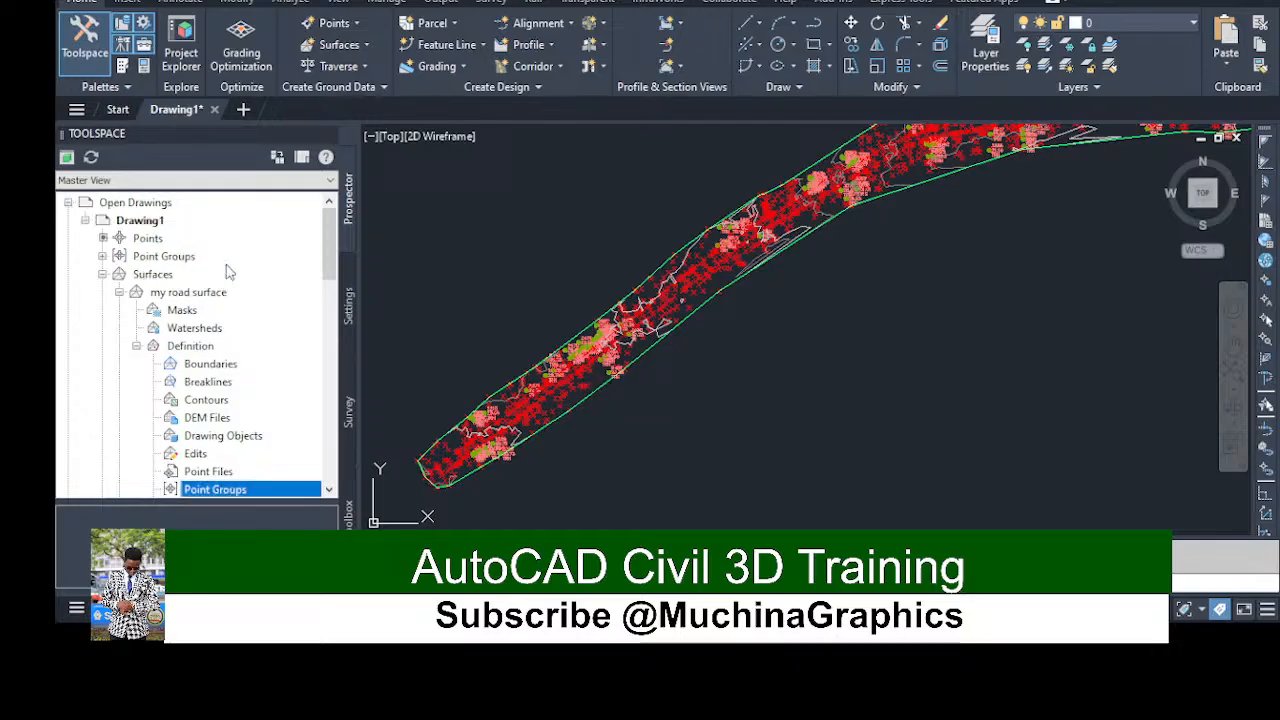
left_click(184, 257)
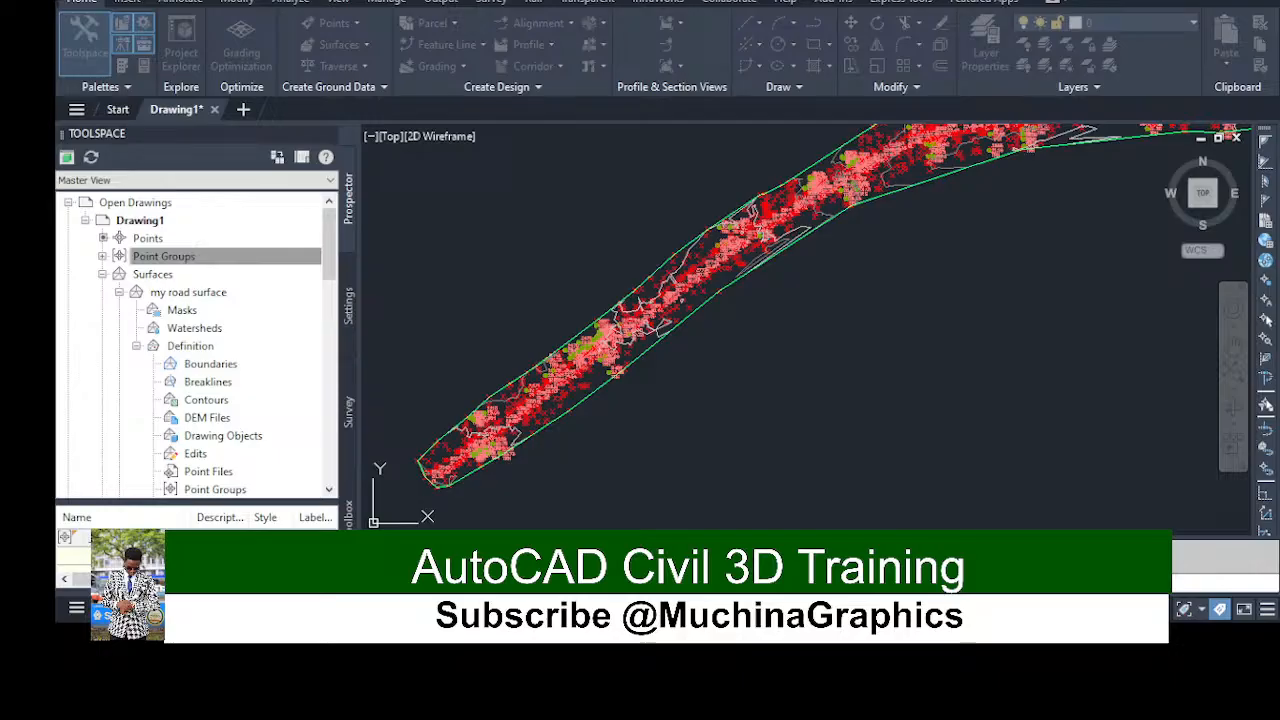
scroll(505, 425, "up", 5)
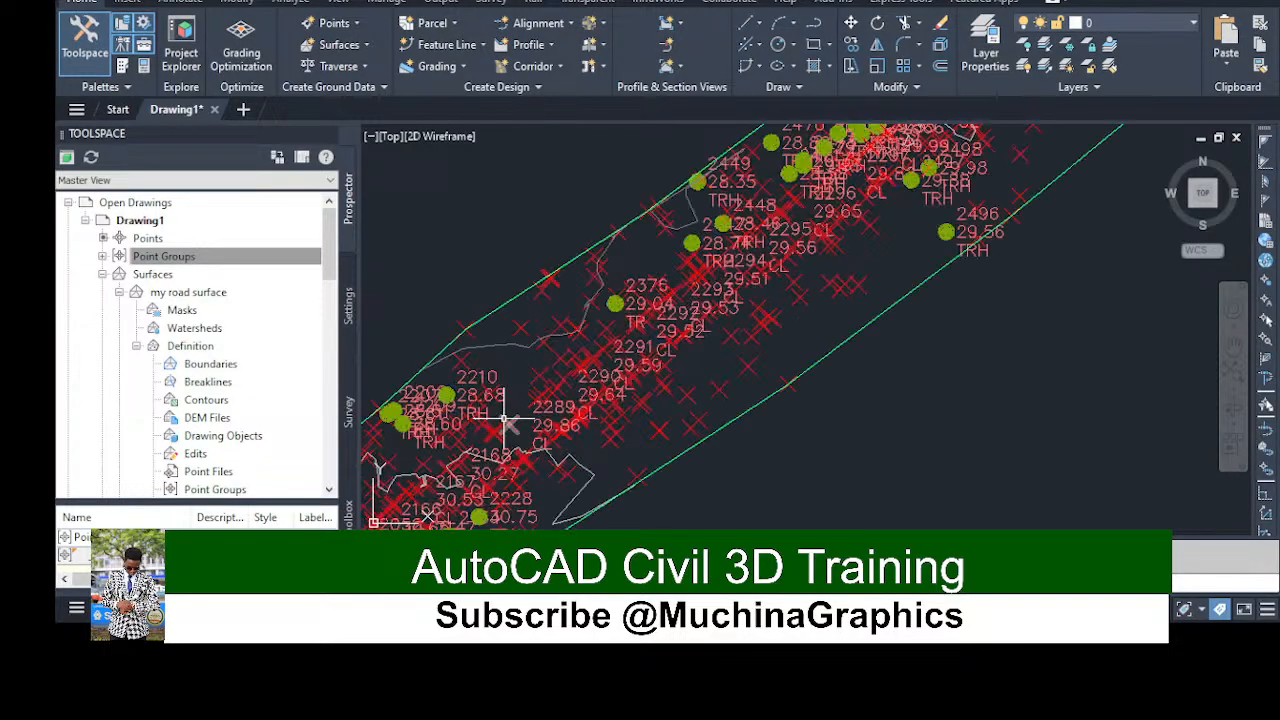
scroll(507, 425, "down", 2)
scroll(514, 429, "up", 4)
scroll(523, 429, "down", 6)
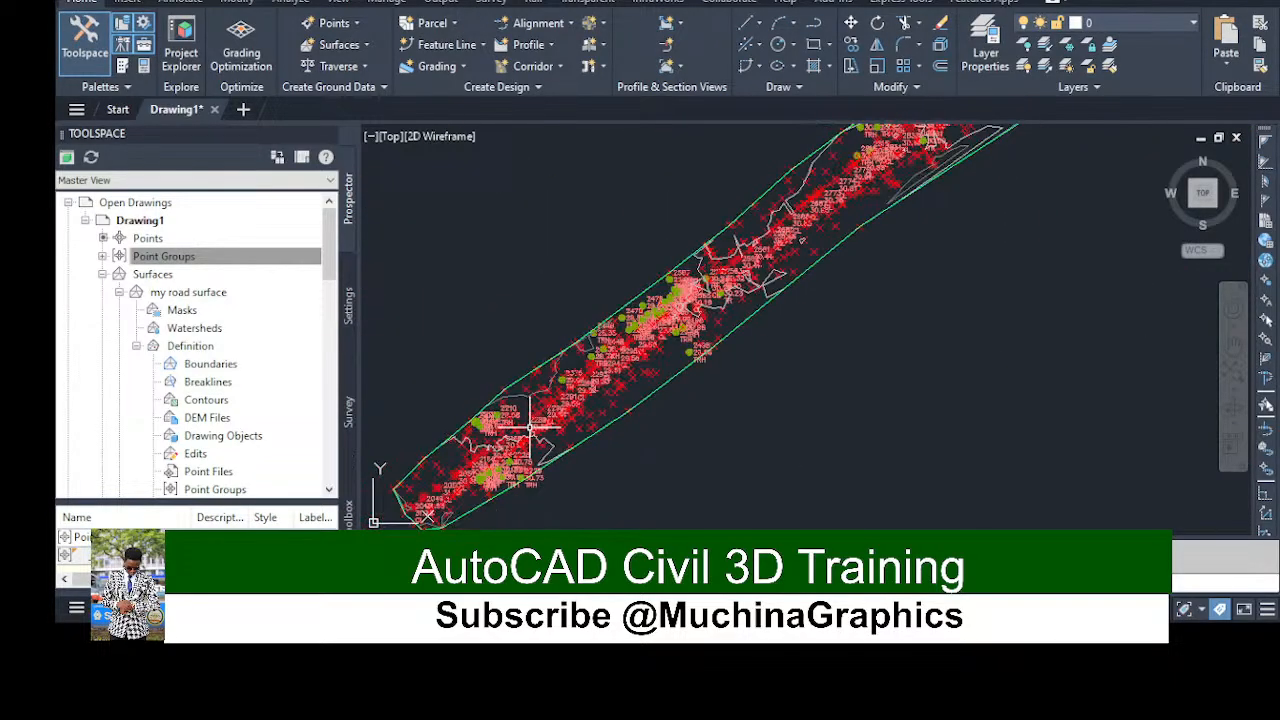
Delete the surface "my road surface" and keep "my road surface (1)"
left_click(124, 258)
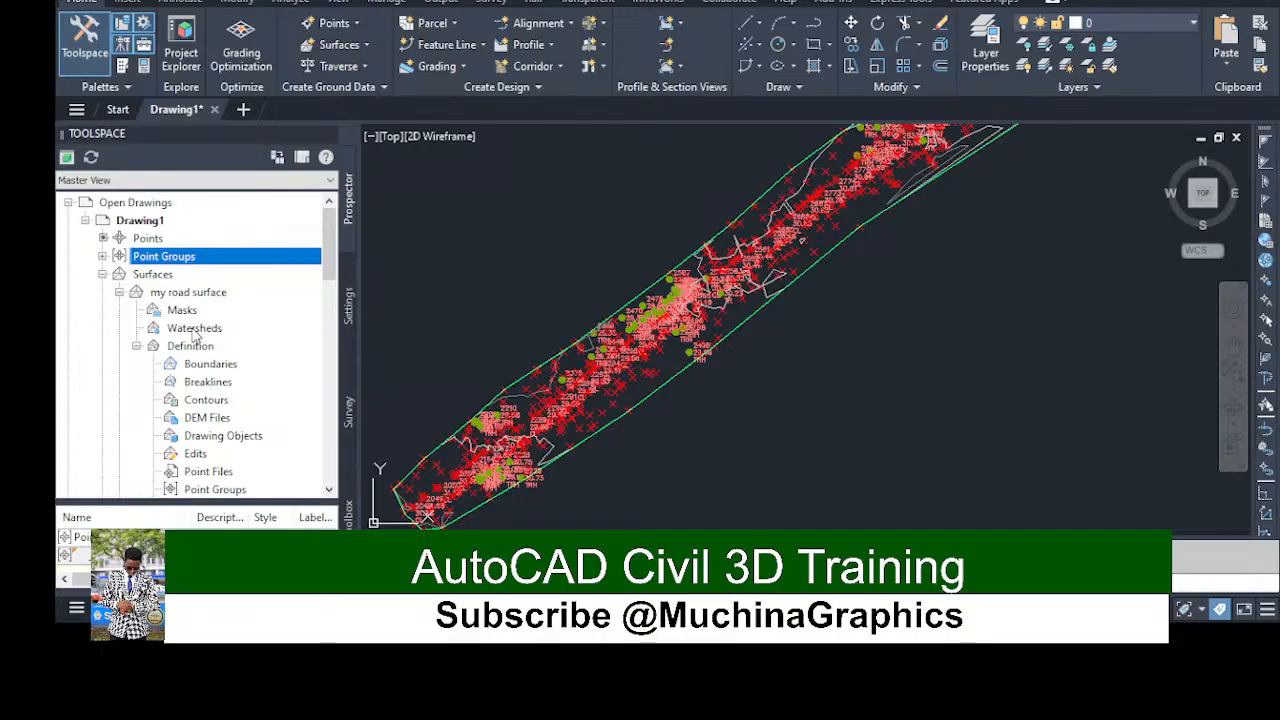
left_click(135, 292)
left_click(119, 292)
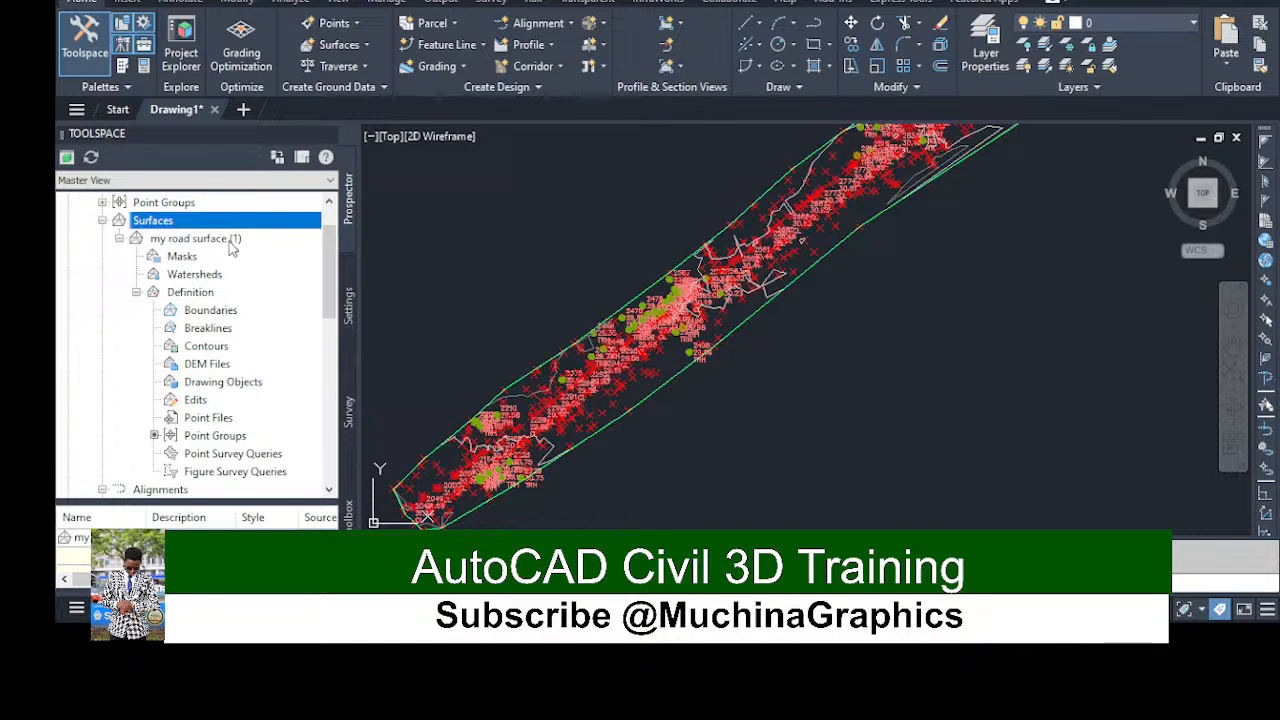
Expand the point groups in Drawing1 and inspect Point Group - (1) and _All Points
scroll(172, 236, "up", 1)
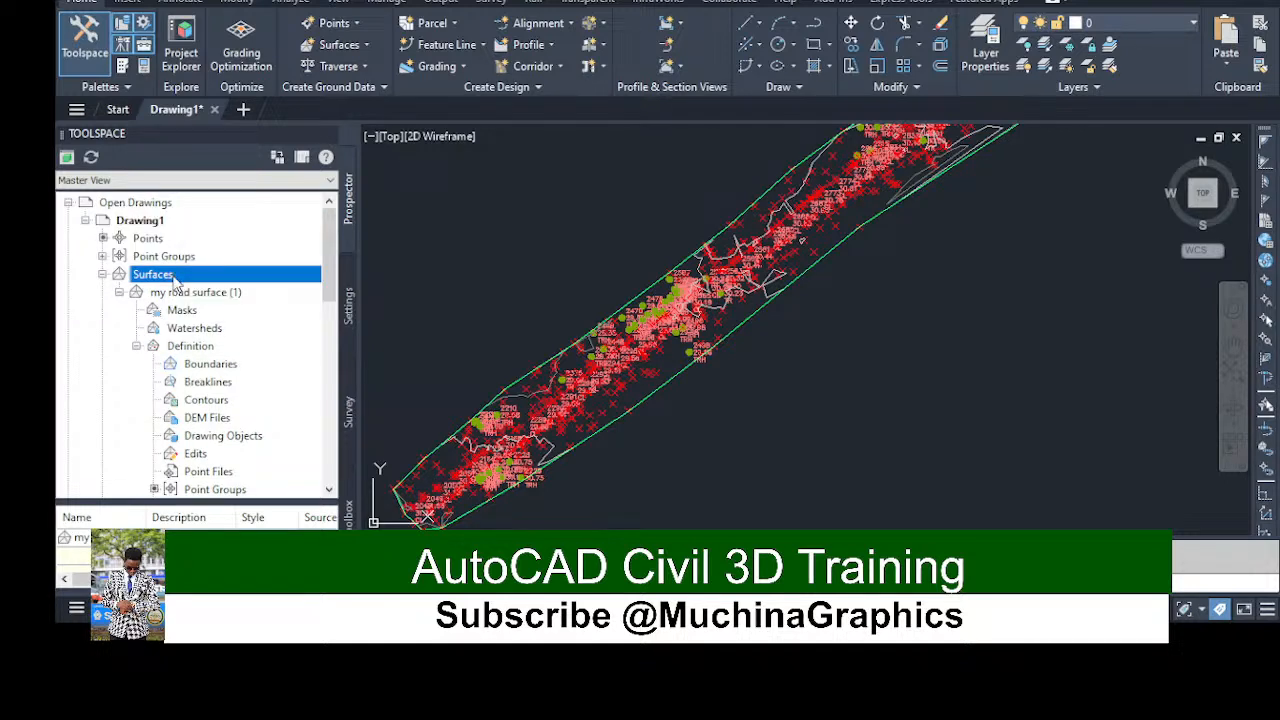
left_click(174, 257)
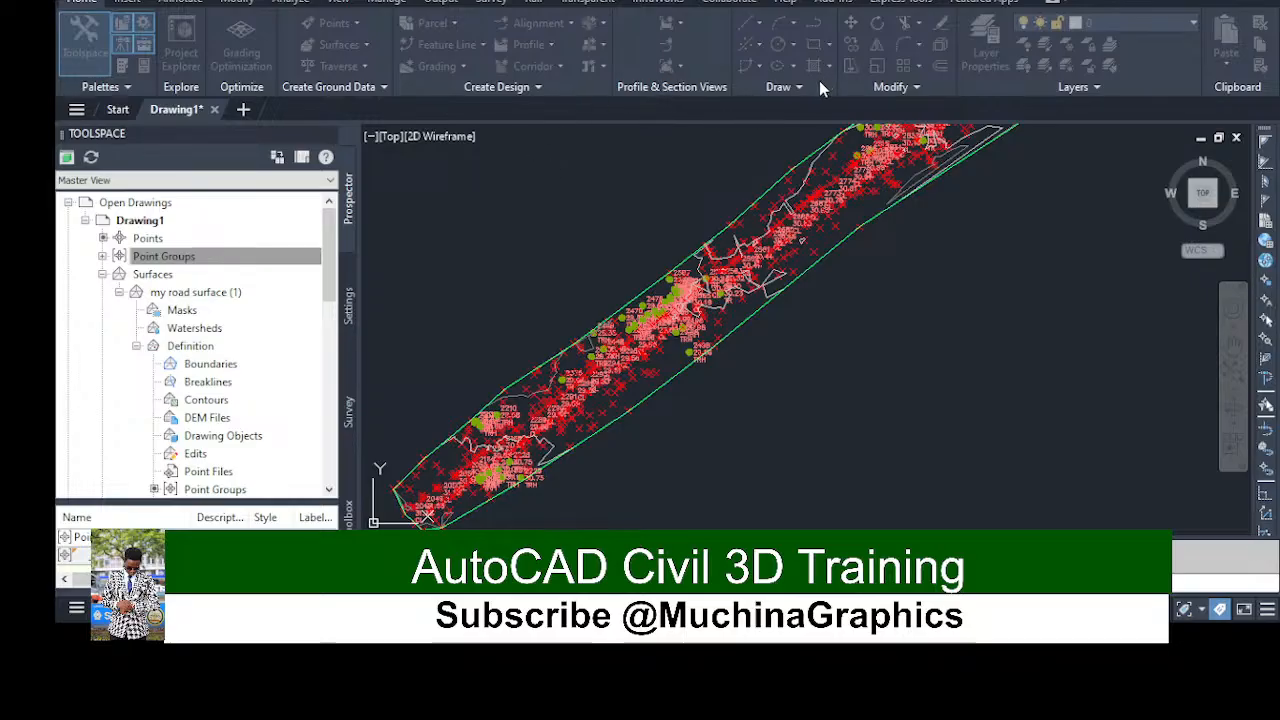
left_click(163, 256)
left_click(103, 256)
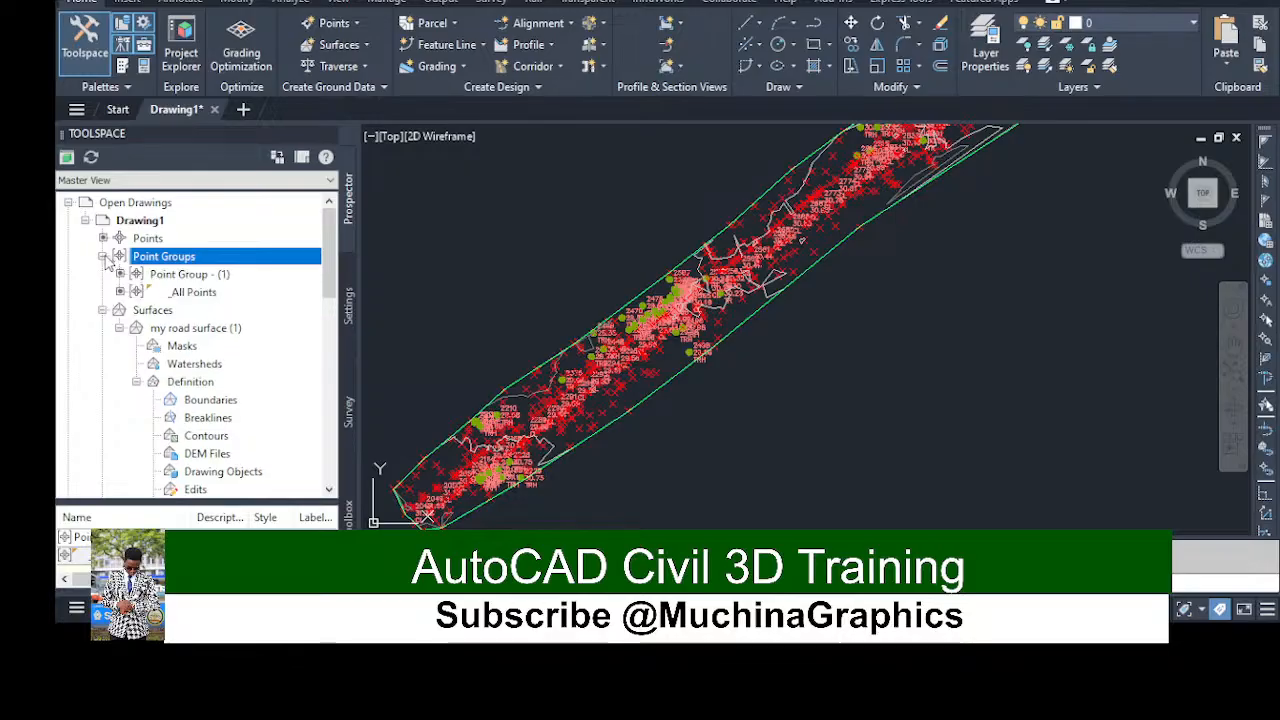
left_click(180, 275)
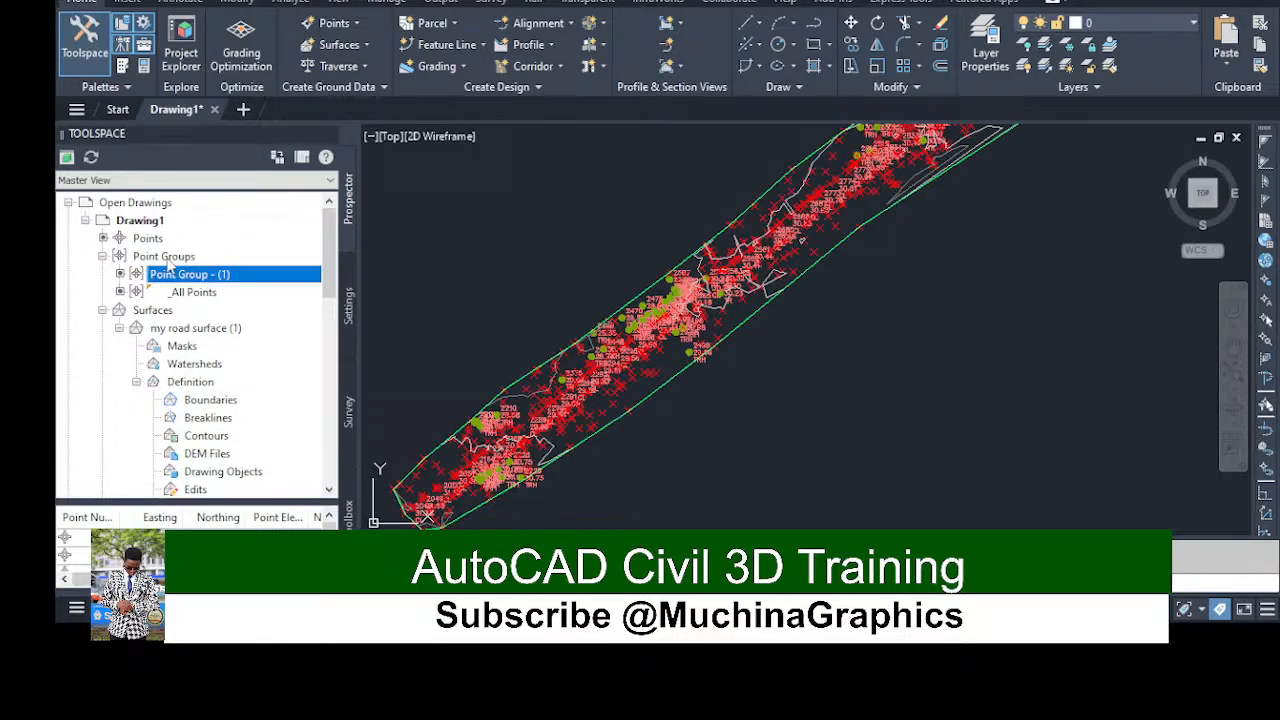
left_click(193, 292)
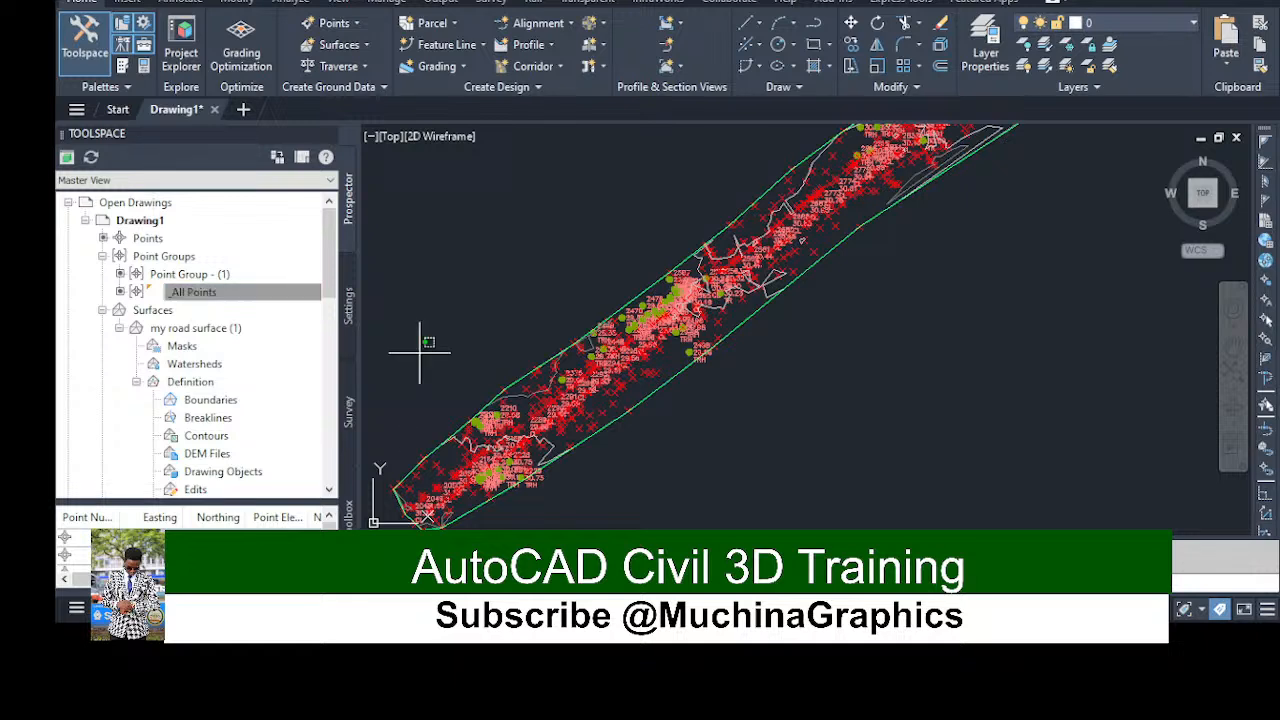
left_click(190, 276)
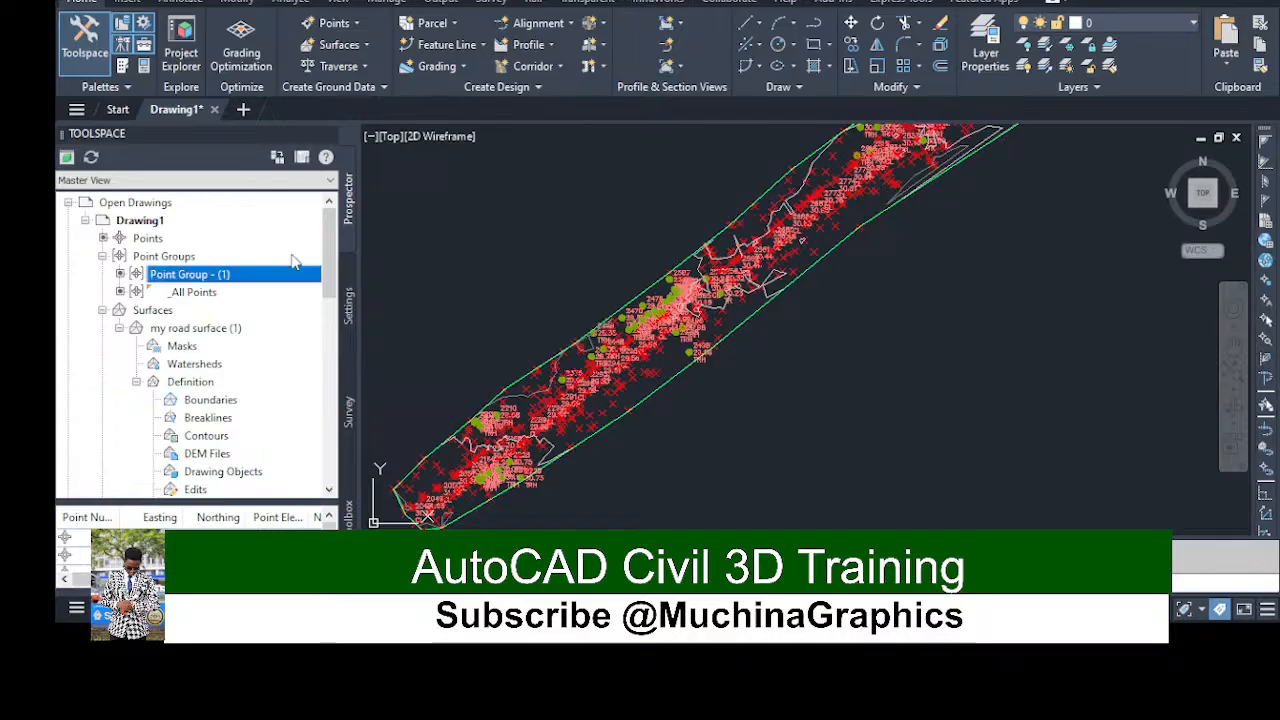
Create another new point group in Drawing1 and inspect the points along the road
left_click(180, 258)
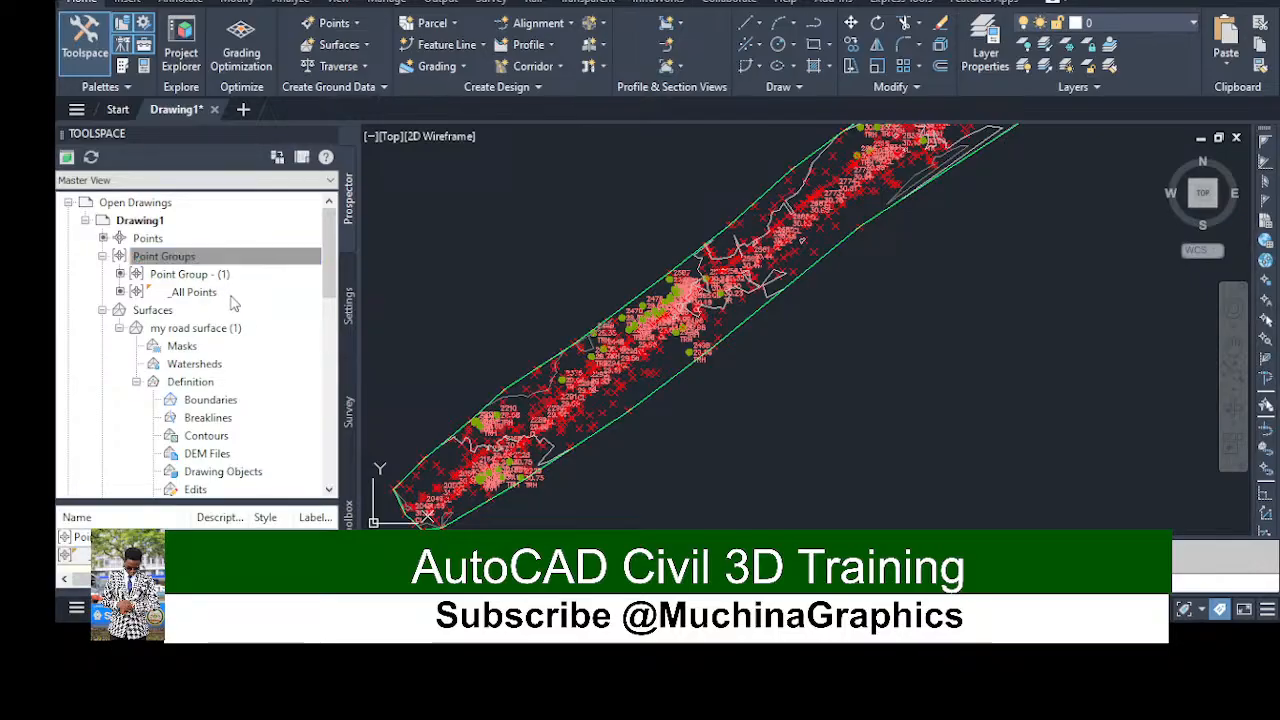
left_click(232, 297)
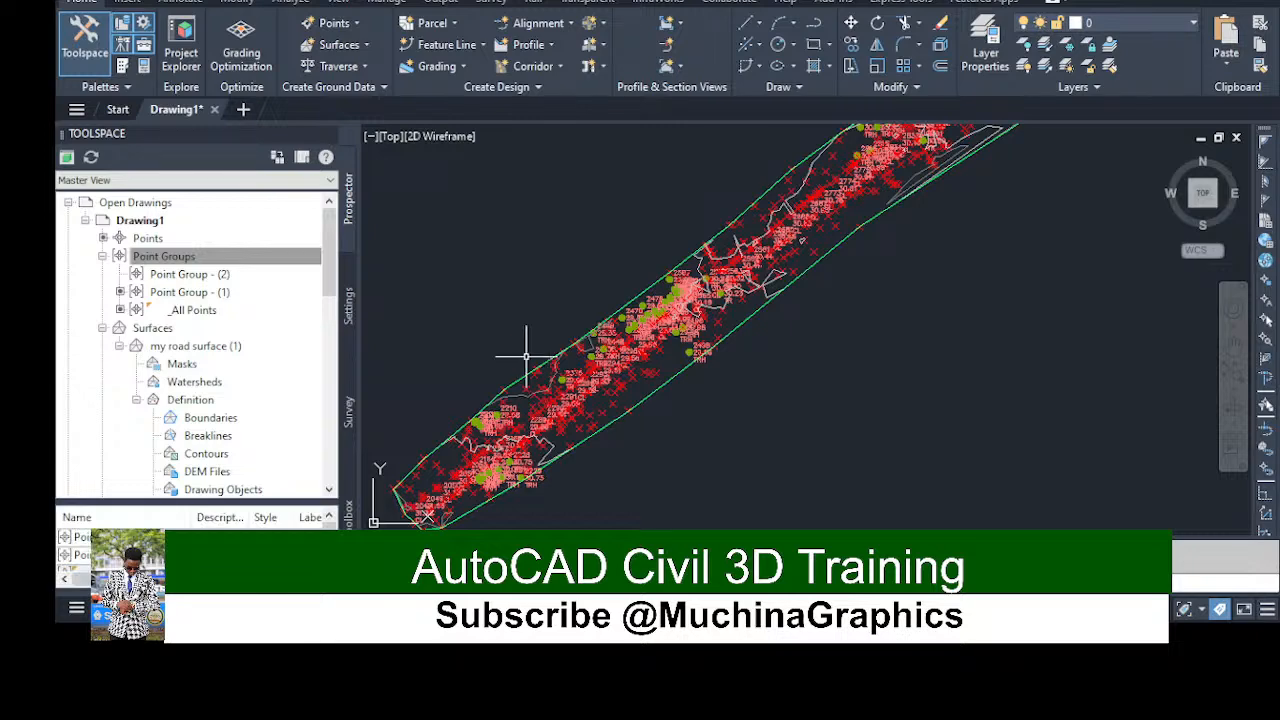
scroll(605, 400, "up", 5)
scroll(605, 400, "down", 4)
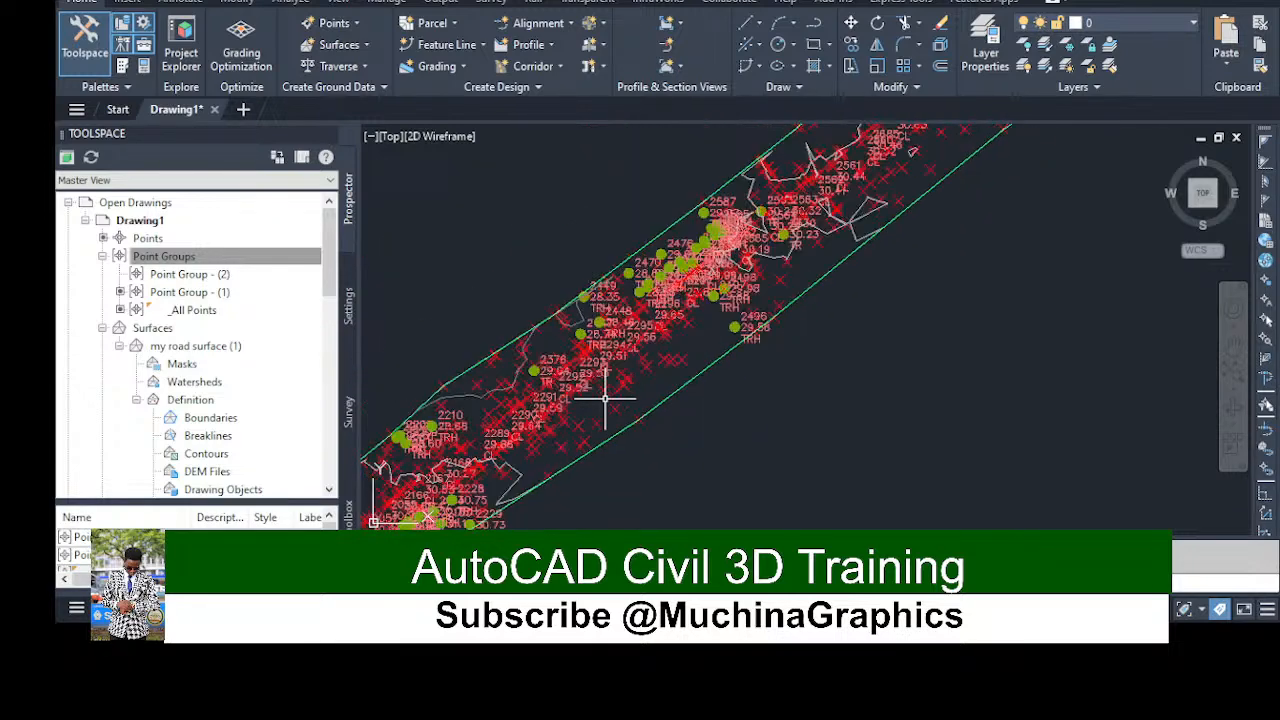
Review the properties of Point Group - (2) and Point Group - (1)
left_click(165, 256)
left_click(190, 274)
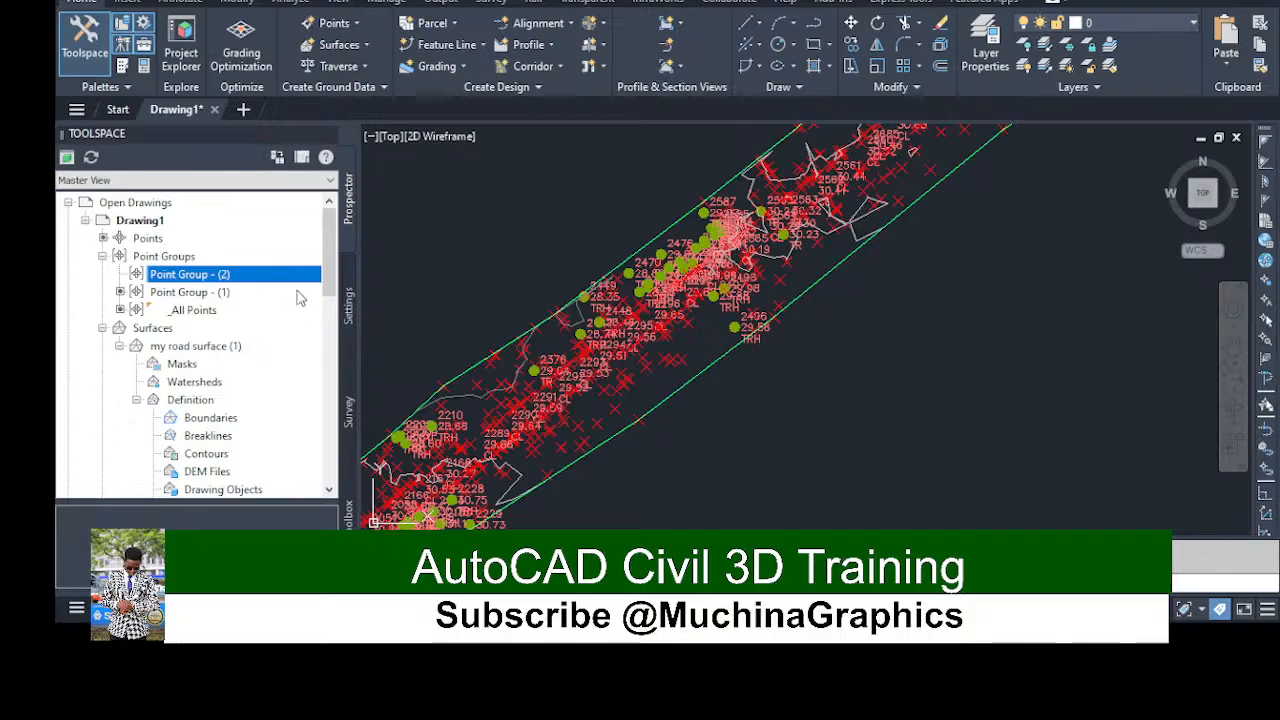
left_click(297, 291)
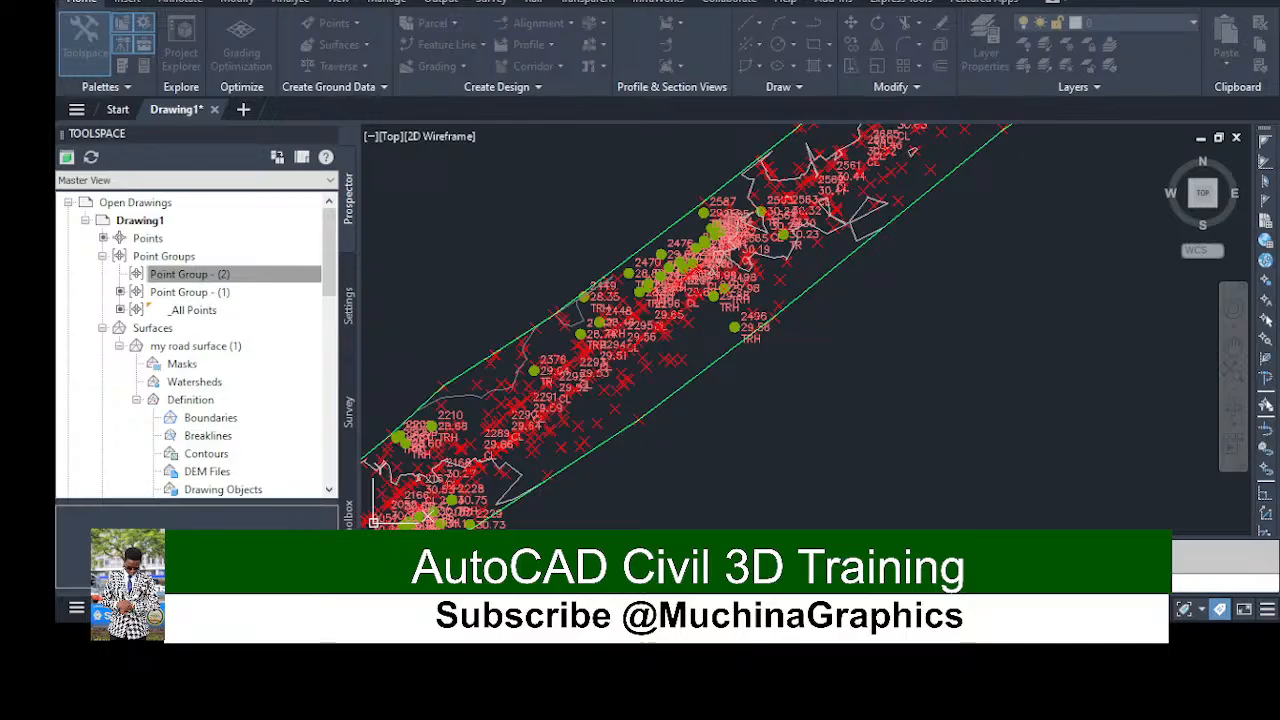
left_click(208, 294)
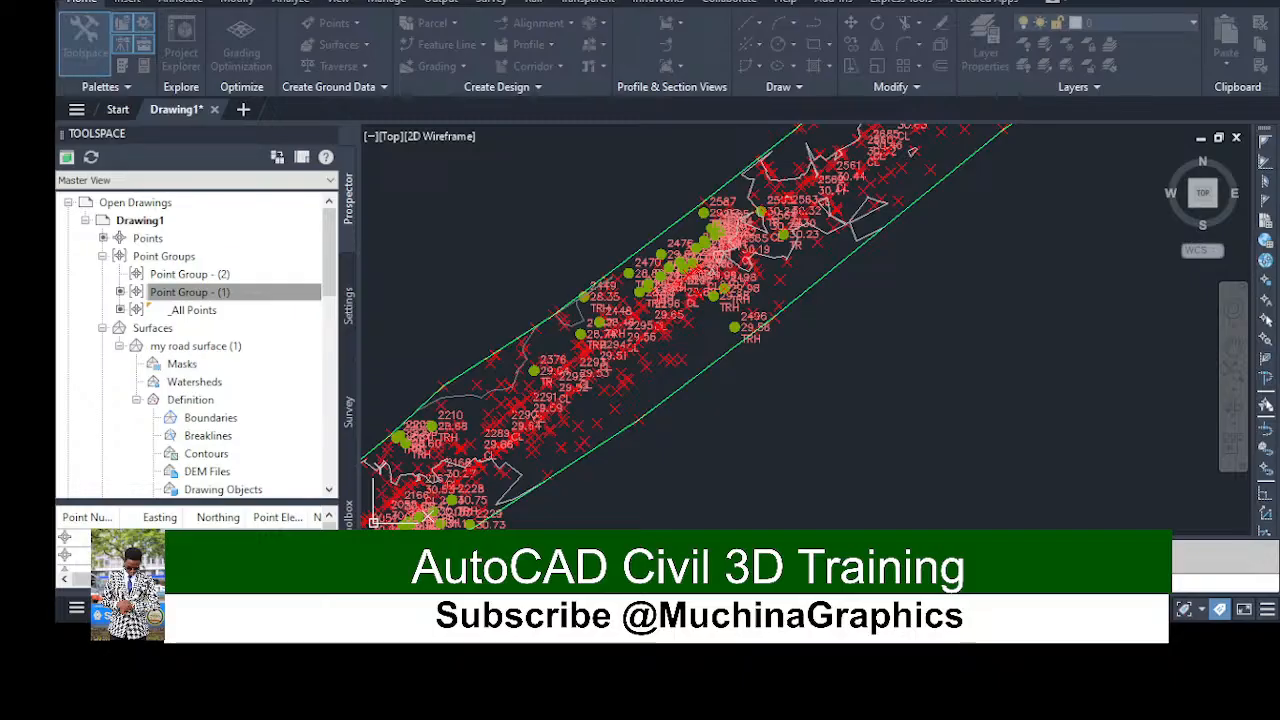
Hide the point markers of the _All Points group and check the road points up close
left_click(205, 312)
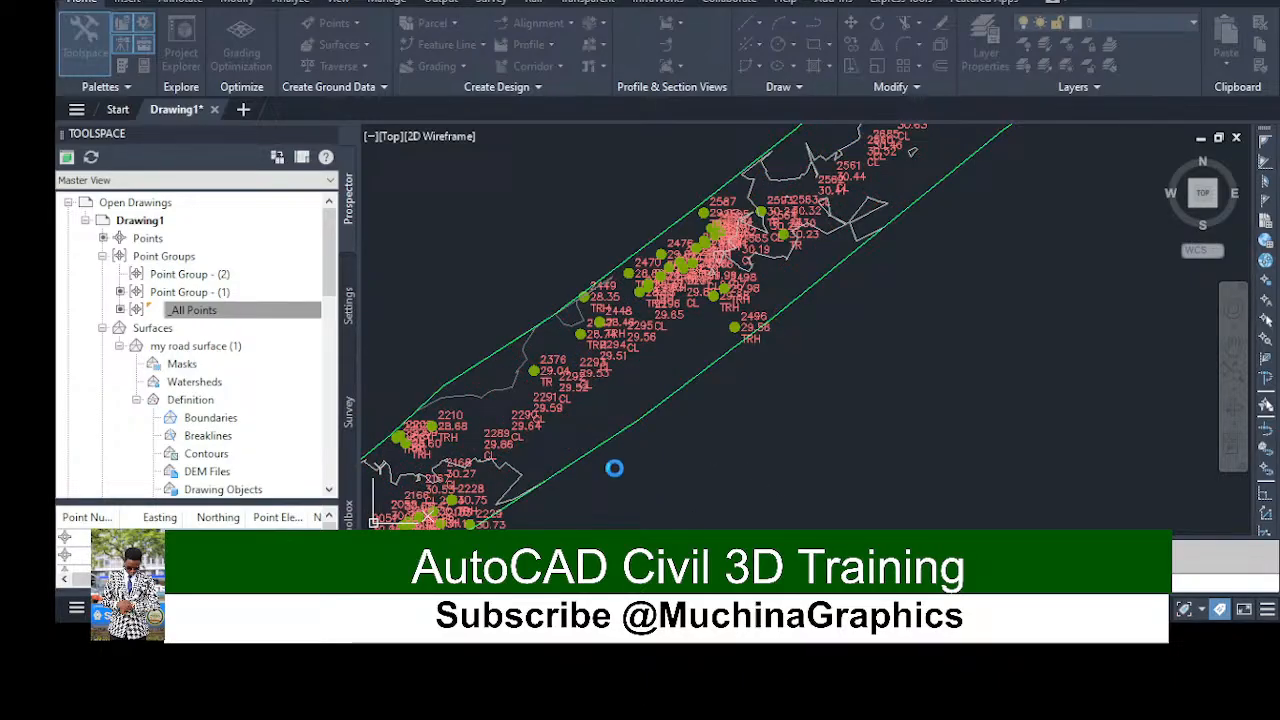
scroll(505, 398, "up", 6)
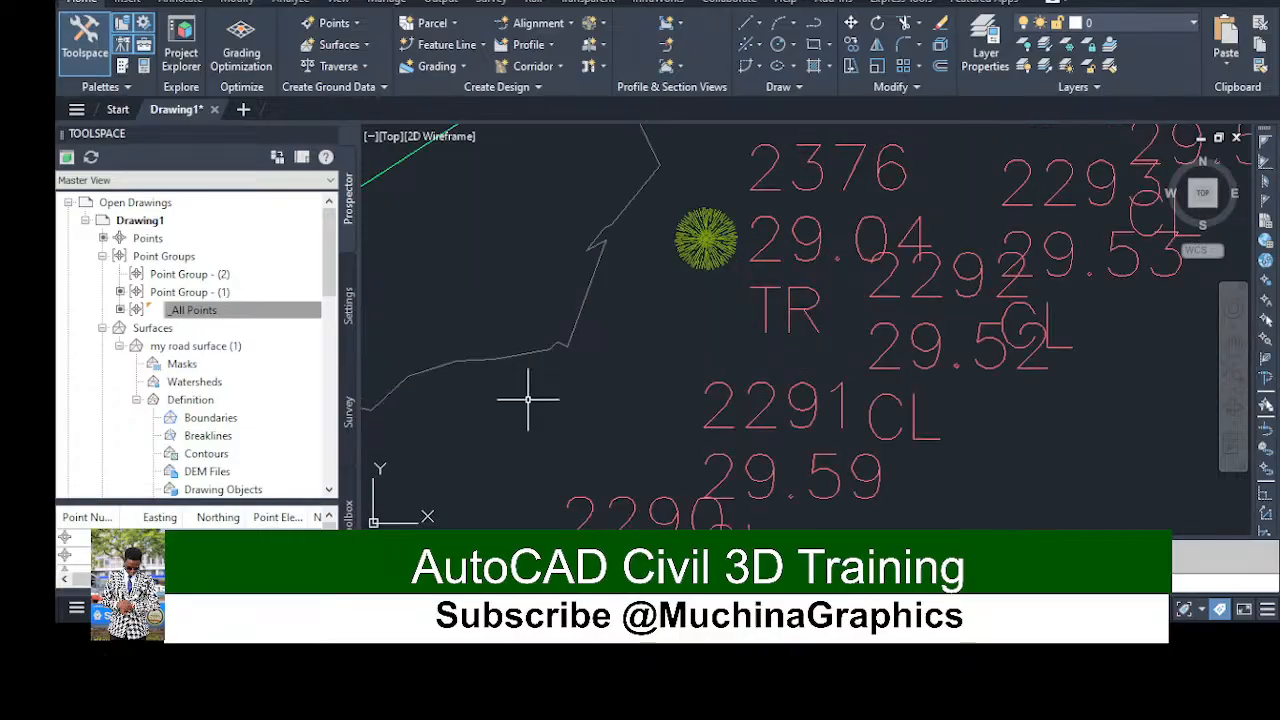
scroll(540, 398, "down", 6)
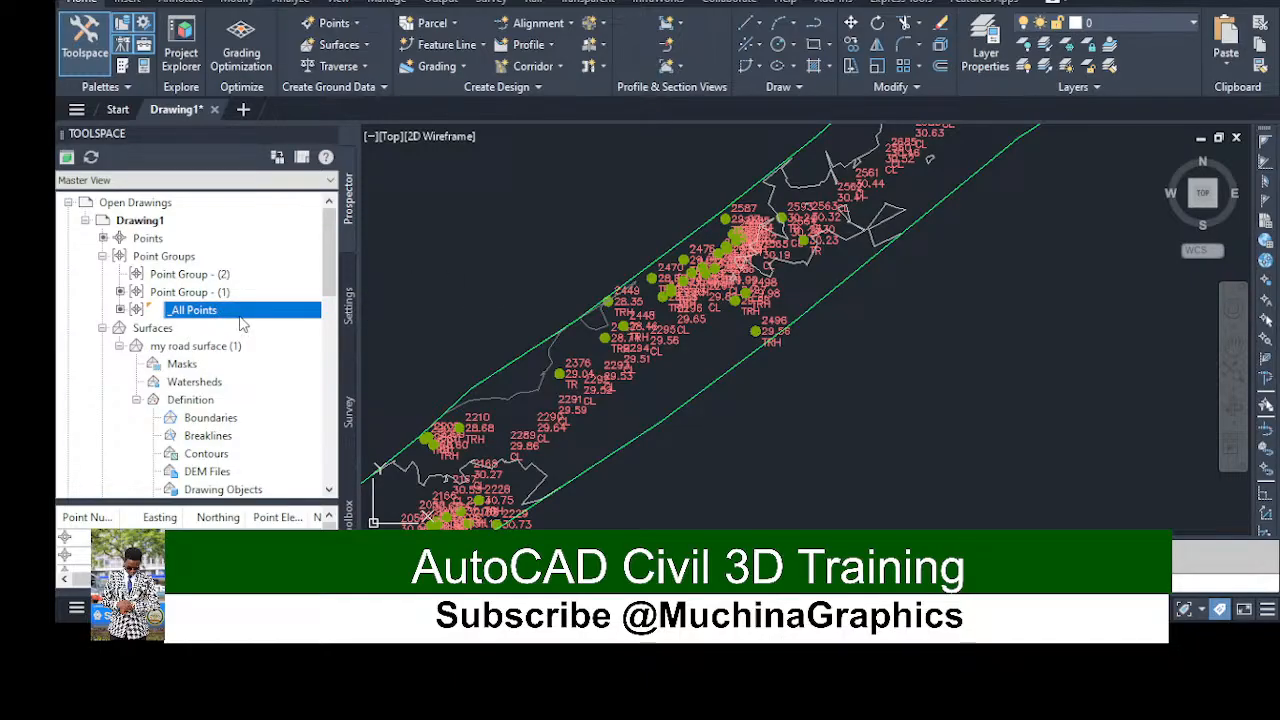
Try a description-only label style on the _All Points group and inspect the labels along the road
left_click(547, 298)
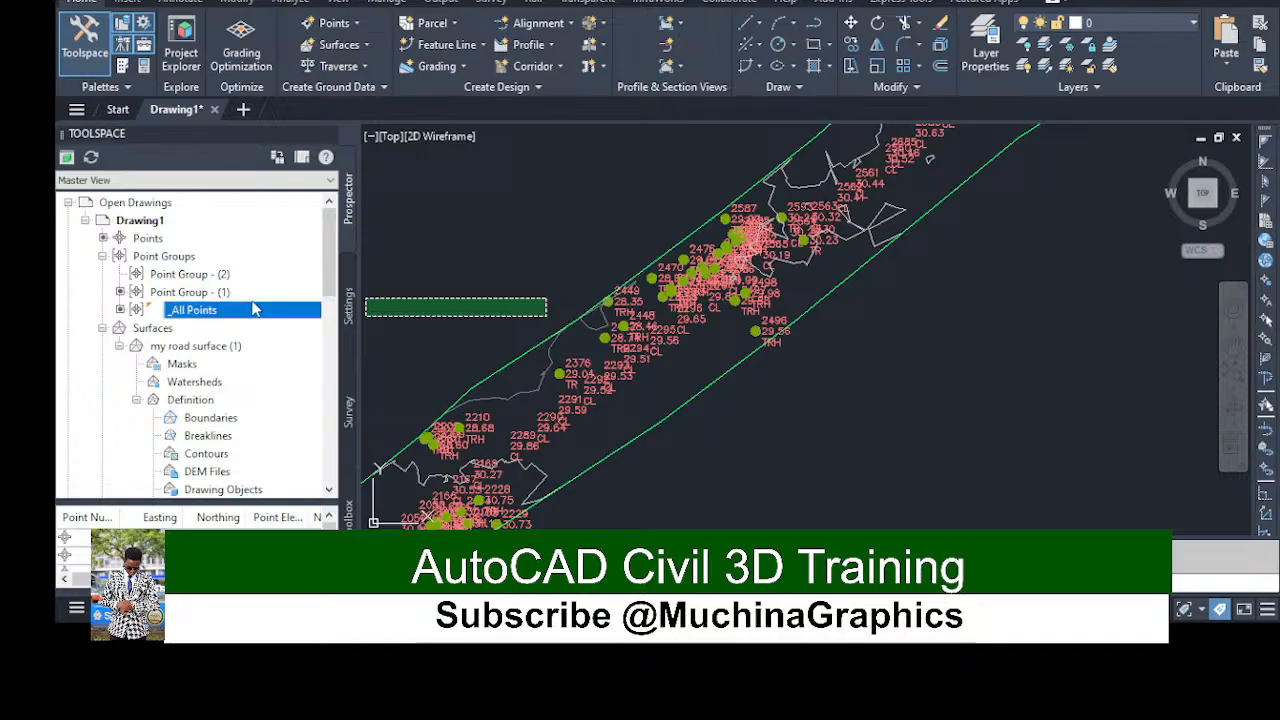
left_click(350, 321)
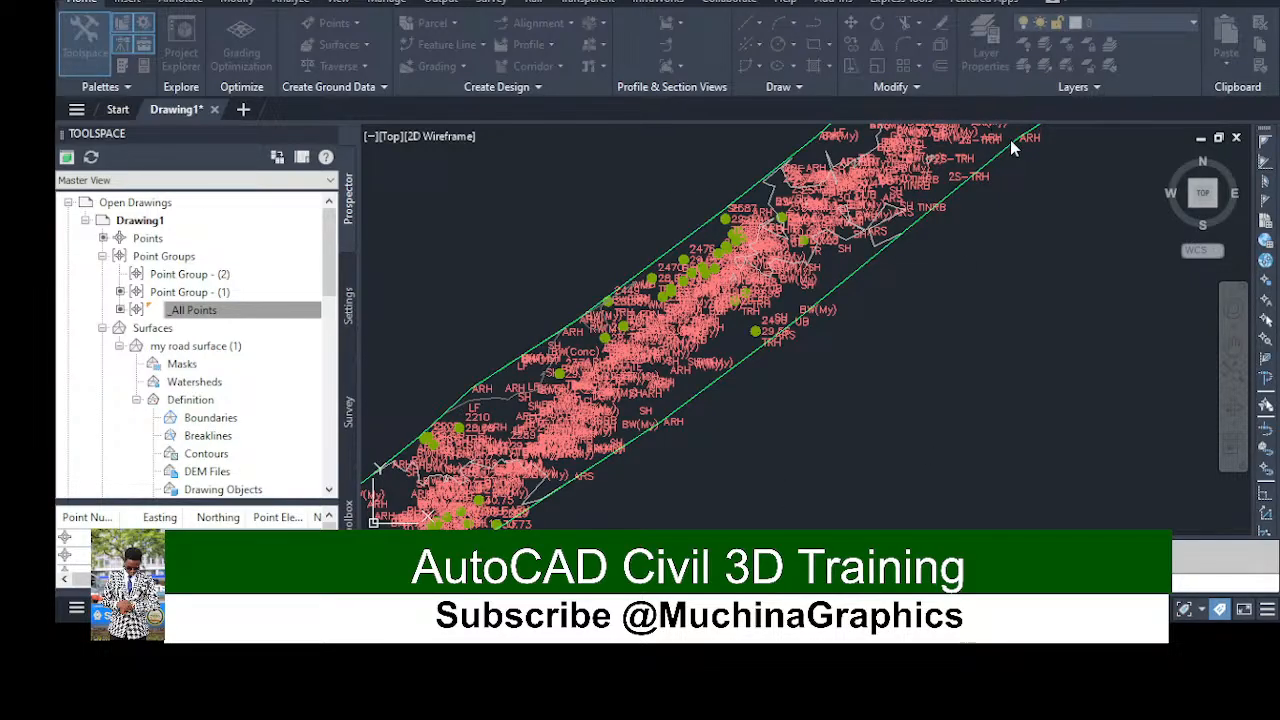
scroll(672, 330, "up", 3)
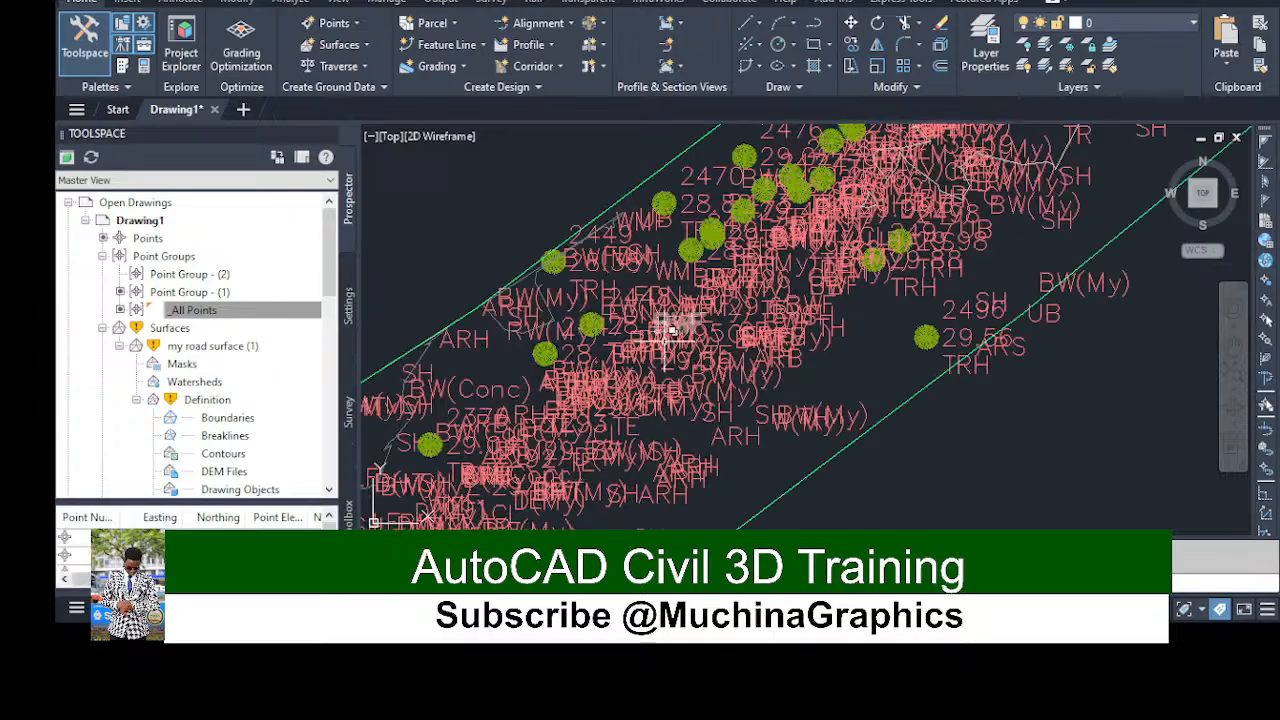
scroll(660, 345, "up", 3)
scroll(646, 361, "down", 5)
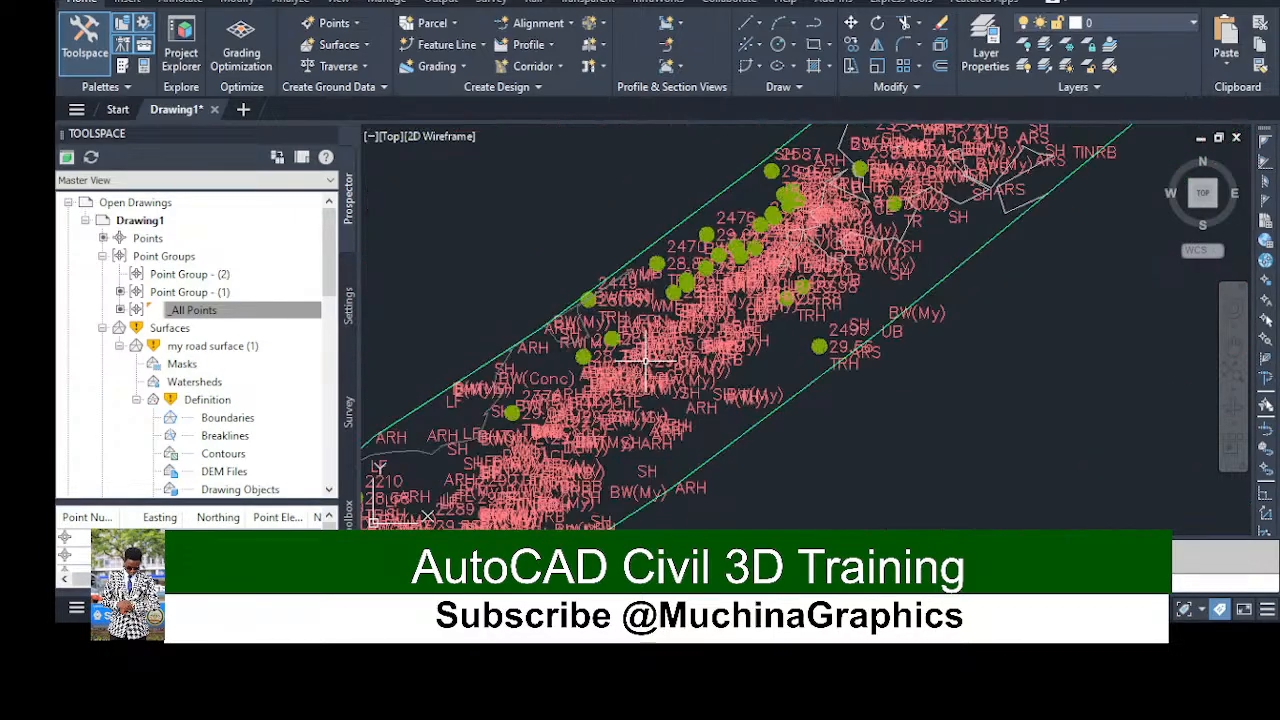
scroll(646, 361, "down", 3)
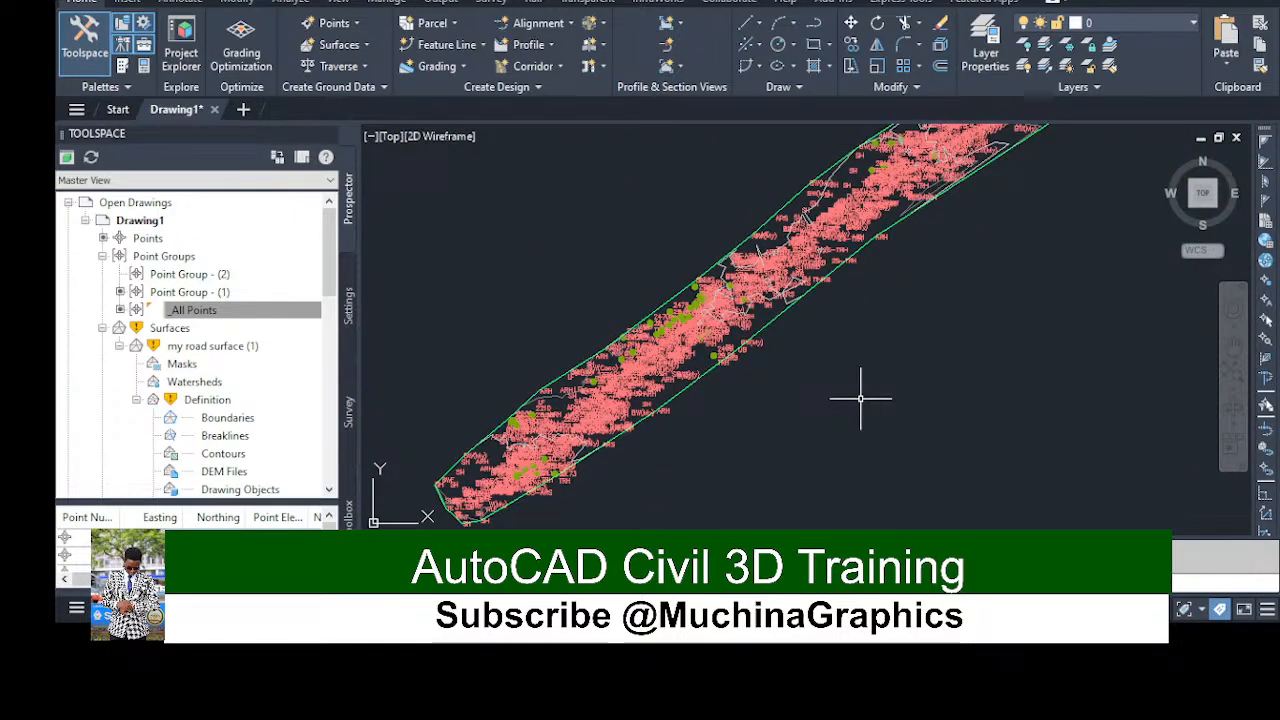
Turn the description labels of the _All Points group off again and check the points near the road's southwest end
left_click(295, 316)
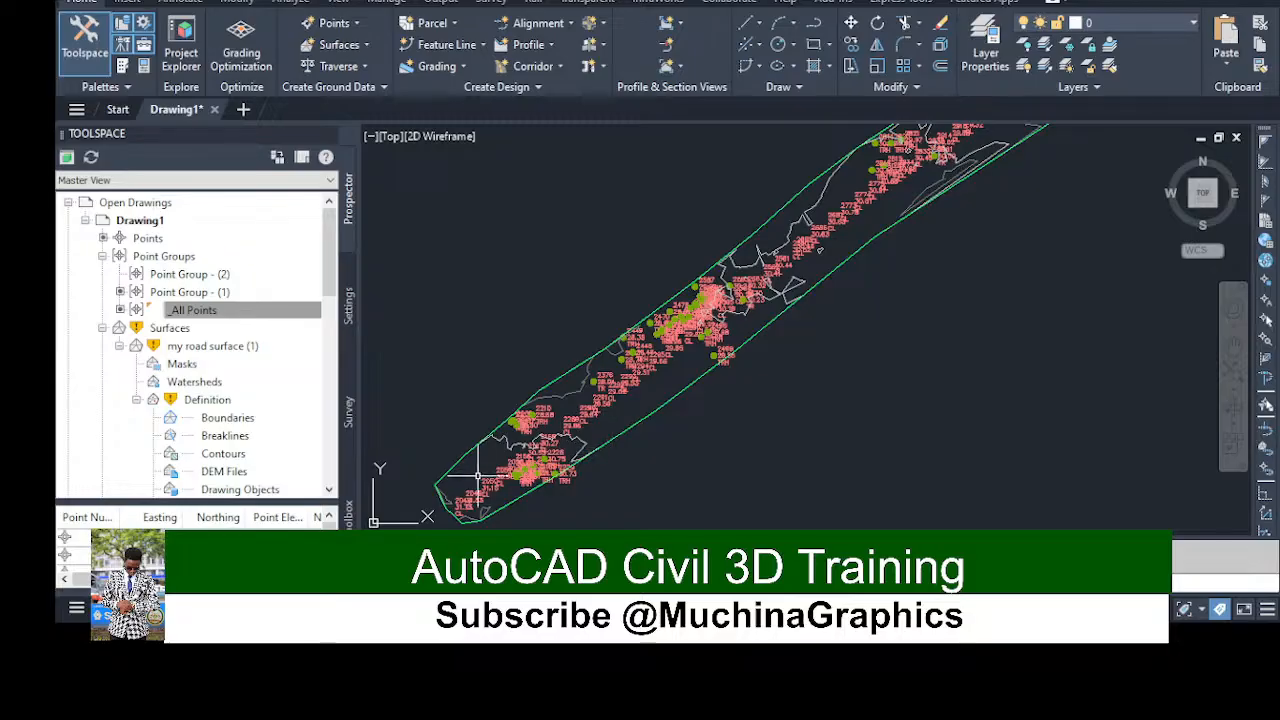
scroll(585, 448, "up", 5)
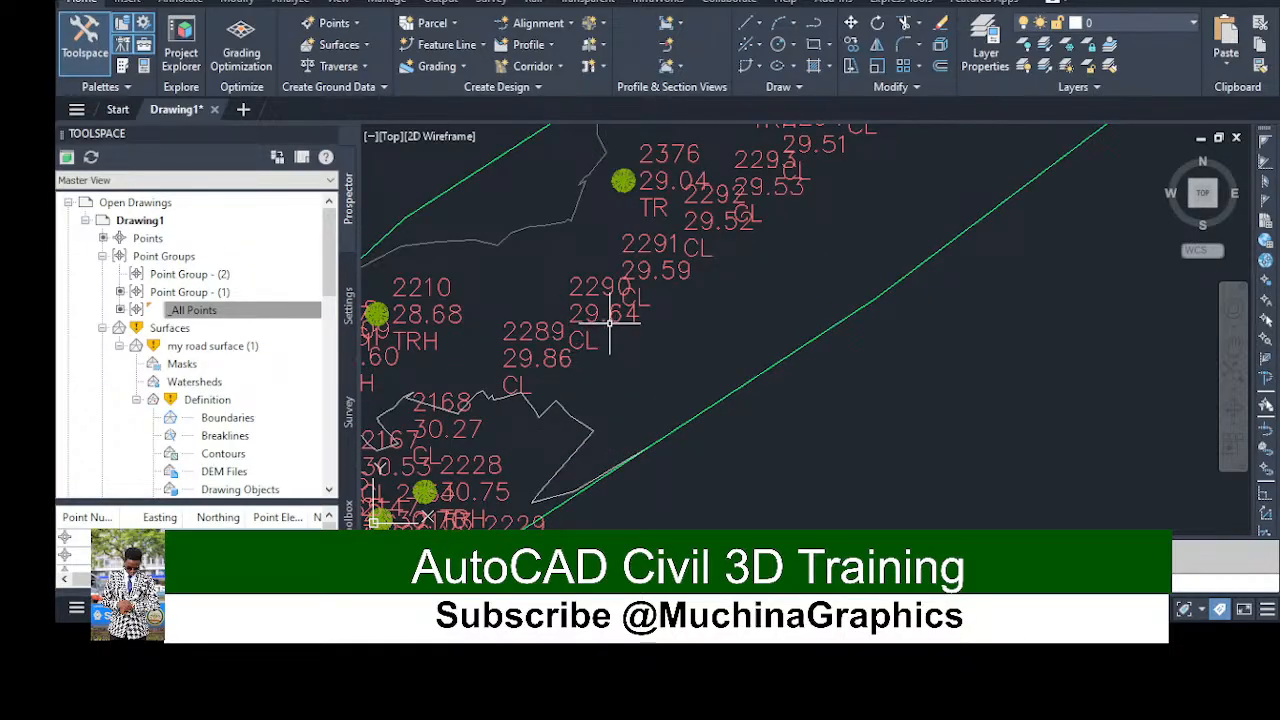
scroll(608, 322, "up", 5)
scroll(589, 280, "up", 4)
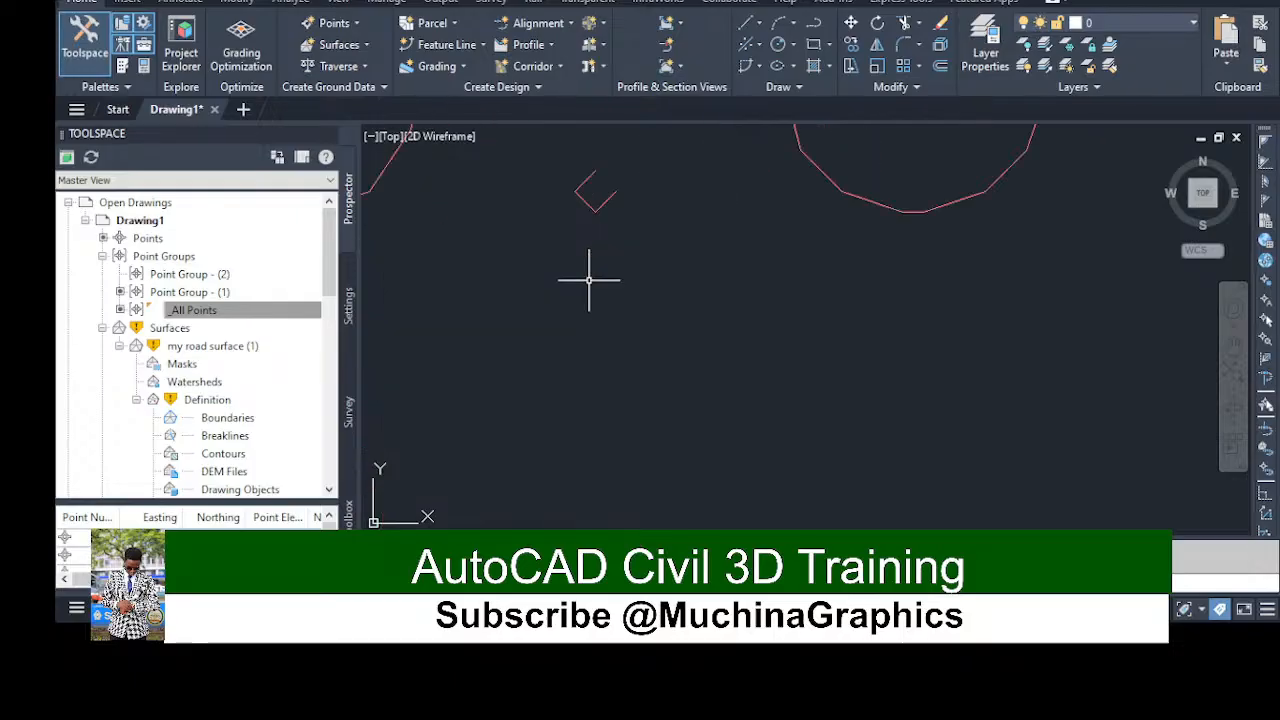
scroll(589, 280, "down", 10)
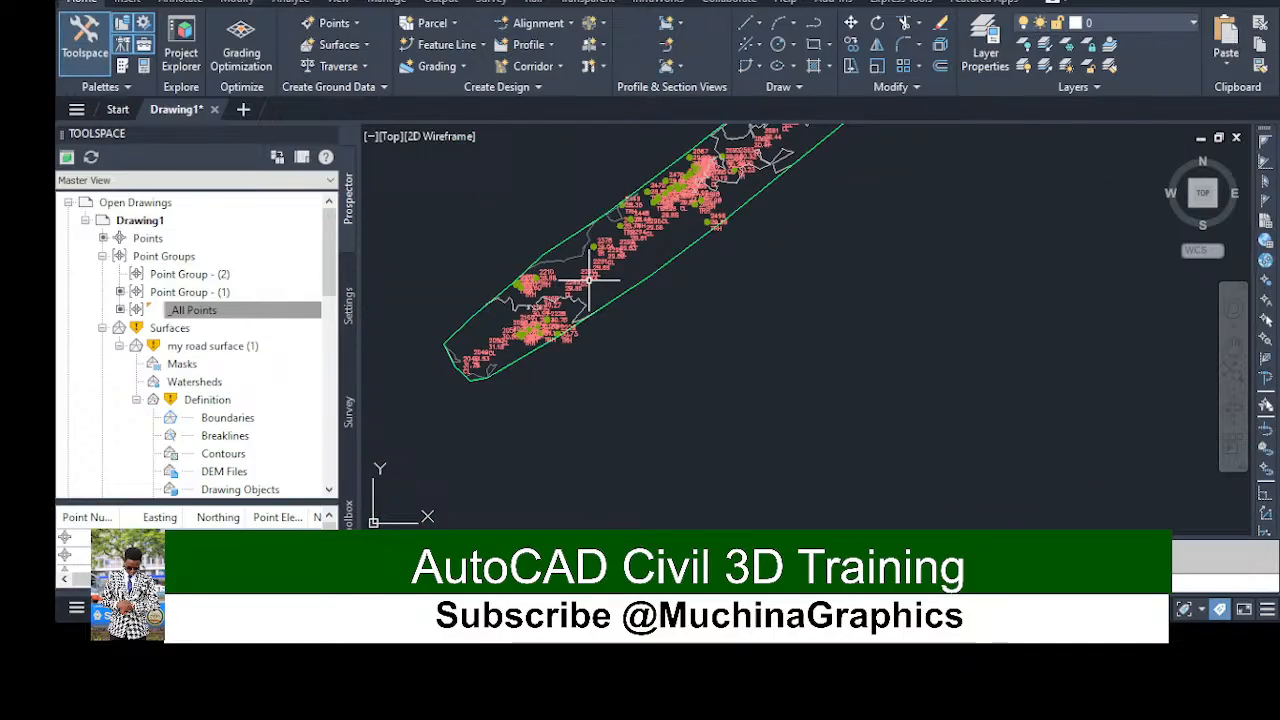
Assign survey points to Point Group - (2) and check them near the road's southwest end
left_click(230, 275)
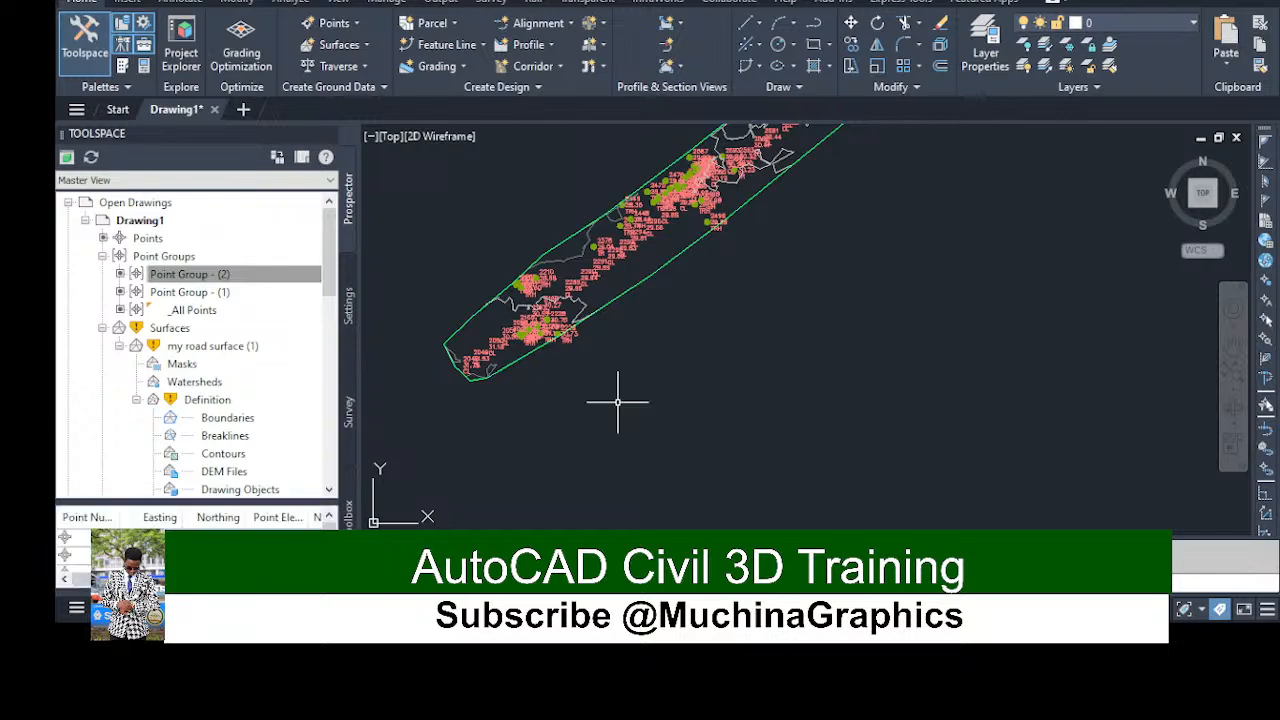
scroll(500, 335, "up", 3)
scroll(500, 335, "down", 3)
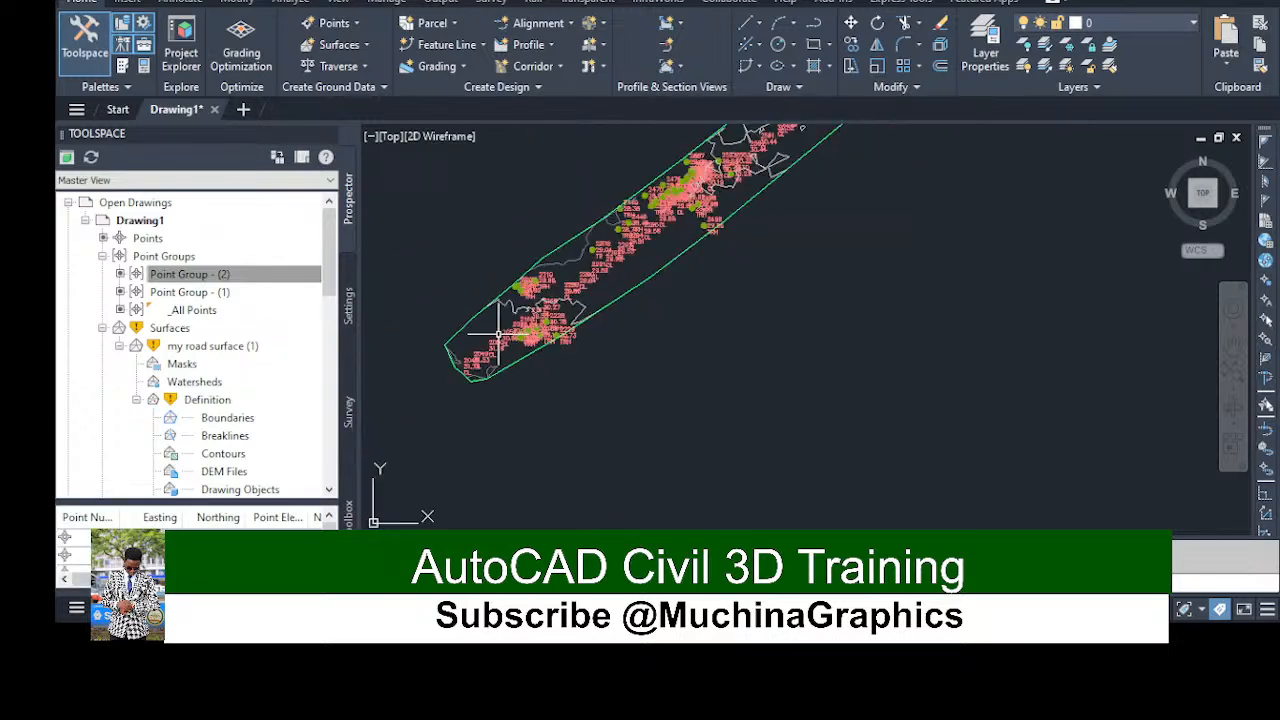
Inspect Point Group - (1) and _All Points, including the tree markers and labels at the road's southwest end
left_click(190, 274)
left_click(205, 292)
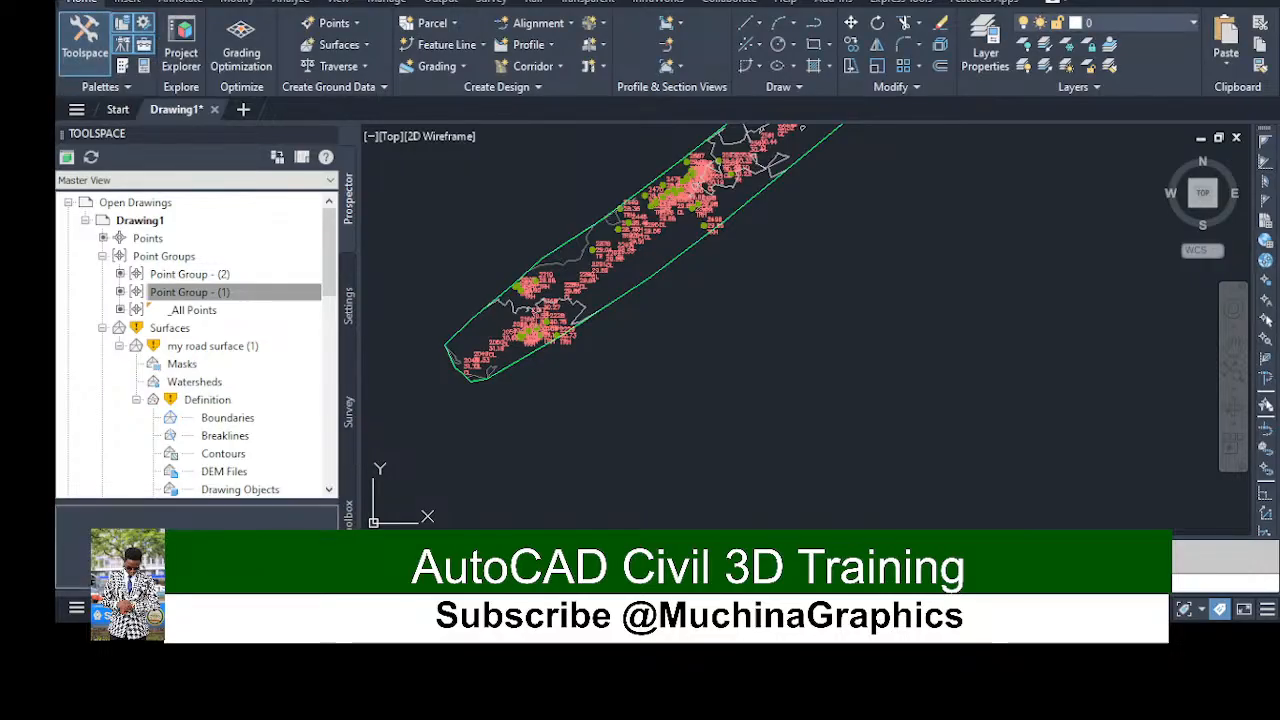
scroll(416, 337, "up", 3)
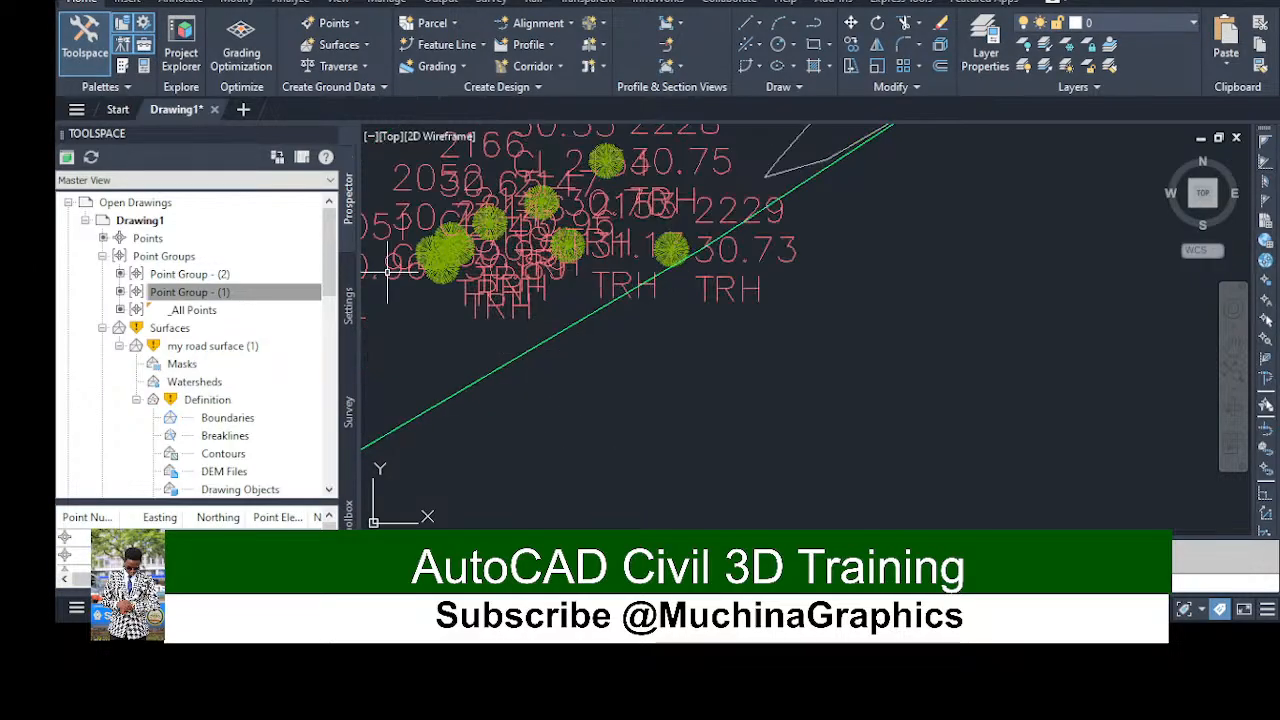
scroll(531, 354, "down", 2)
left_click(220, 291)
left_click(204, 312)
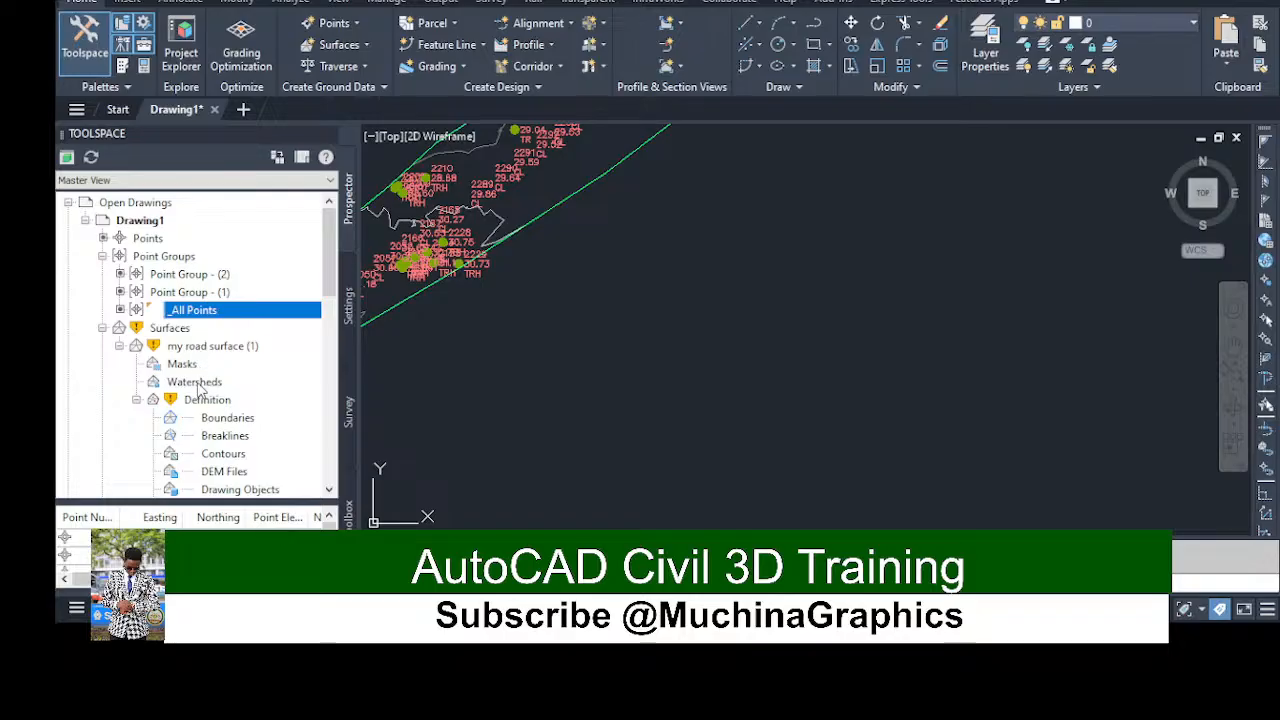
Examine Point Group - (2) and the labelled tree and centreline points along the whole road
left_click(527, 396)
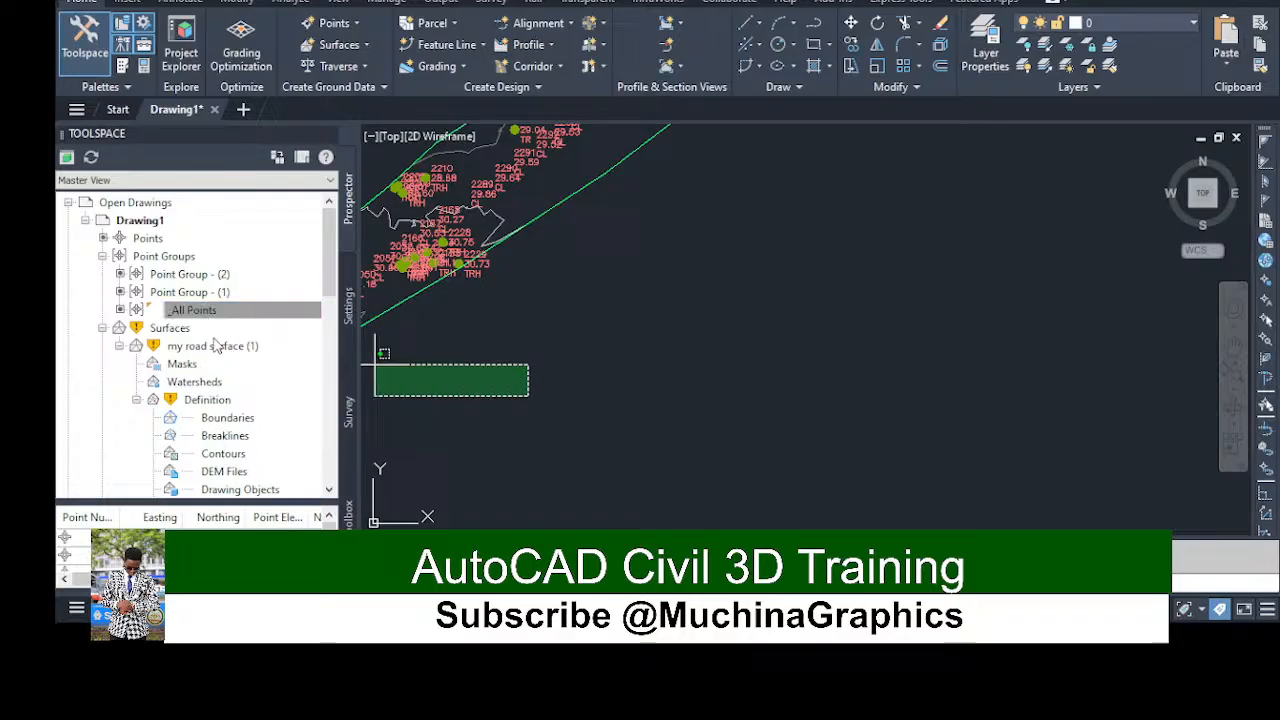
left_click(568, 378)
left_click(193, 276)
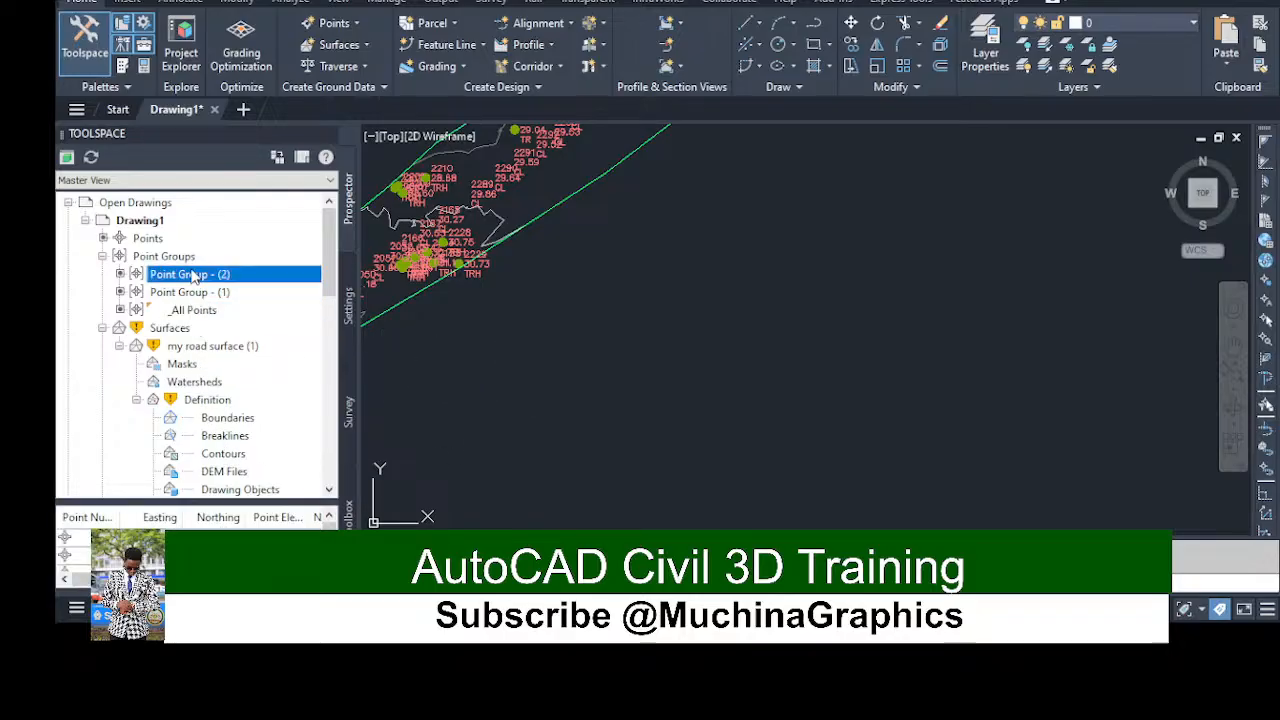
left_click(501, 489)
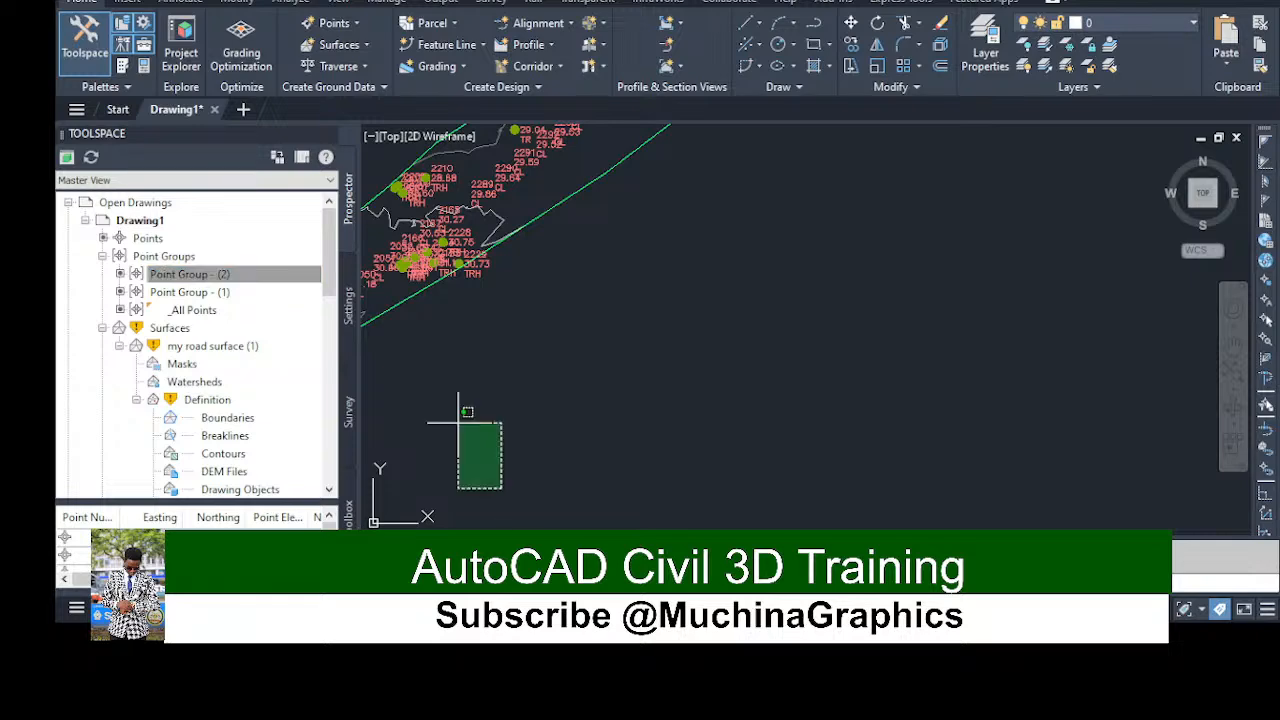
left_click(462, 331)
scroll(420, 246, "up", 8)
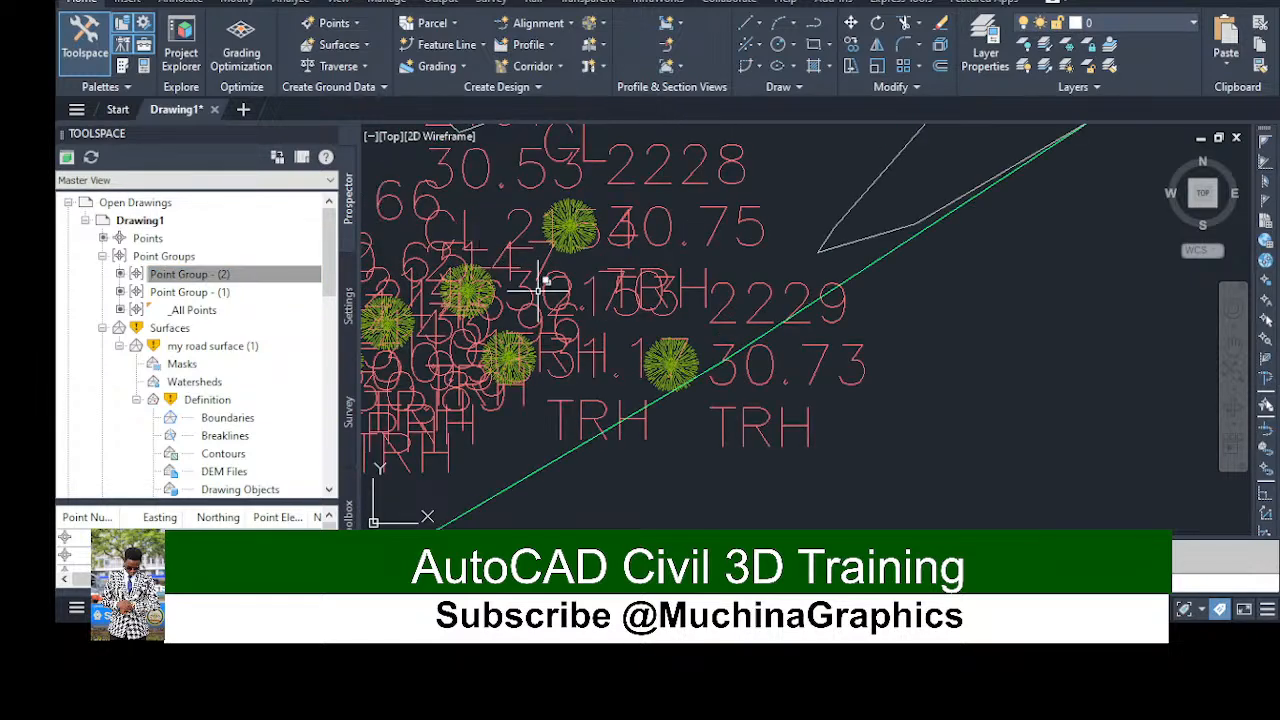
scroll(540, 290, "down", 7)
scroll(924, 197, "down", 2)
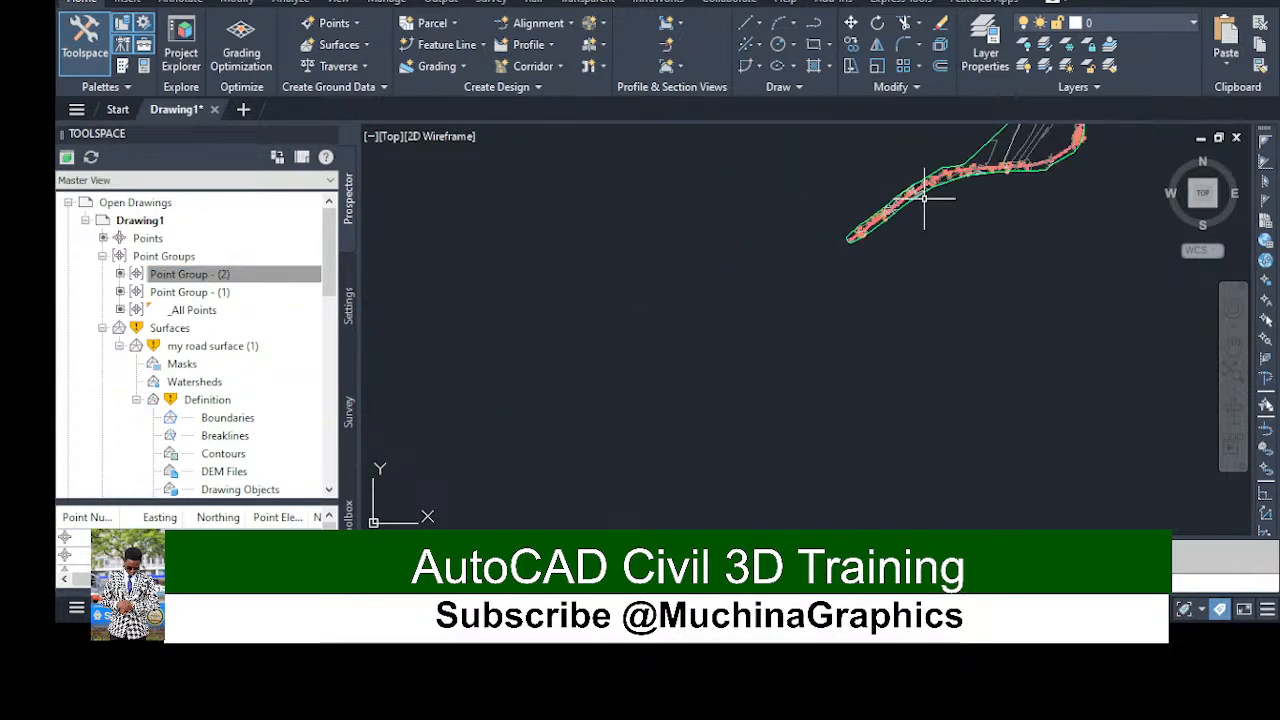
scroll(1050, 165, "up", 5)
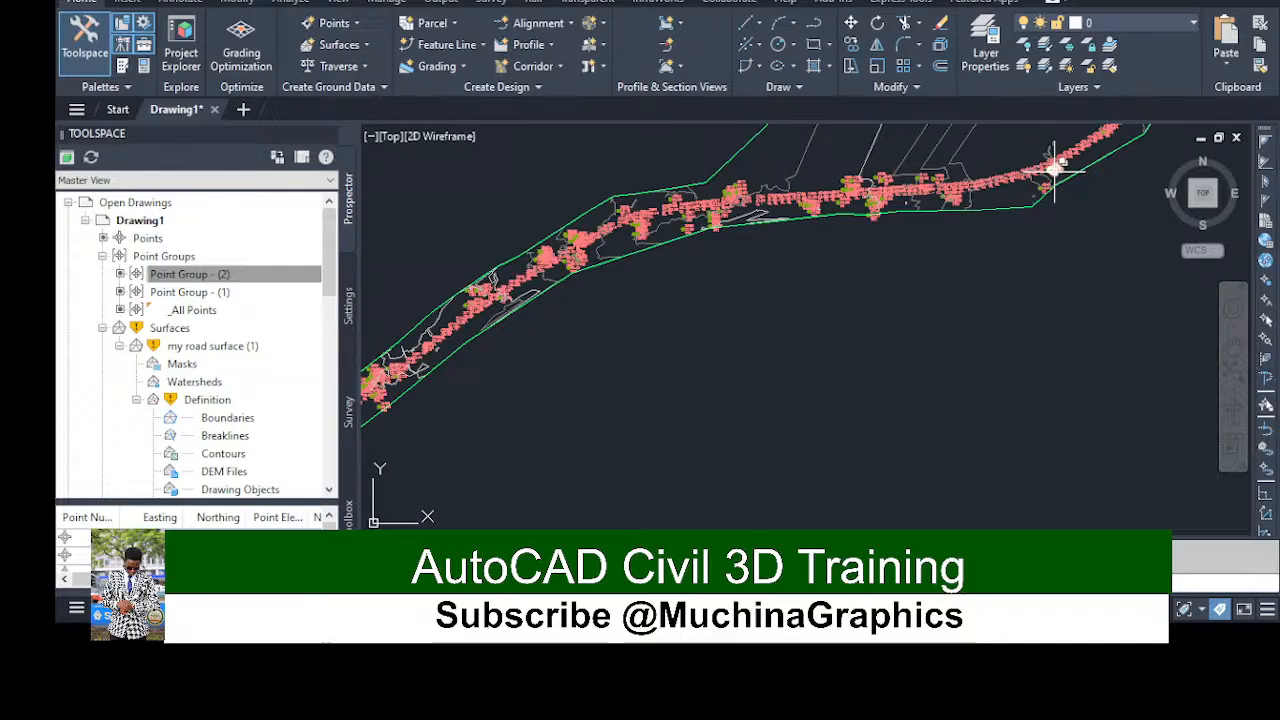
Examine the tree and centreline point labels along the eastern part of the road in Drawing1
scroll(990, 180, "up", 3)
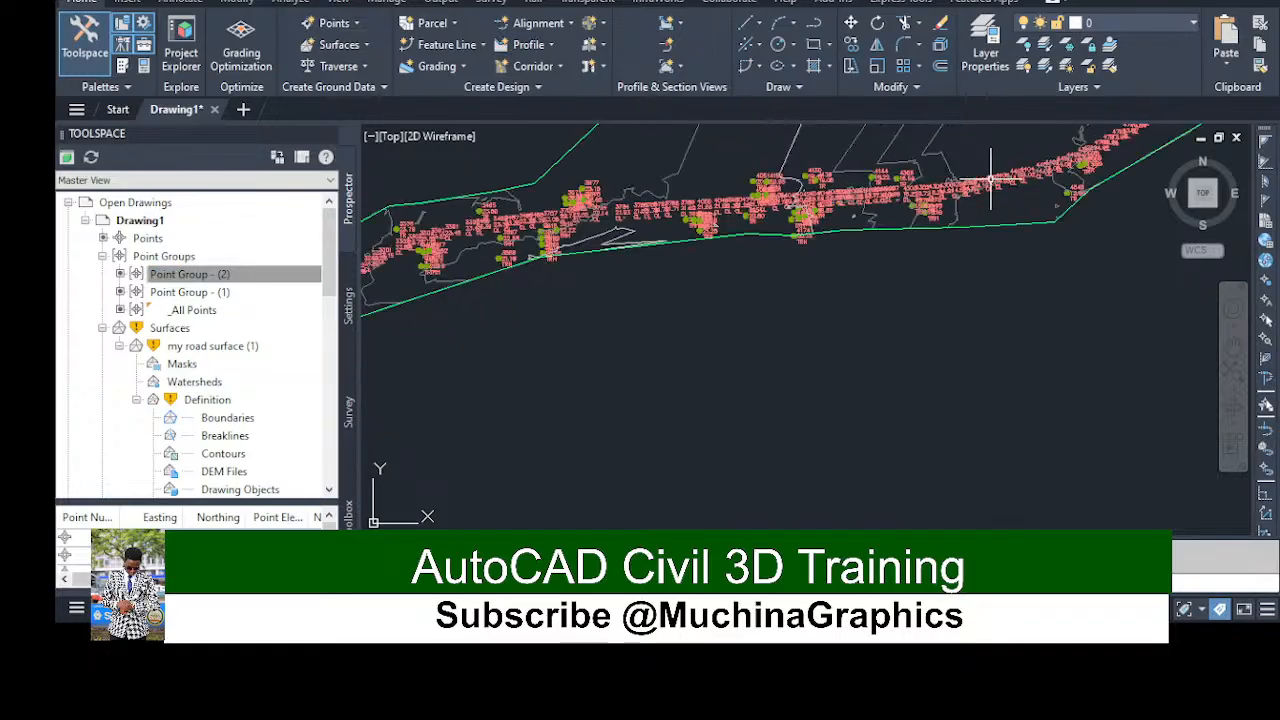
scroll(990, 180, "up", 4)
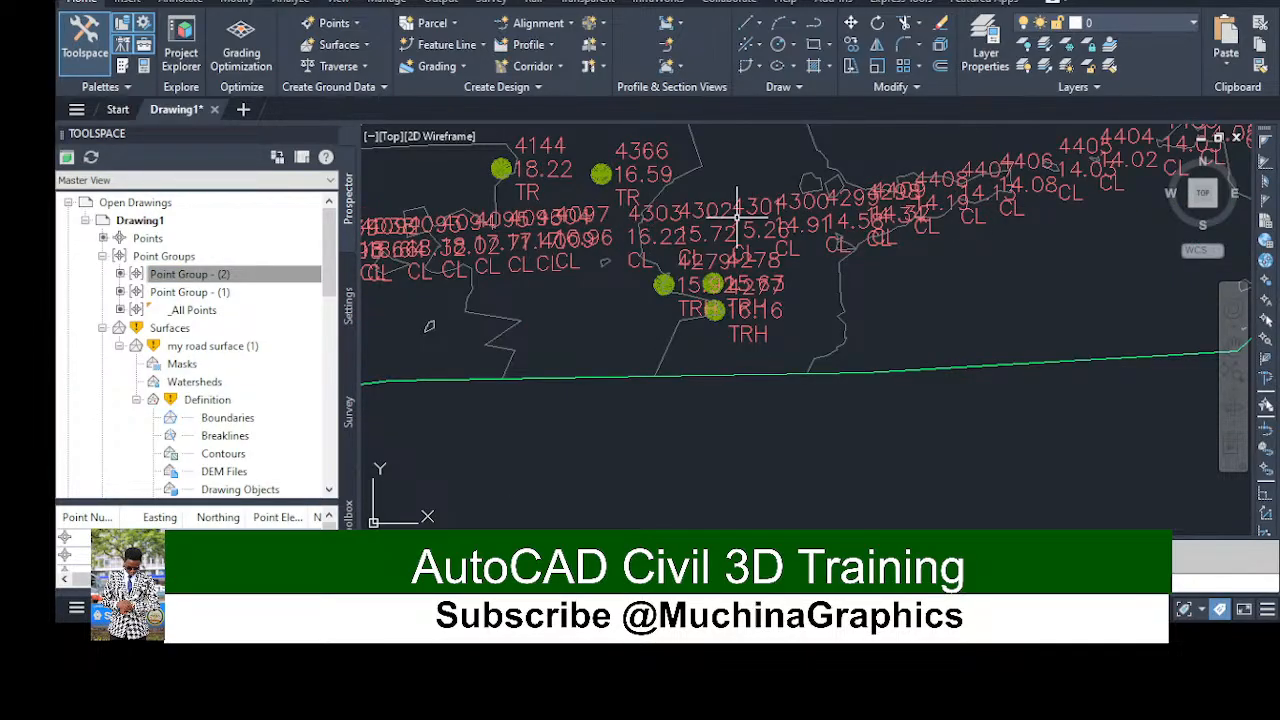
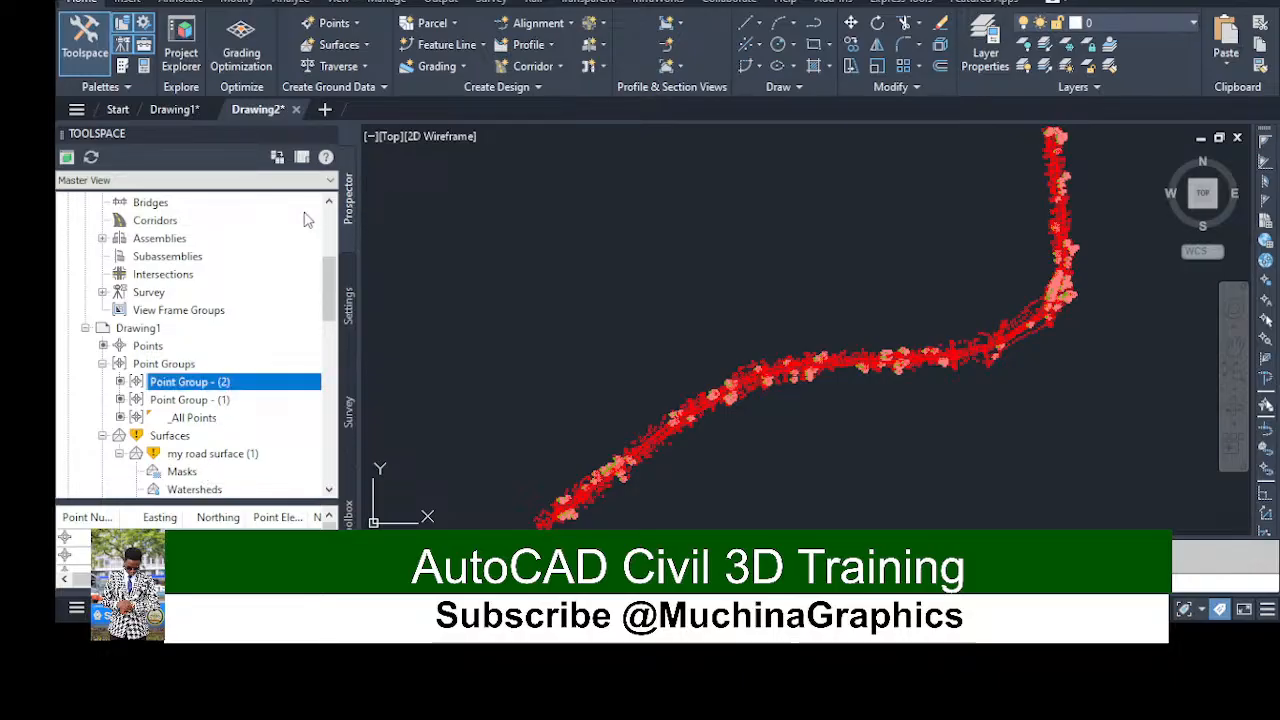
Add a point group to the definition of the surface road surface in Drawing2
scroll(200, 325, "up", 4)
left_click(102, 274)
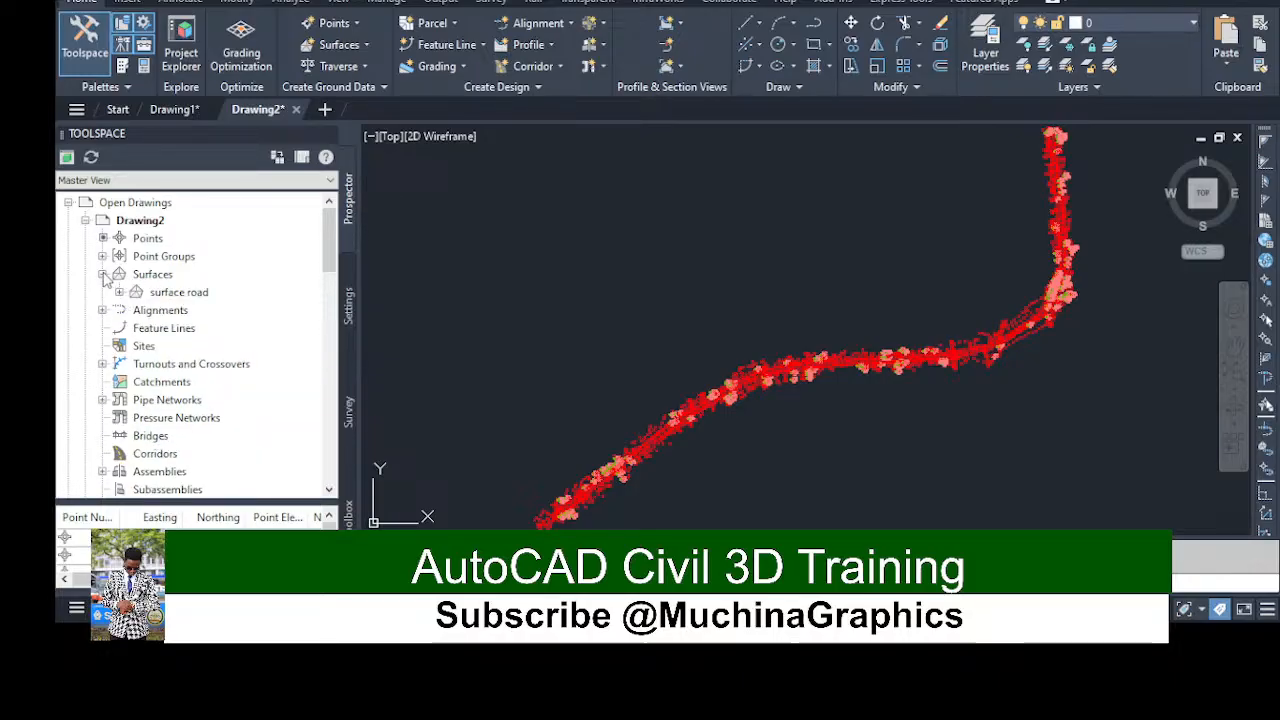
left_click(119, 292)
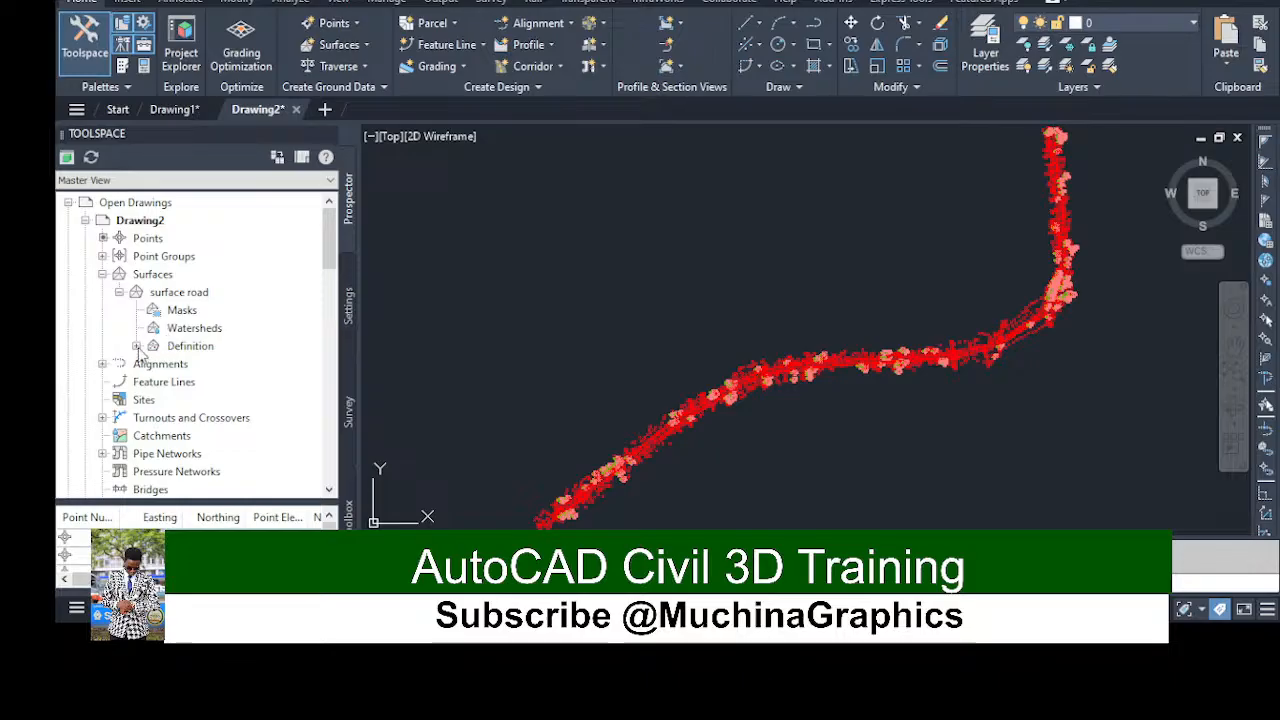
left_click(137, 346)
scroll(196, 455, "down", 5)
scroll(205, 400, "down", 2)
scroll(214, 309, "up", 4)
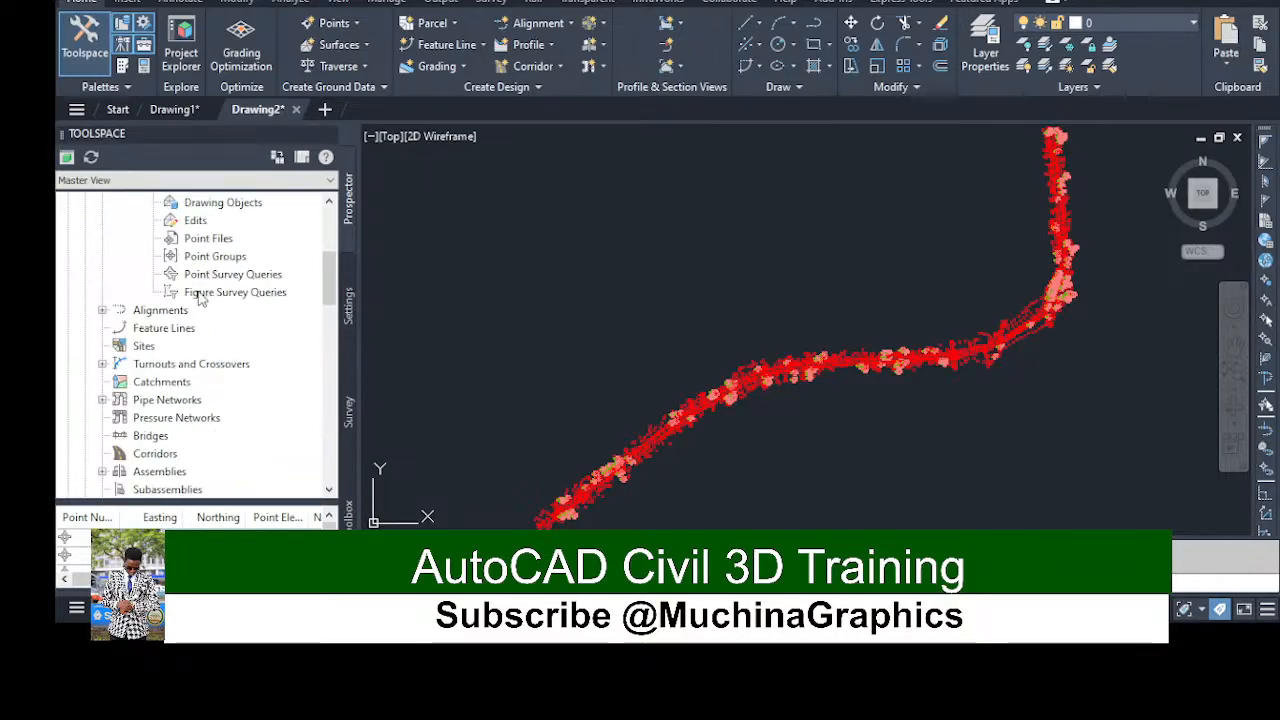
left_click(212, 258)
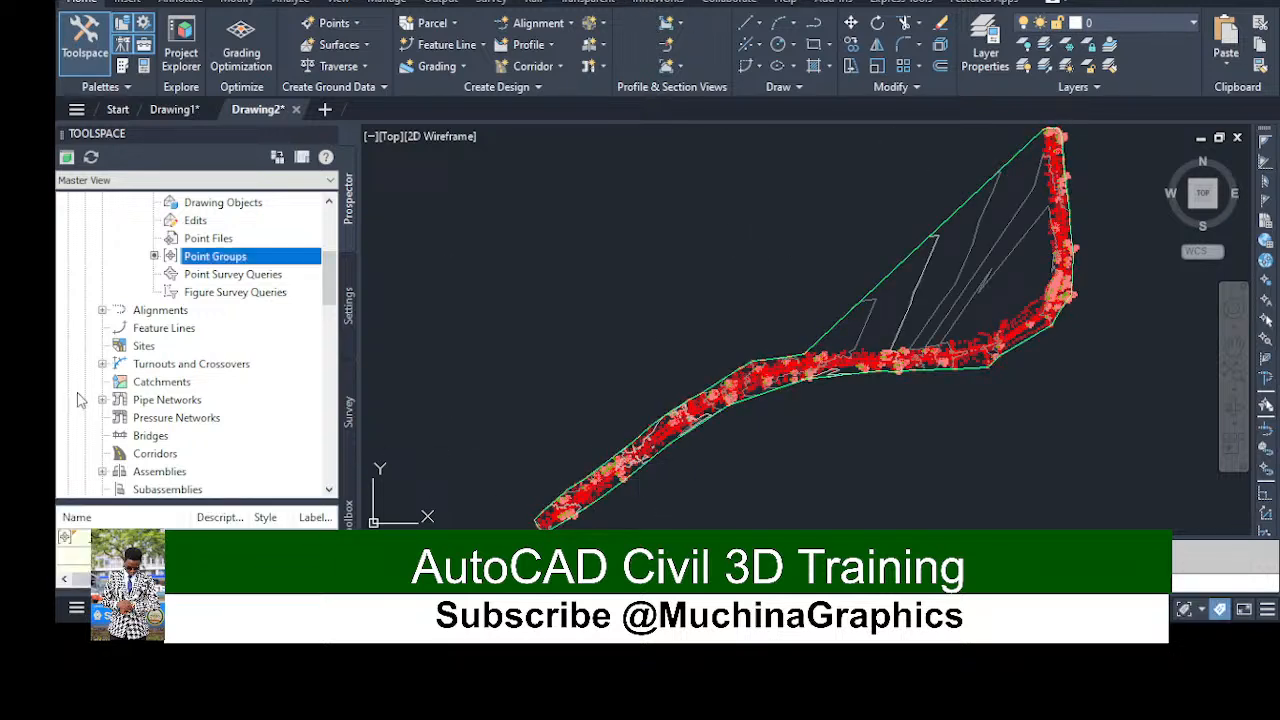
Create a labelled point group in Drawing2 that contains the tree (TR) and centreline (CL) survey points
scroll(299, 325, "up", 4)
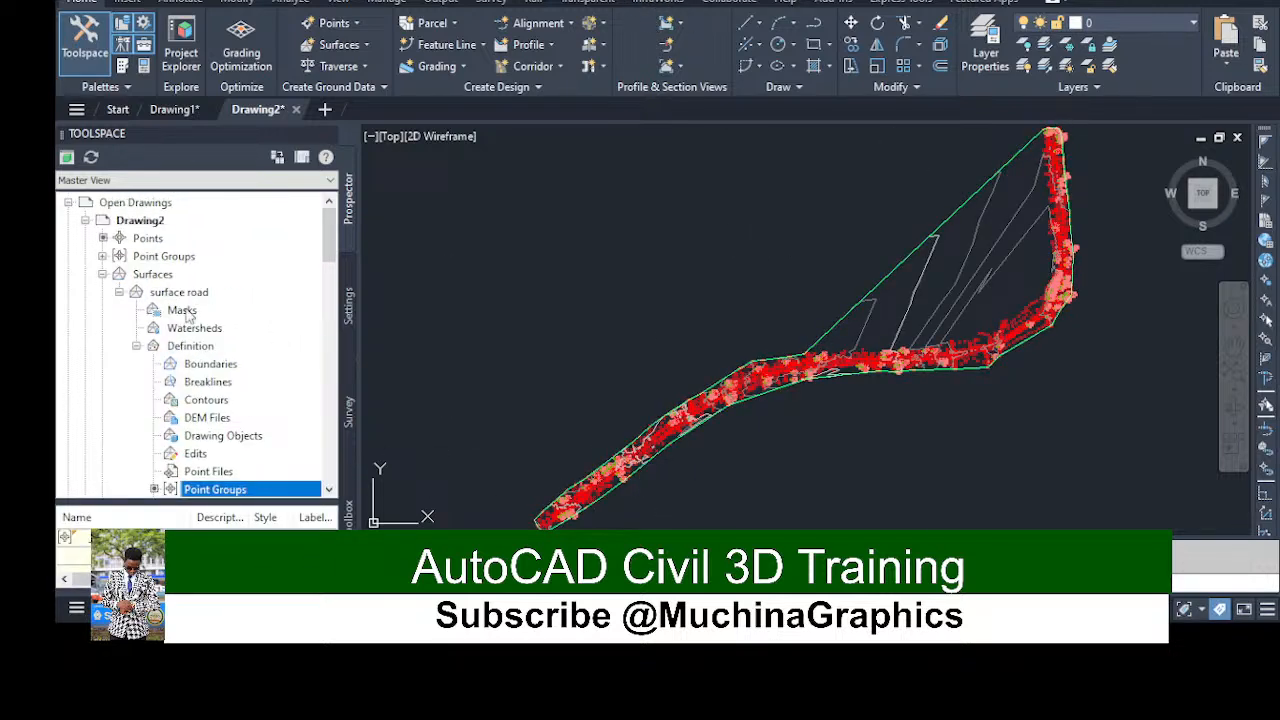
left_click(173, 258)
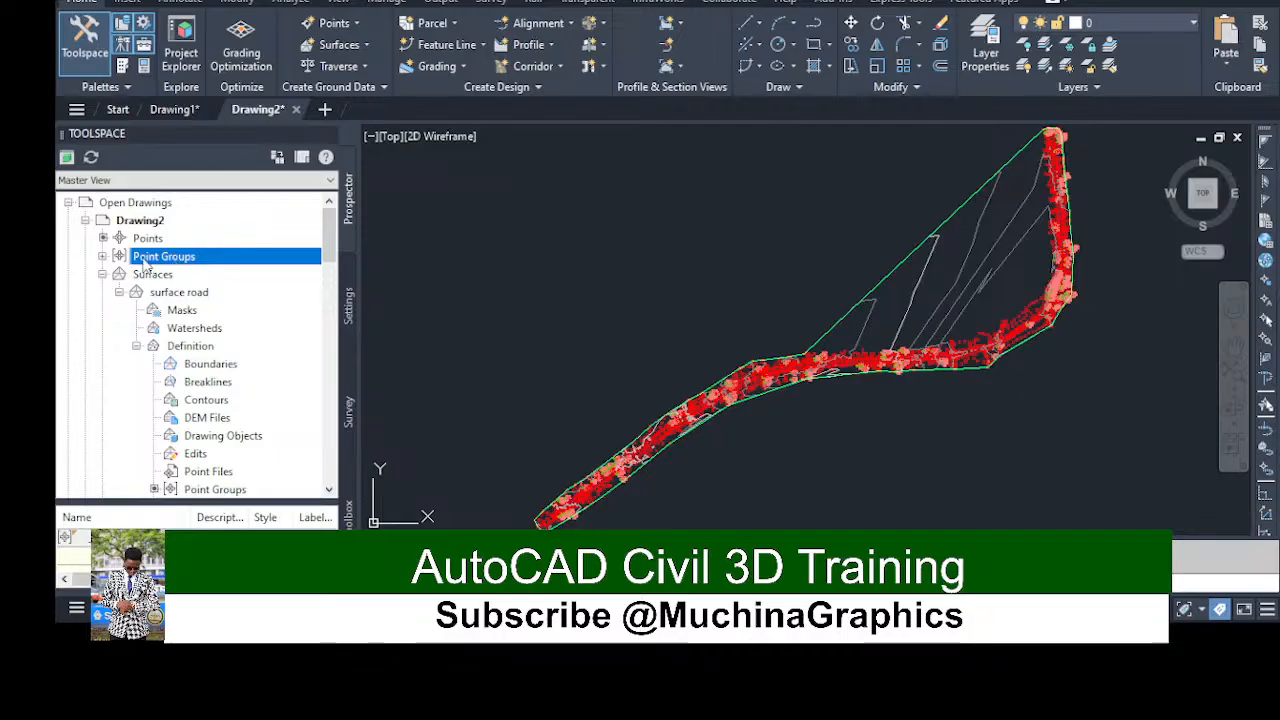
left_click(157, 238)
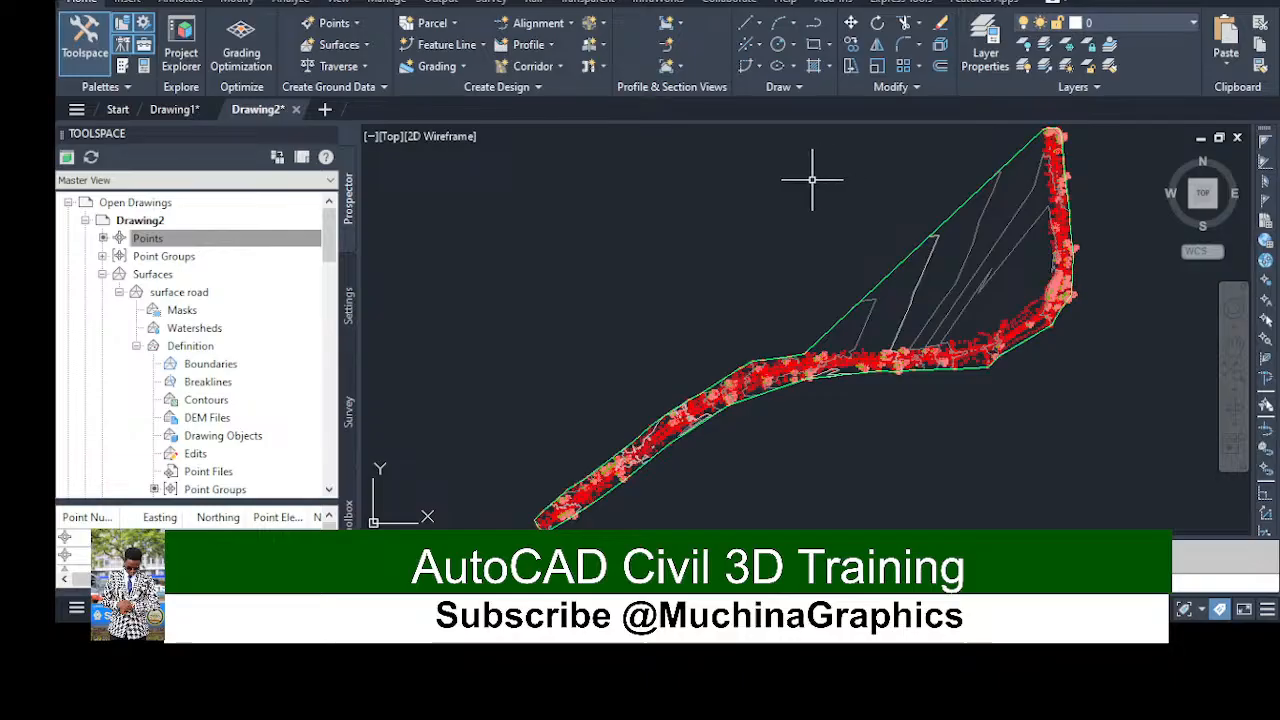
left_click(190, 258)
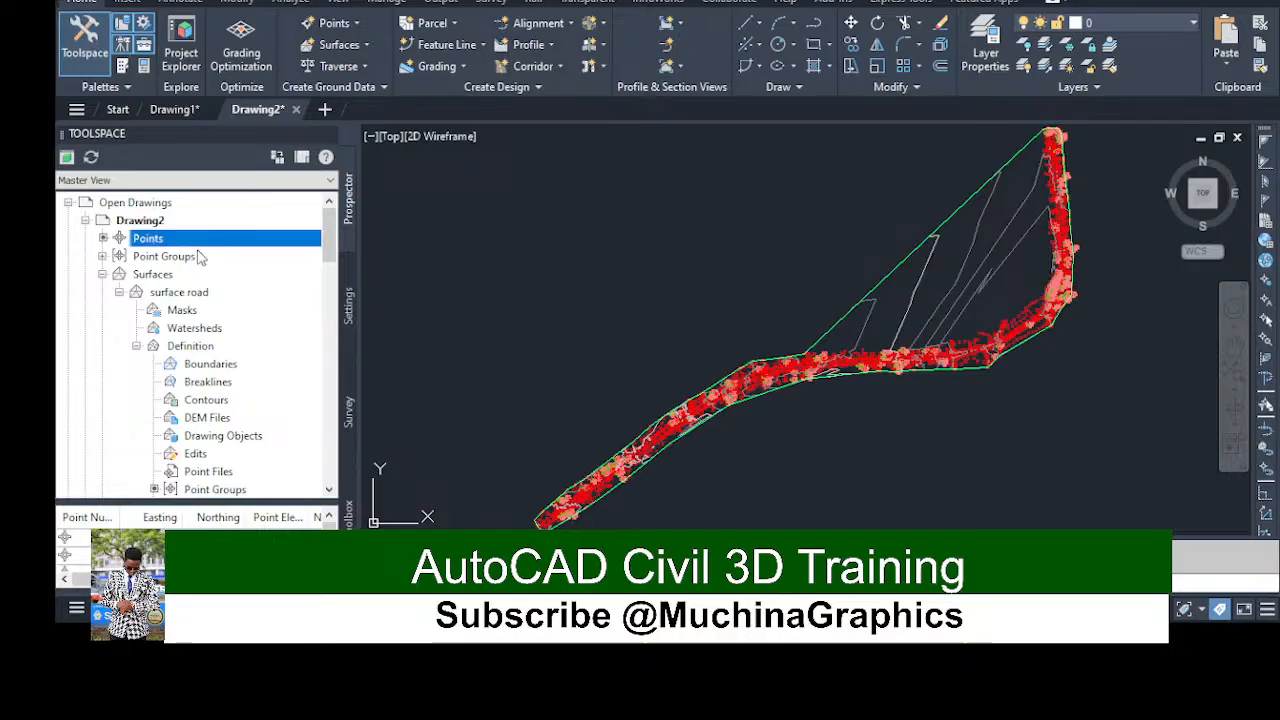
left_click(270, 271)
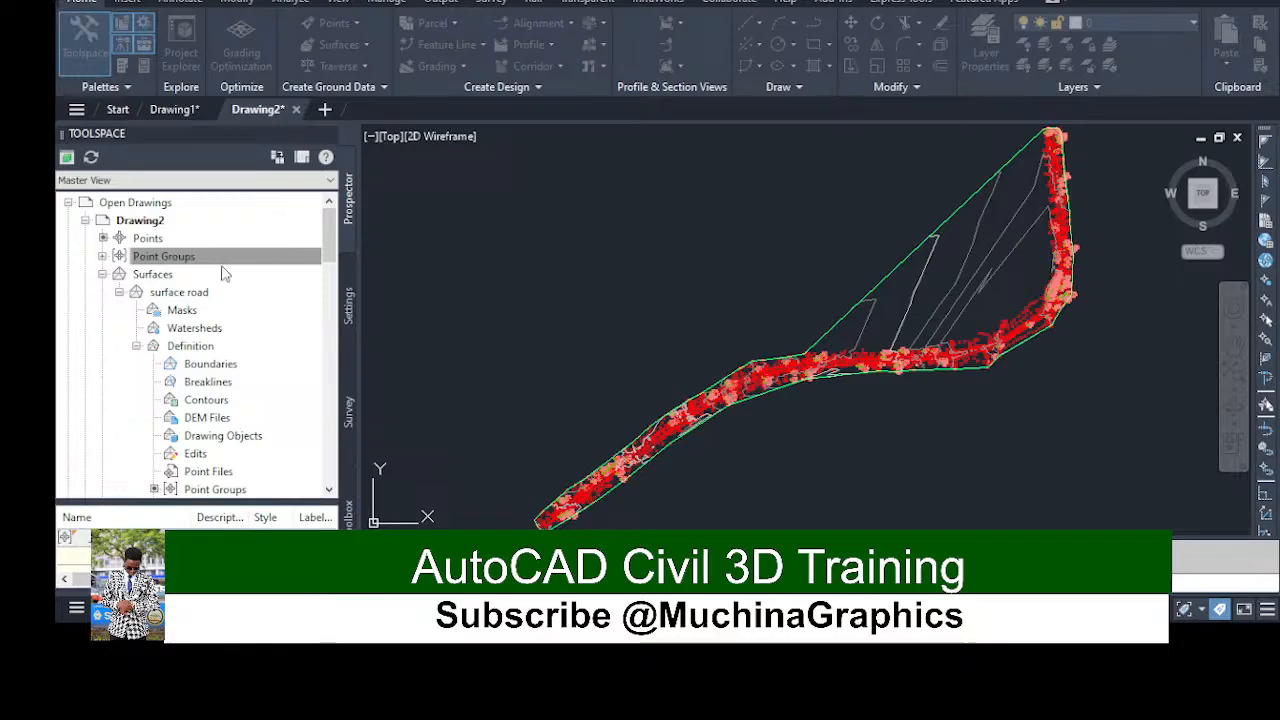
left_click(148, 240)
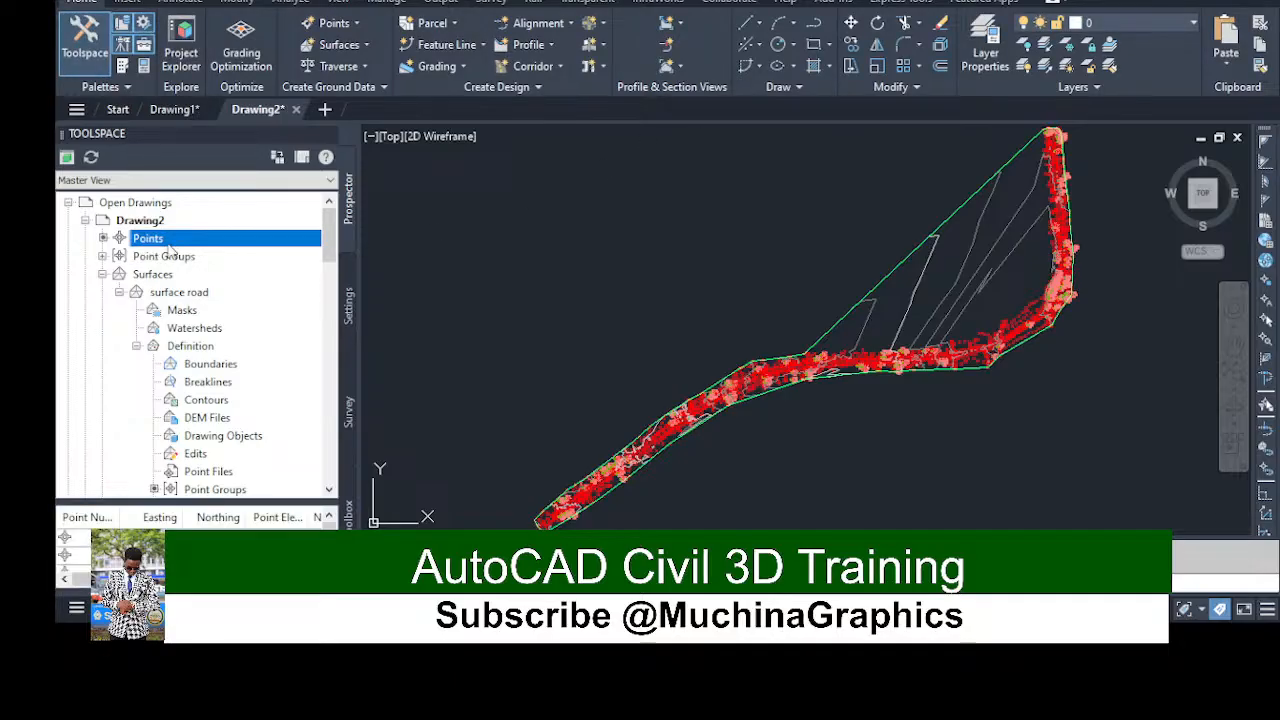
left_click(150, 257)
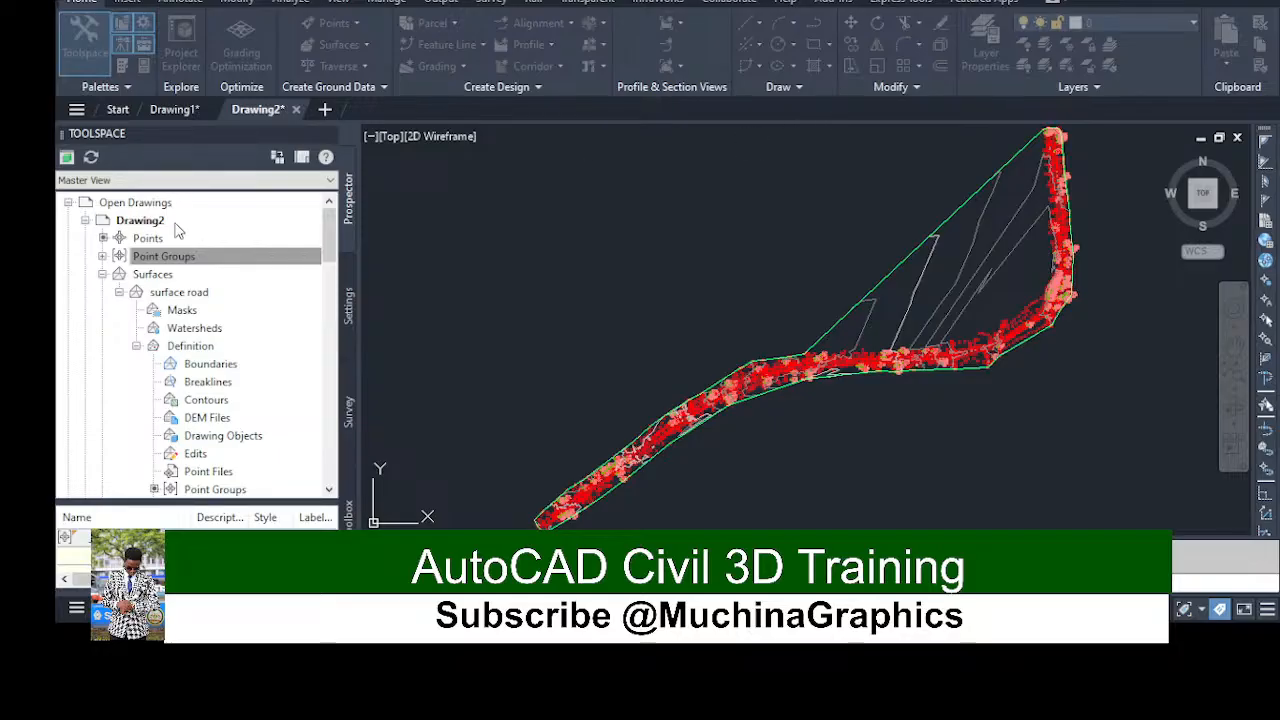
left_click(216, 242)
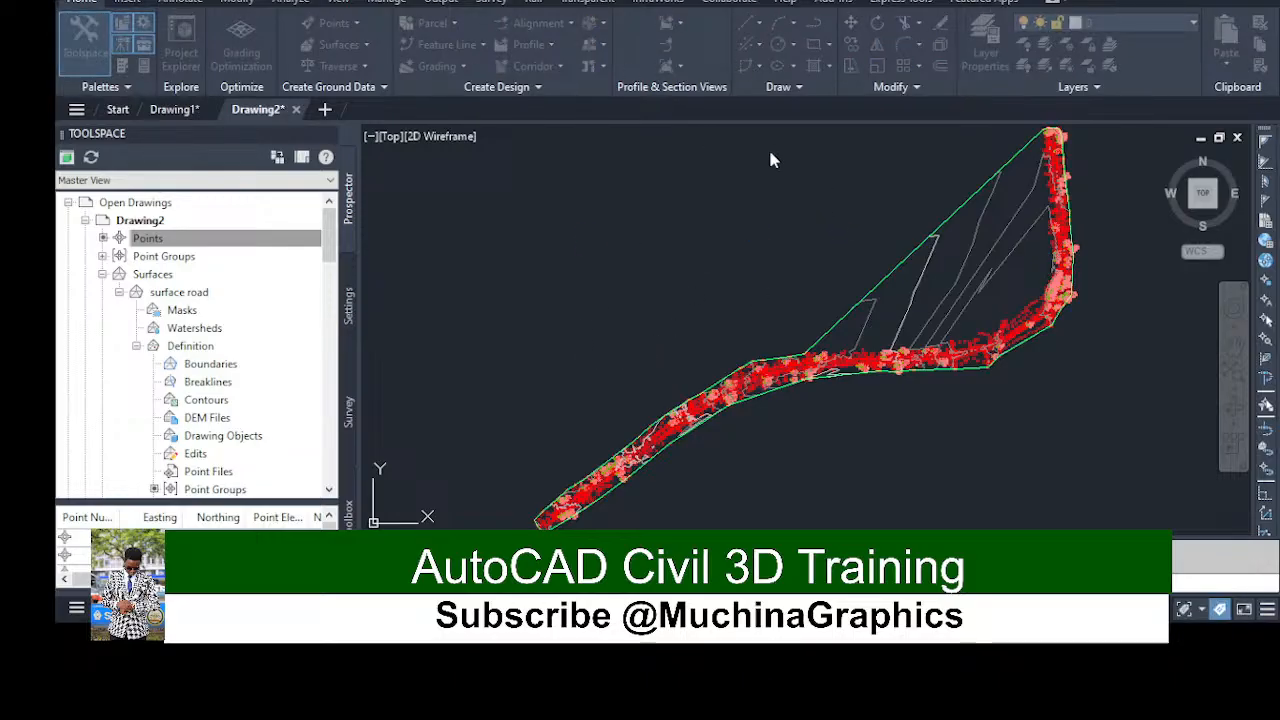
left_click(147, 238)
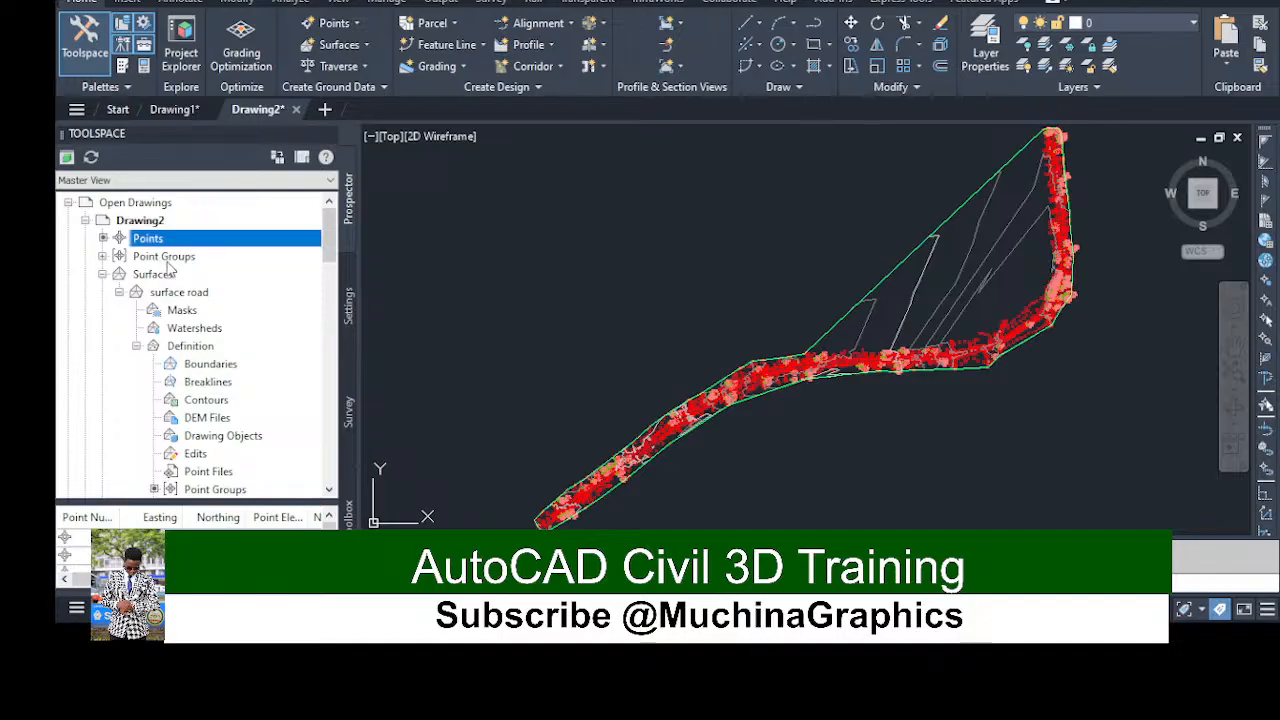
left_click(165, 257)
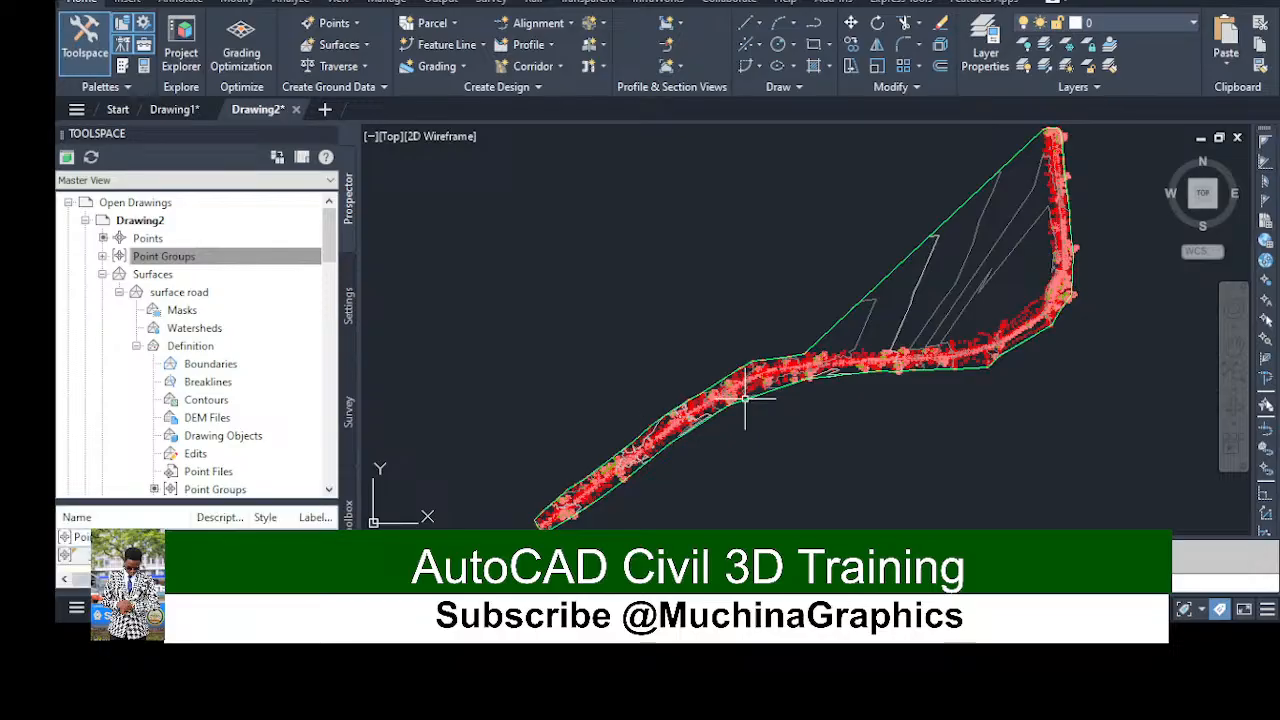
Examine the tree markers and the TR and CL point labels along the middle and southwest stretches of the road
scroll(717, 392, "up", 3)
scroll(730, 390, "up", 4)
scroll(739, 403, "down", 6)
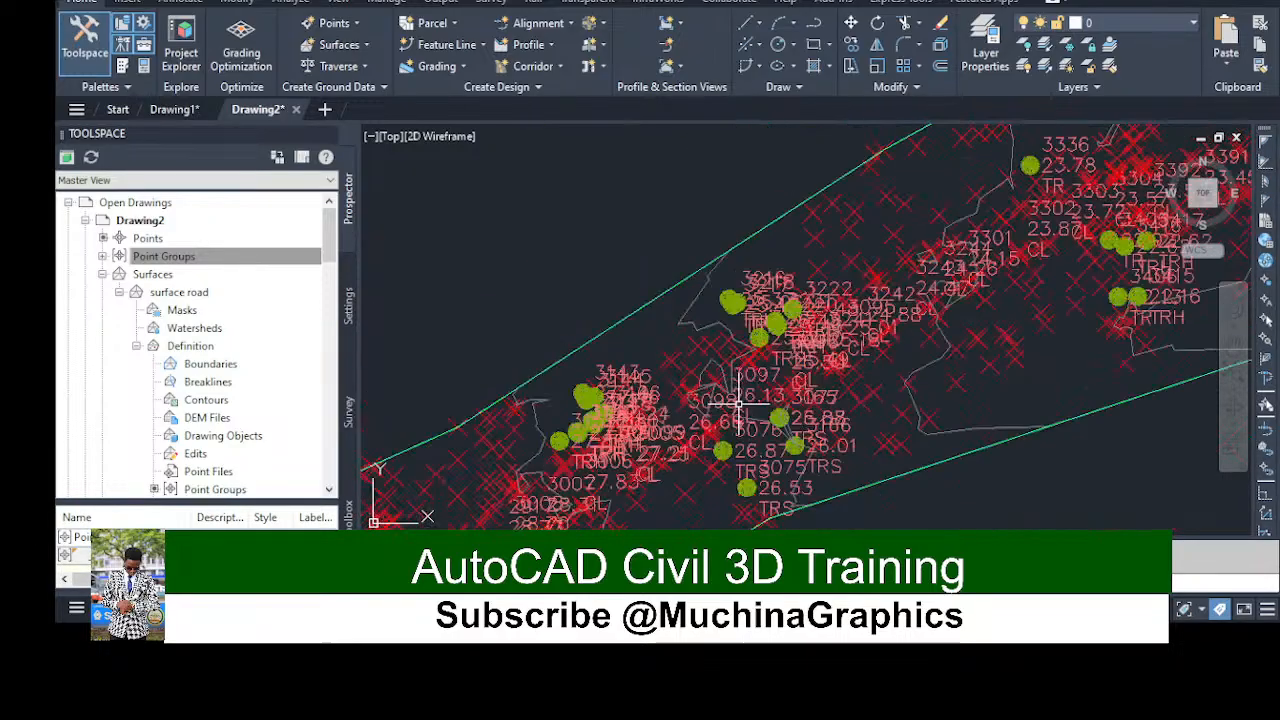
scroll(739, 403, "down", 2)
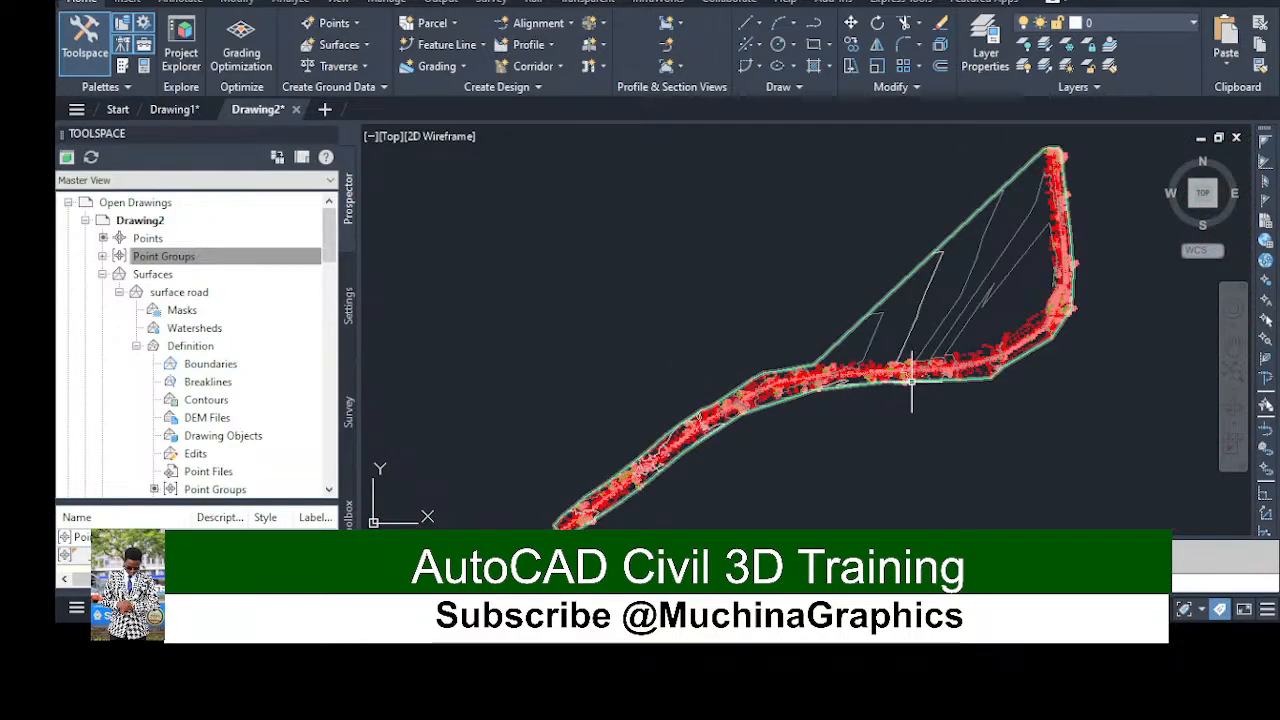
scroll(905, 378, "up", 4)
scroll(735, 362, "up", 5)
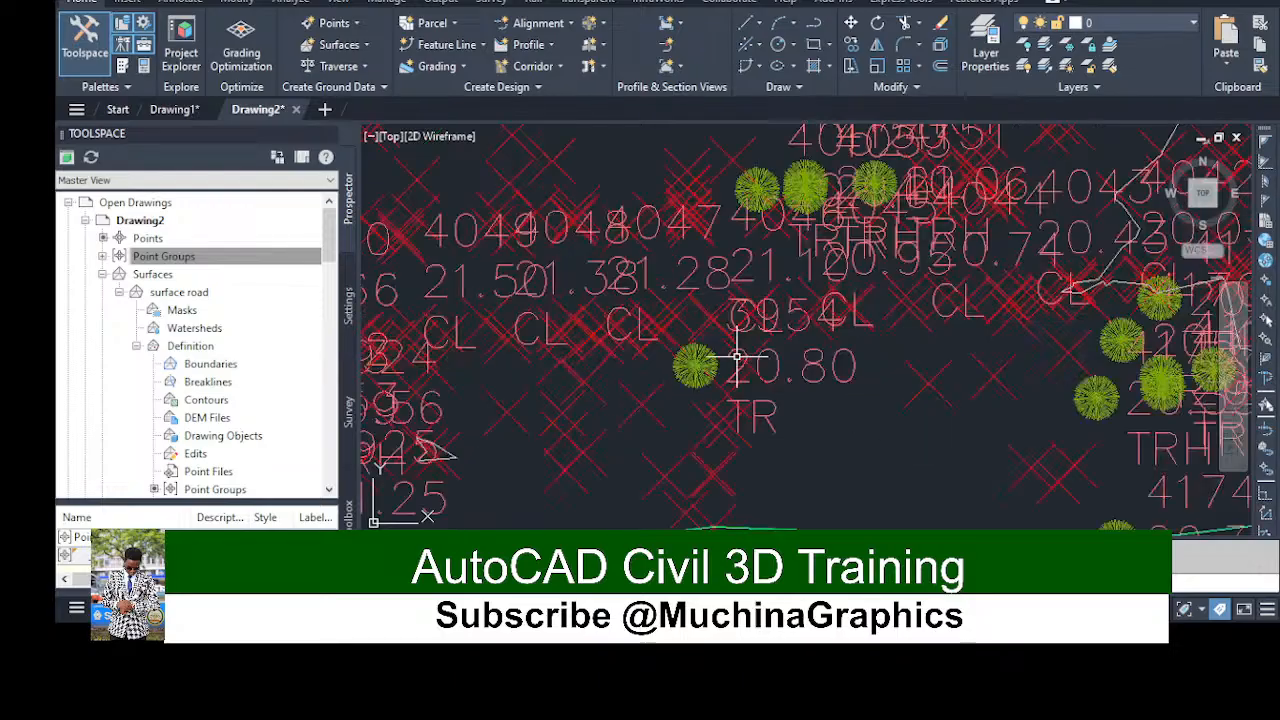
scroll(737, 357, "down", 5)
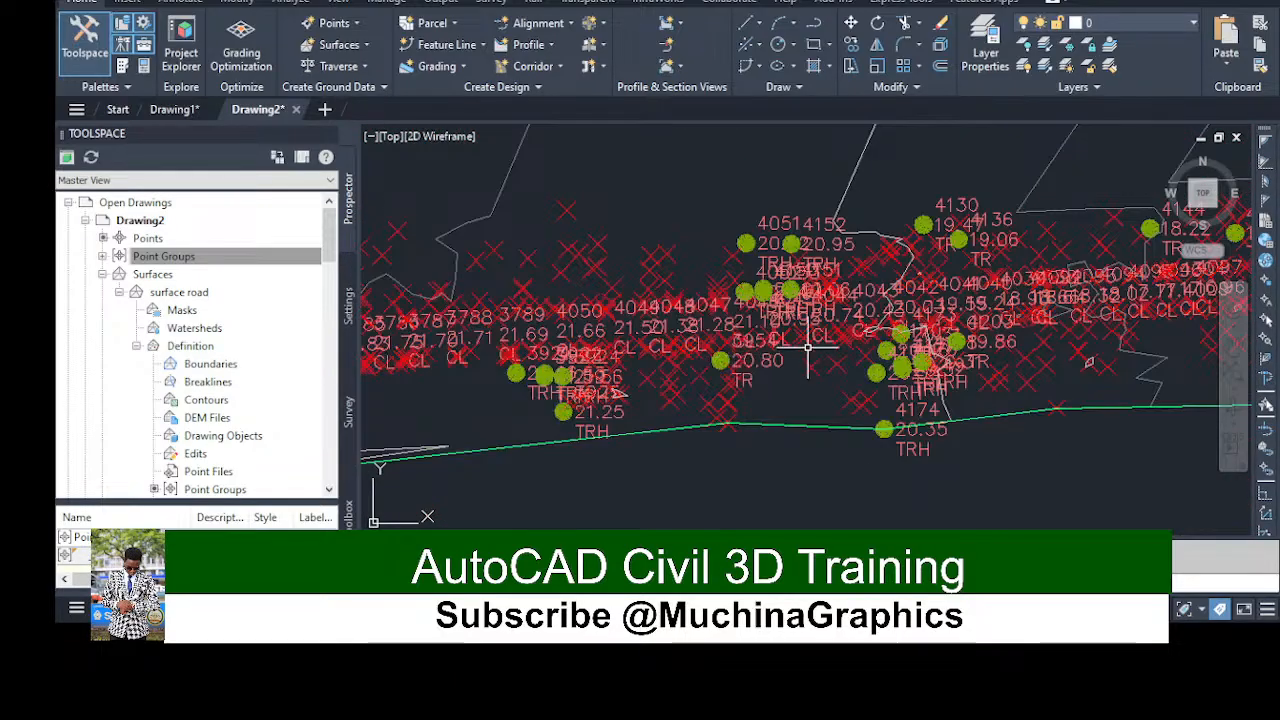
scroll(808, 381, "down", 5)
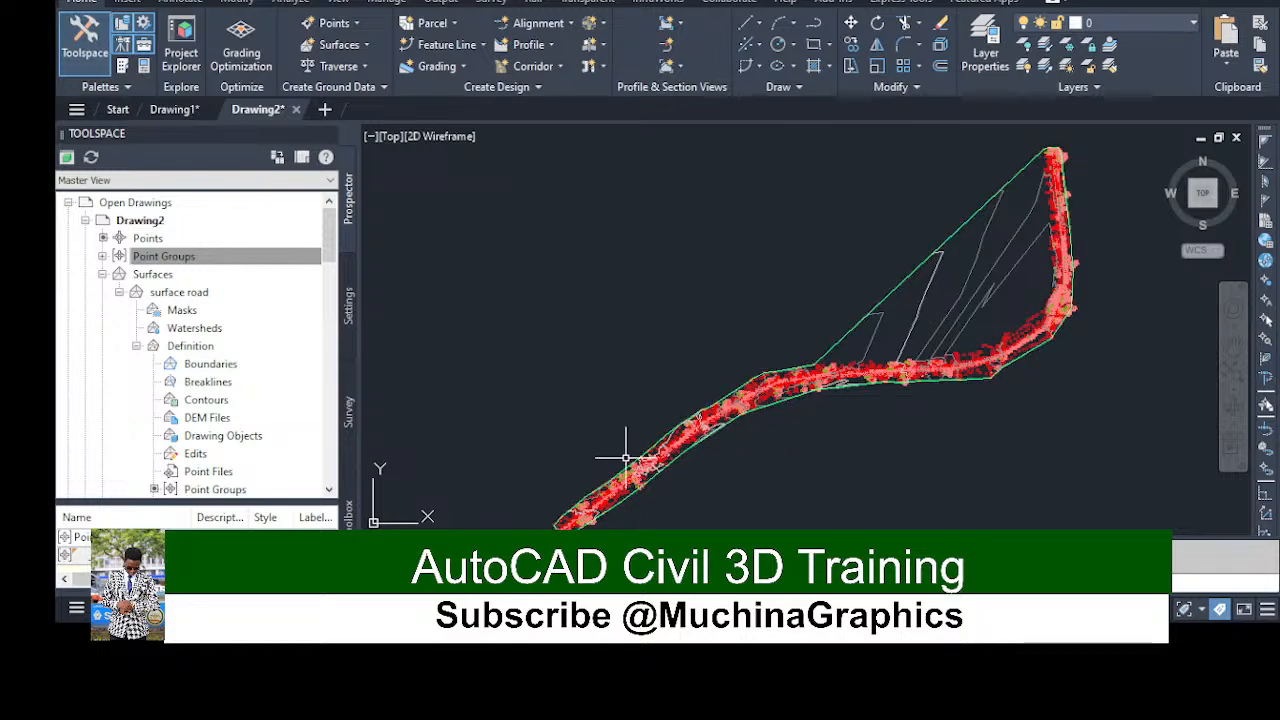
scroll(622, 453, "up", 4)
scroll(886, 458, "up", 6)
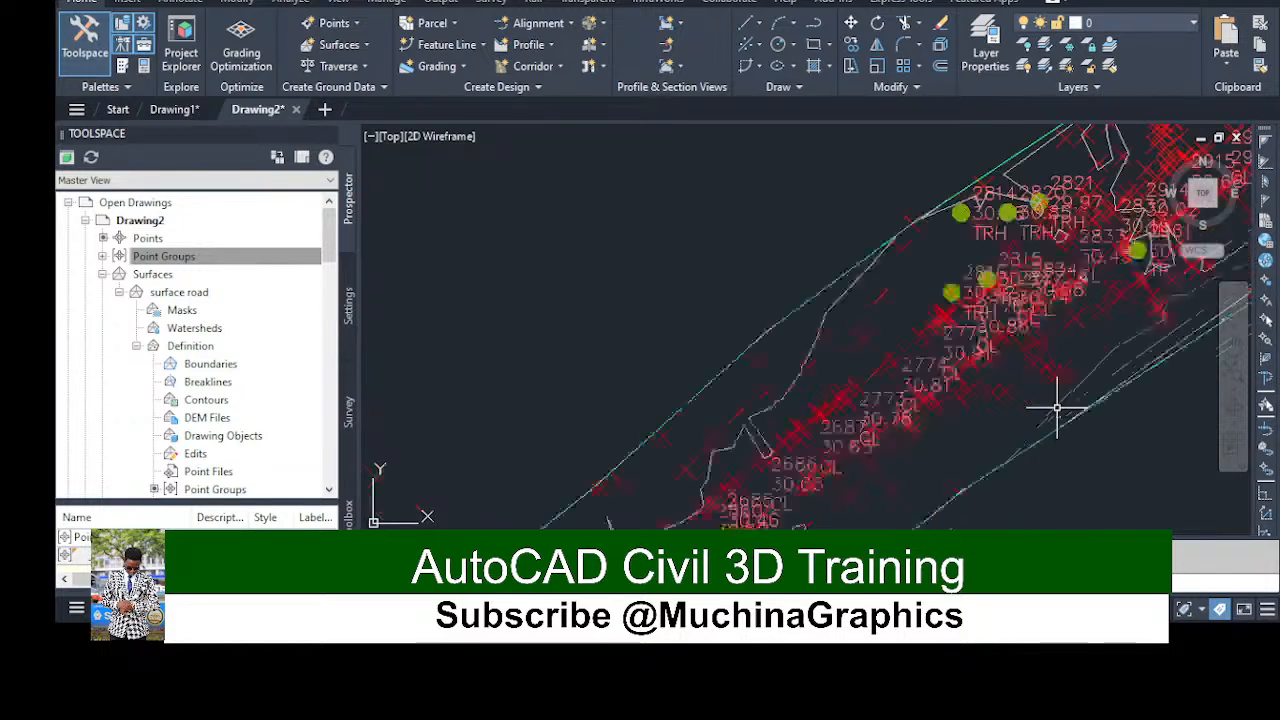
scroll(706, 408, "down", 8)
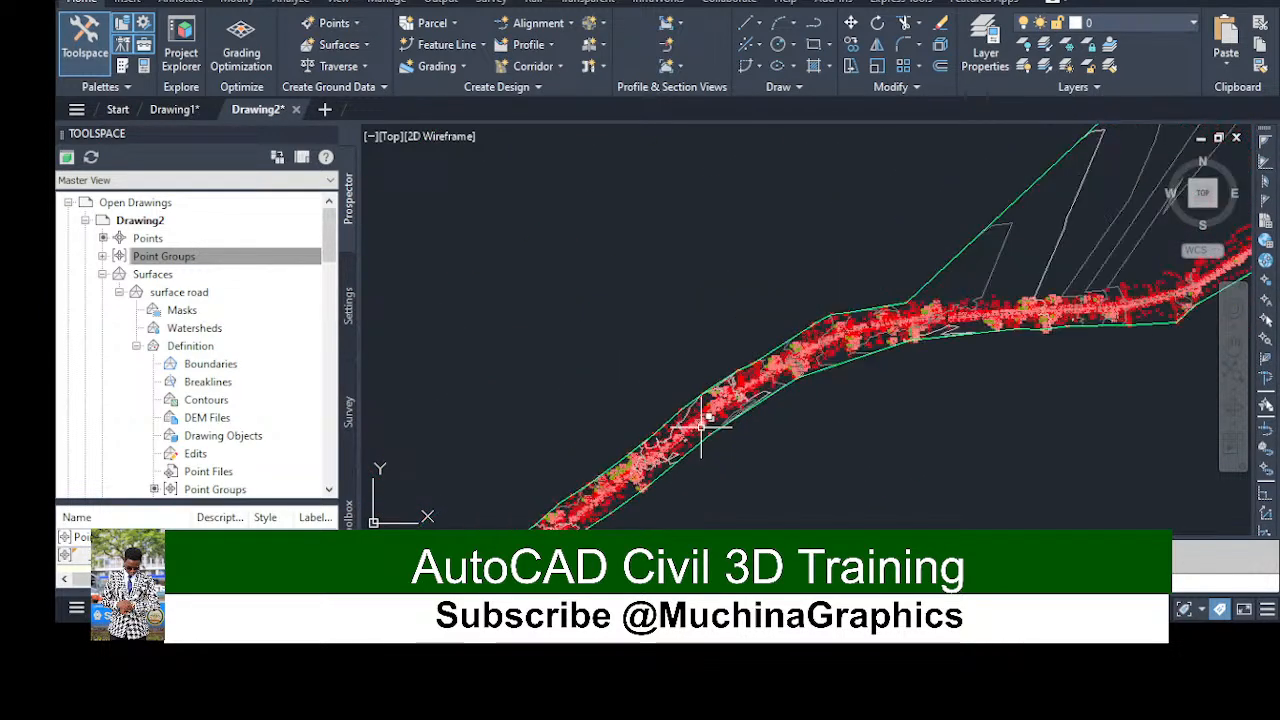
scroll(700, 445, "down", 2)
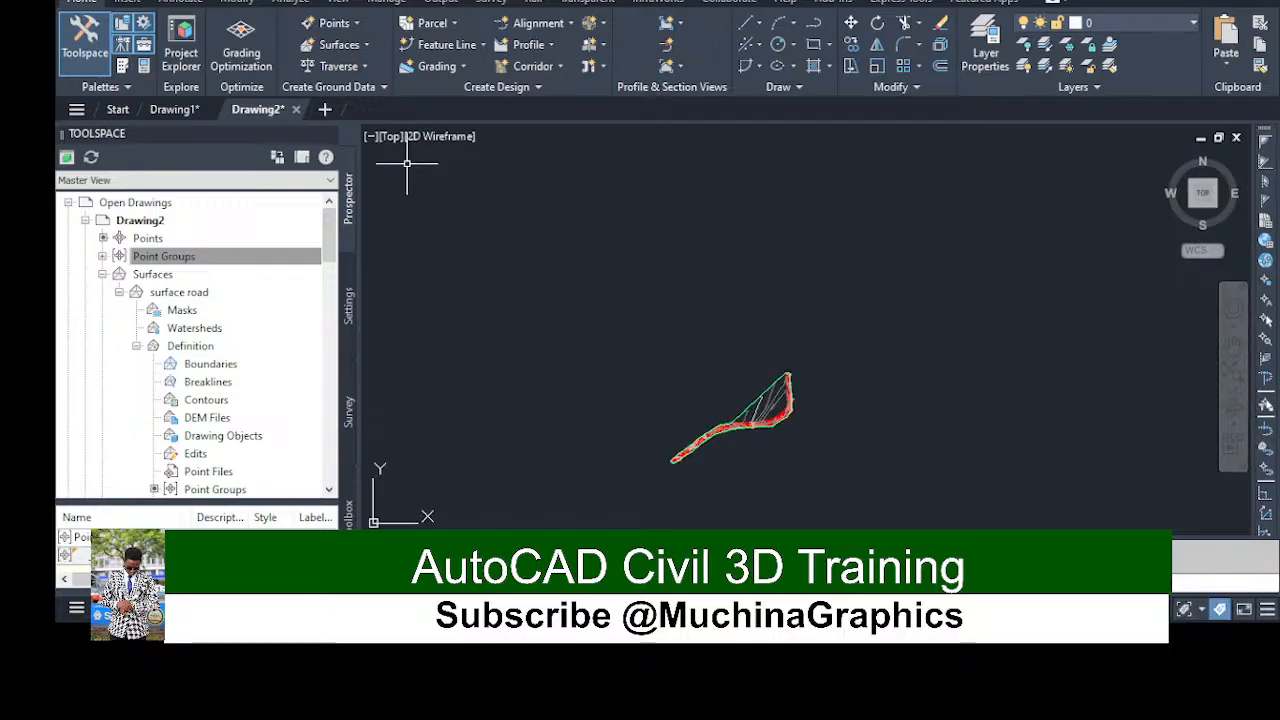
Exclude the centreline (CL) points from Point Group - (1) and check the tree points near the road's southwest end
left_click(170, 256)
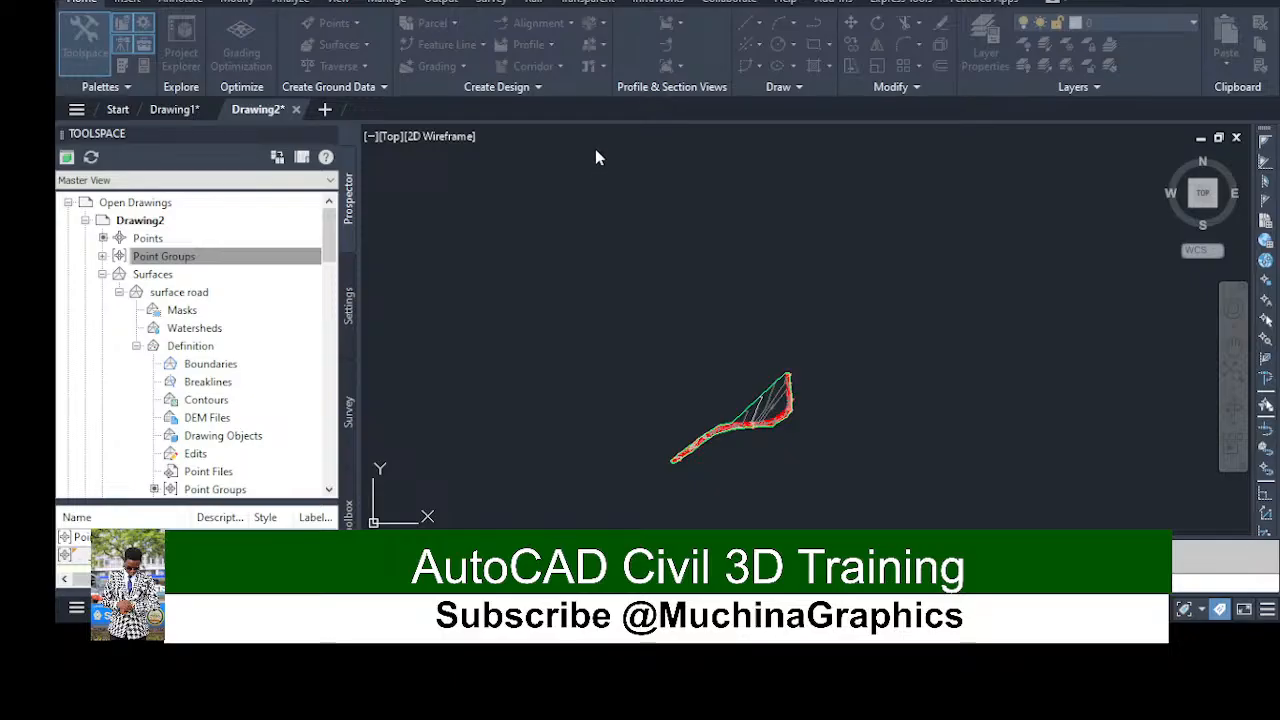
left_click(163, 276)
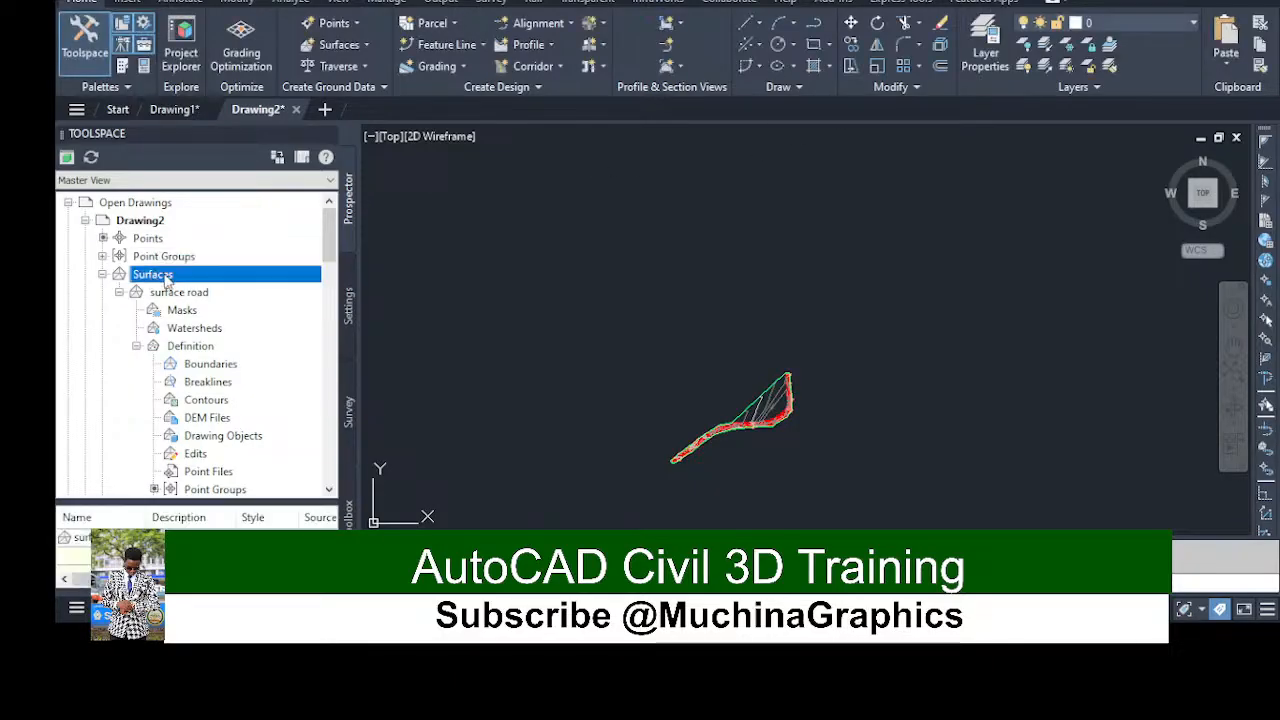
left_click(102, 257)
left_click(195, 277)
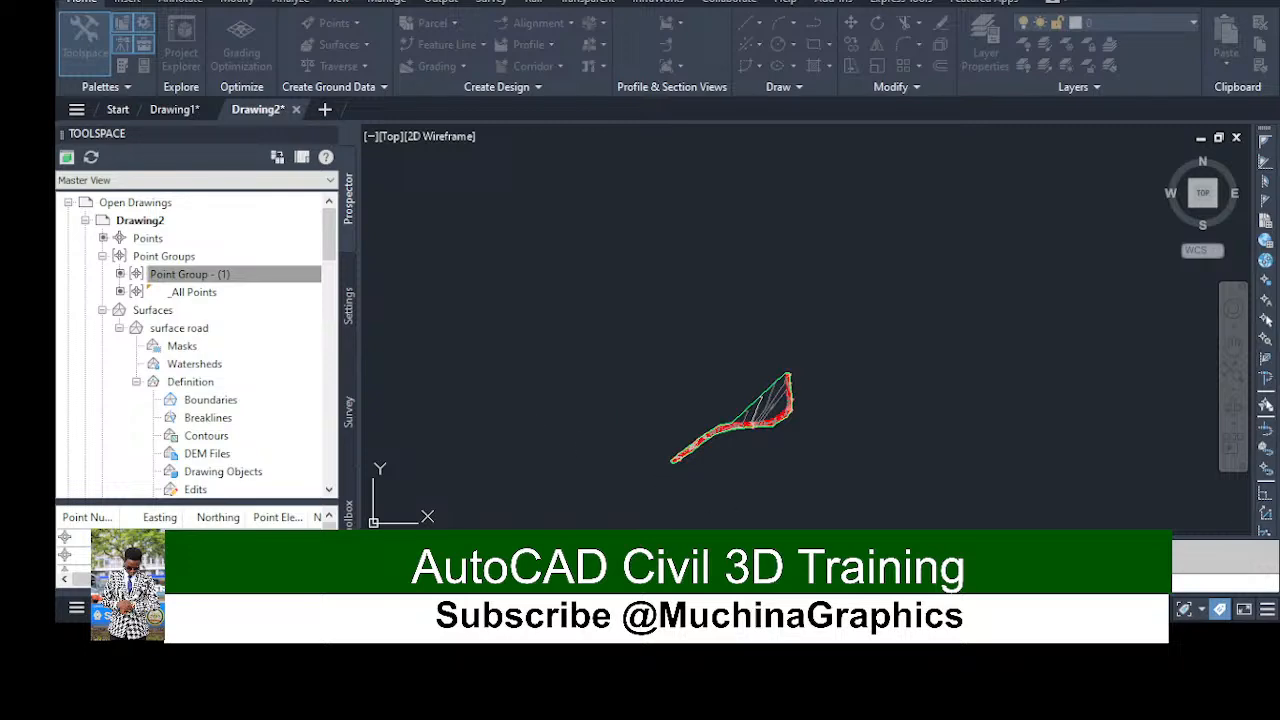
scroll(722, 458, "up", 8)
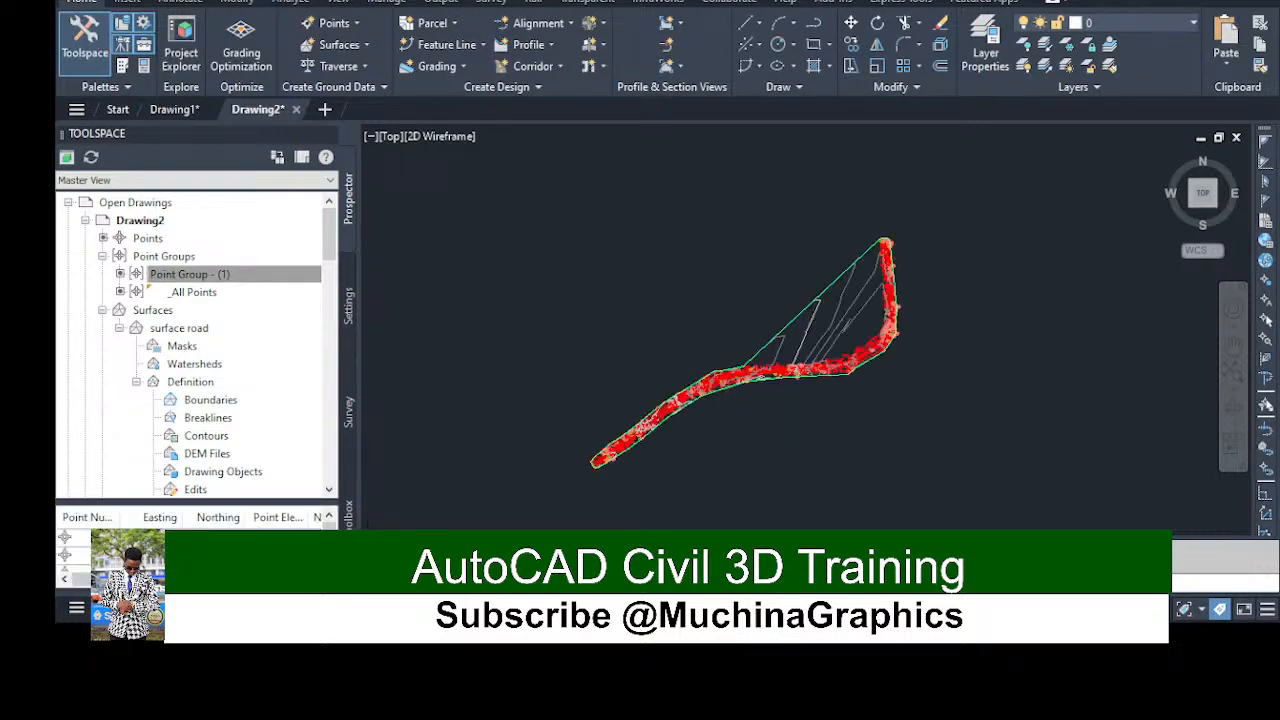
scroll(560, 377, "up", 5)
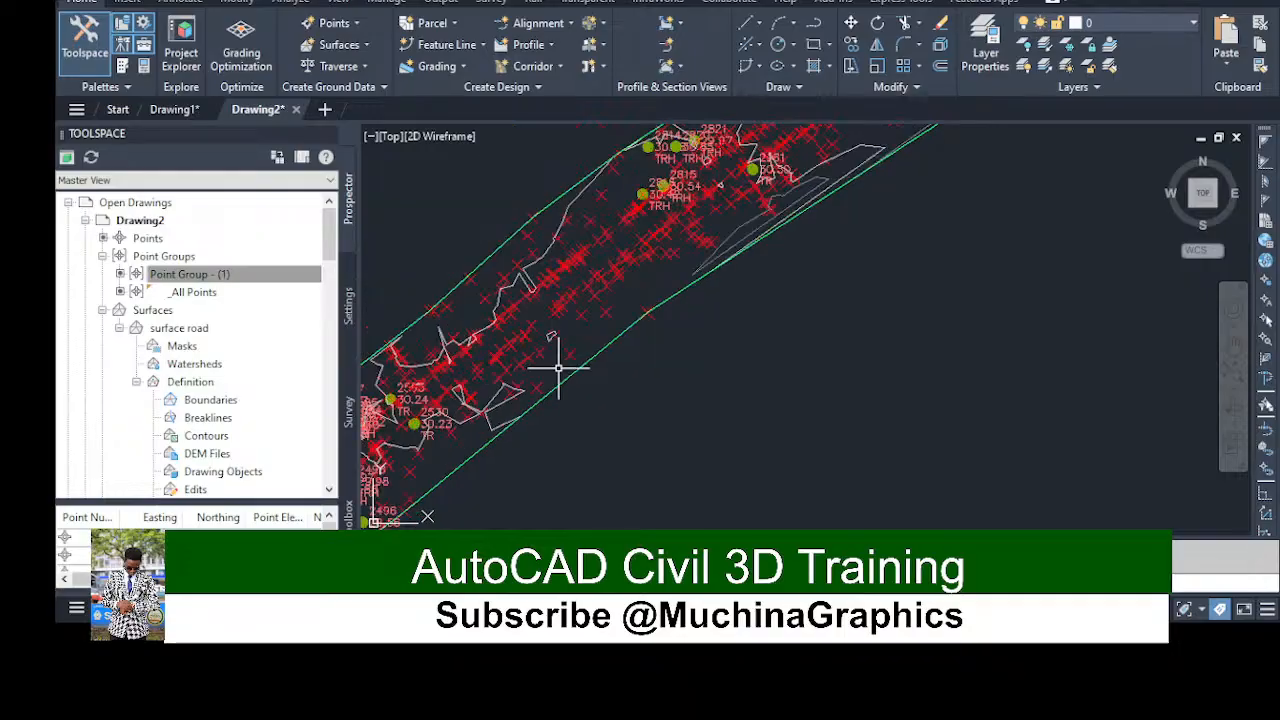
scroll(503, 366, "up", 2)
scroll(503, 366, "down", 8)
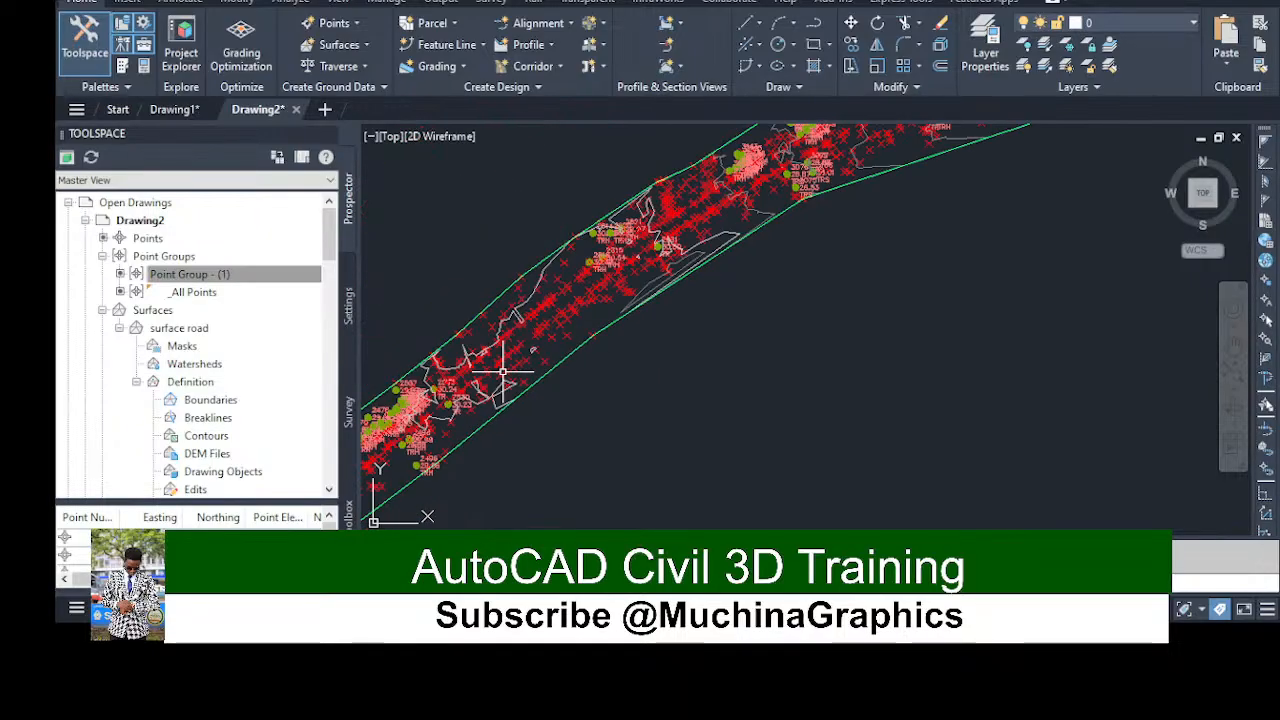
scroll(500, 372, "down", 2)
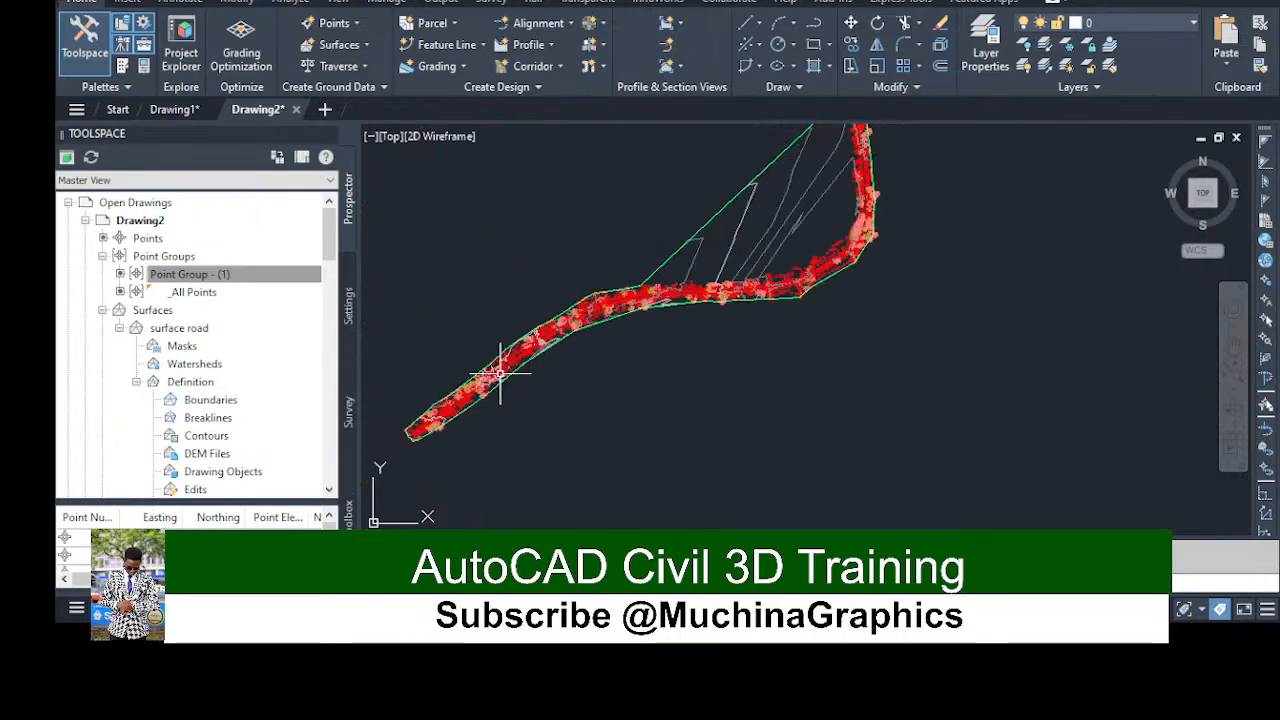
Inspect Point Group - (1) and its TR, TRH and TRS tree points along the road's southwest half
left_click(182, 259)
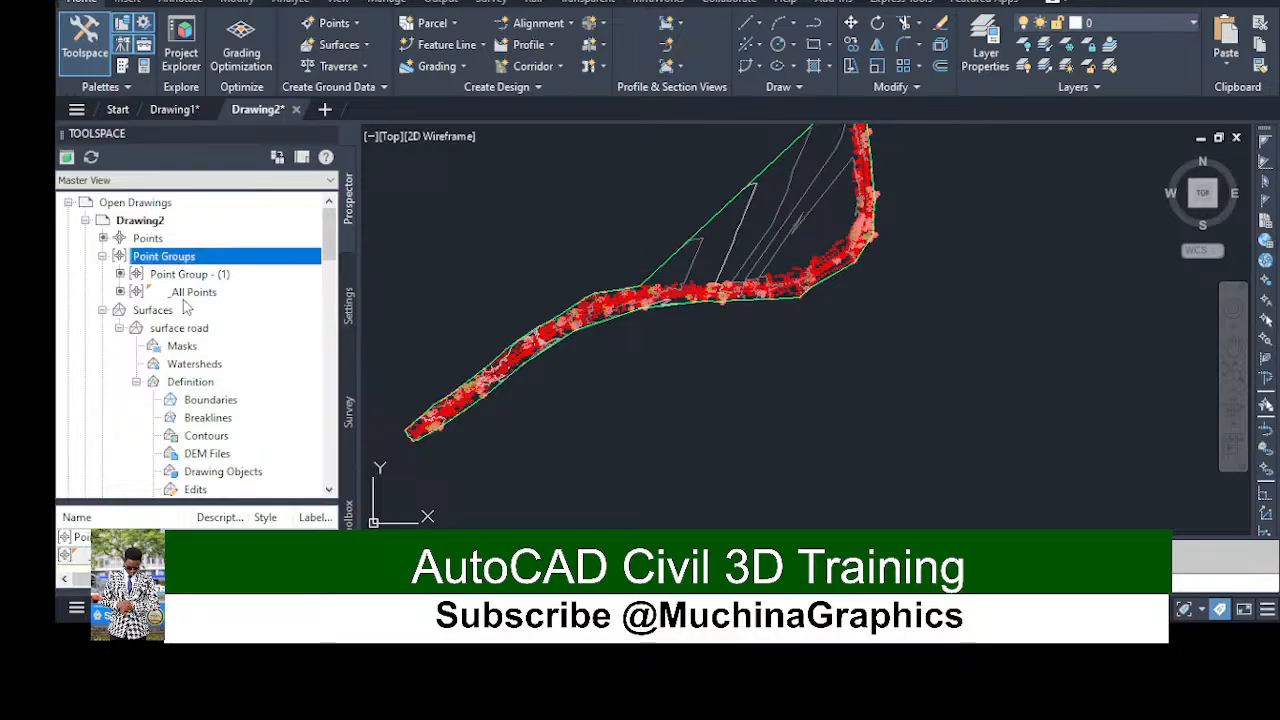
left_click(214, 280)
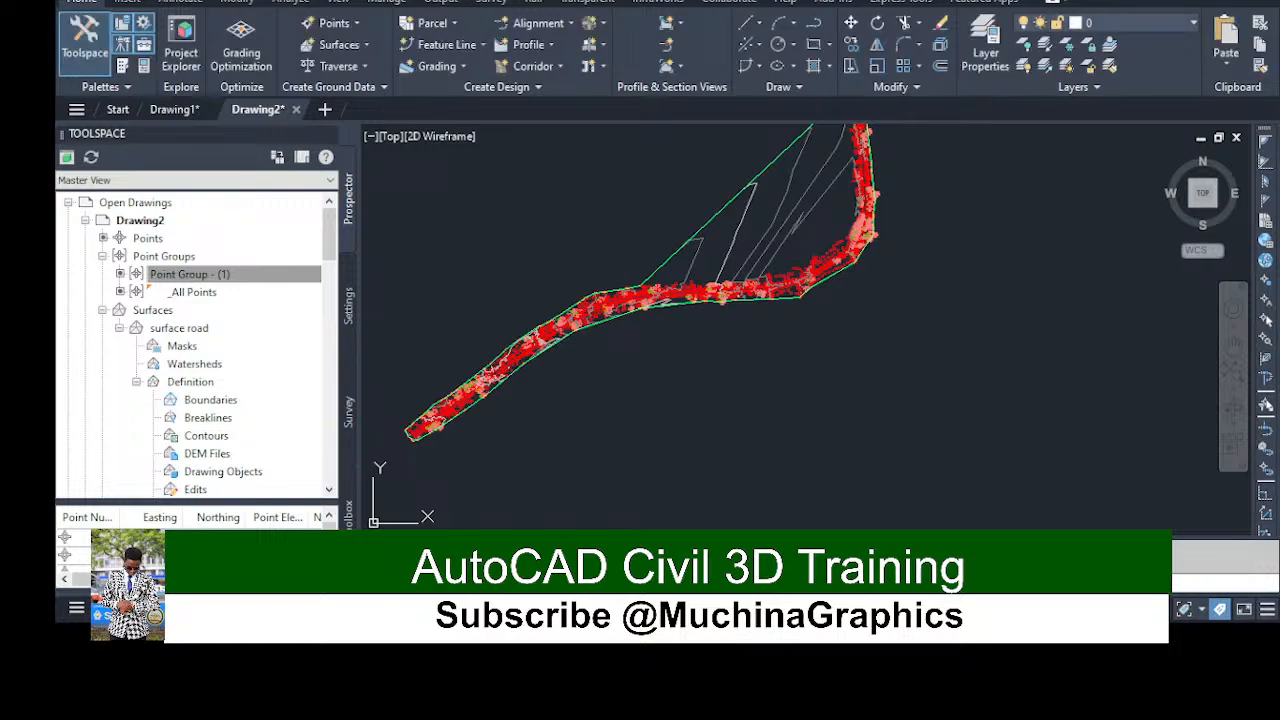
scroll(575, 322, "up", 4)
scroll(571, 320, "up", 2)
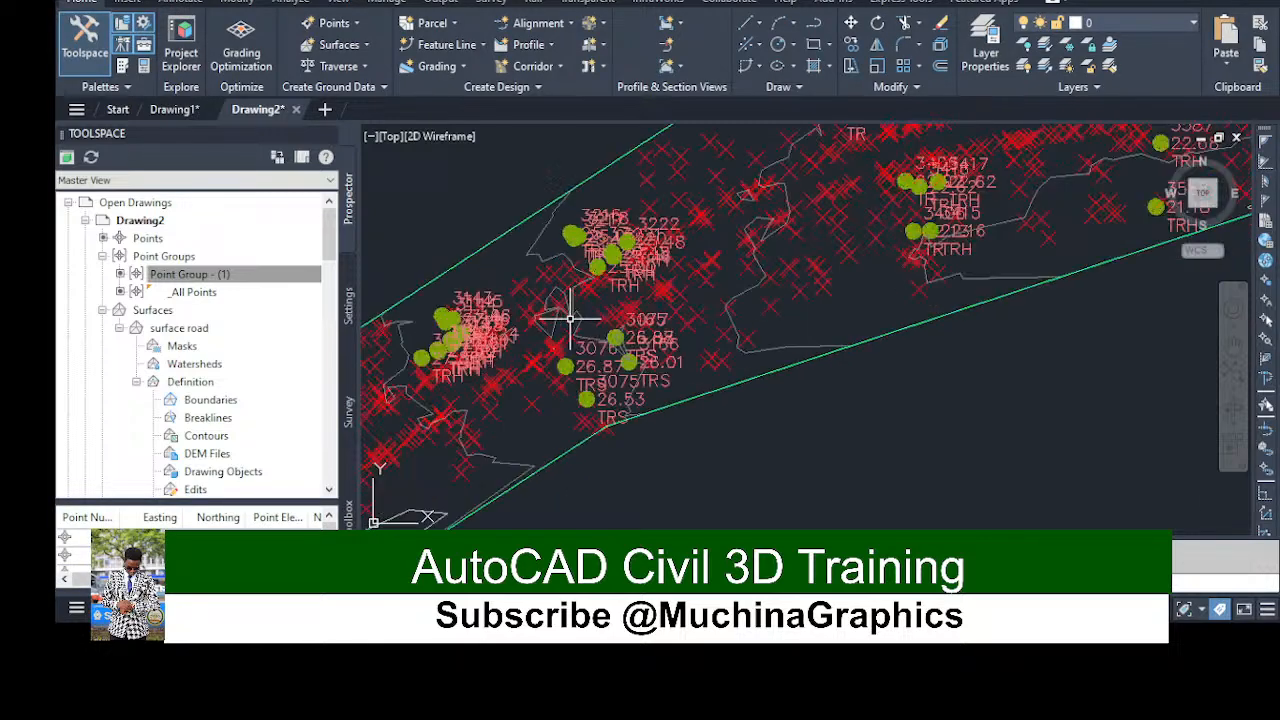
Examine the tree point markers near the road's southwest half and the overall extent of the road surface
scroll(576, 330, "up", 4)
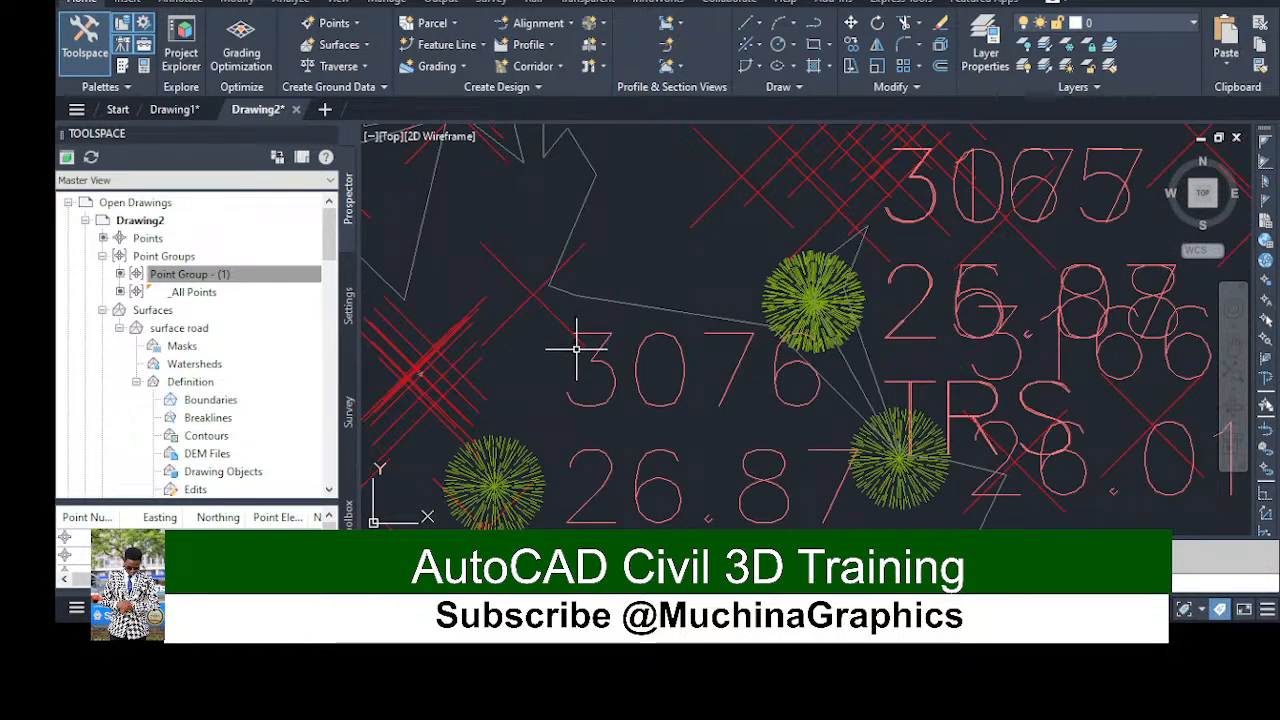
scroll(578, 370, "down", 6)
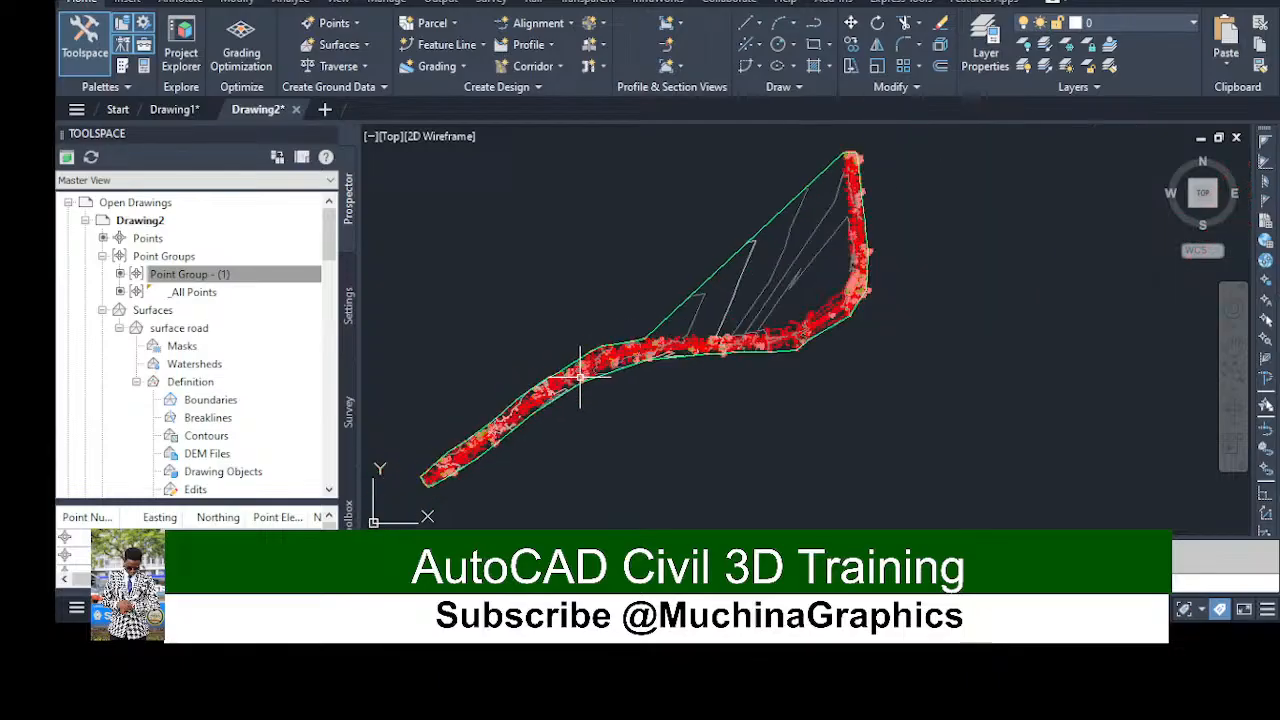
scroll(579, 378, "down", 3)
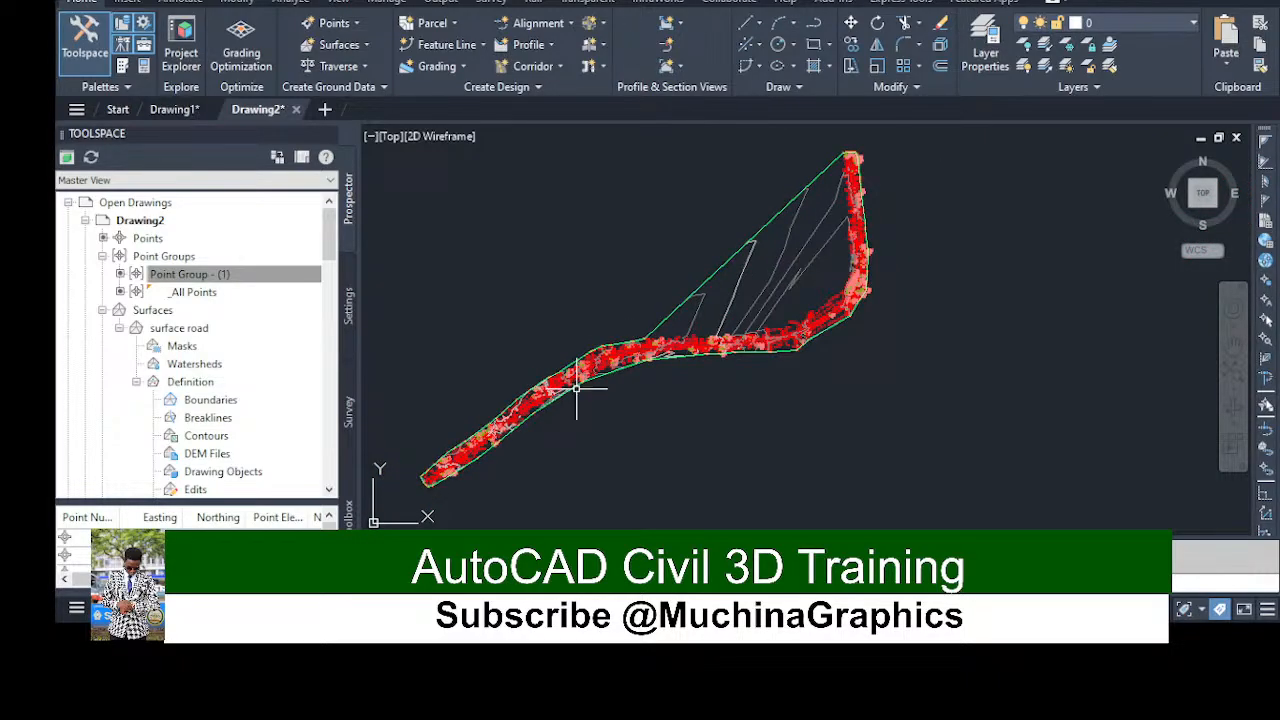
scroll(576, 388, "up", 6)
scroll(578, 378, "down", 6)
scroll(579, 375, "down", 3)
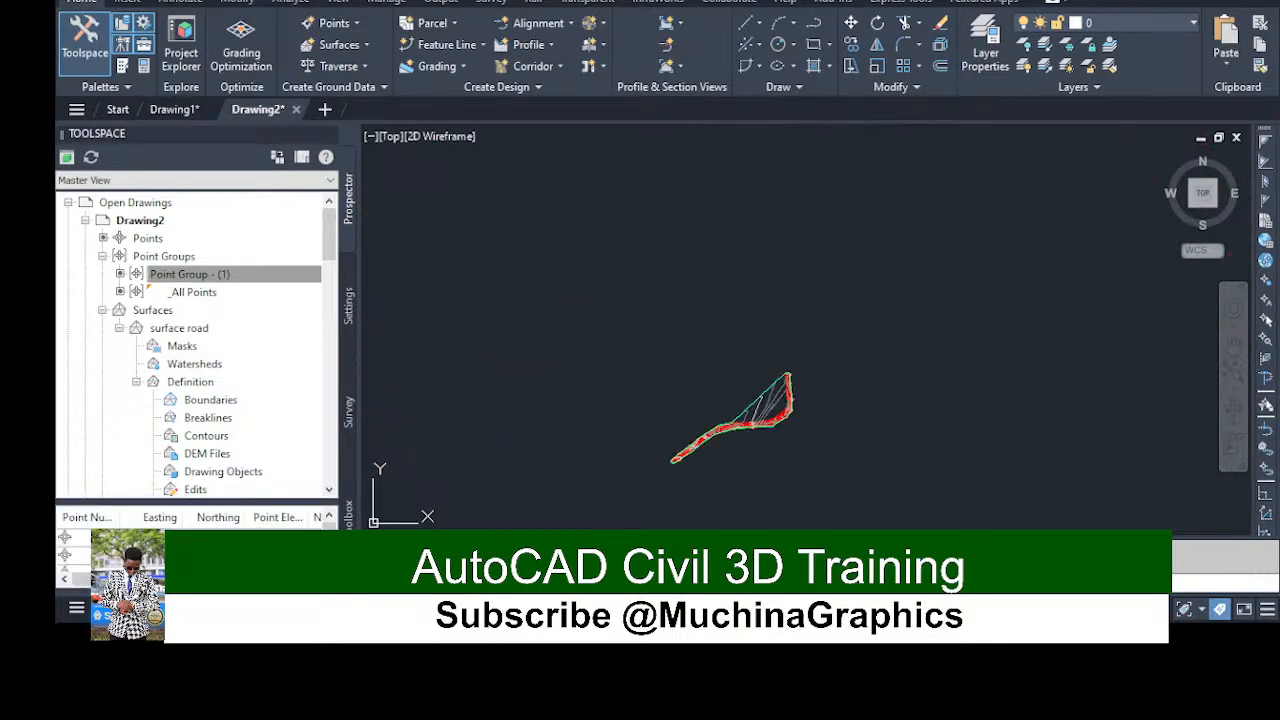
scroll(580, 380, "up", 6)
scroll(579, 380, "down", 4)
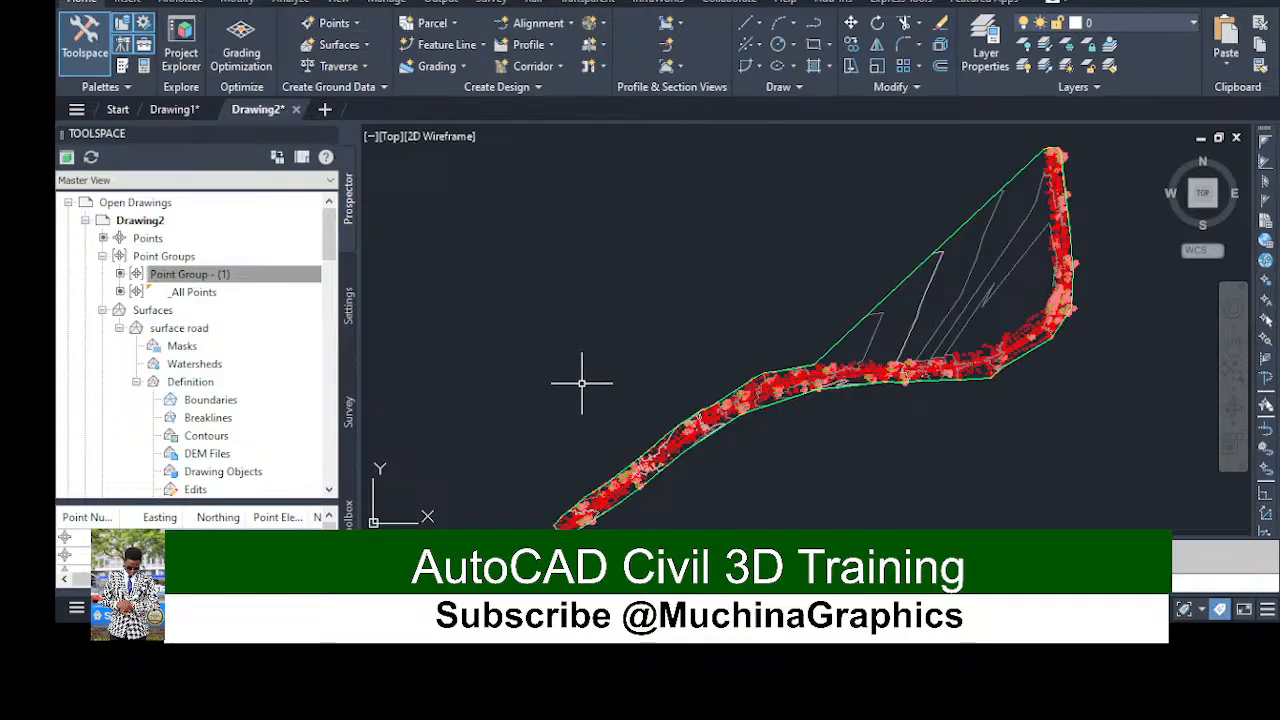
Undo the creation of Point Group - (1) and of the road surface
key("ctrl+z")
key("ctrl+z")
key("ctrl+z")
key("ctrl+z")
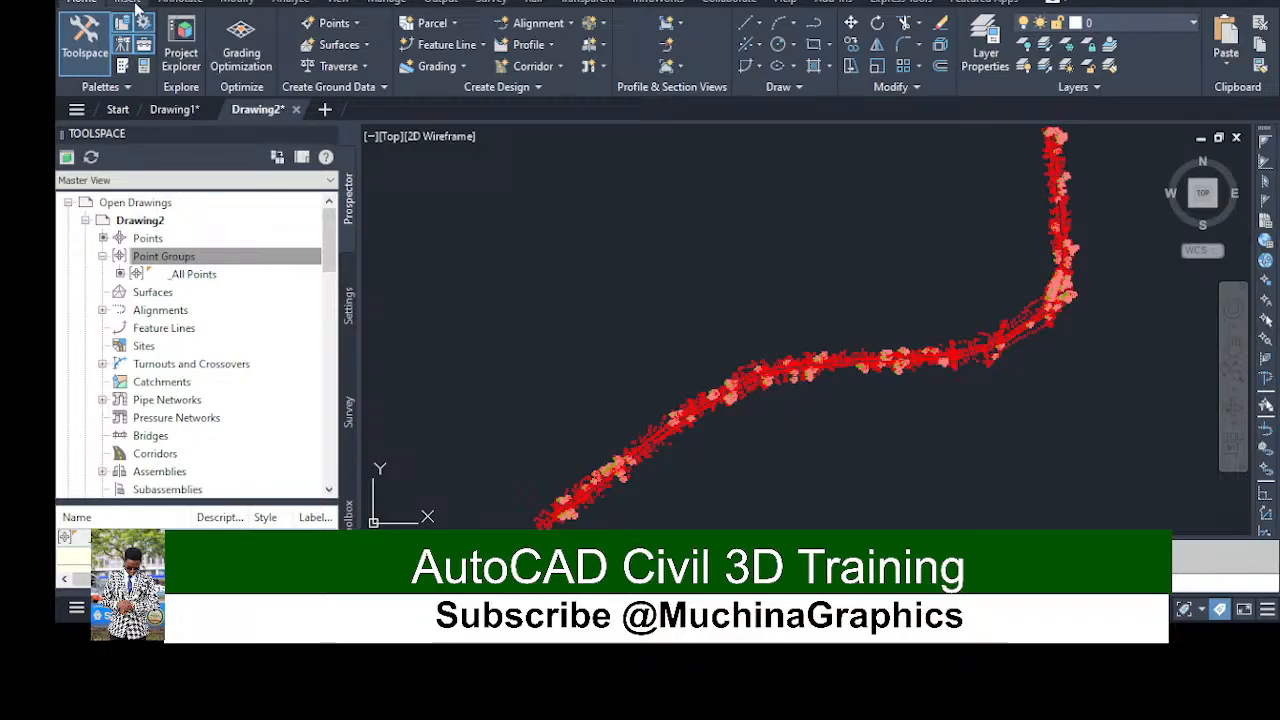
Create a new surface in Drawing2 and add the _All Points point group to its definition
left_click(365, 75)
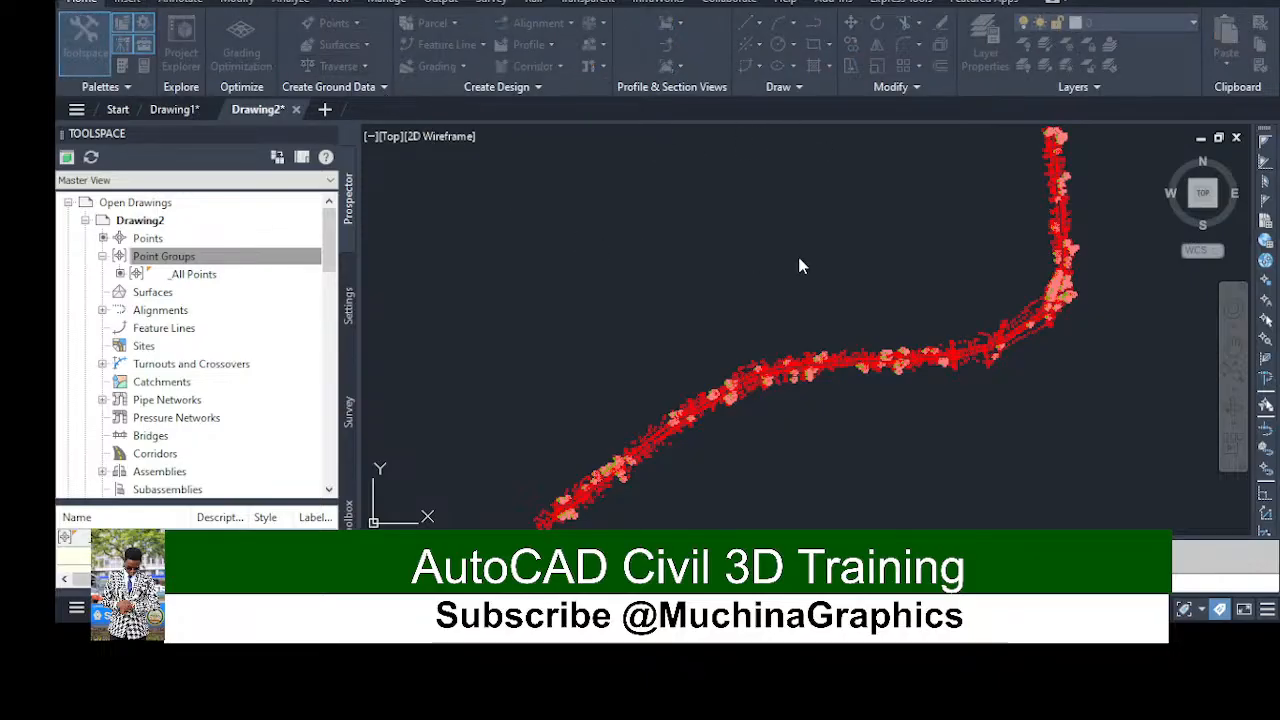
left_click(702, 461)
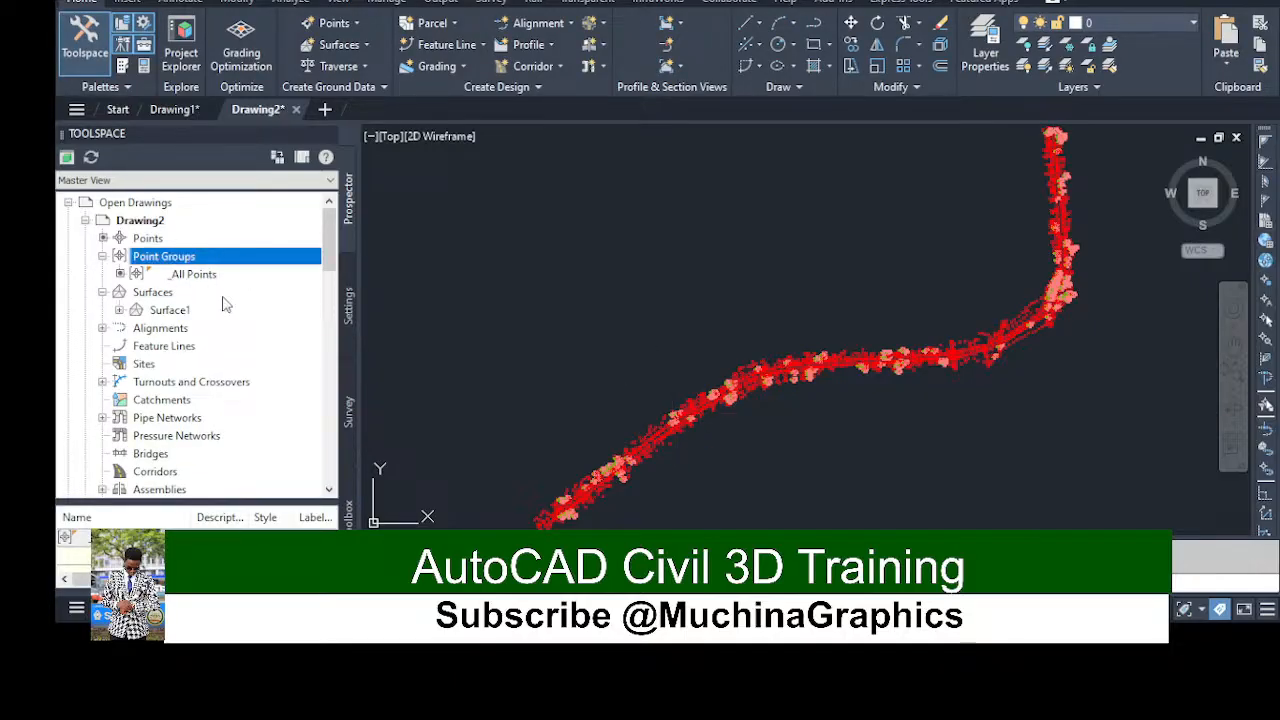
left_click(119, 310)
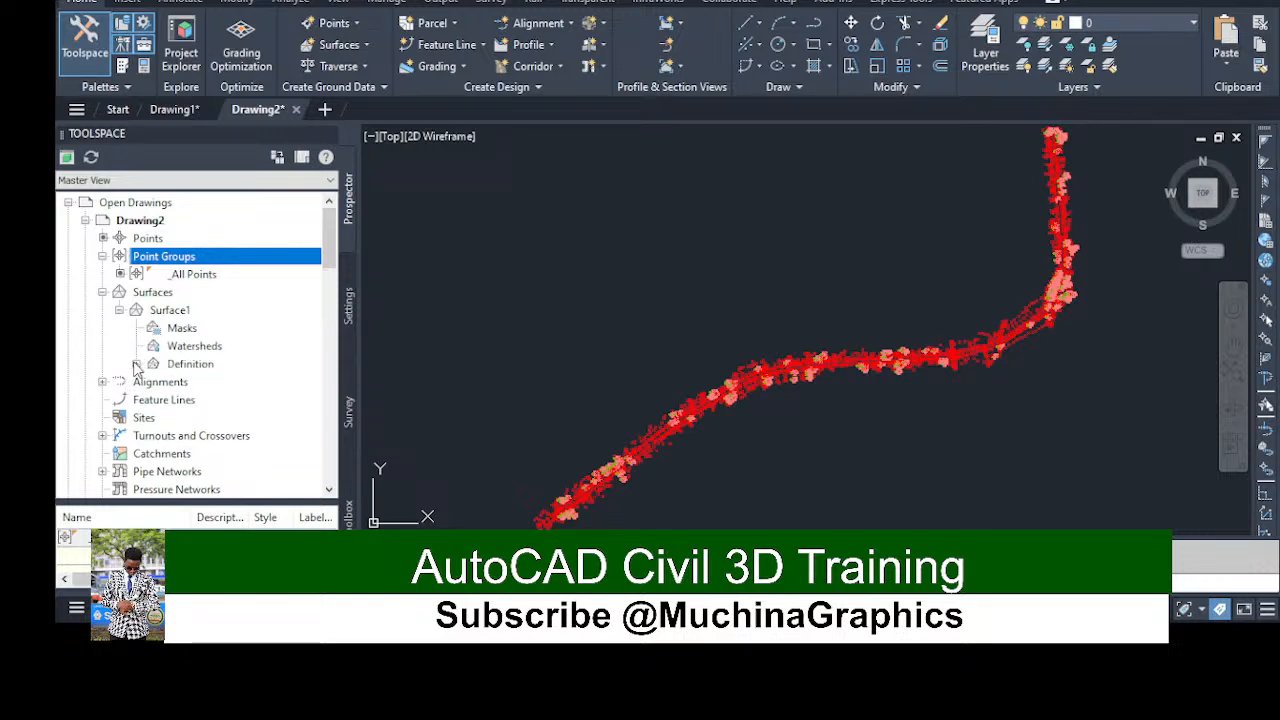
left_click(137, 364)
scroll(218, 362, "down", 8)
scroll(189, 345, "up", 5)
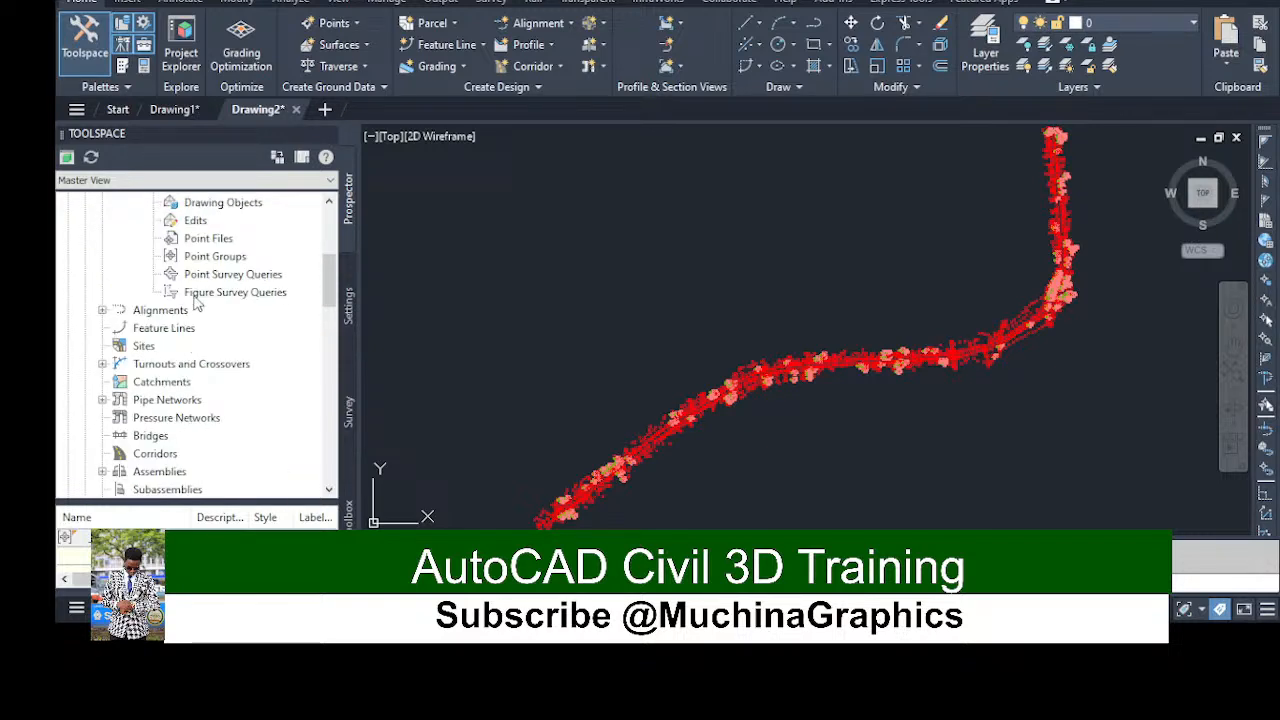
left_click(208, 242)
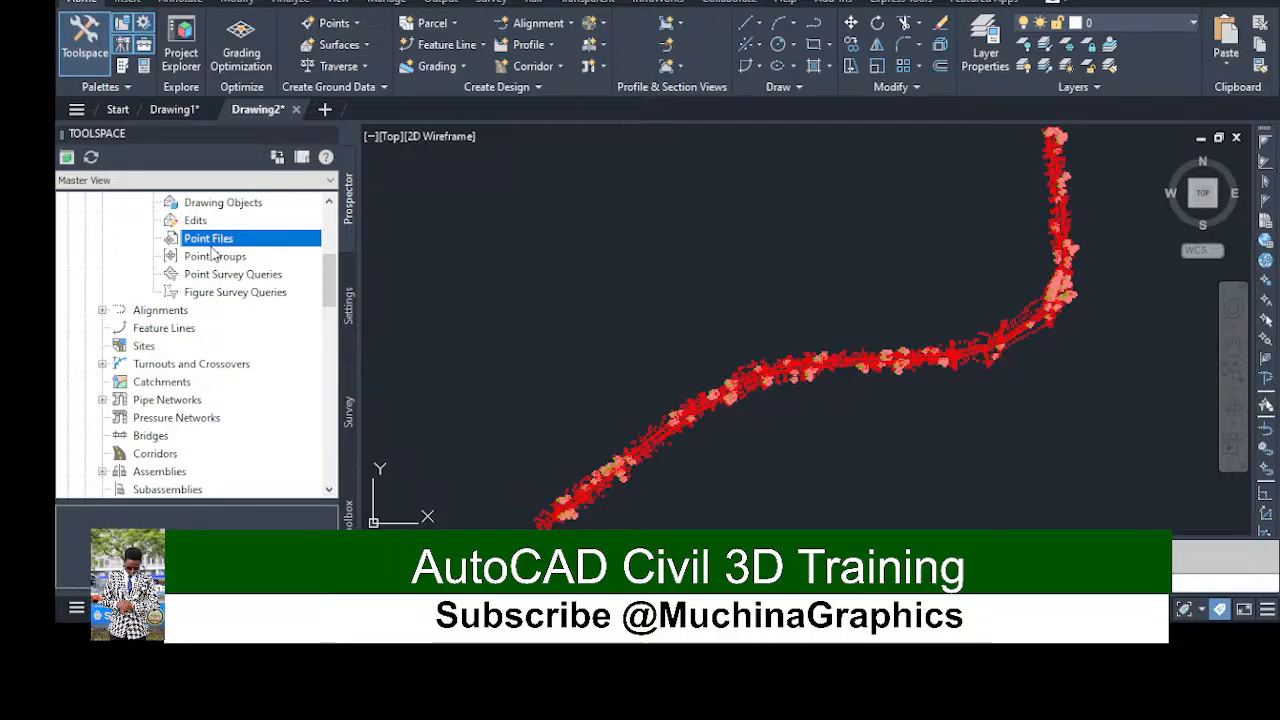
left_click(213, 260)
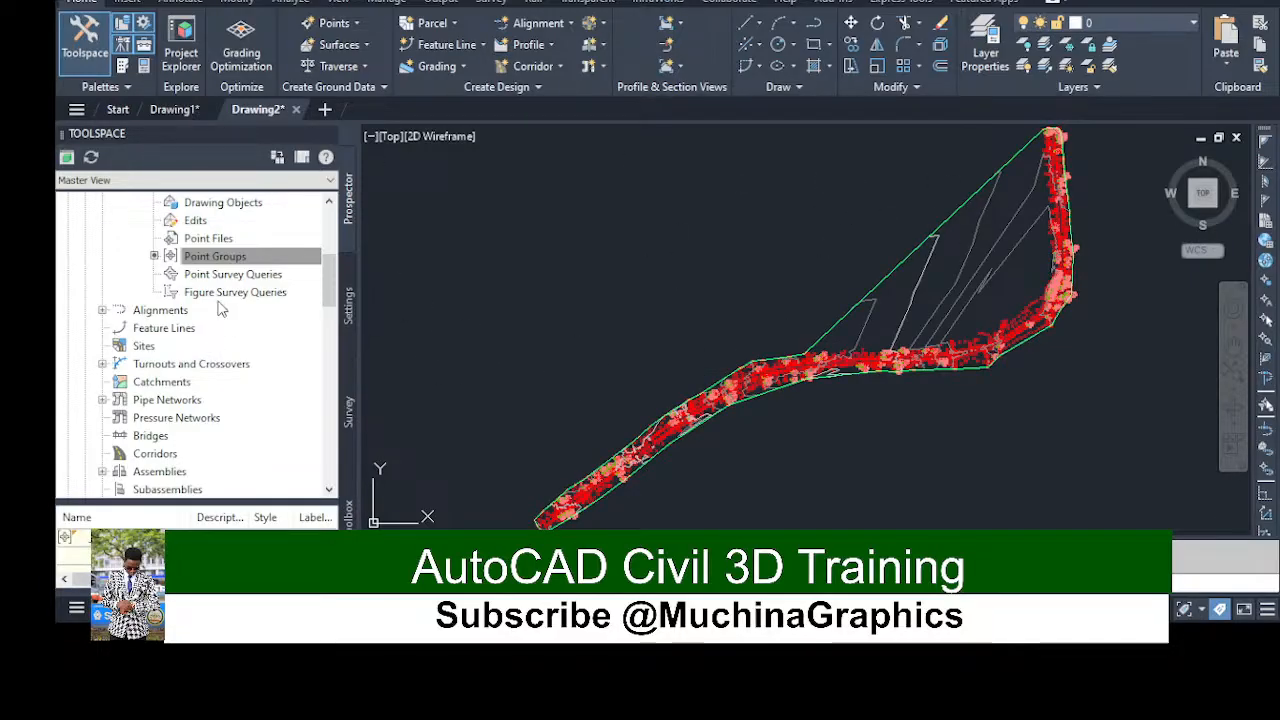
Create a new point group in Drawing2 that labels the centreline (CL) survey points
scroll(199, 388, "up", 5)
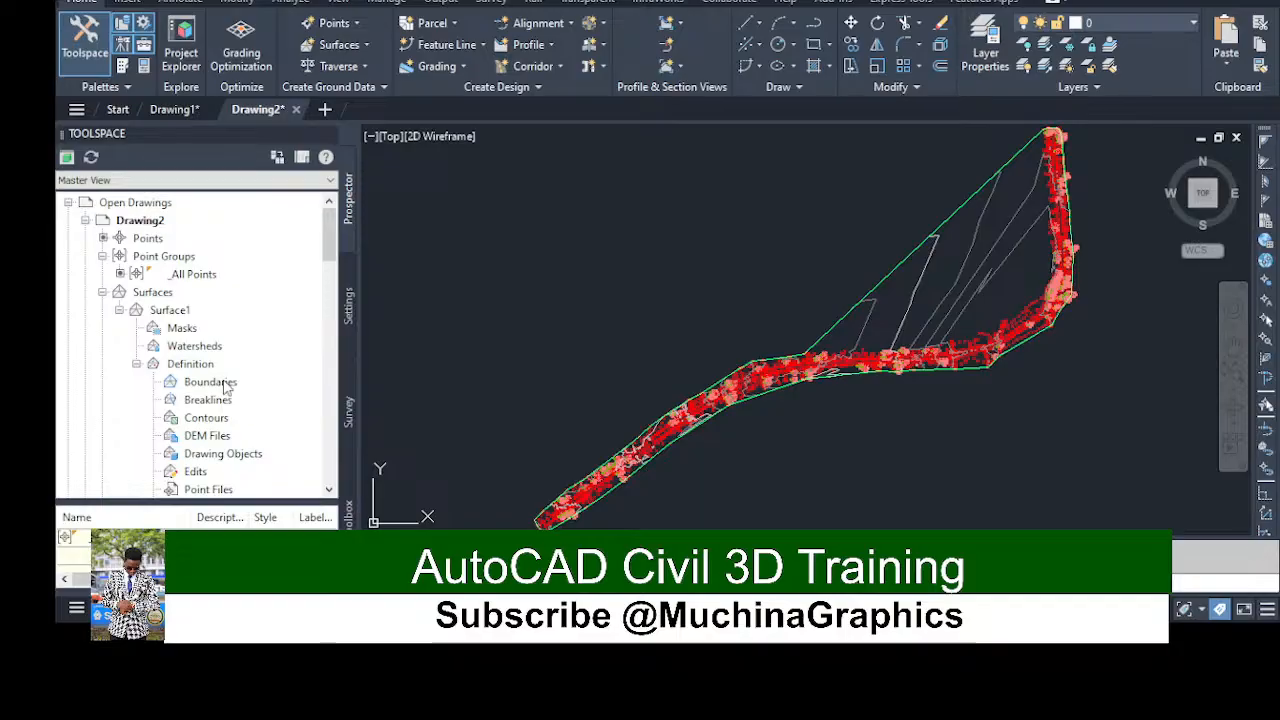
left_click(160, 256)
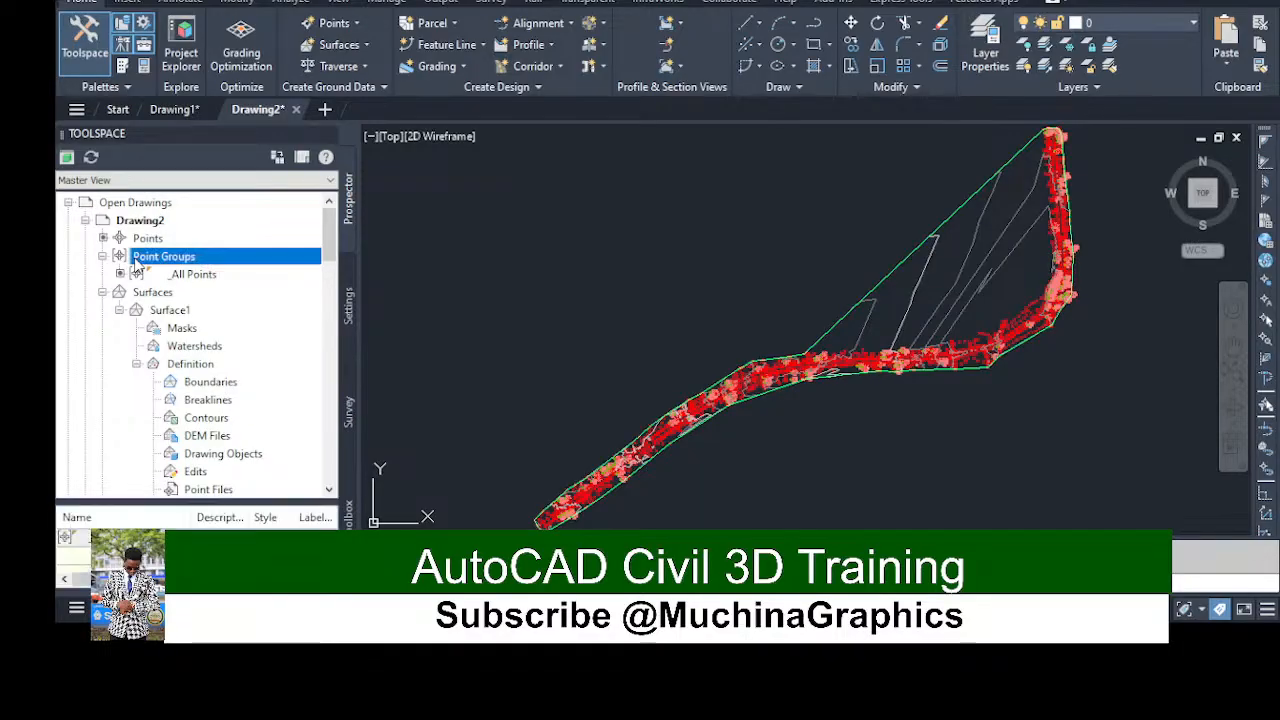
left_click(212, 279)
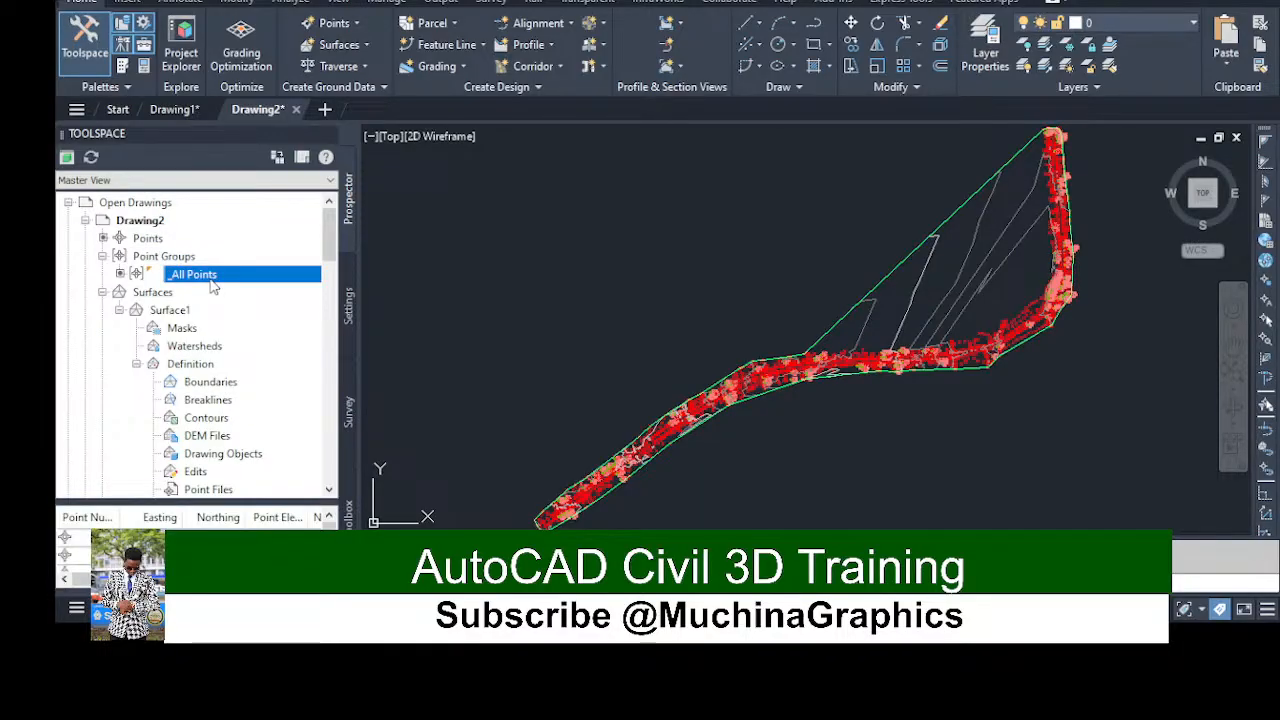
left_click(295, 277)
left_click(165, 256)
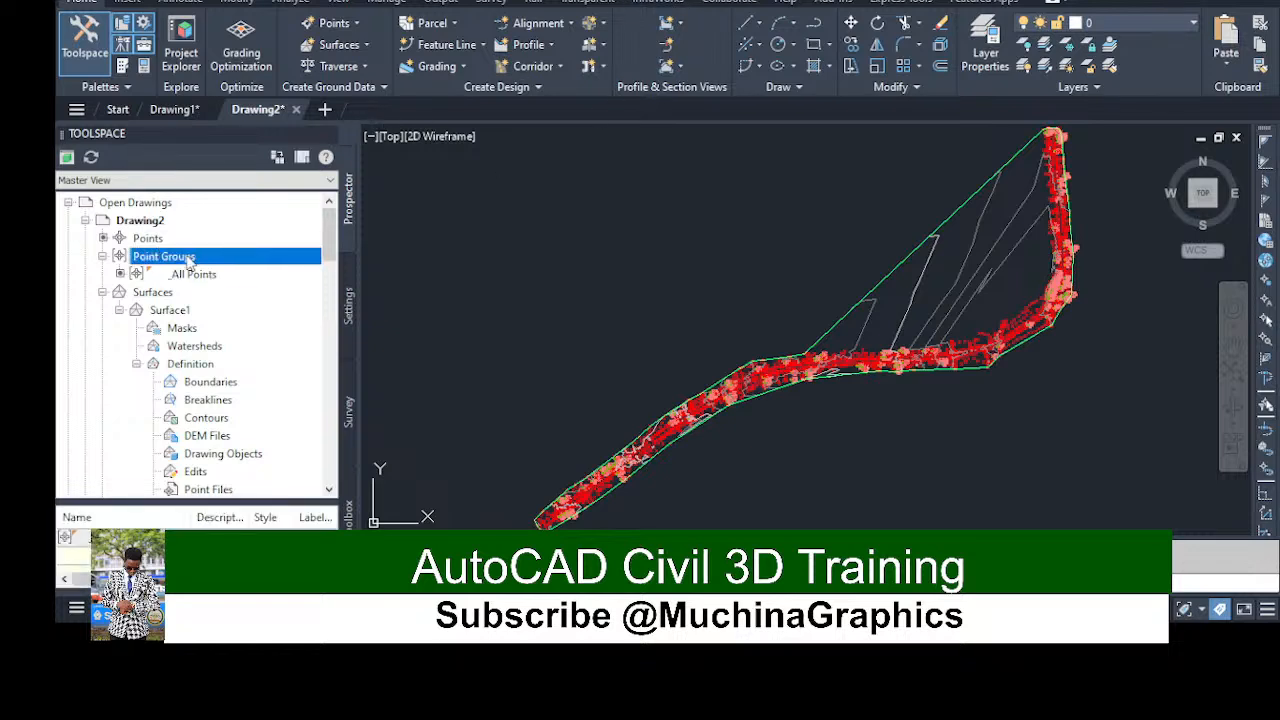
left_click(272, 269)
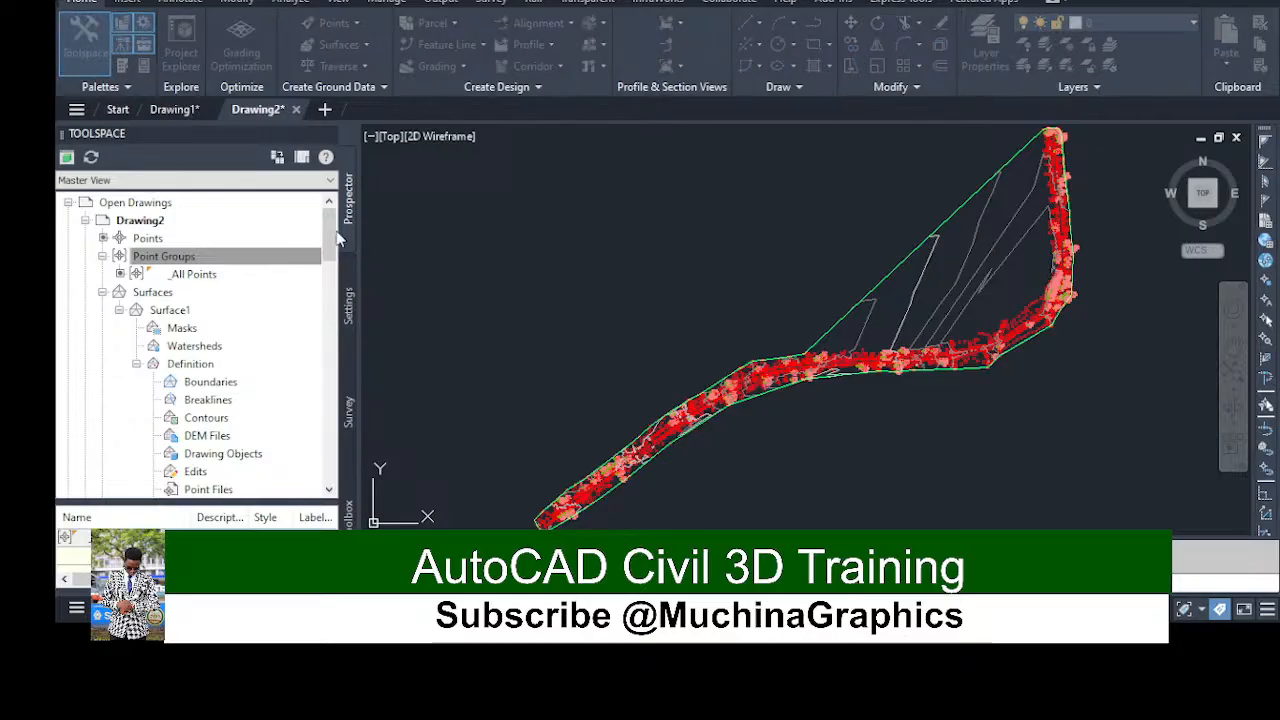
left_click(165, 258)
left_click(213, 288)
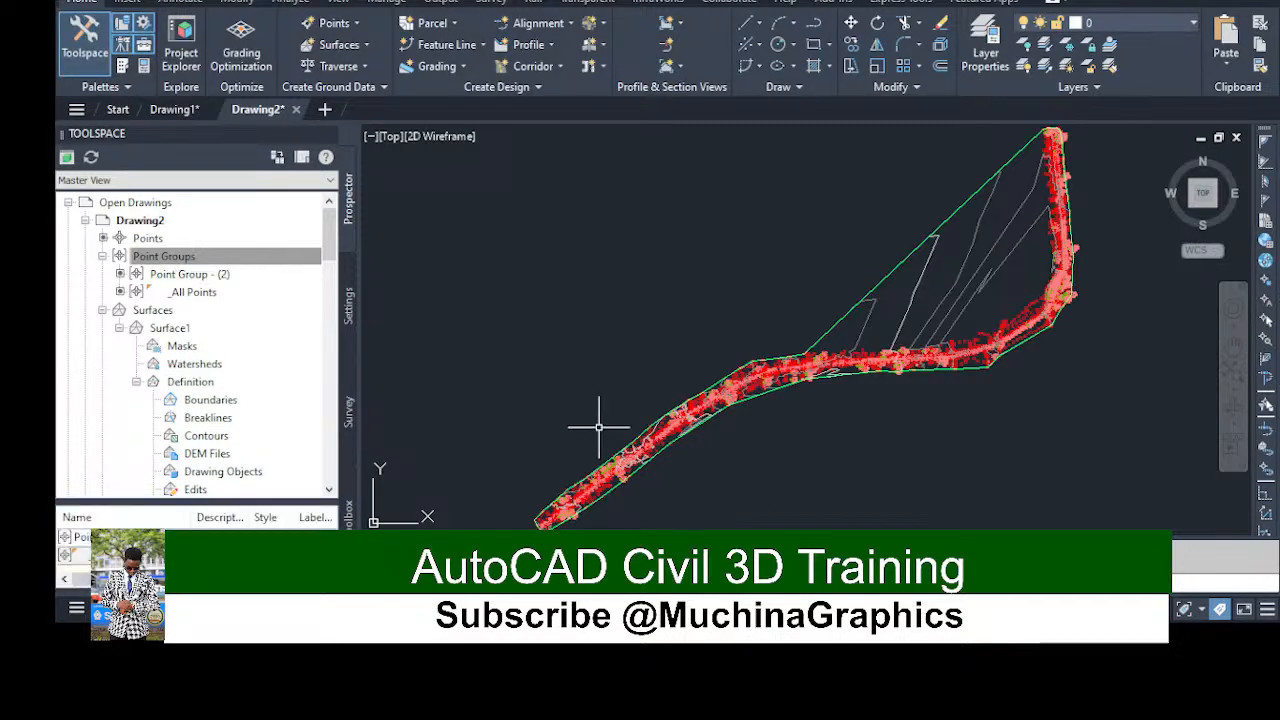
Examine the centreline (CL) and tree (TR, TRH) point labels along the road down to its southwest end
scroll(690, 462, "up", 5)
scroll(651, 383, "down", 5)
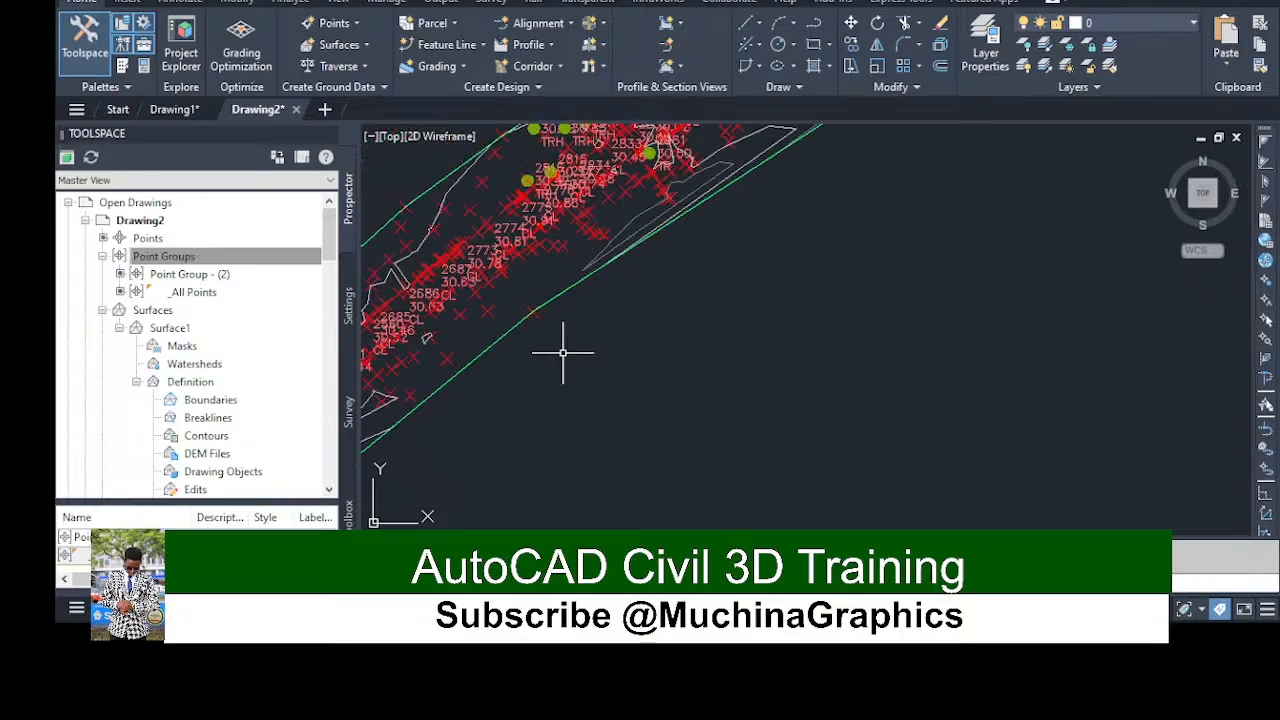
scroll(441, 295, "down", 3)
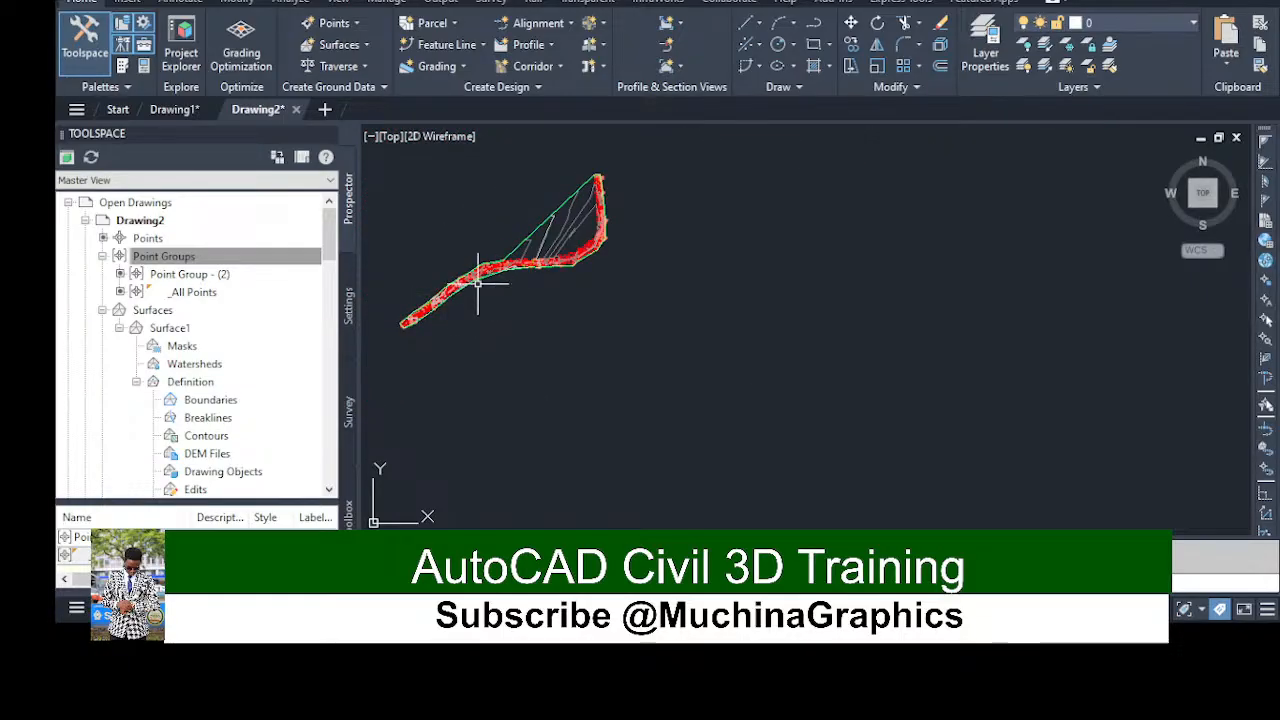
scroll(392, 334, "up", 4)
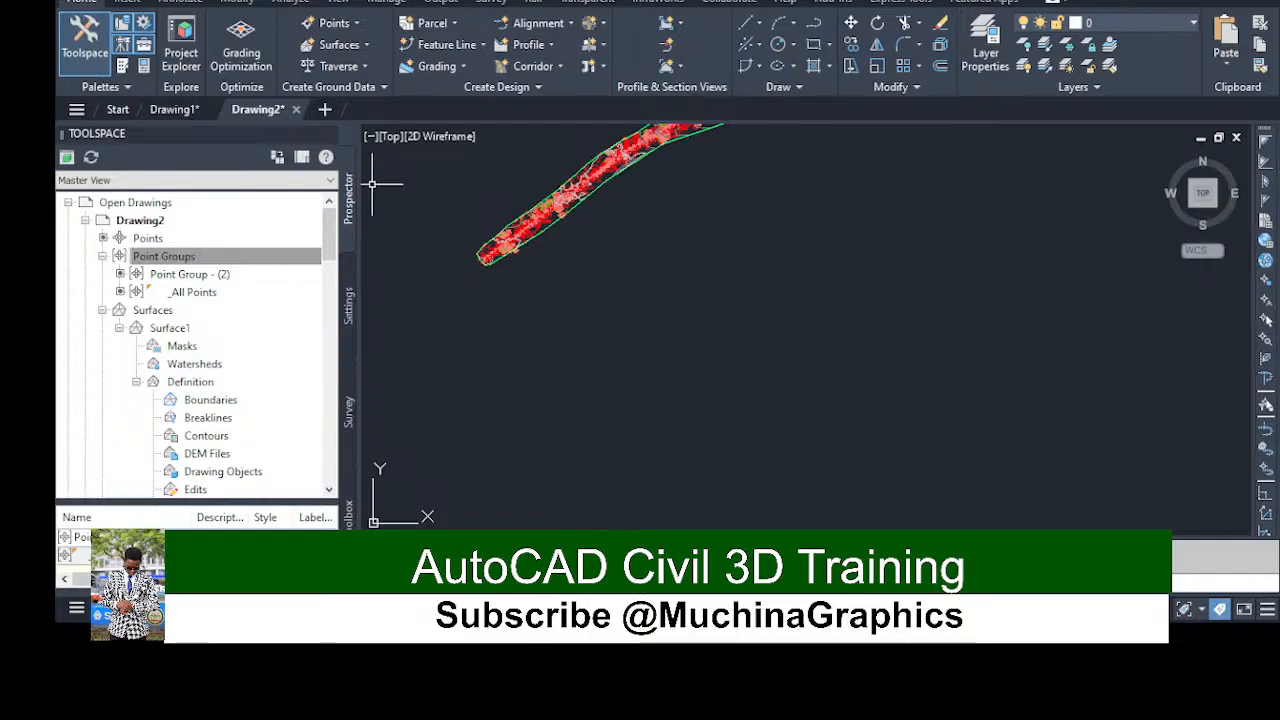
scroll(374, 184, "up", 5)
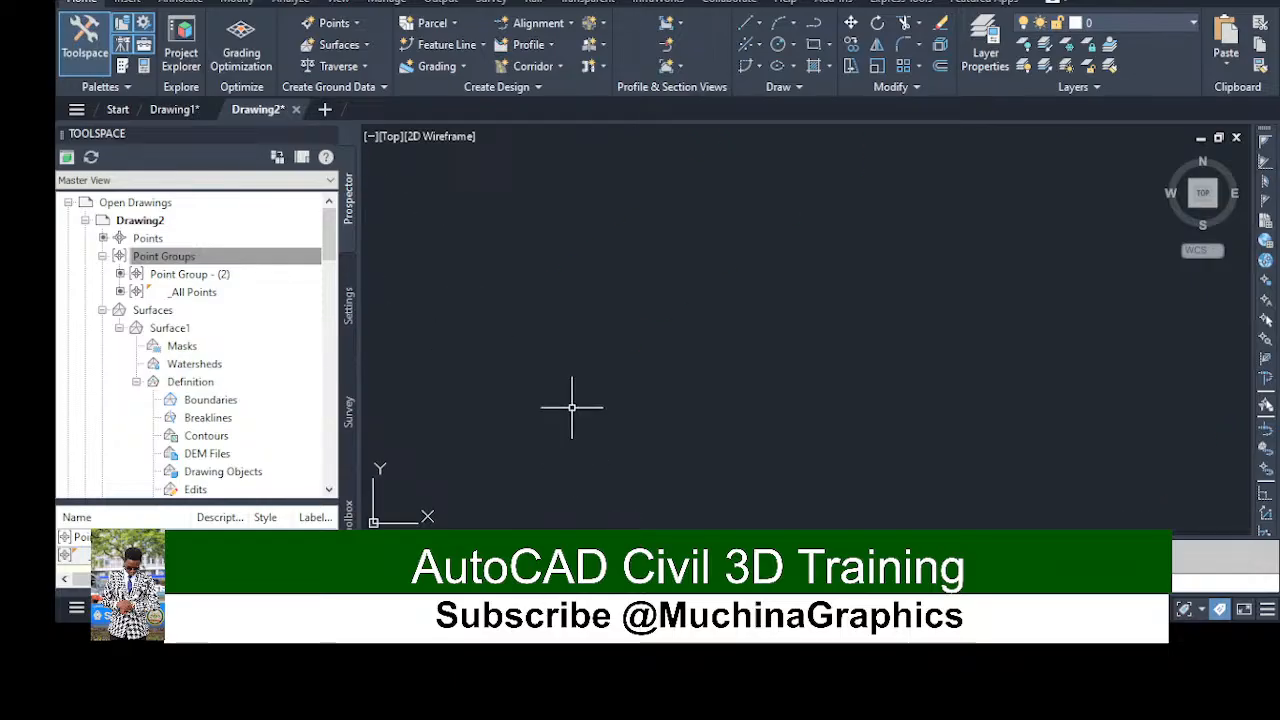
scroll(580, 392, "down", 5)
scroll(846, 478, "up", 2)
scroll(846, 478, "up", 2)
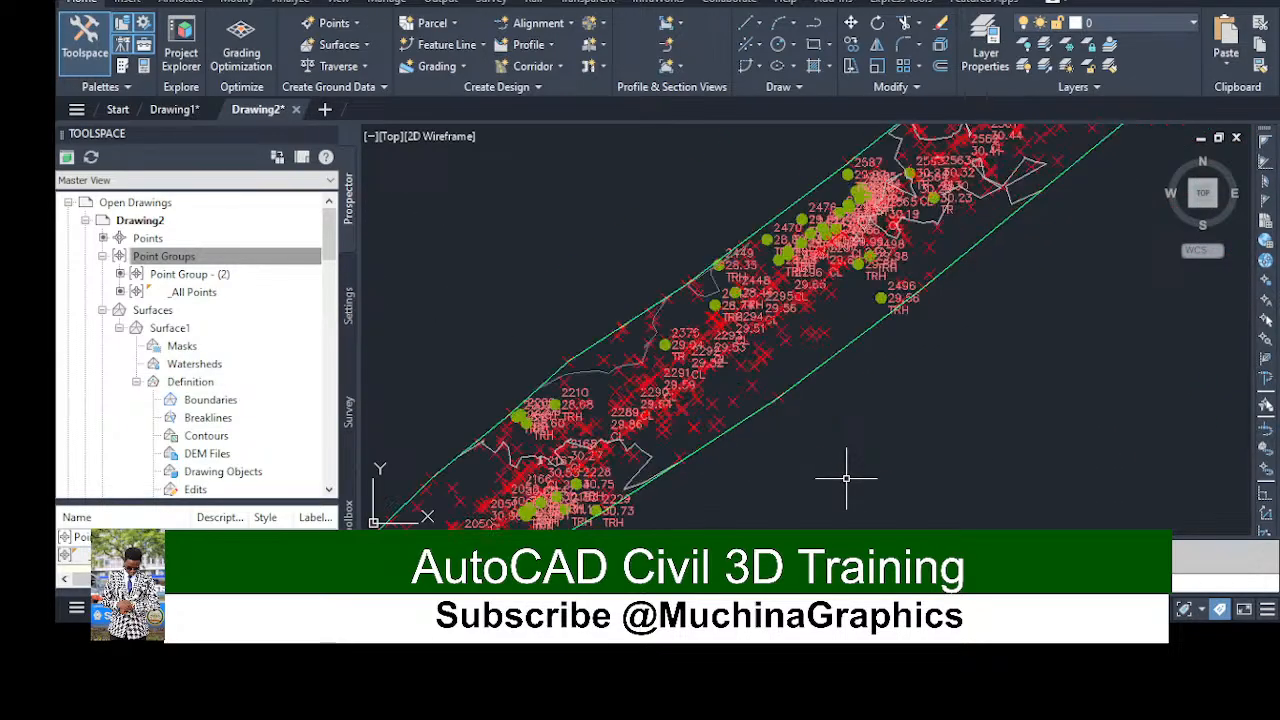
scroll(540, 450, "down", 2)
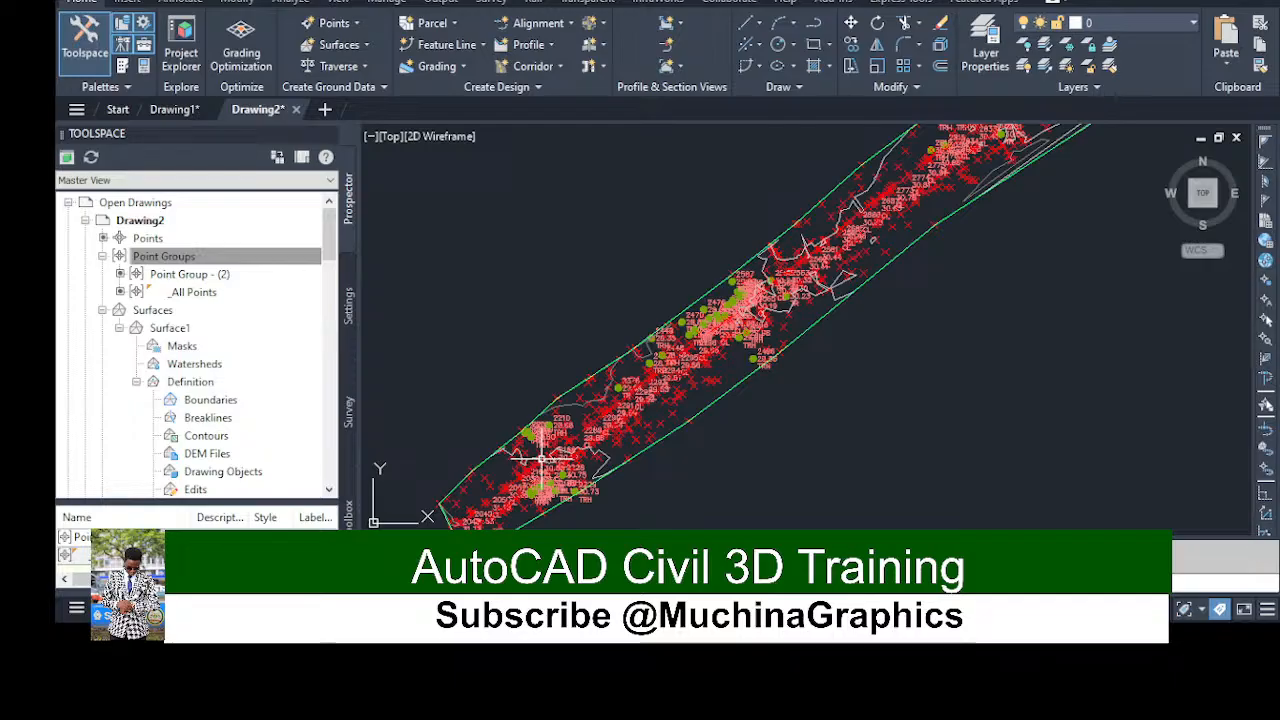
scroll(456, 510, "up", 7)
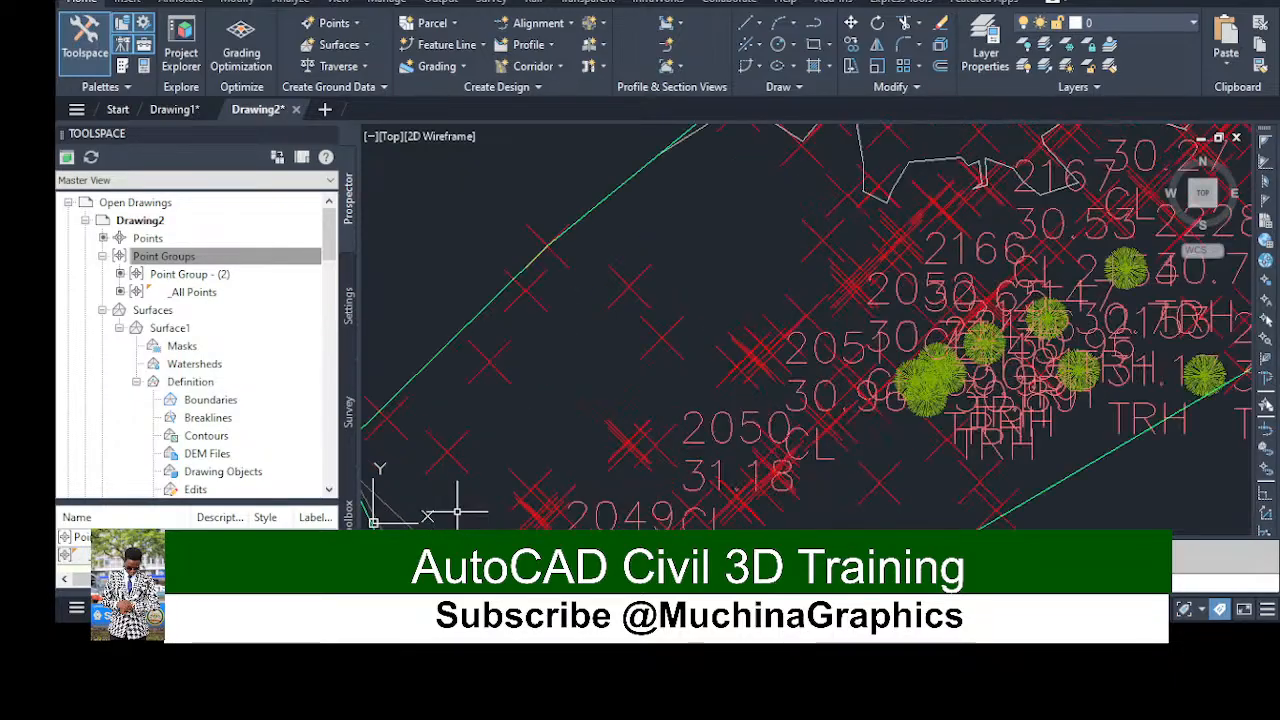
scroll(700, 488, "down", 6)
scroll(675, 520, "up", 5)
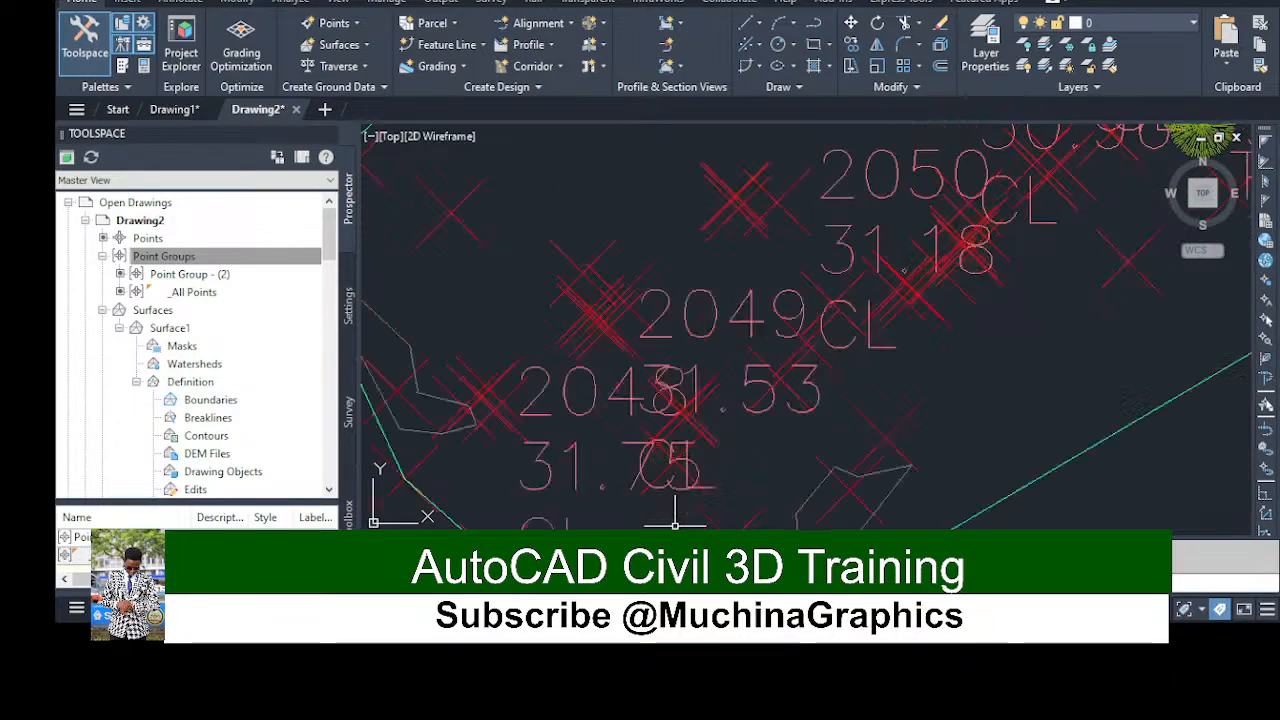
scroll(675, 523, "up", 2)
scroll(675, 522, "down", 2)
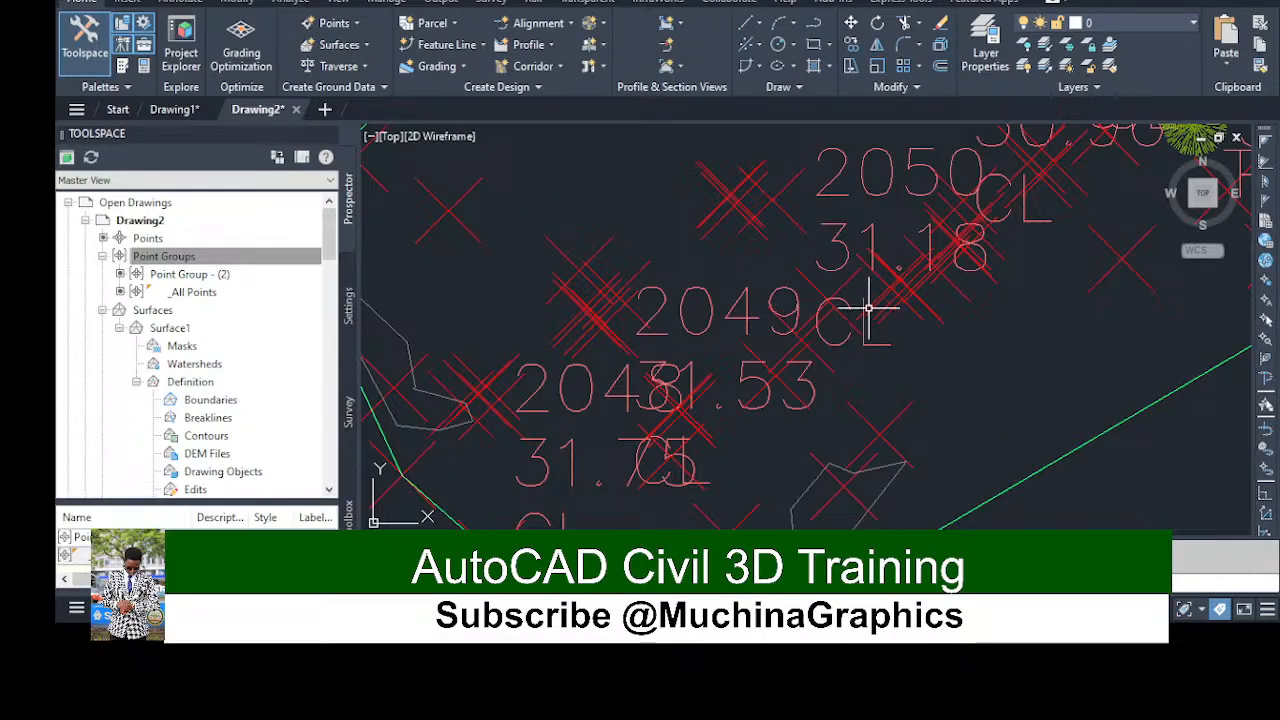
scroll(708, 486, "down", 2)
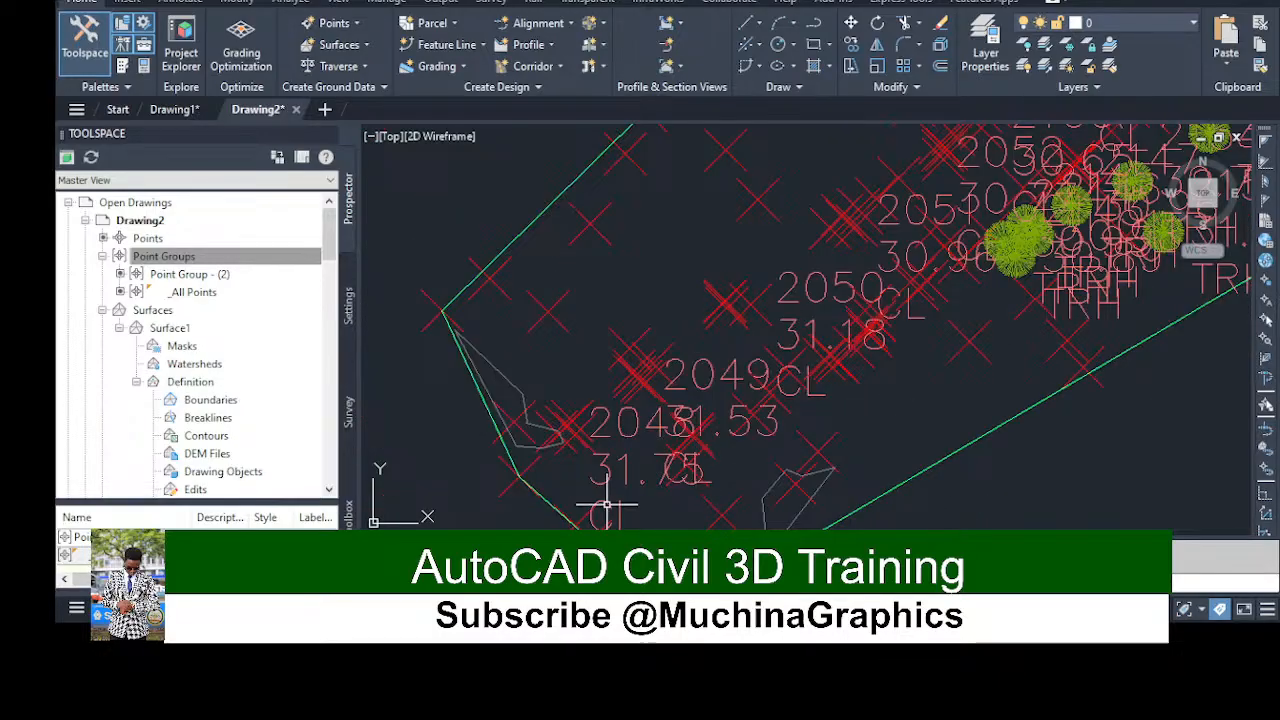
Start tracing the road centreline at the southwest end, picking along the CL points up to about point 2290
scroll(600, 512, "down", 3)
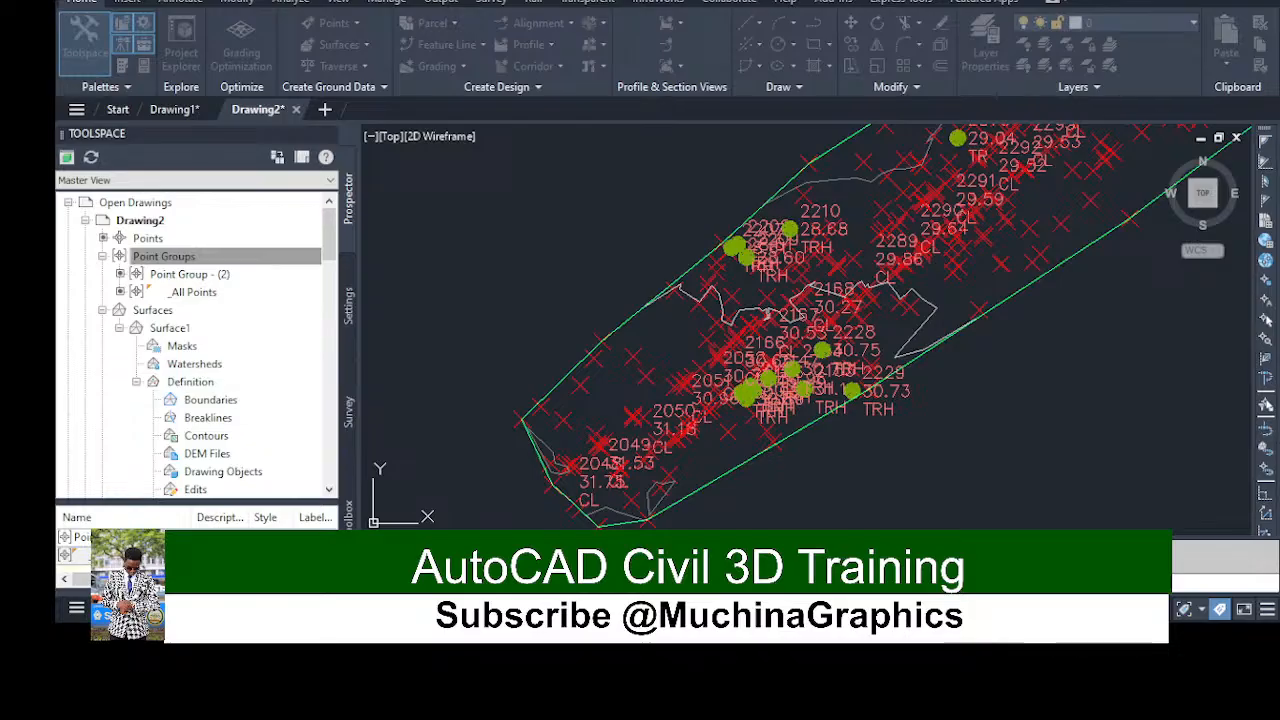
left_click(653, 354)
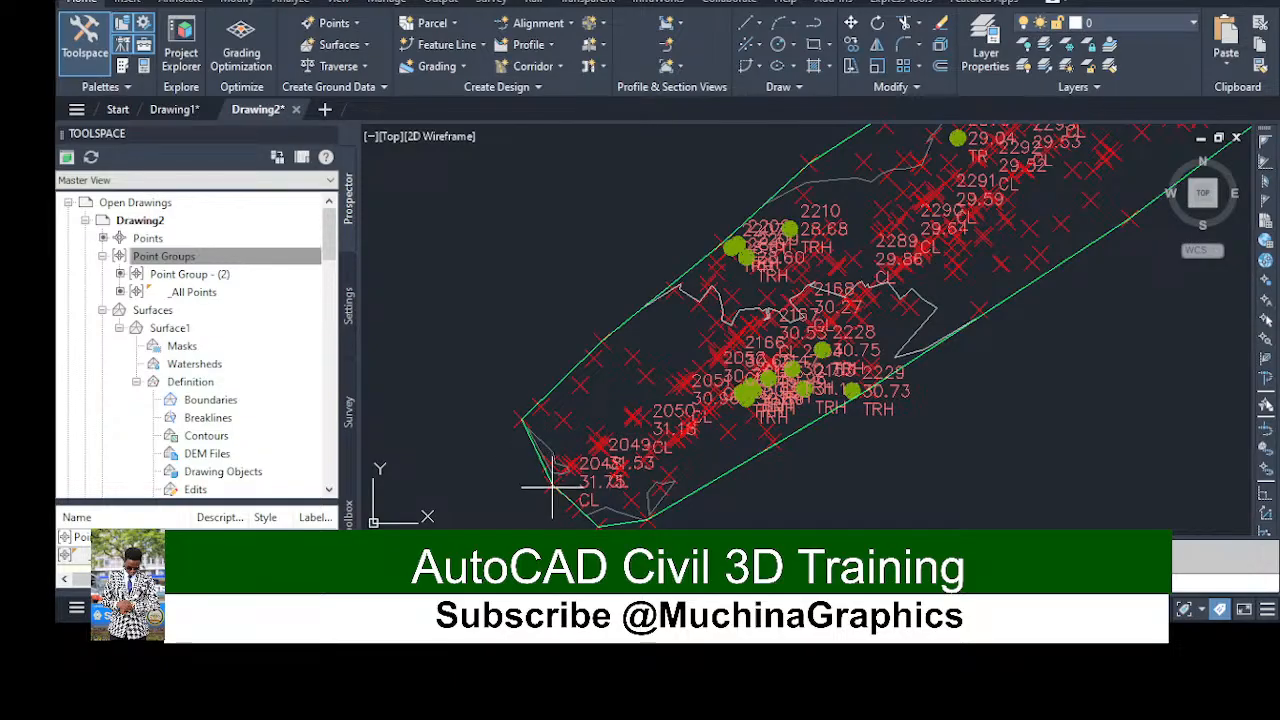
left_click(655, 449)
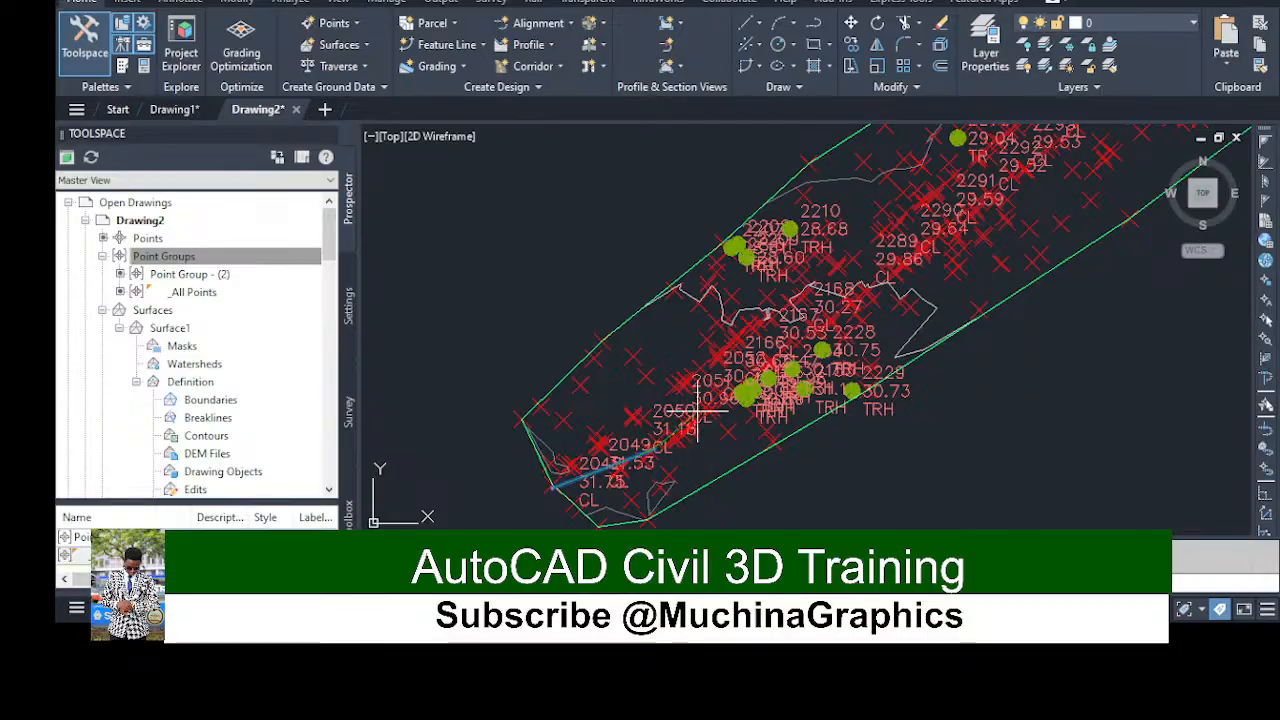
left_click(743, 384)
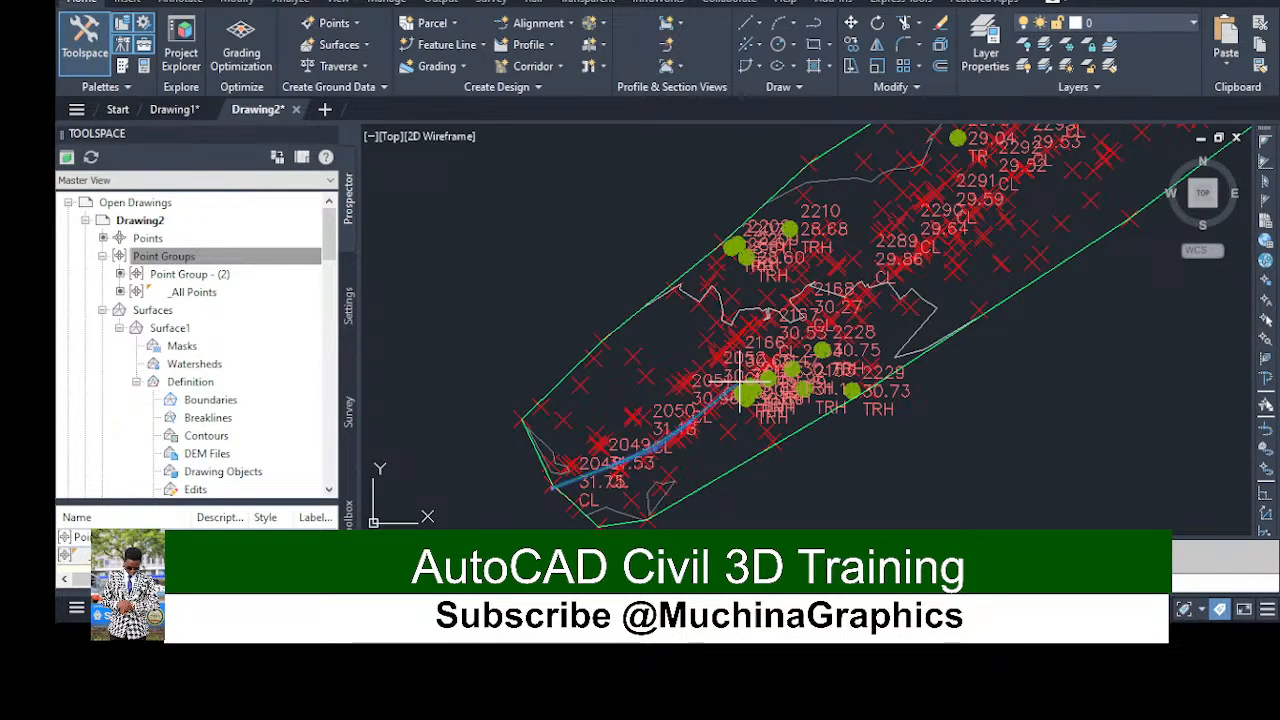
left_click(800, 332)
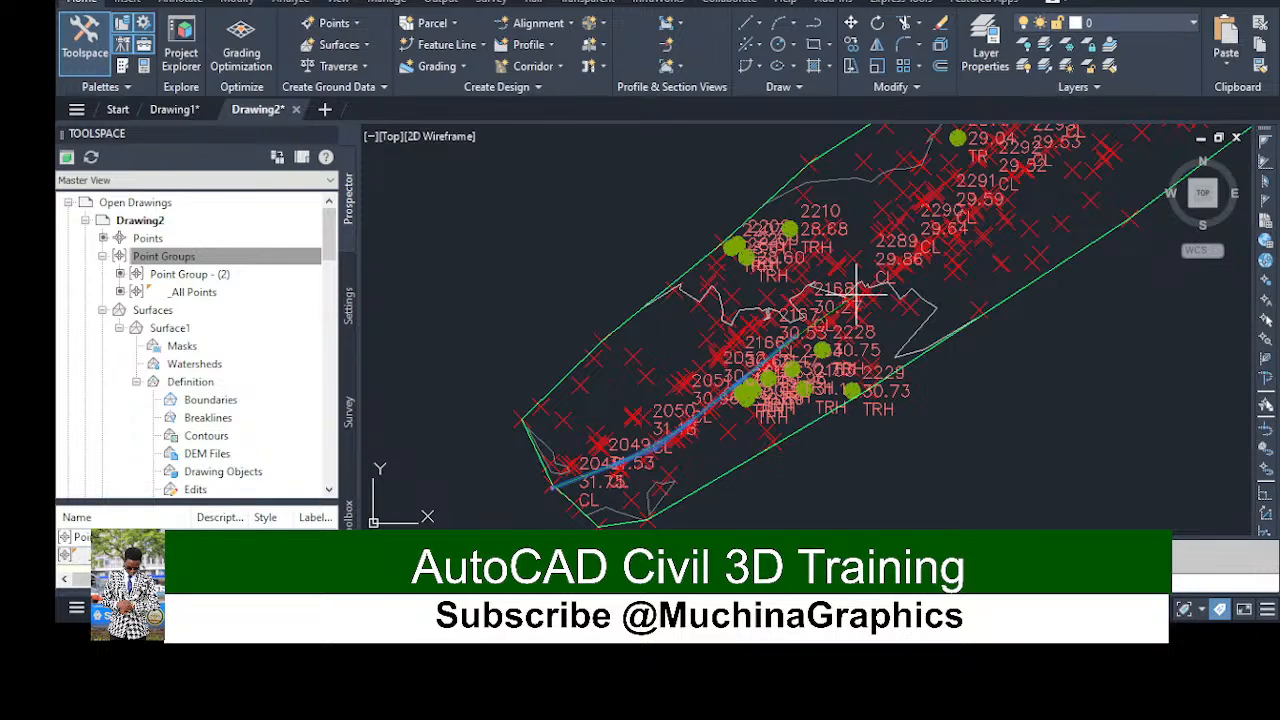
left_click(857, 292)
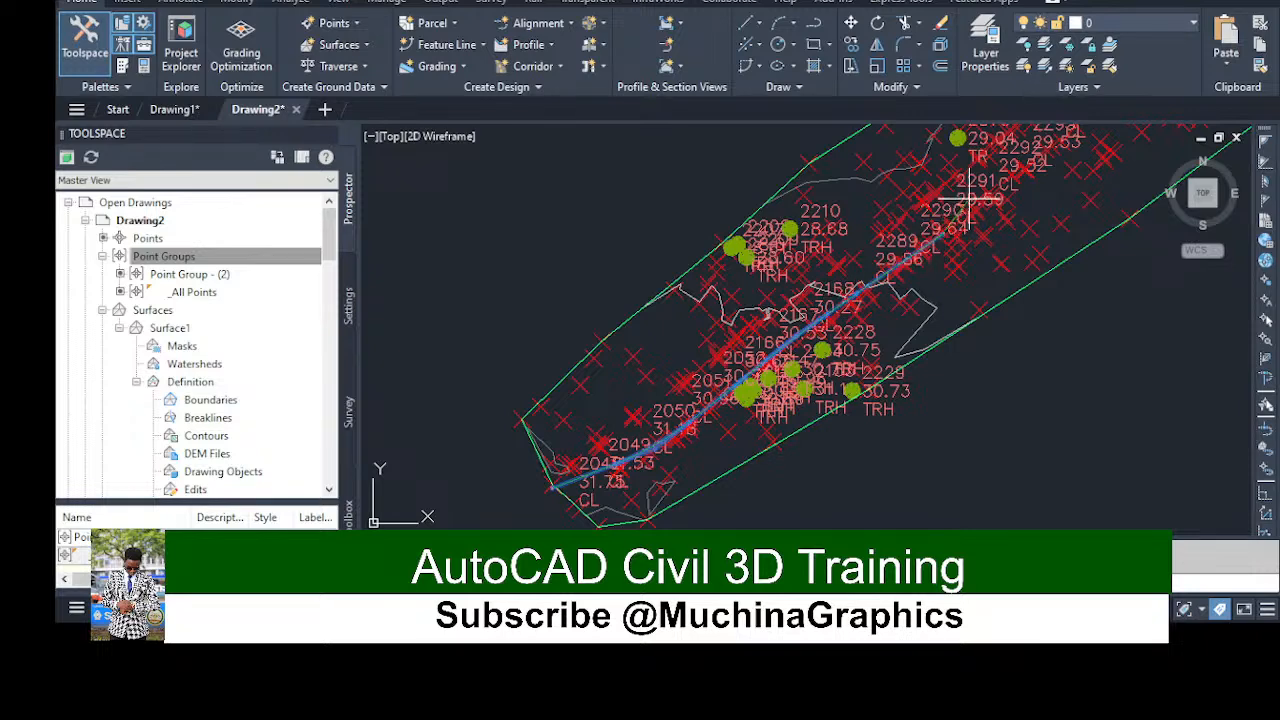
Extend the centreline trace northeast through CL points 2291 to 2296
scroll(985, 182, "down", 4)
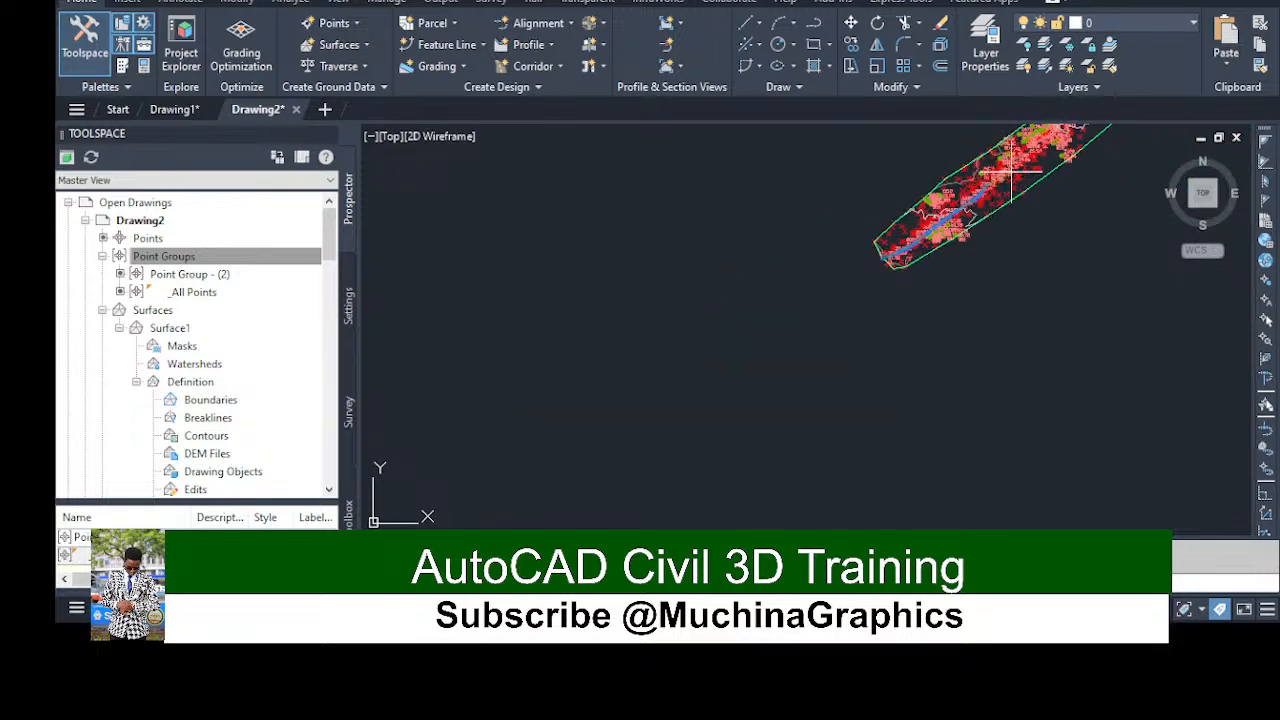
scroll(1025, 152, "up", 4)
scroll(1025, 152, "up", 4)
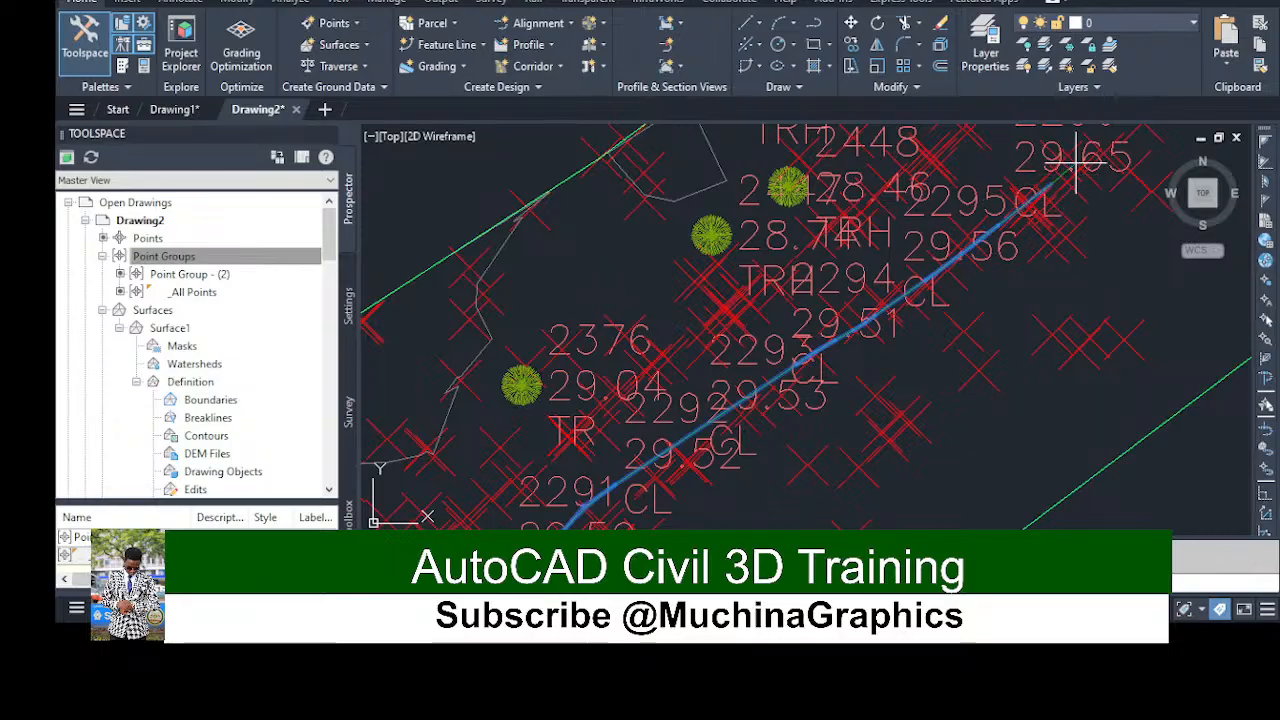
scroll(1075, 160, "down", 3)
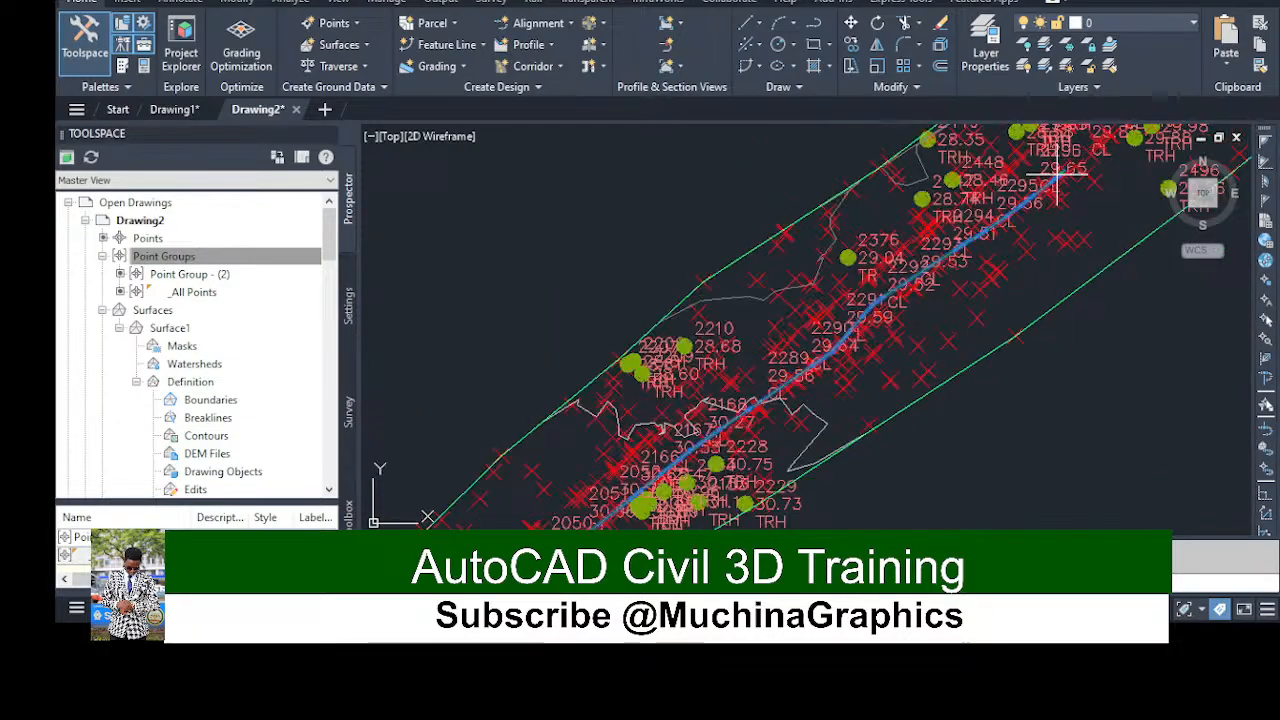
scroll(1099, 148, "up", 1)
scroll(1099, 148, "up", 2)
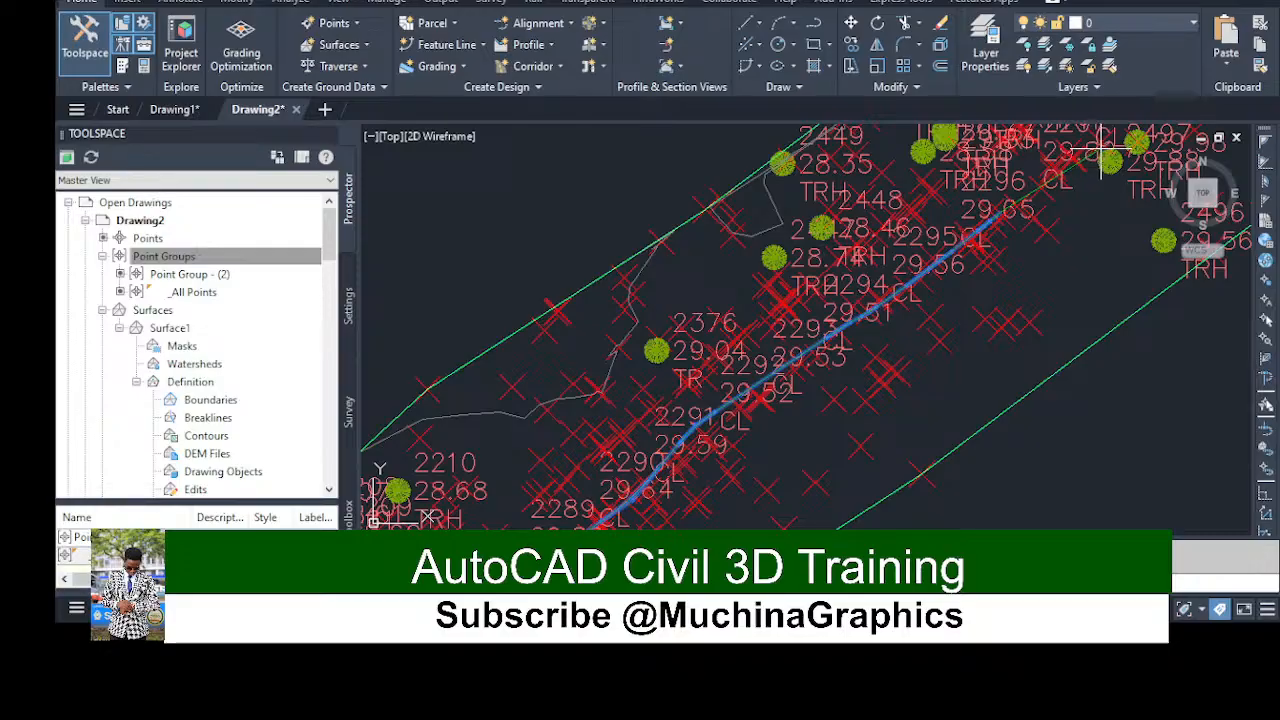
Continue the centreline trace northeast past the tree cluster to about CL point 2773
scroll(1082, 152, "down", 5)
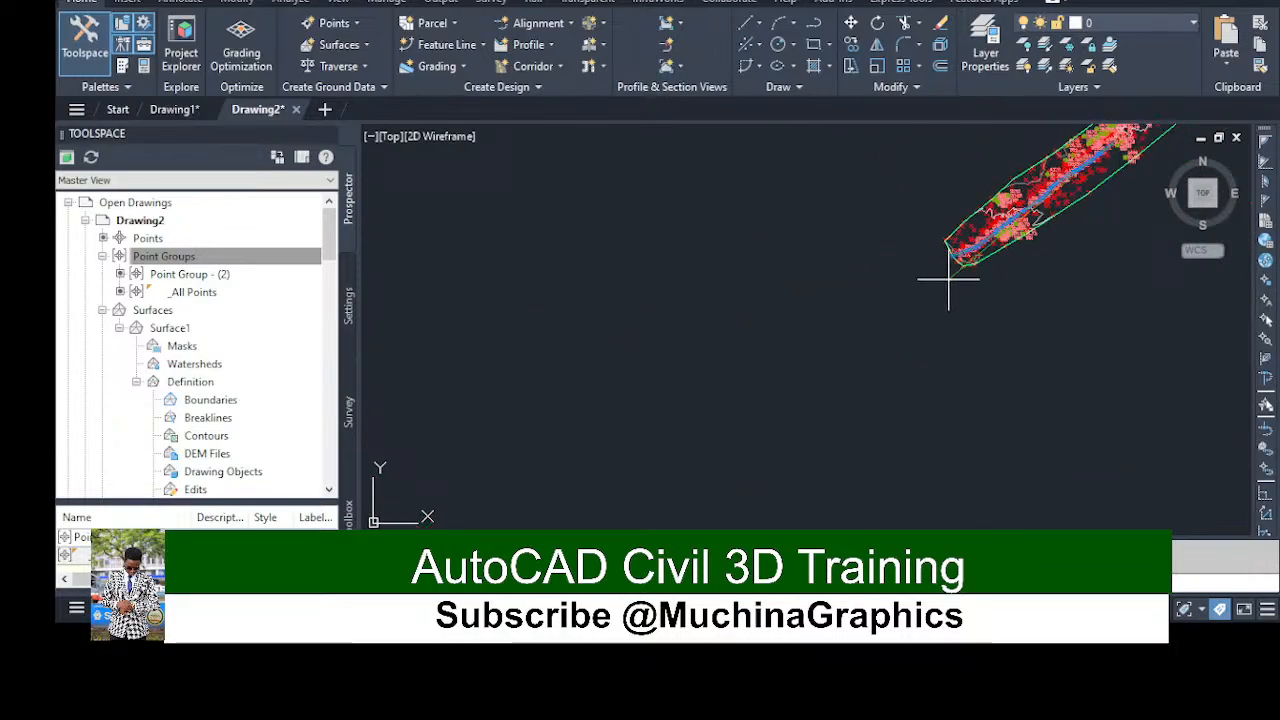
scroll(800, 330, "down", 4)
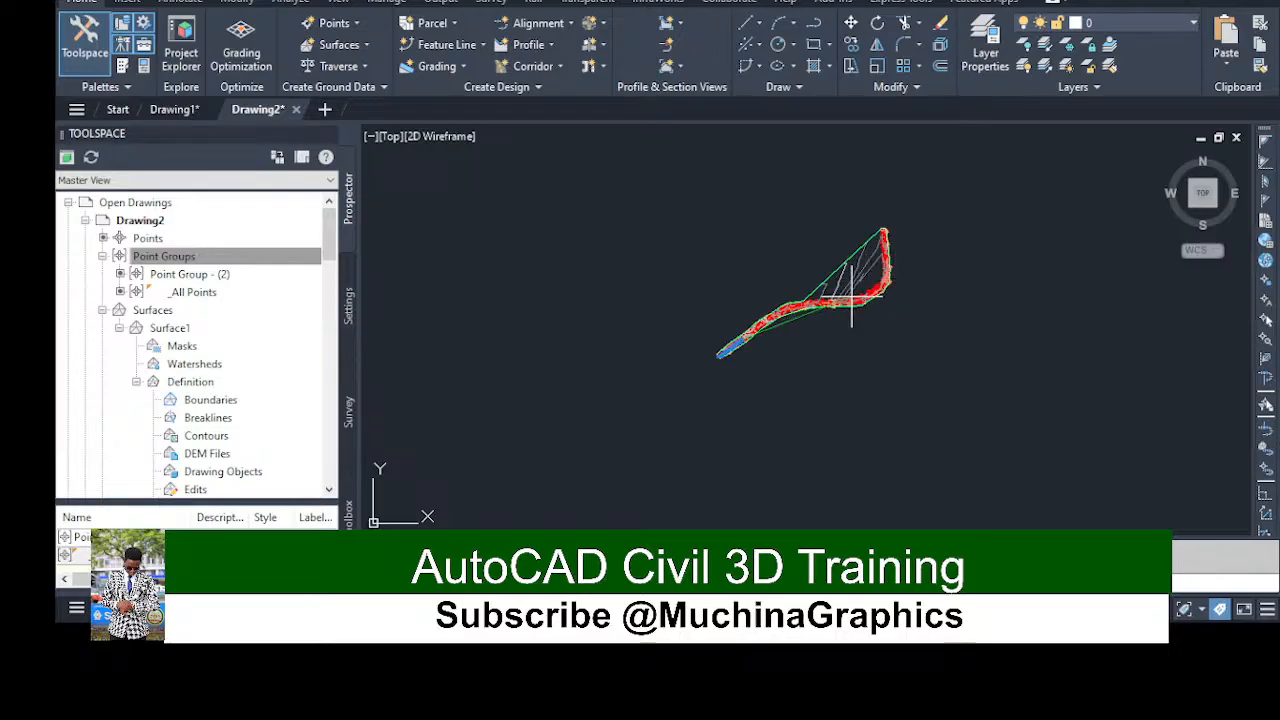
scroll(694, 300, "up", 3)
scroll(587, 360, "up", 3)
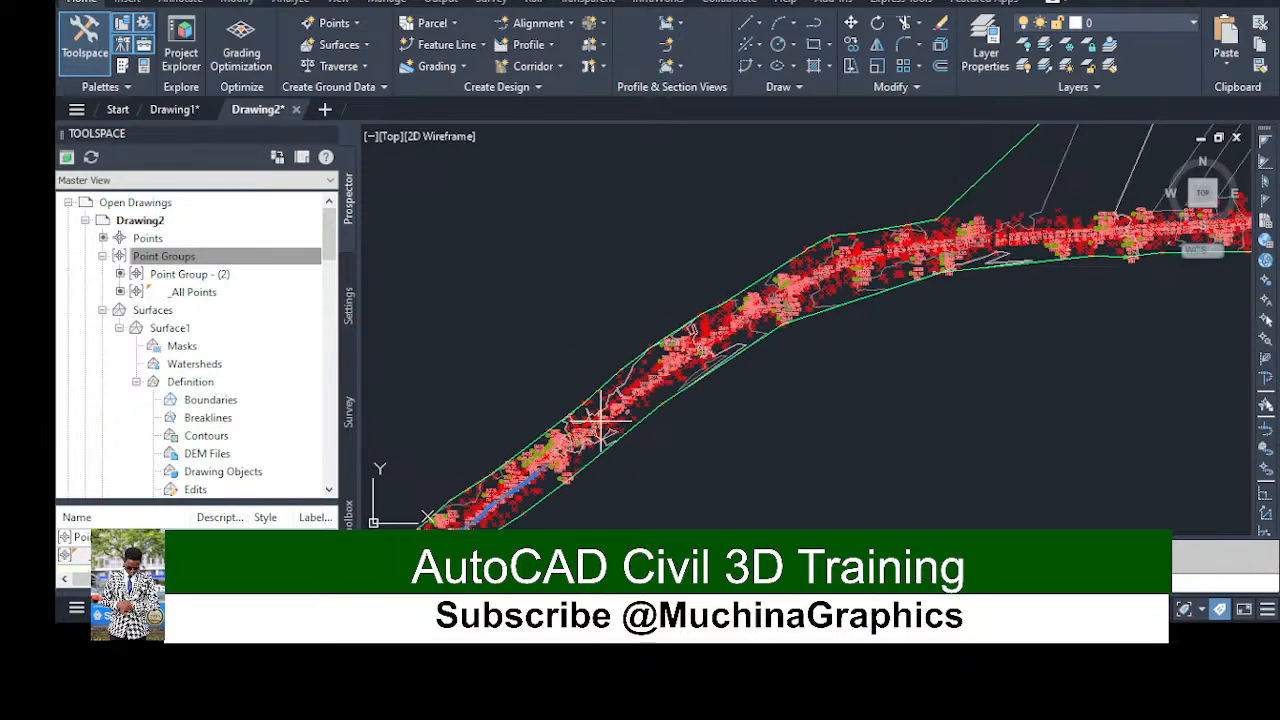
scroll(560, 462, "up", 3)
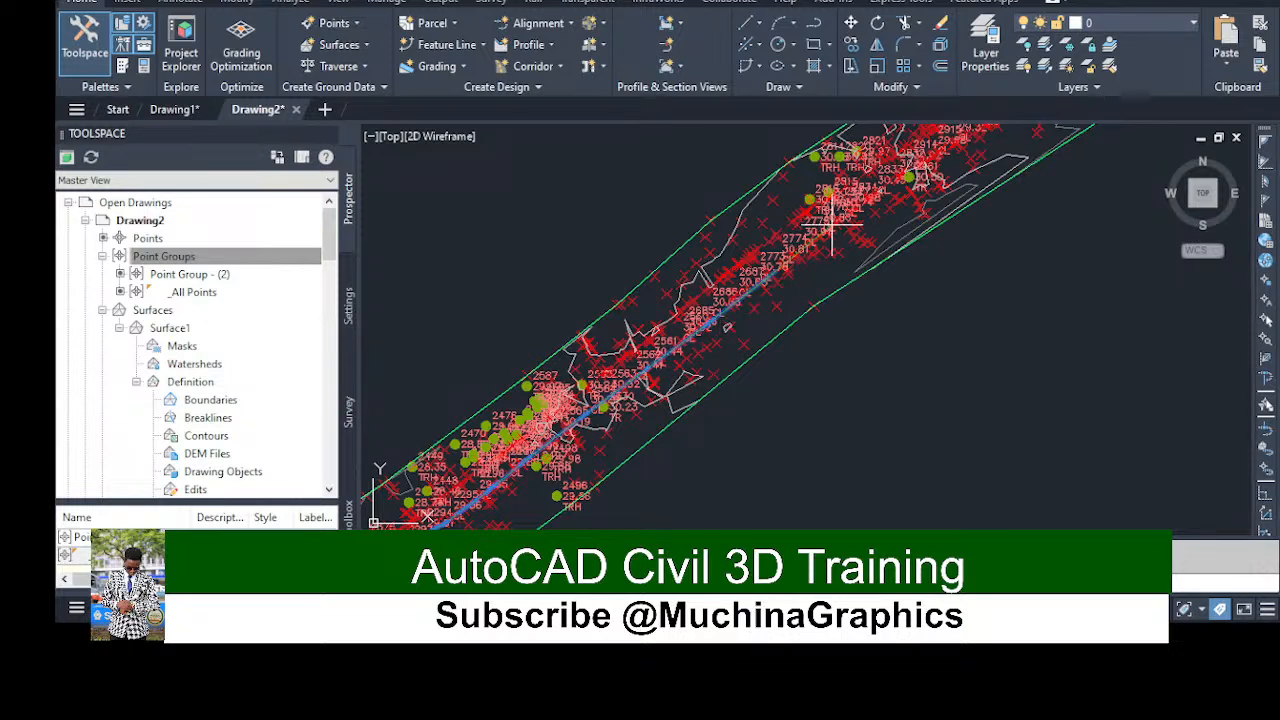
scroll(880, 185, "down", 5)
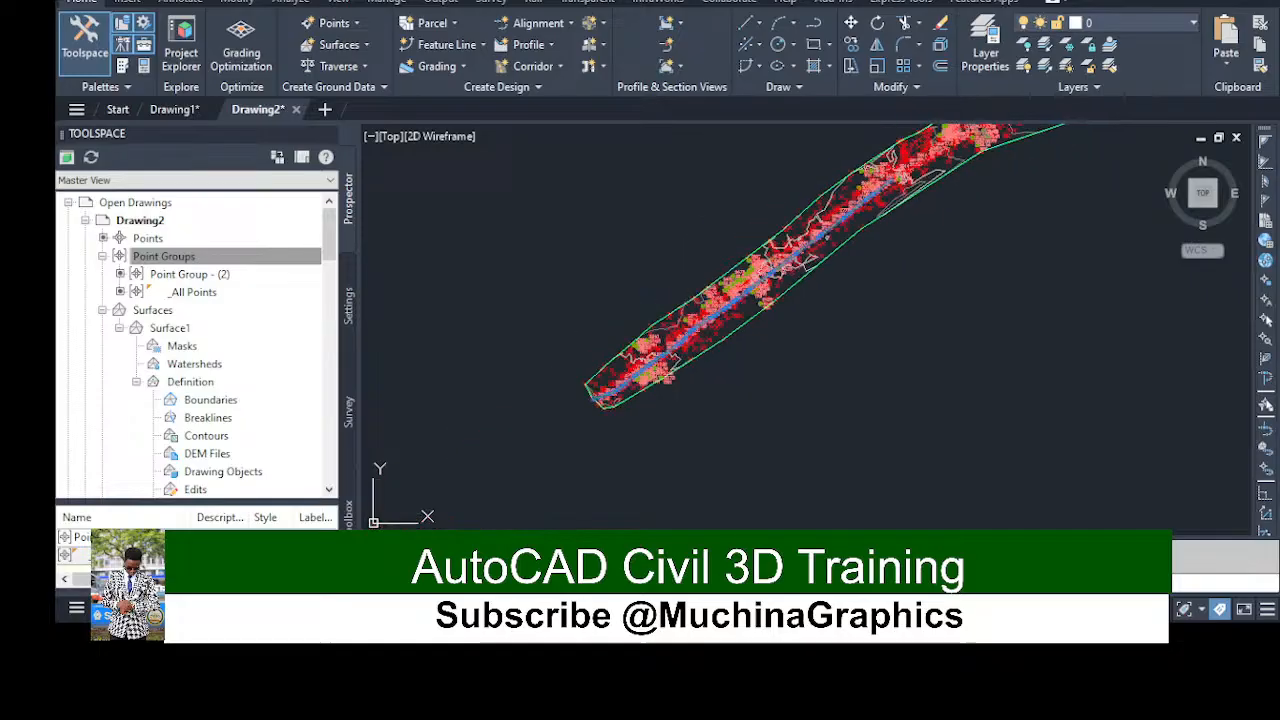
Trace the centreline around the gentle curve and along the east-west stretch to the start of the northward bend
scroll(970, 145, "down", 4)
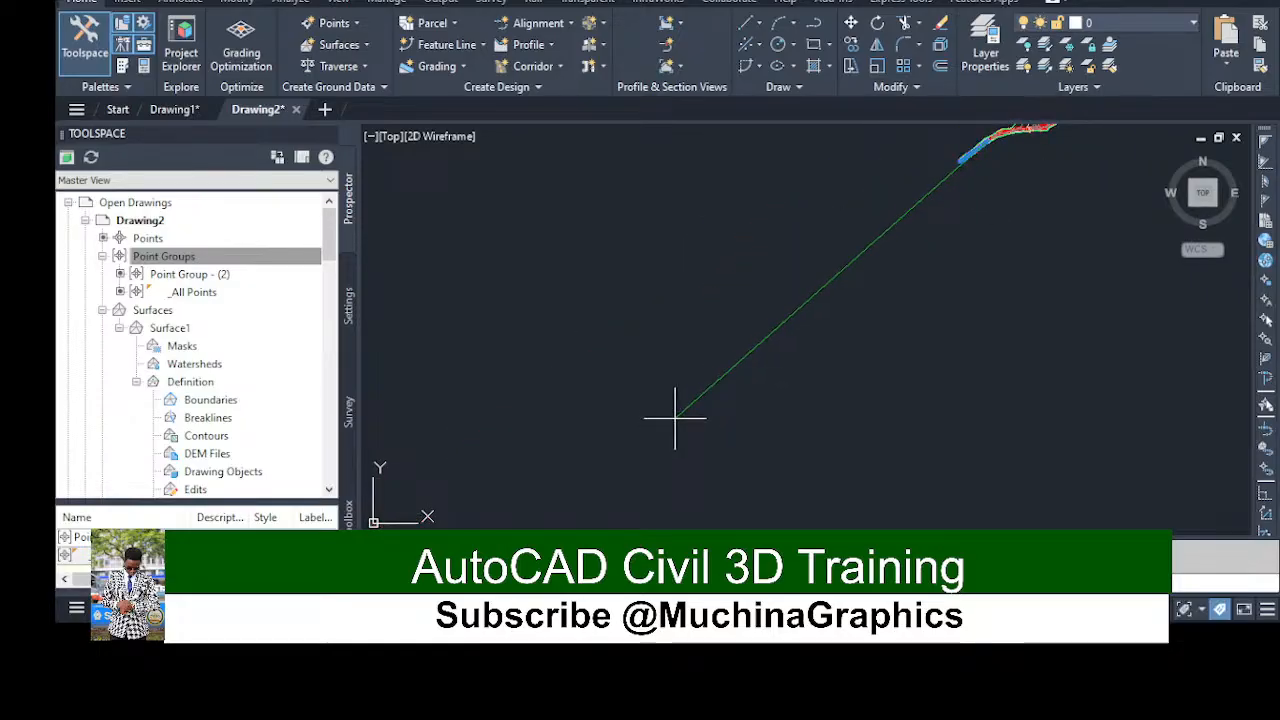
scroll(1005, 230, "up", 3)
scroll(943, 334, "down", 4)
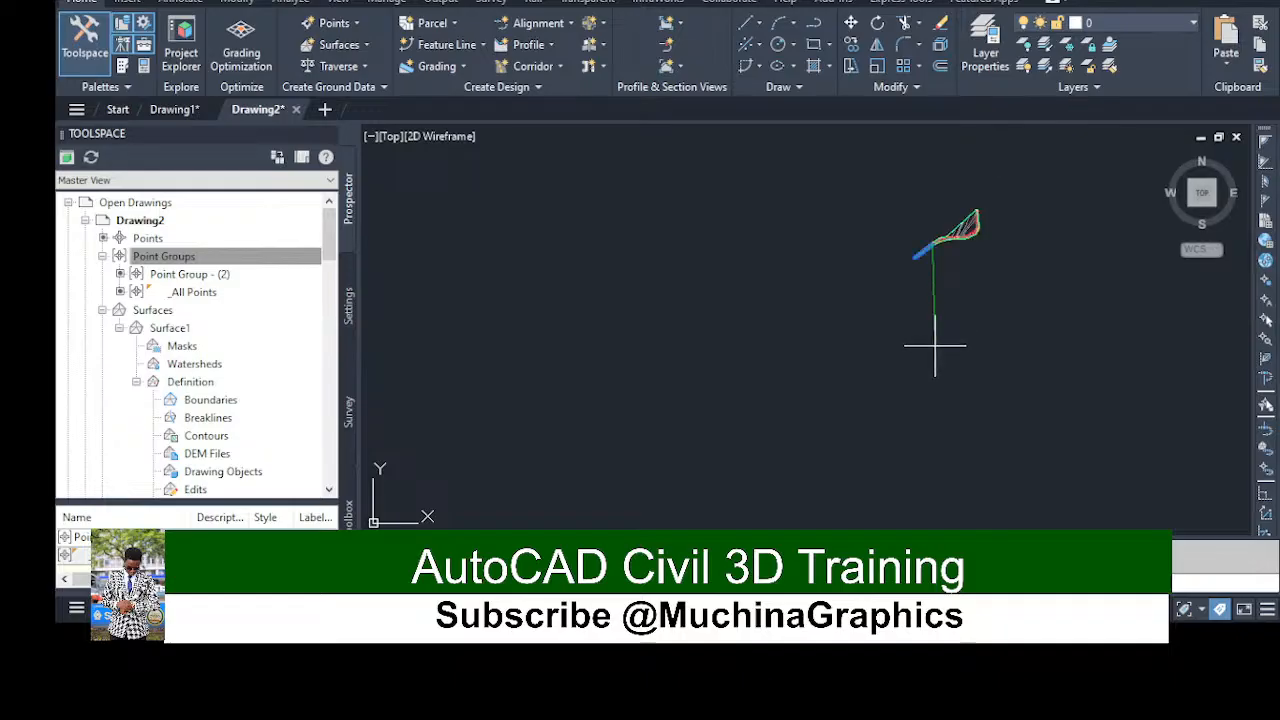
scroll(960, 210, "up", 3)
scroll(960, 210, "up", 4)
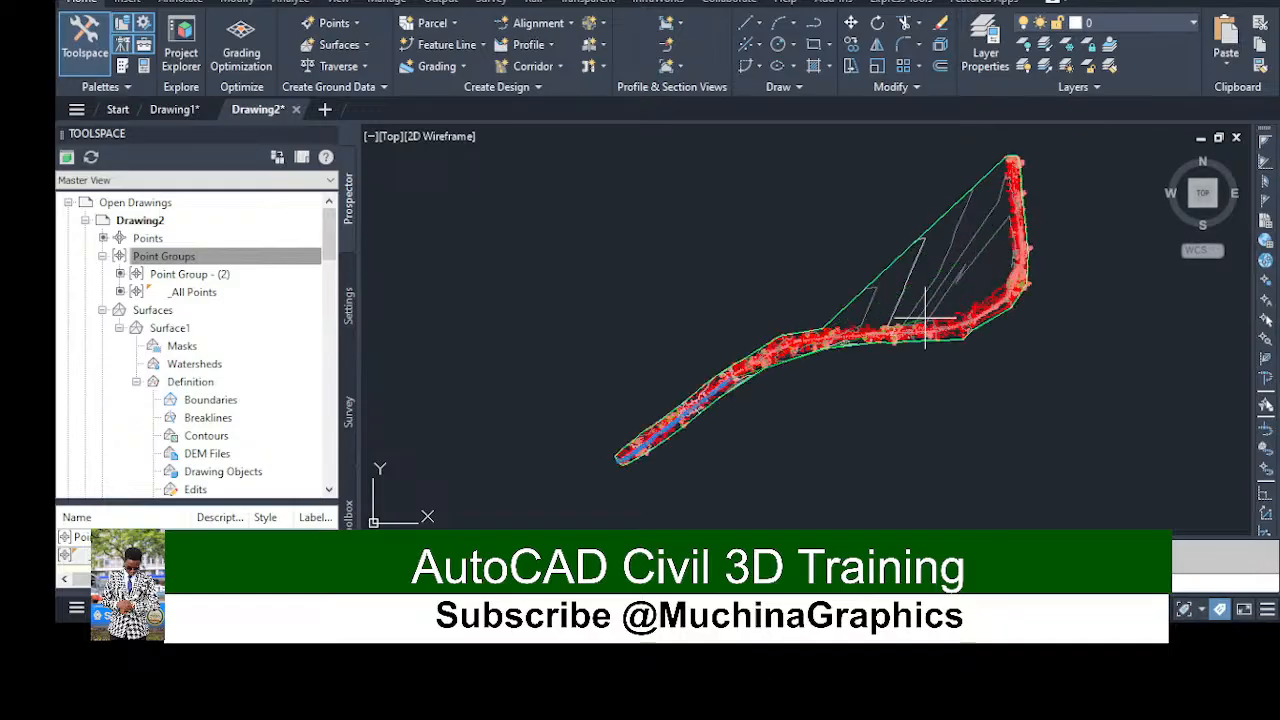
scroll(752, 350, "up", 2)
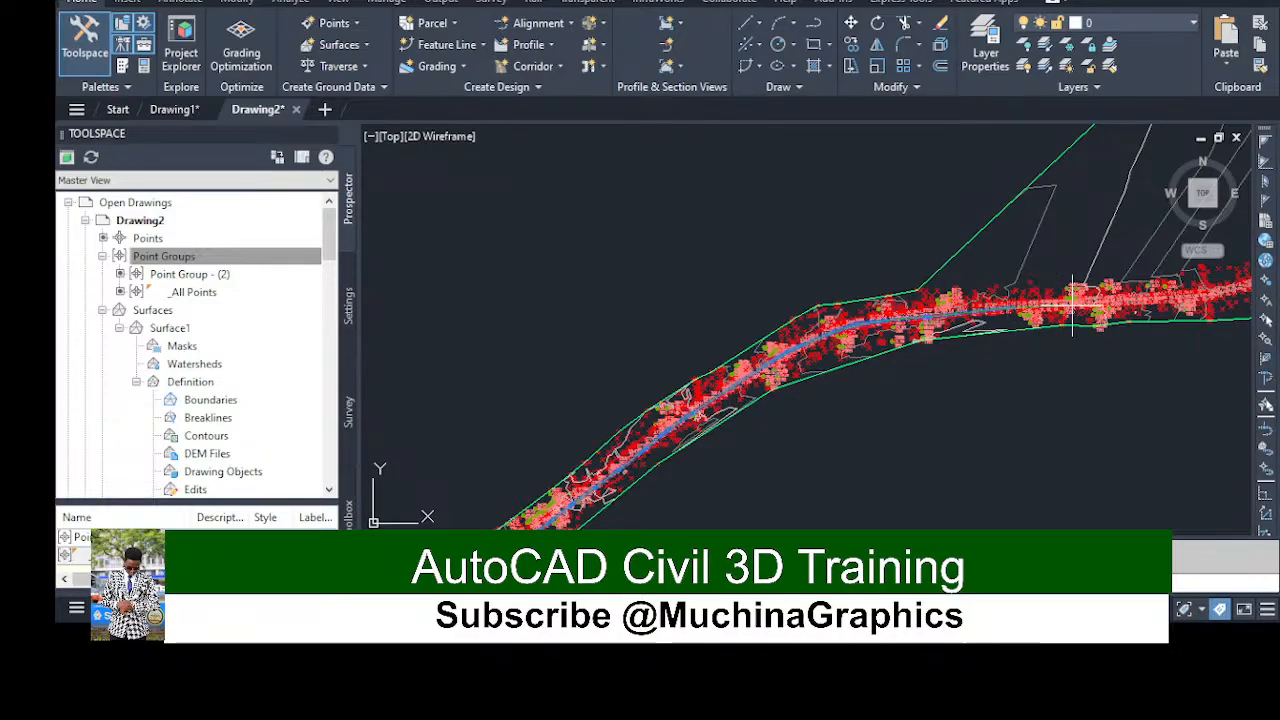
scroll(1130, 300, "down", 3)
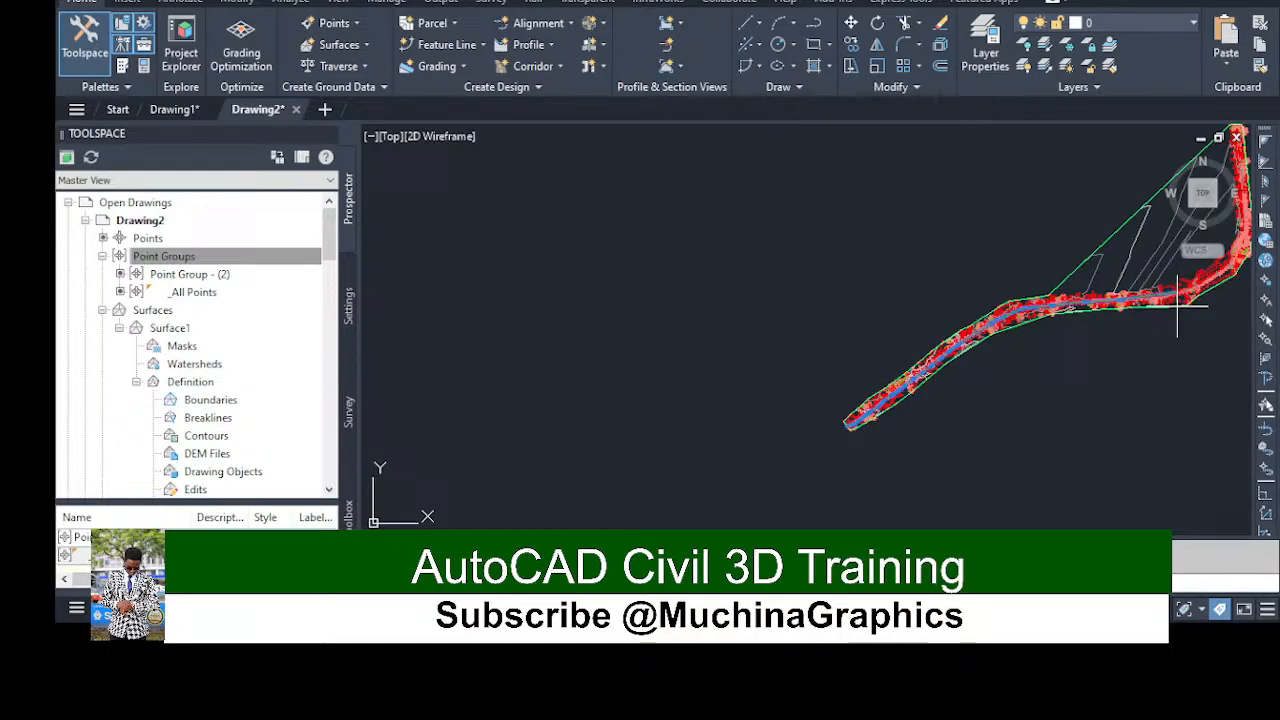
Trace the centreline through the CL points of the northeast-running bend up to the dense tree points
scroll(1110, 349, "down", 2)
scroll(1190, 285, "up", 8)
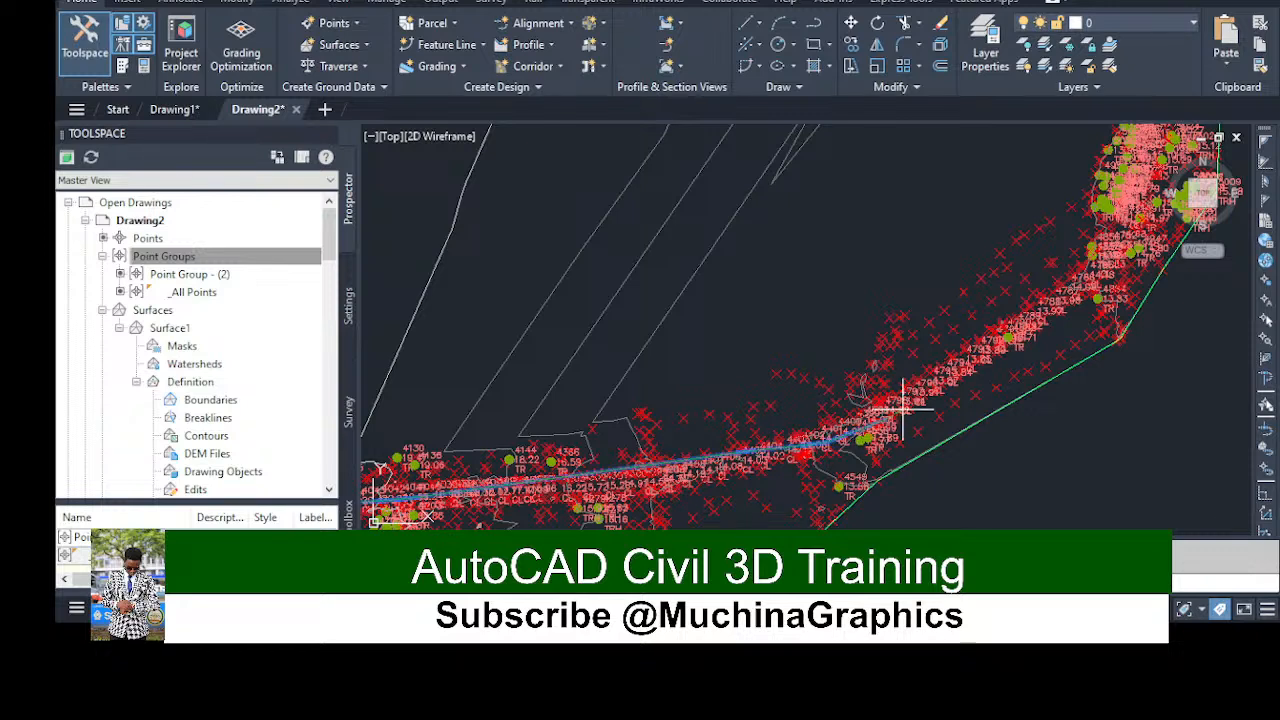
left_click(968, 364)
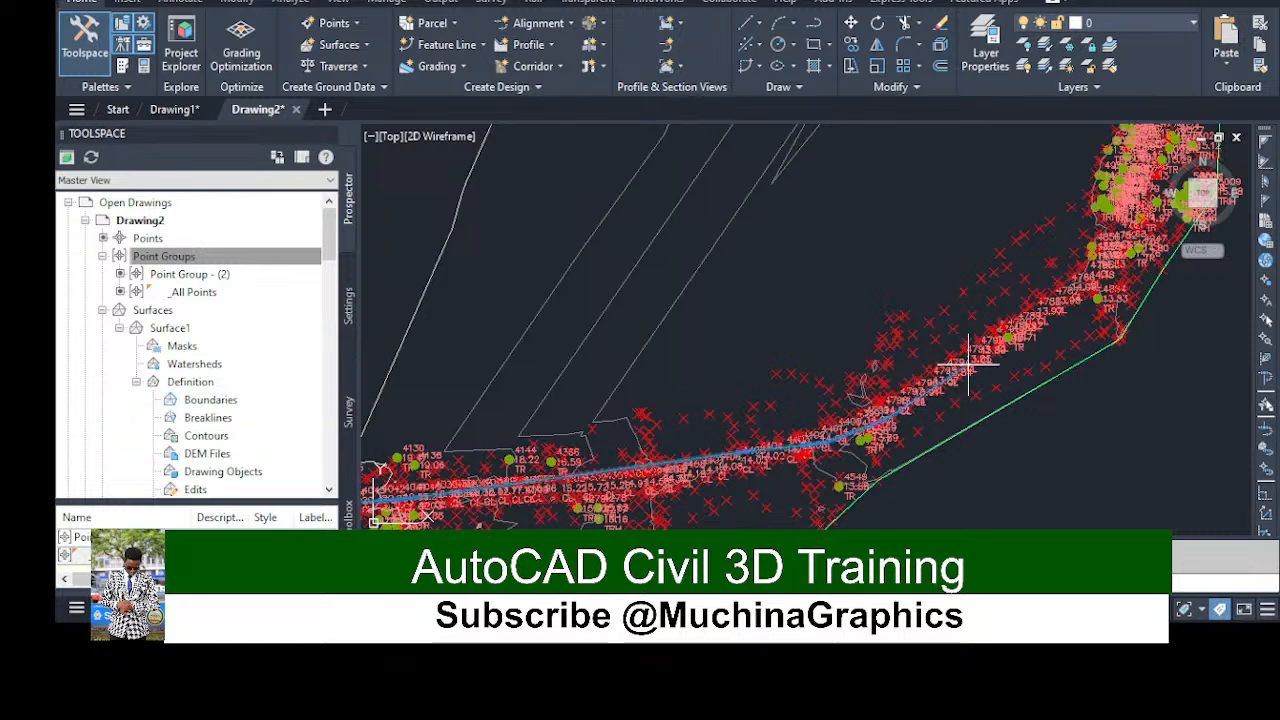
left_click(1023, 329)
left_click(1072, 288)
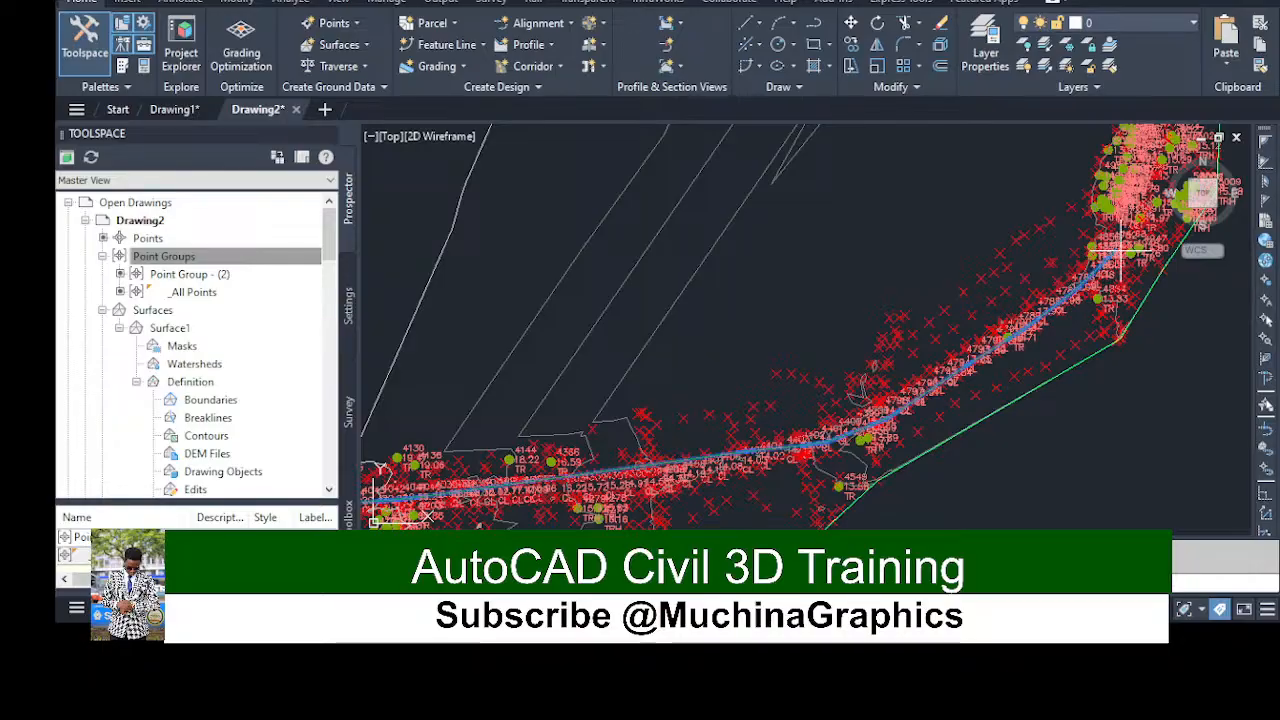
Carry the centreline trace around the end of the bend and up the northern stretch of the road
scroll(1115, 245, "down", 3)
scroll(1070, 217, "down", 3)
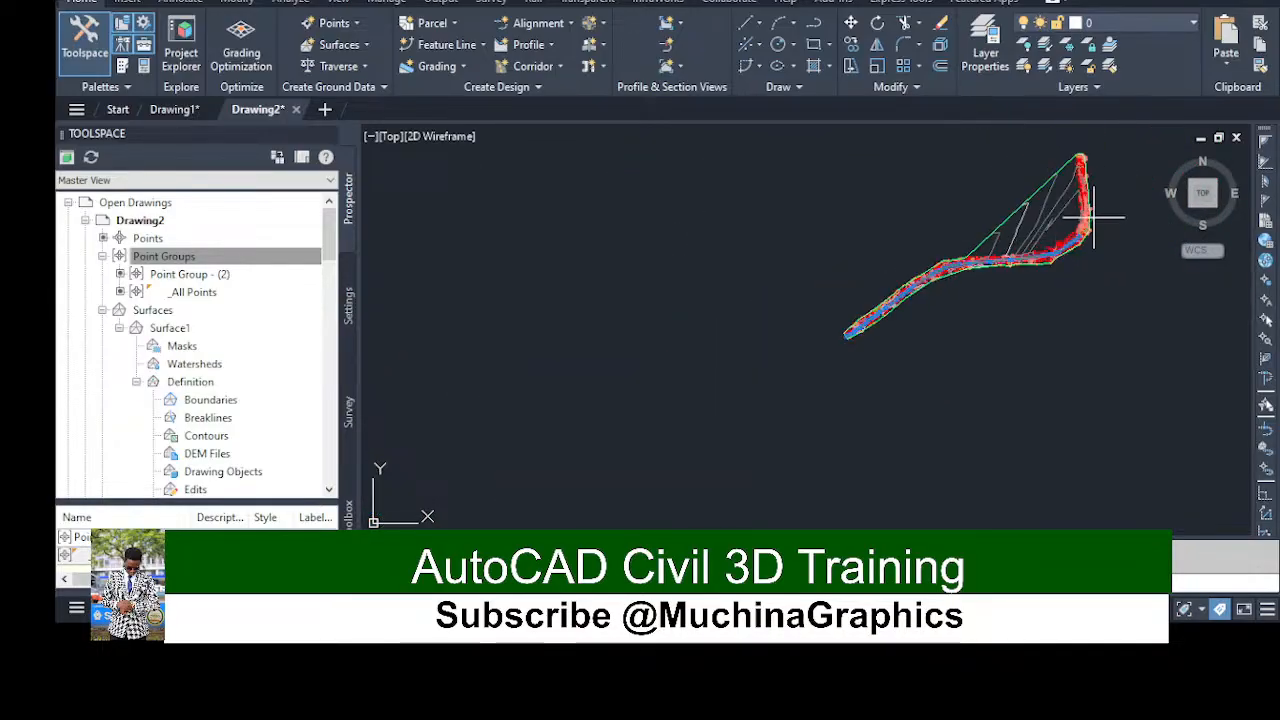
scroll(1090, 210, "up", 5)
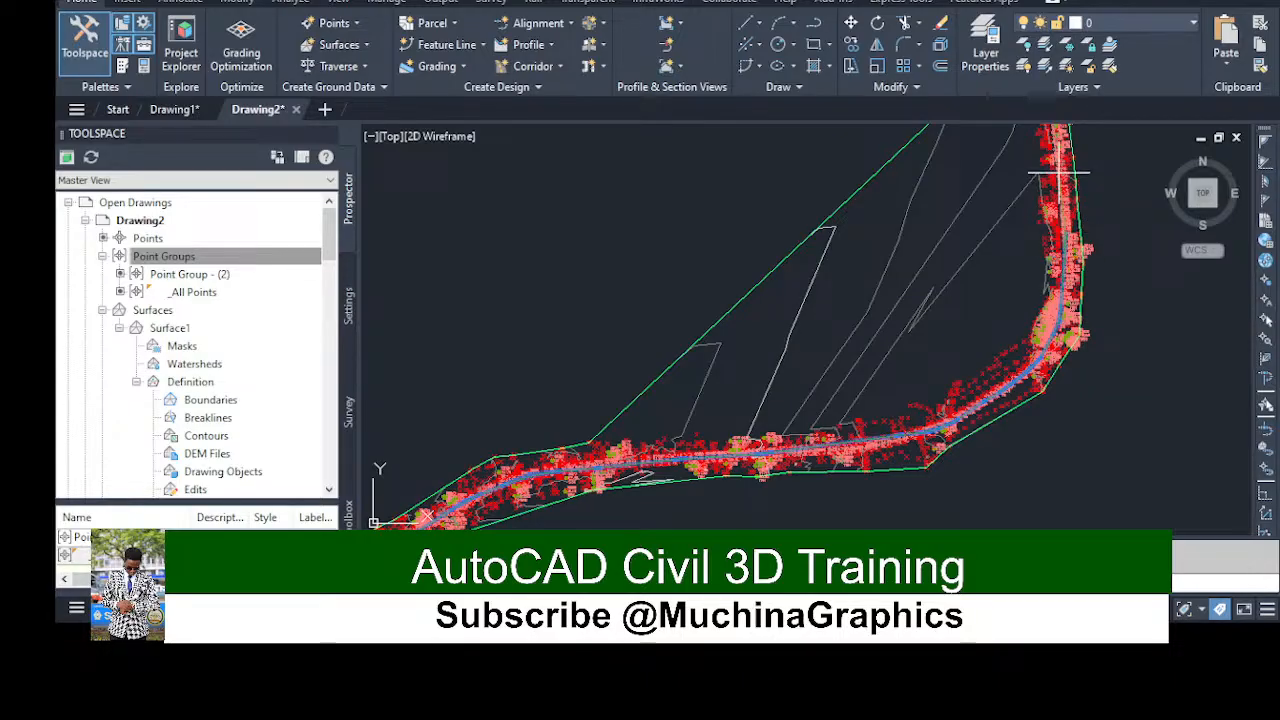
scroll(1062, 180, "down", 5)
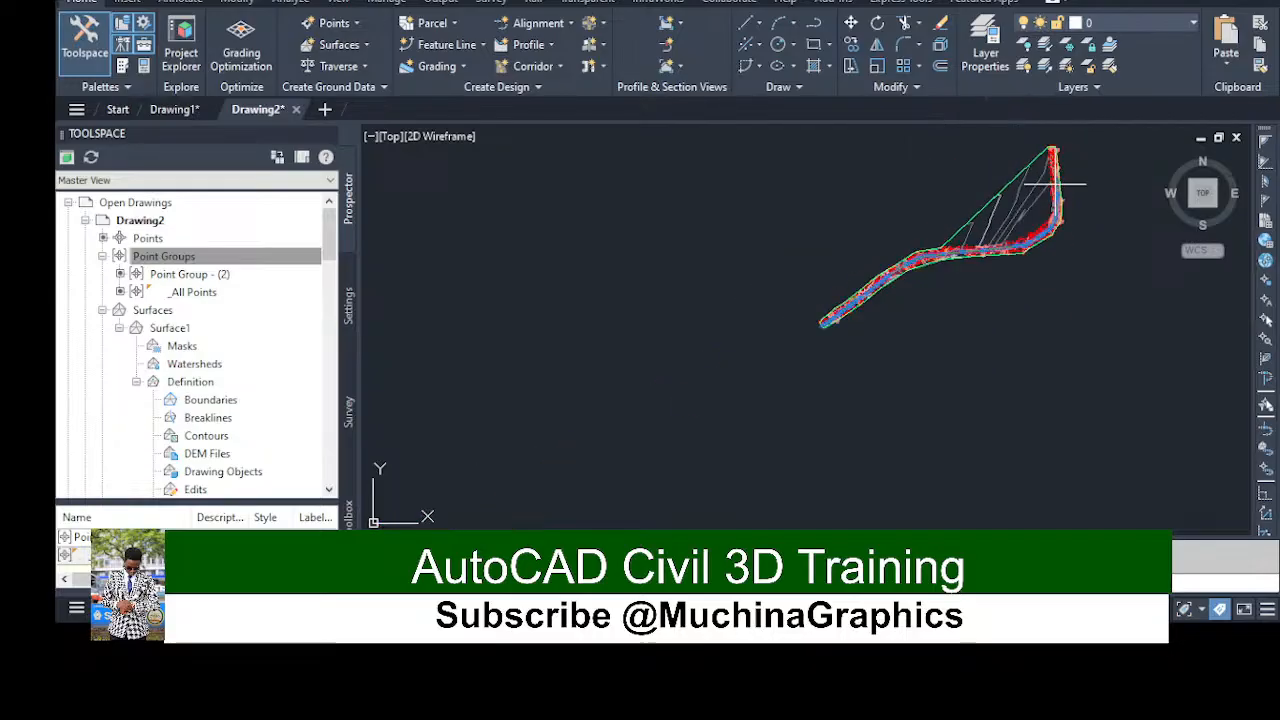
scroll(1045, 185, "up", 5)
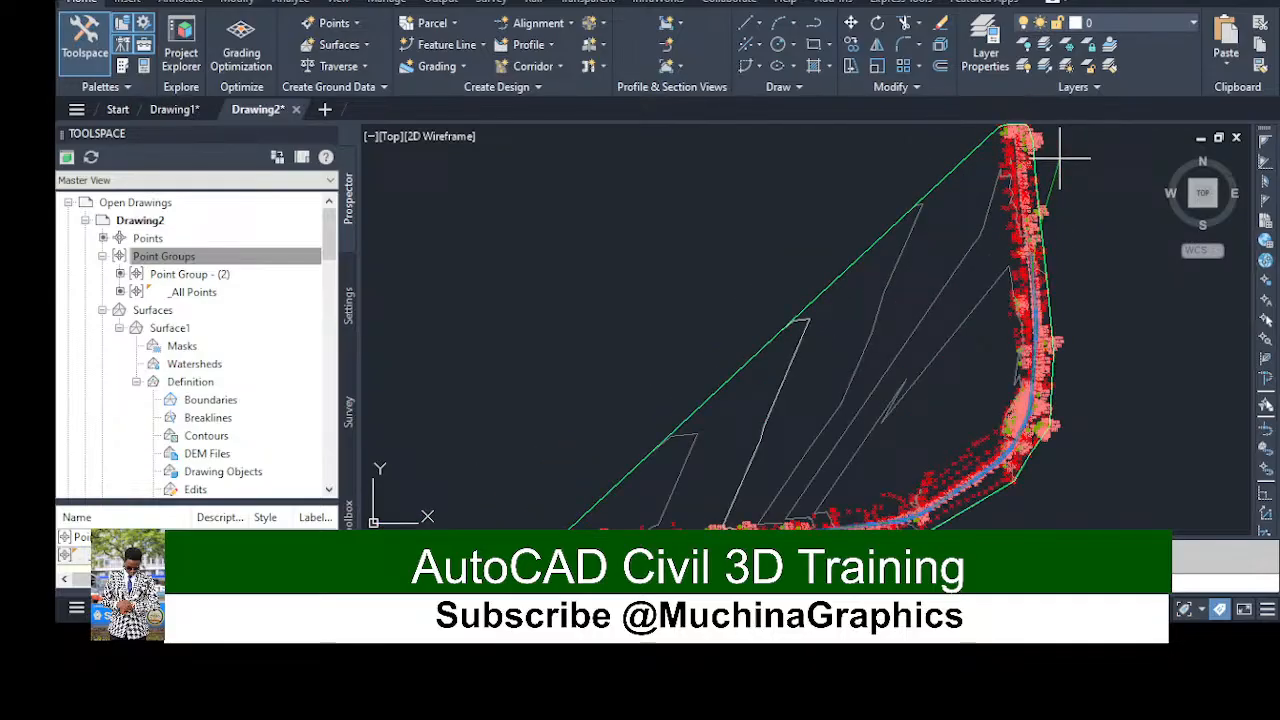
Finish the centreline at the road's north end and create the alignment with station labels along it
scroll(1025, 142, "down", 4)
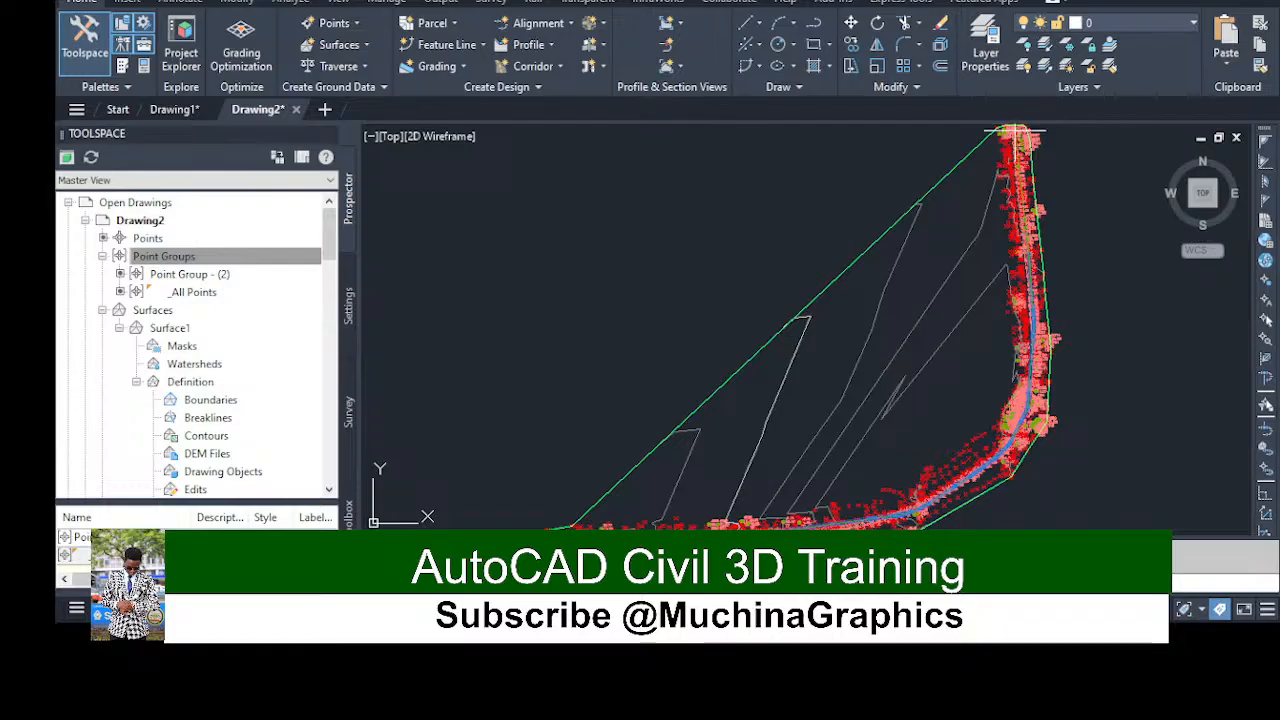
scroll(1018, 158, "down", 3)
scroll(1018, 150, "up", 3)
scroll(1017, 145, "up", 4)
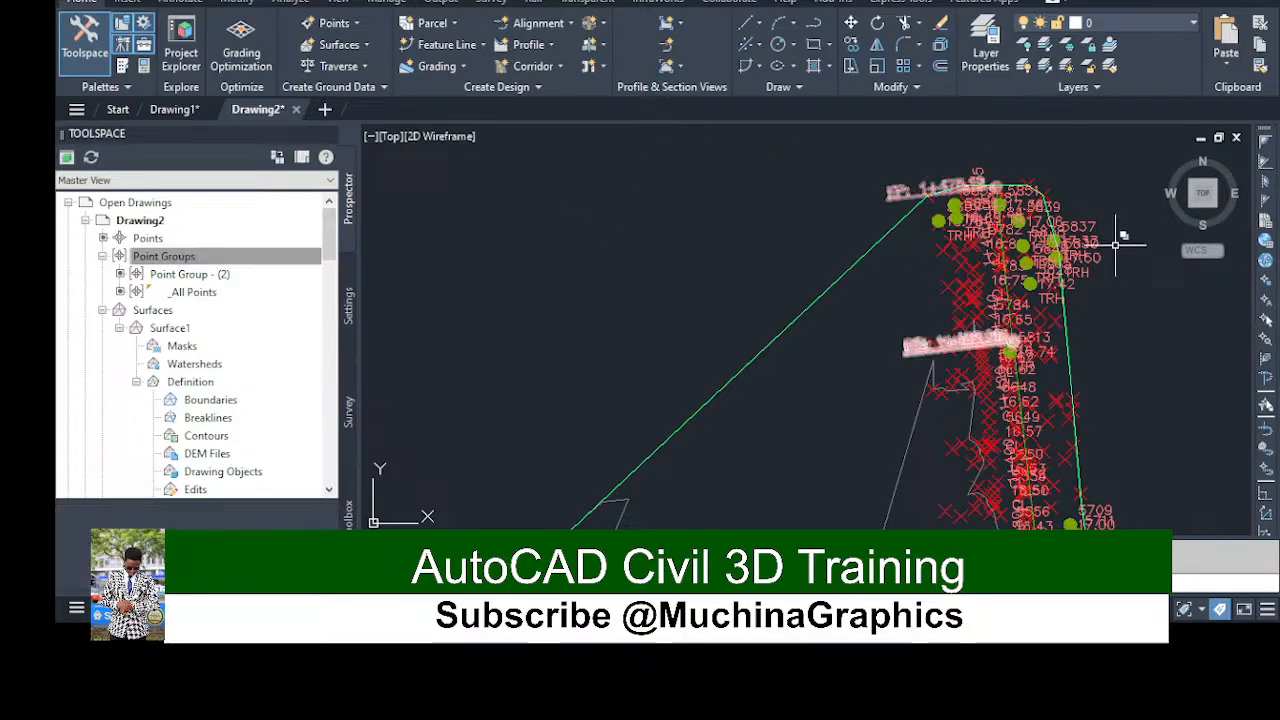
Insert the surface profile view in the drawing, with its lower-left corner just below the road's southwest end
scroll(1052, 370, "down", 4)
scroll(1108, 466, "down", 5)
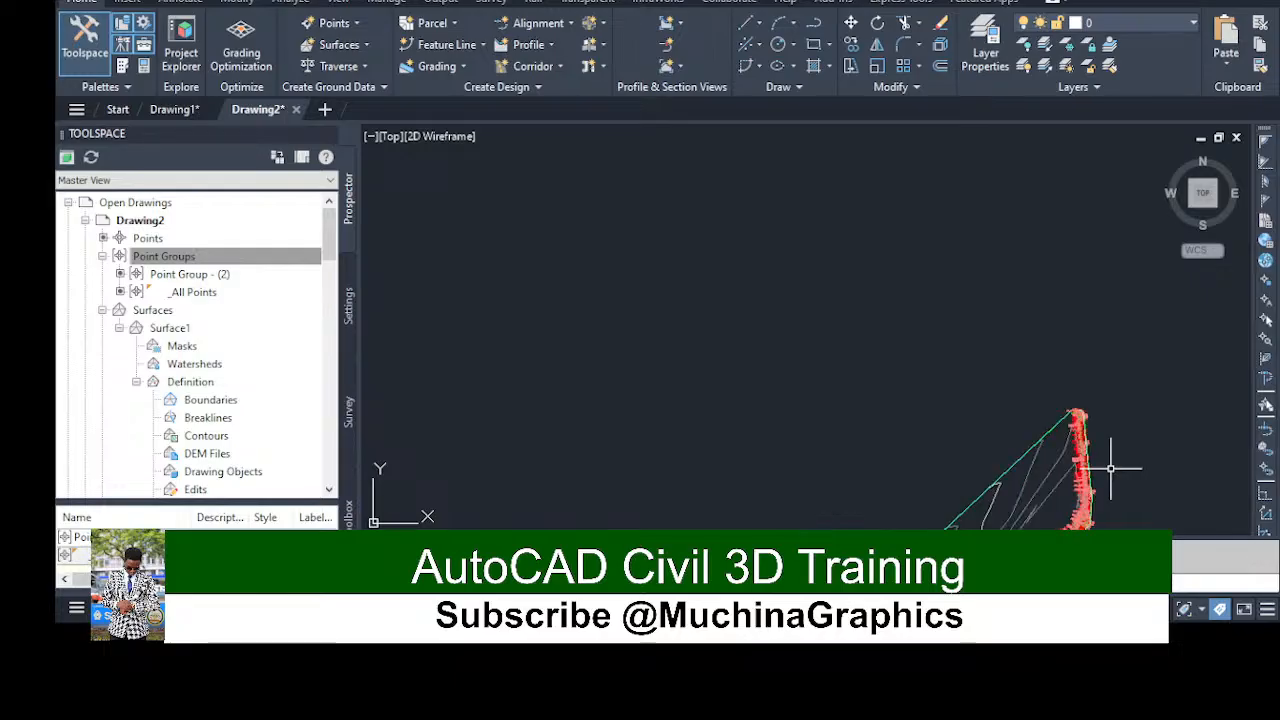
scroll(1075, 512, "up", 8)
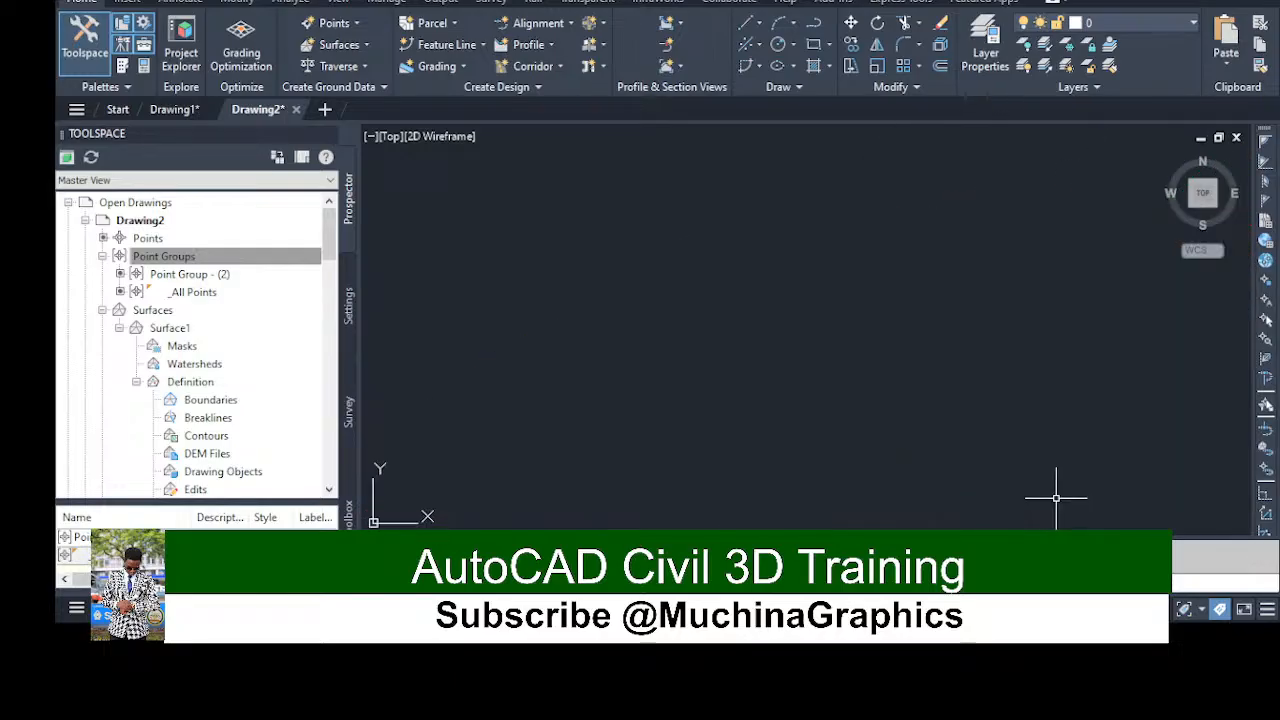
scroll(873, 380, "down", 2)
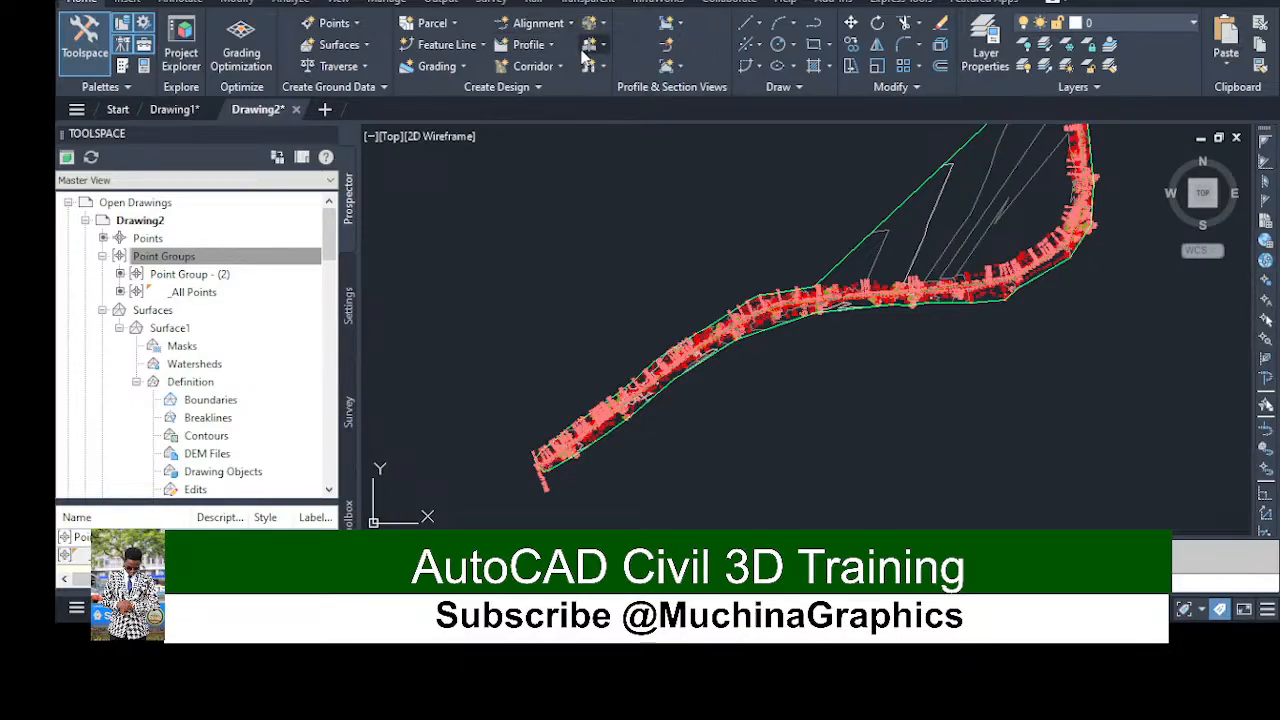
left_click(326, 110)
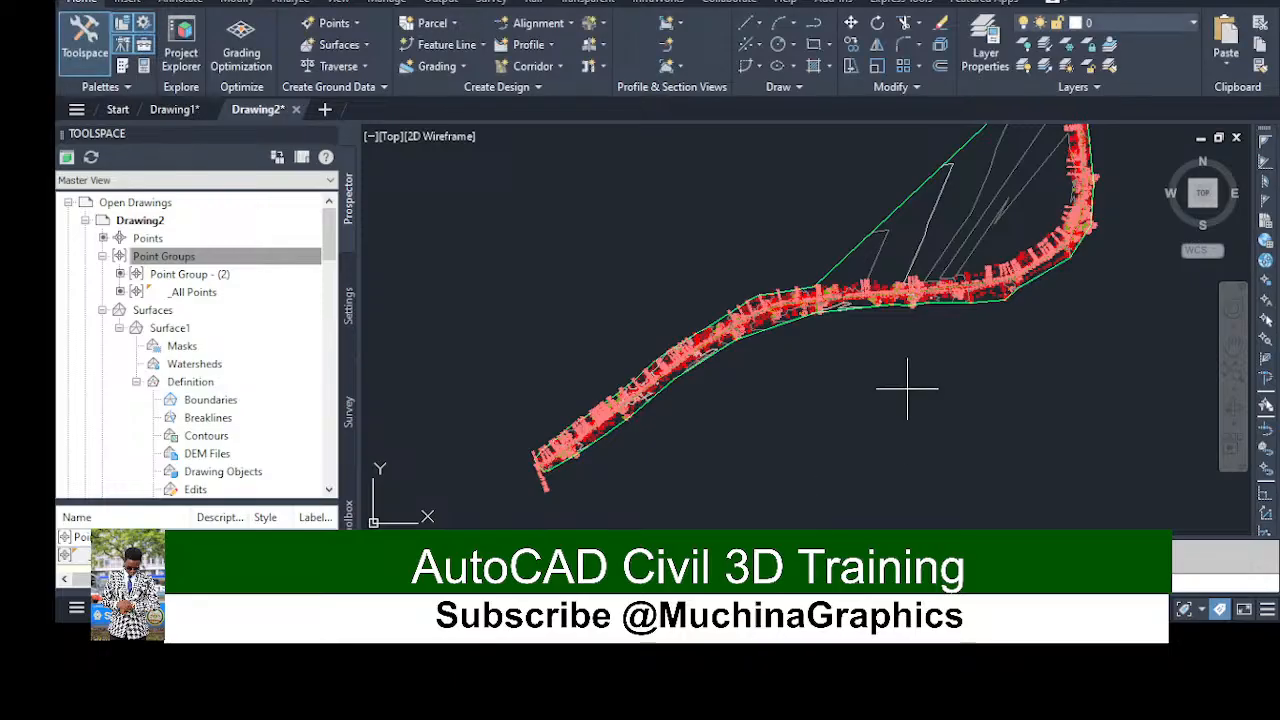
scroll(777, 375, "down", 4)
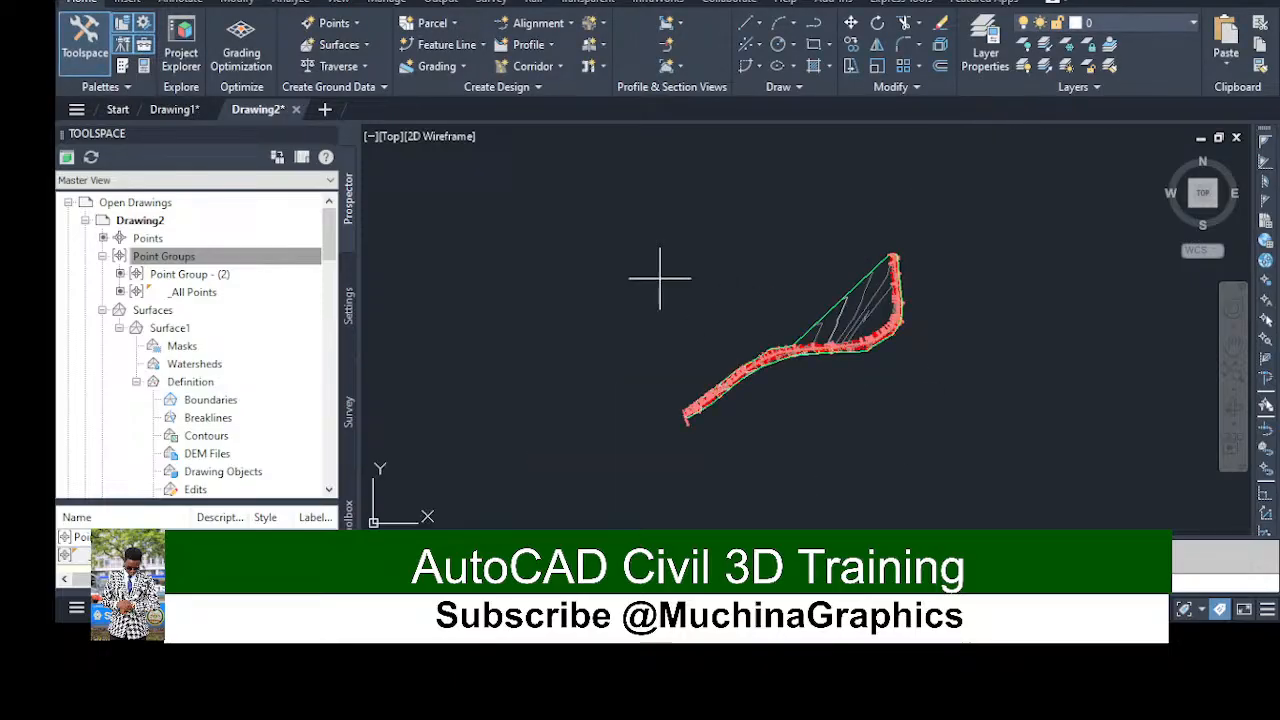
left_click(713, 435)
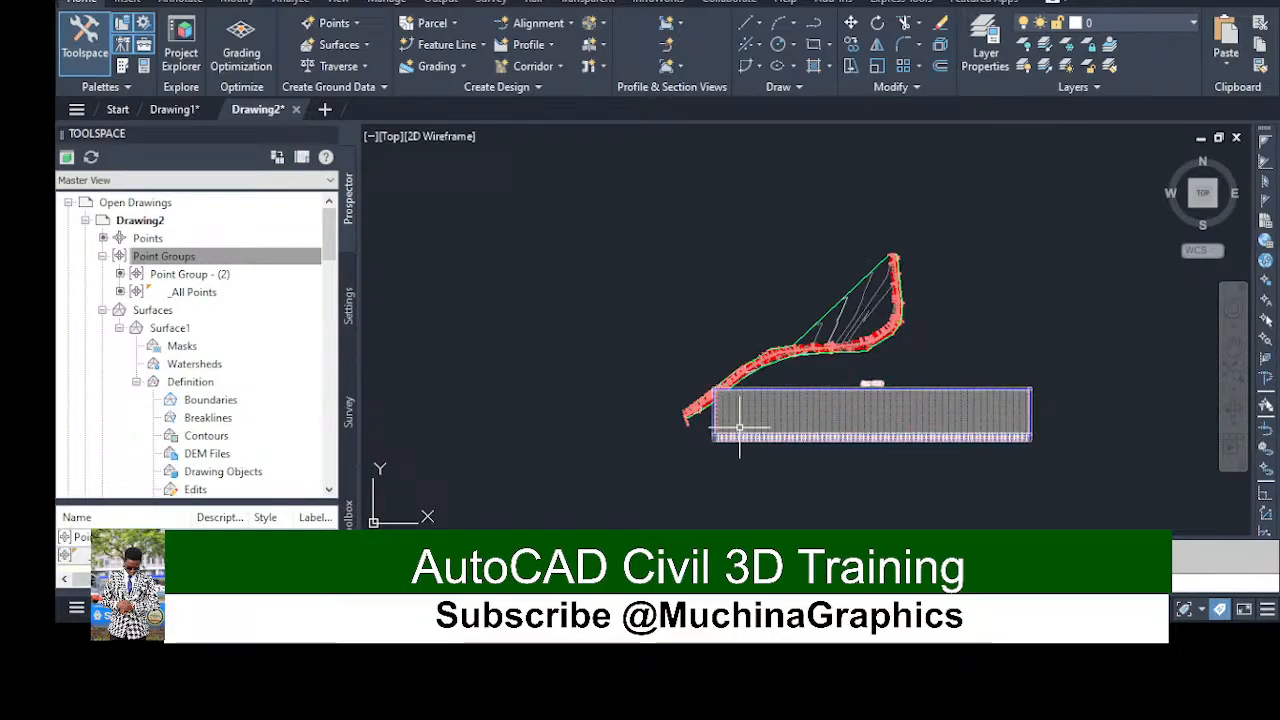
Try to shift the profile view west and slightly north, toward the road's southwest end
scroll(737, 428, "up", 7)
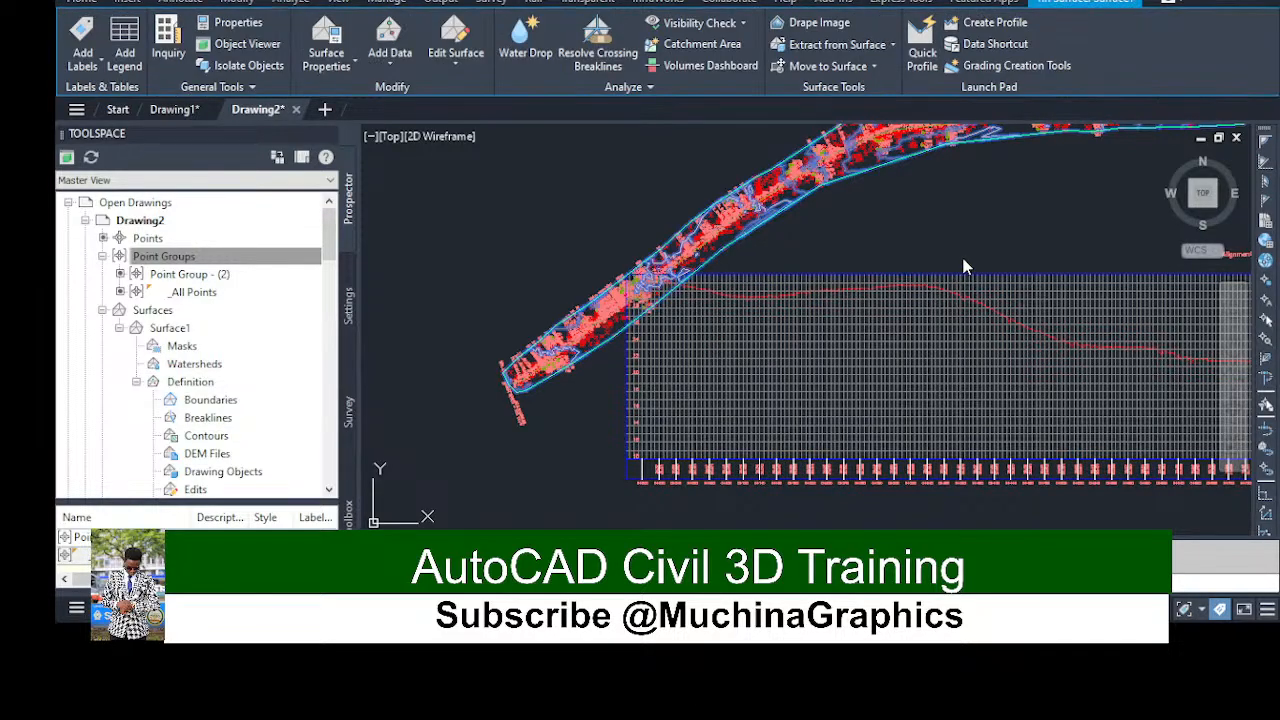
key("Escape")
left_click(786, 400)
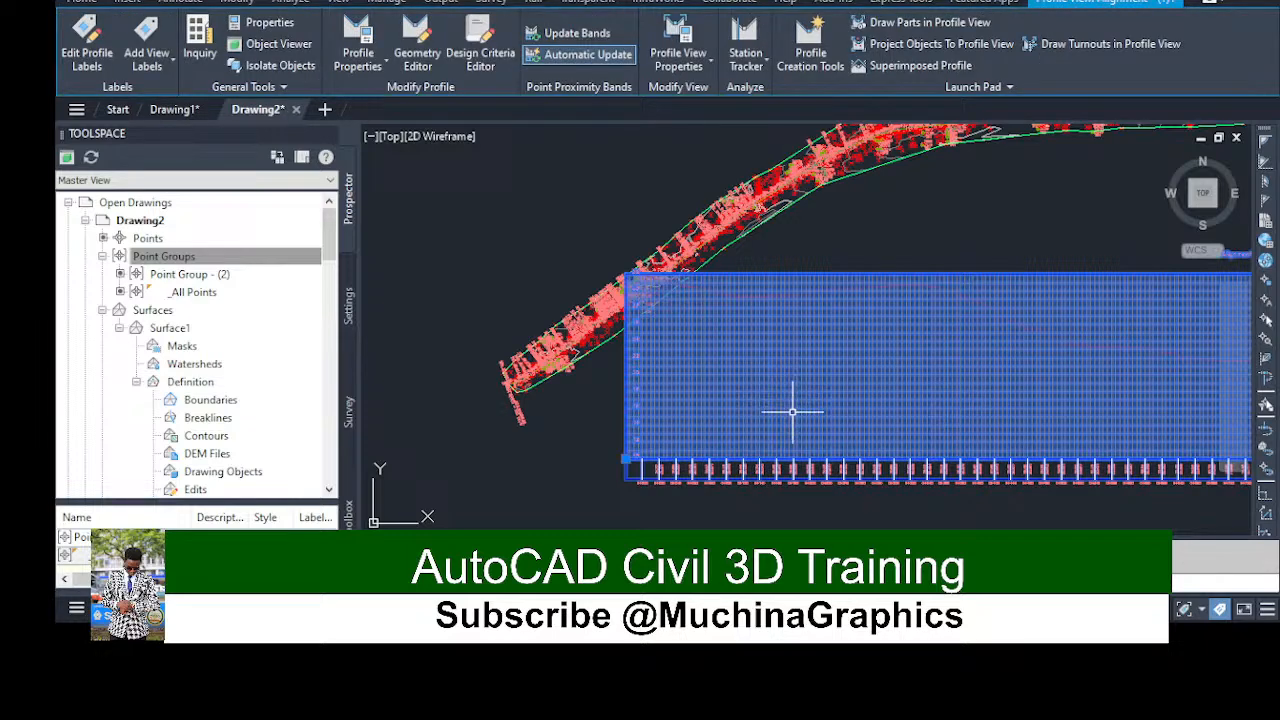
key("Escape")
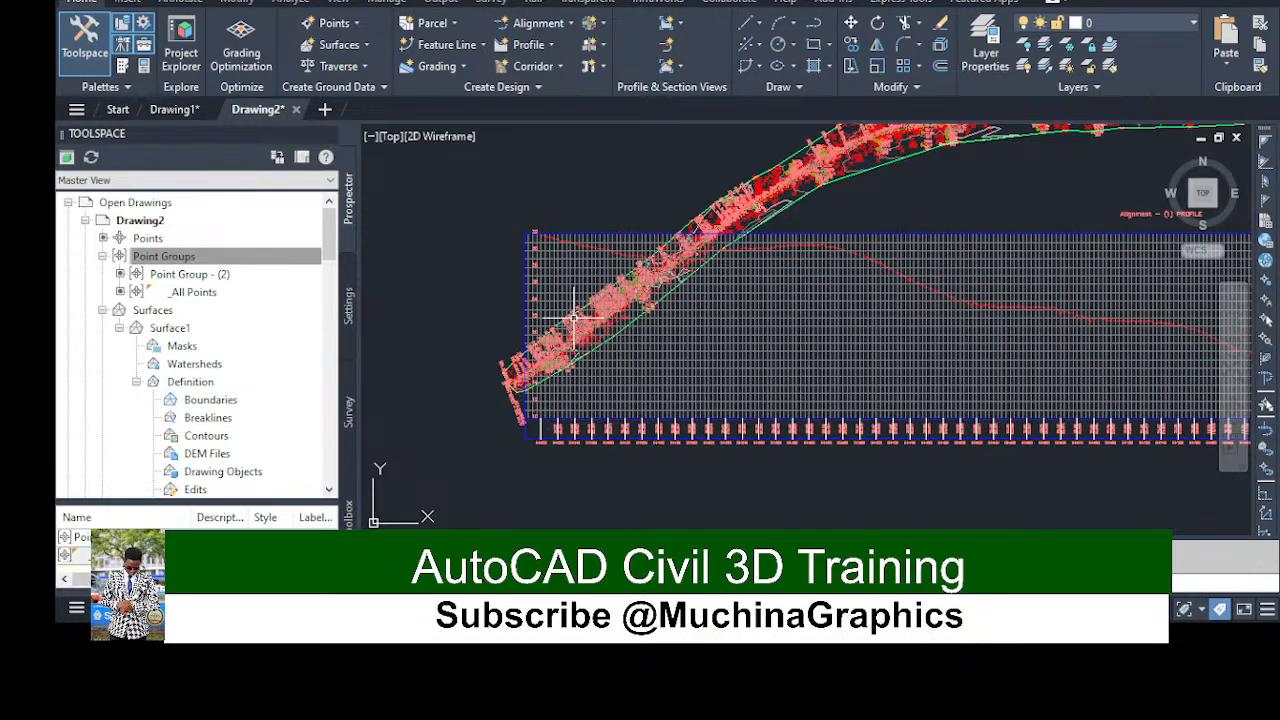
left_click(1015, 311)
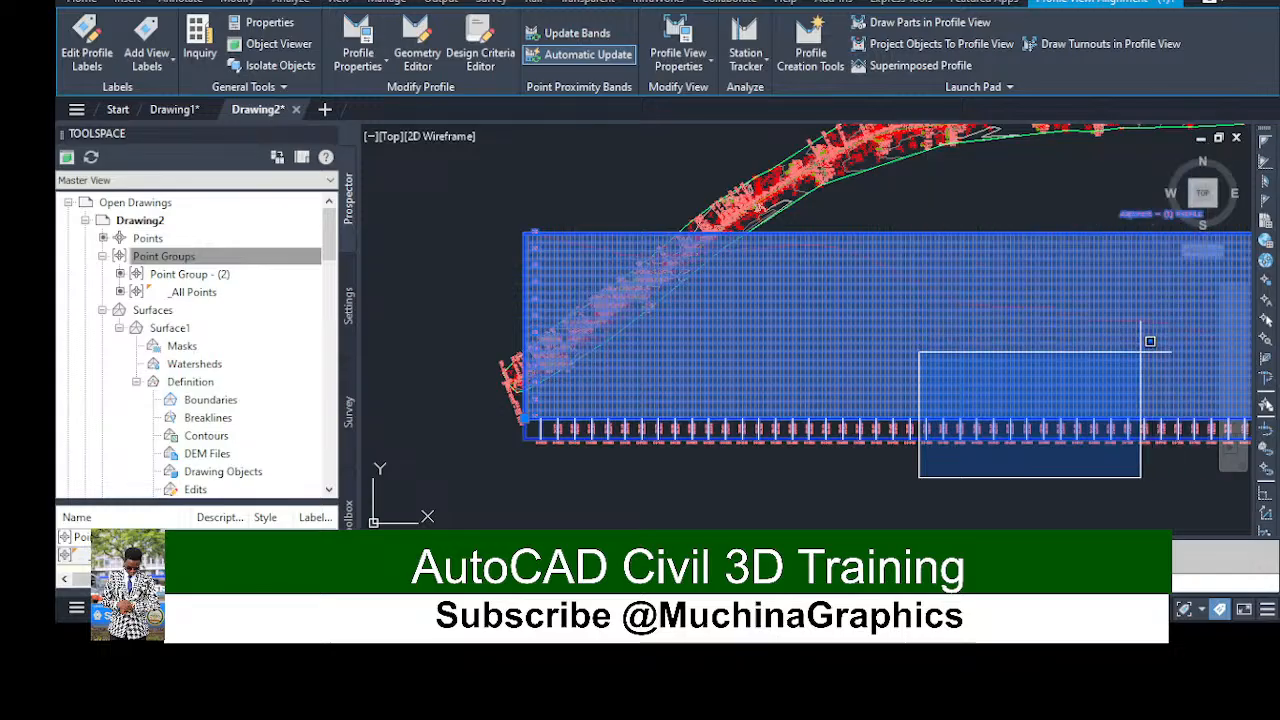
left_click(1140, 353)
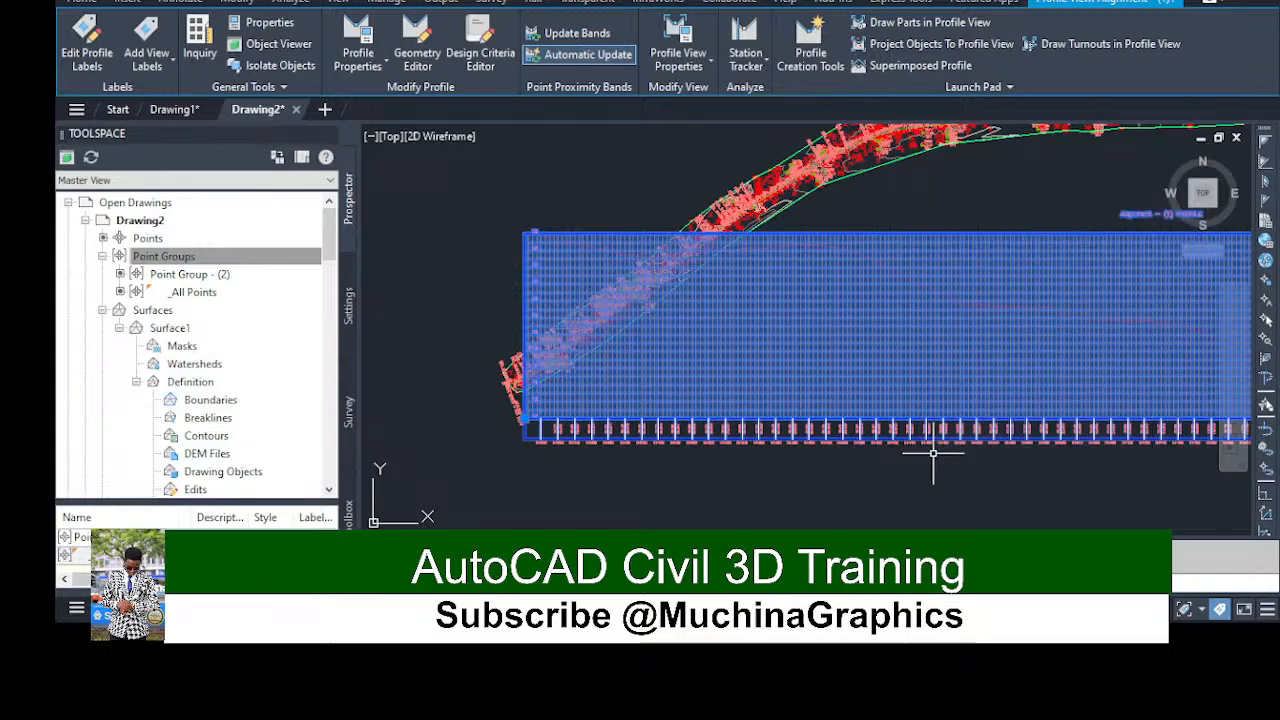
key("Escape")
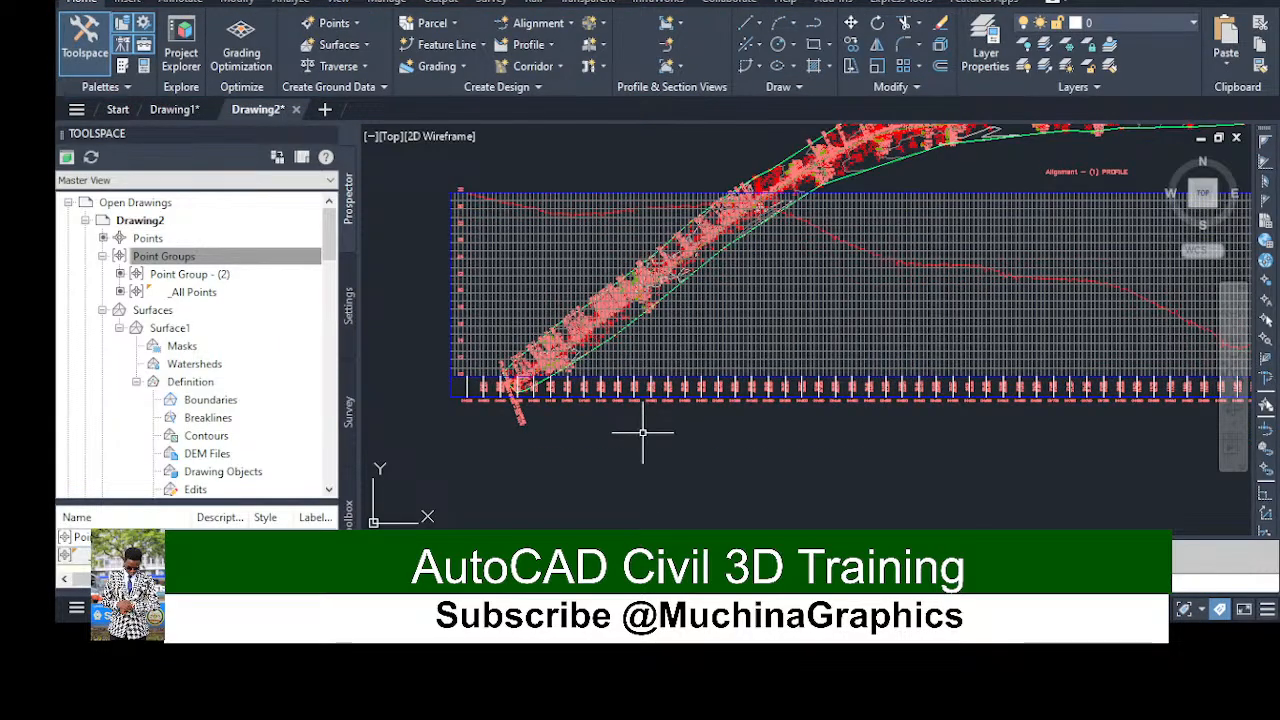
Try to move the whole profile view north, over the middle stretch of the road
scroll(667, 412, "down", 2)
scroll(667, 412, "down", 3)
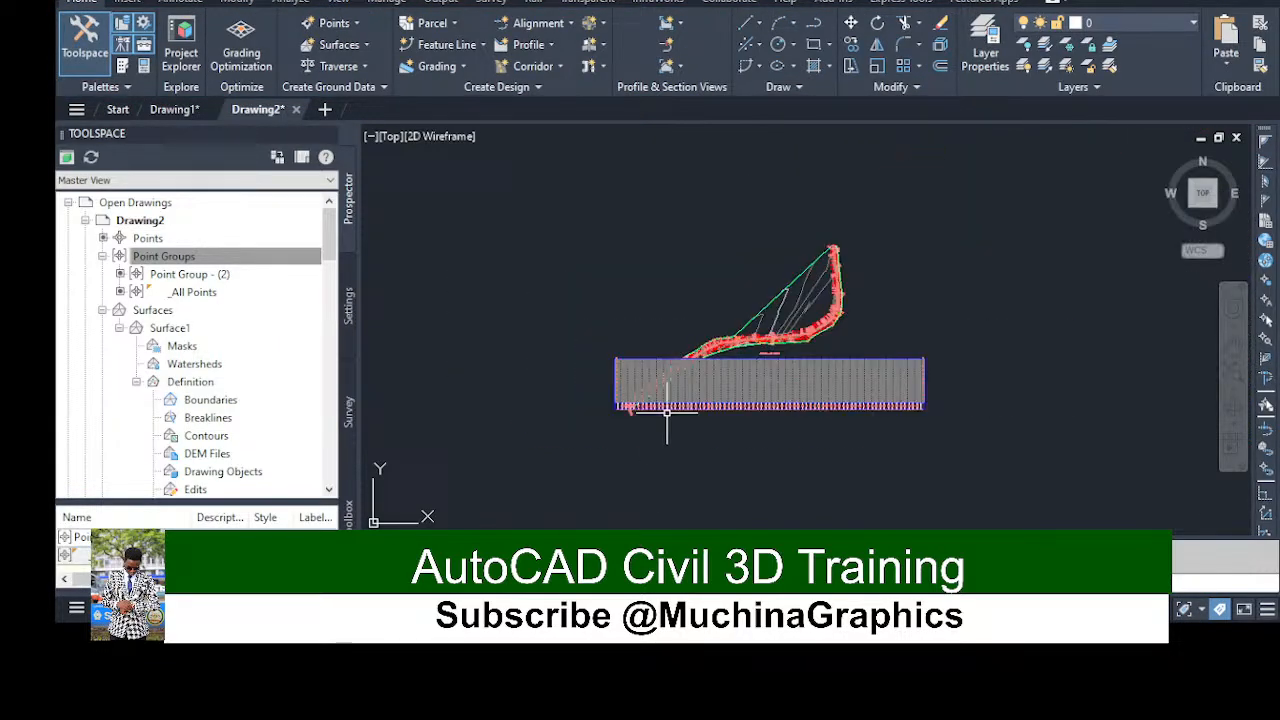
left_click(755, 366)
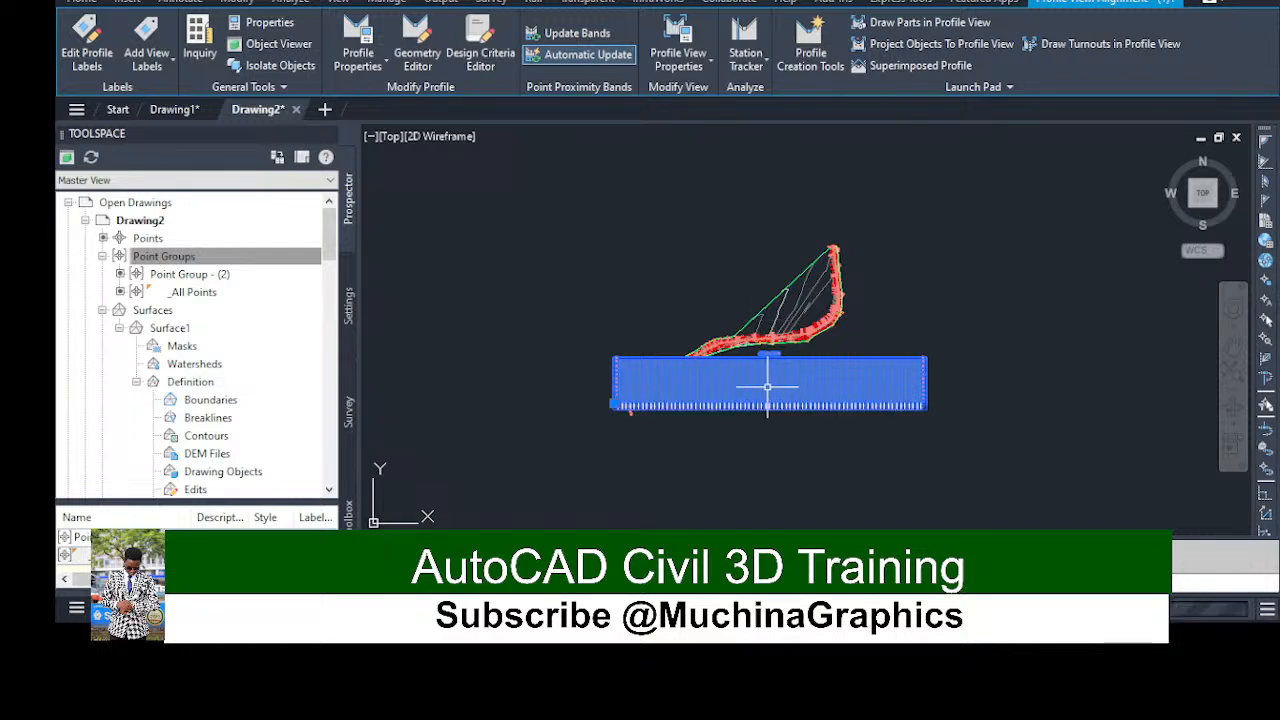
left_click_drag(768, 387, 764, 341)
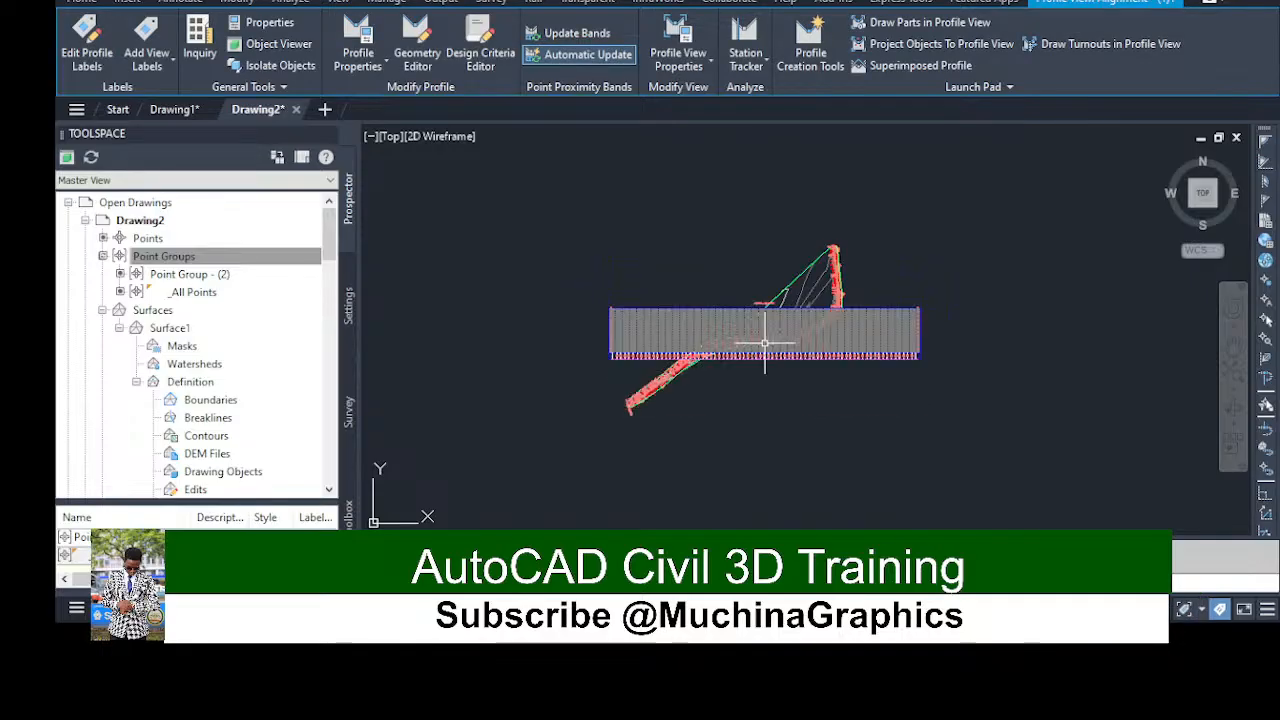
left_click(805, 337)
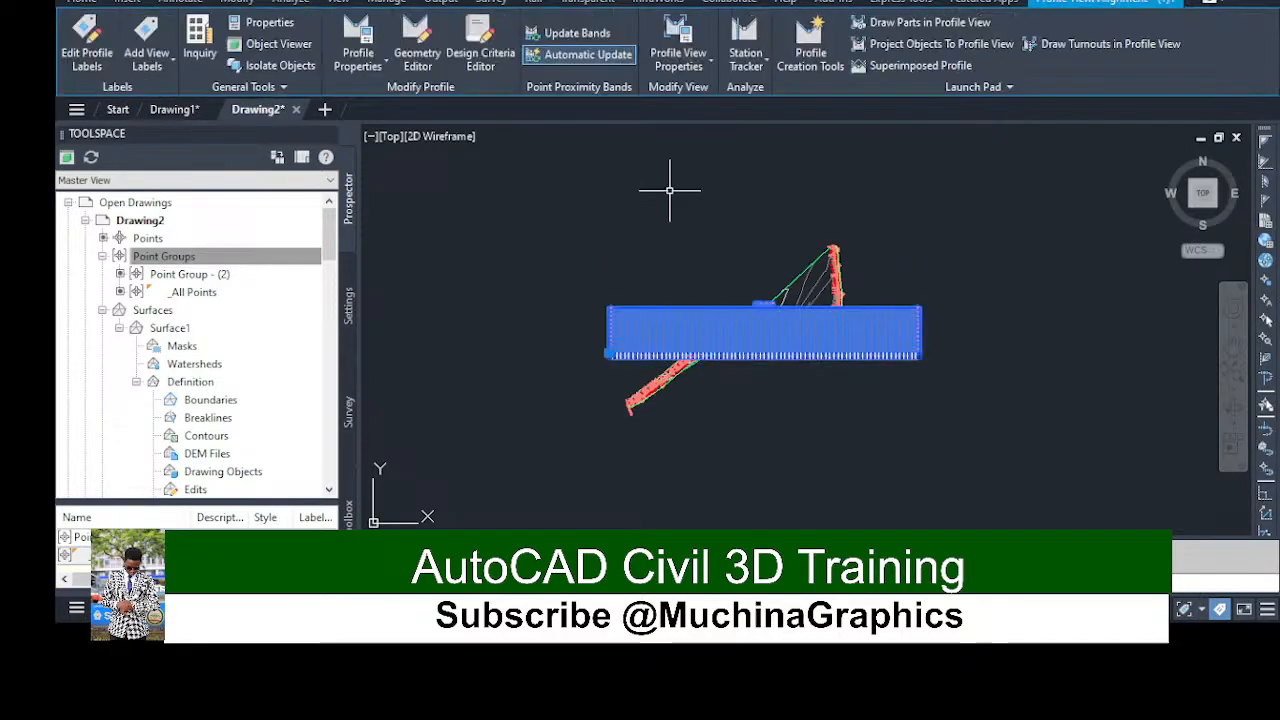
key("Escape")
left_click(807, 336)
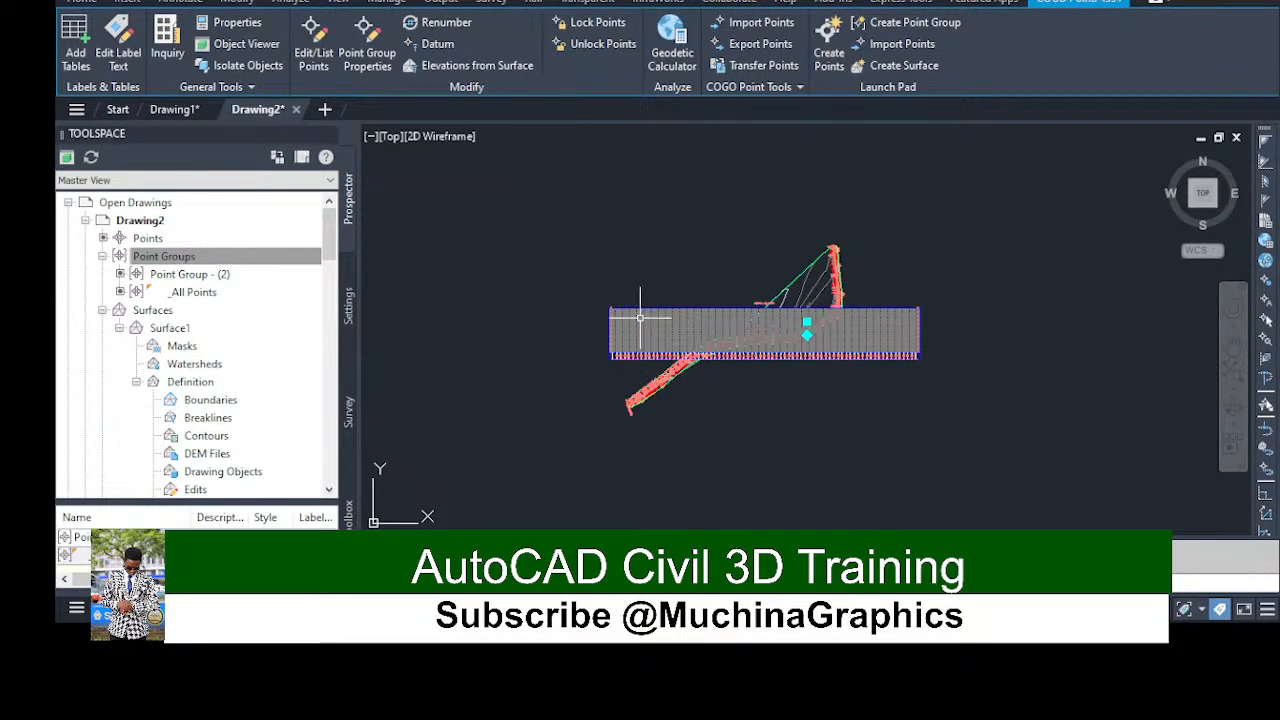
left_click(655, 345)
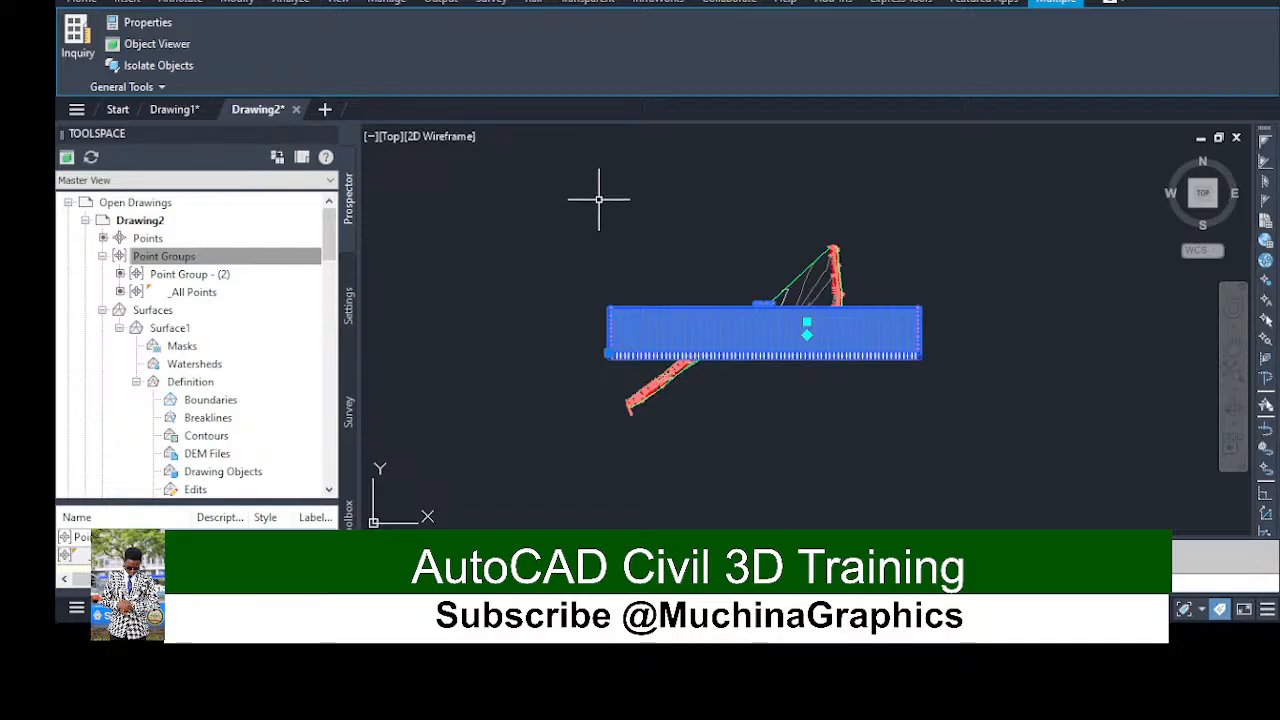
left_click(645, 211)
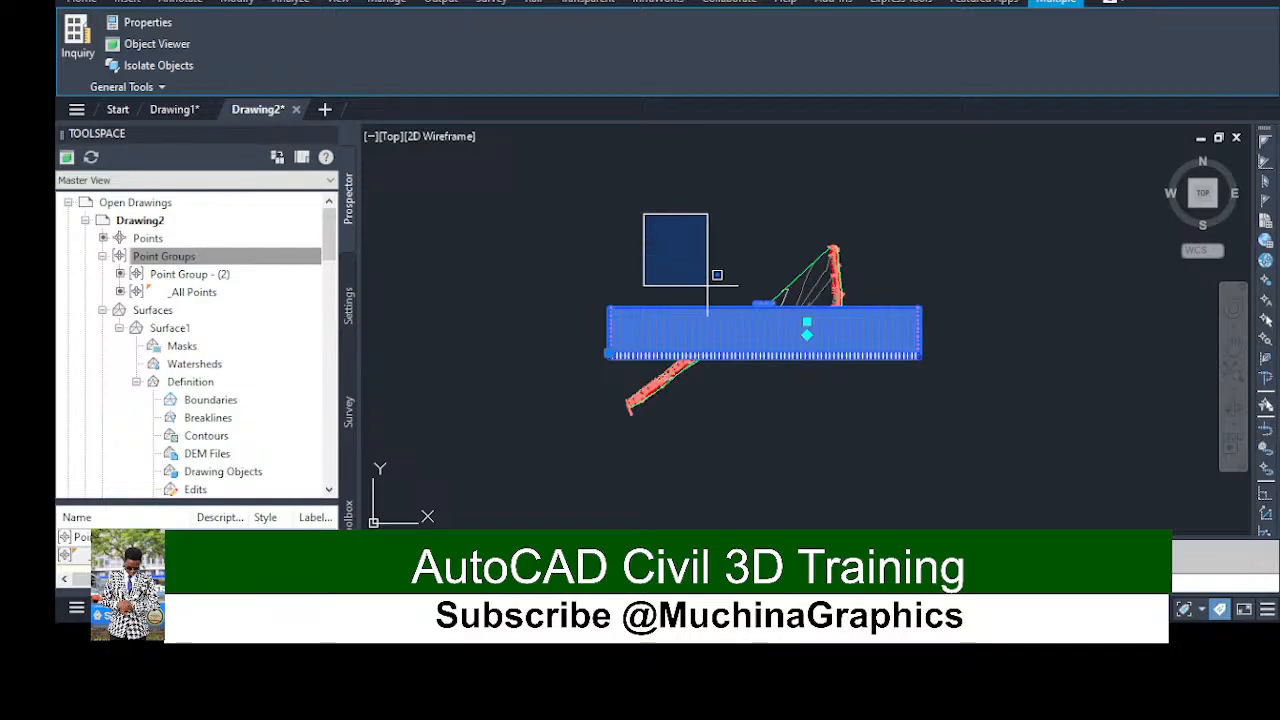
left_click(669, 342)
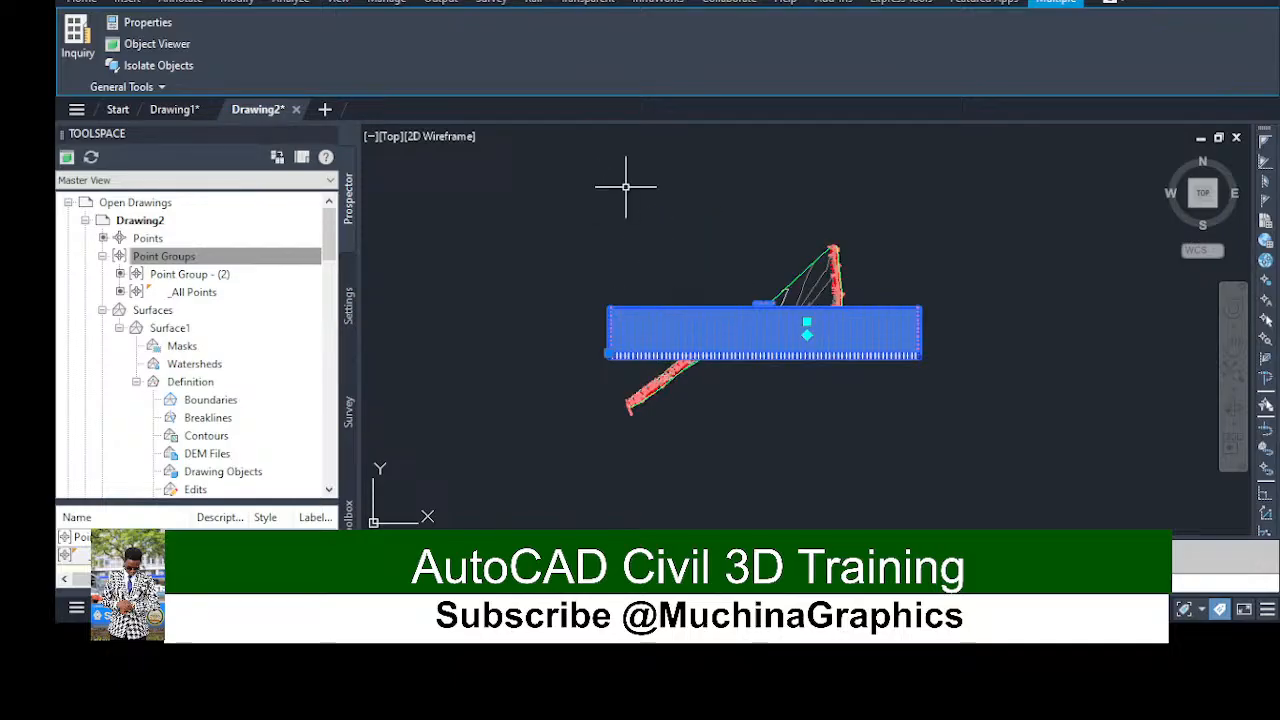
key("Escape")
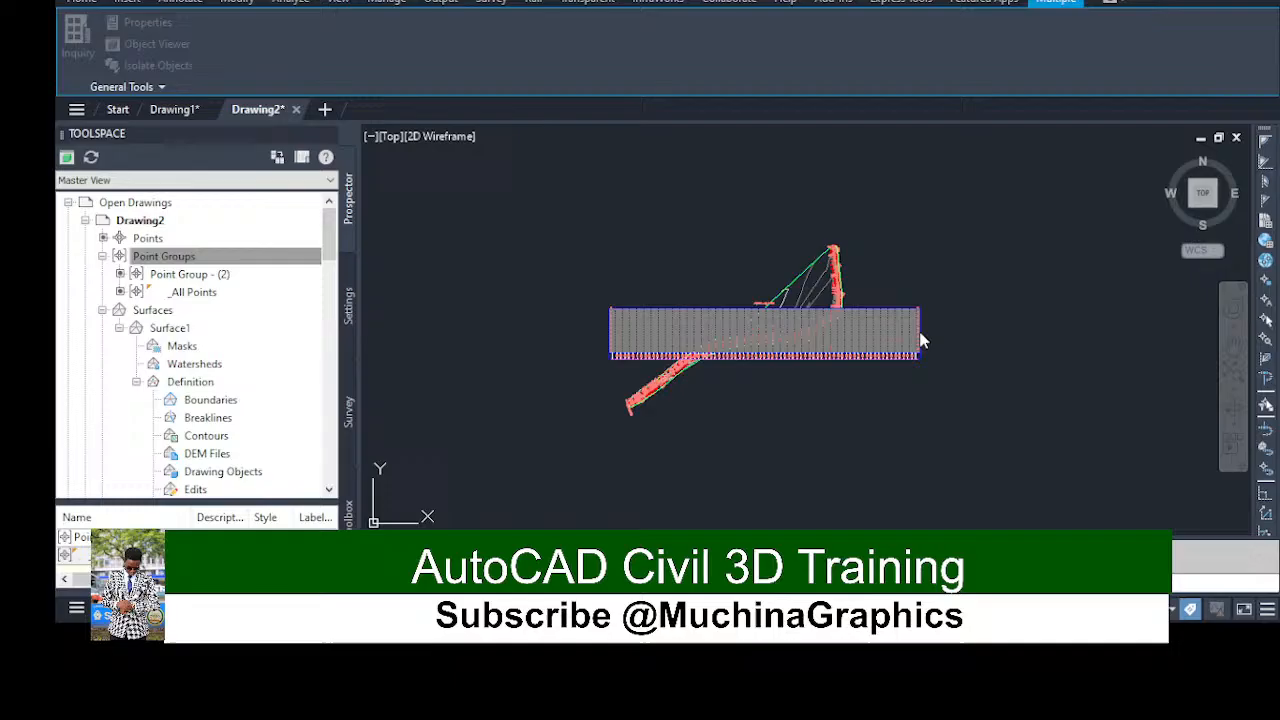
left_click(786, 330)
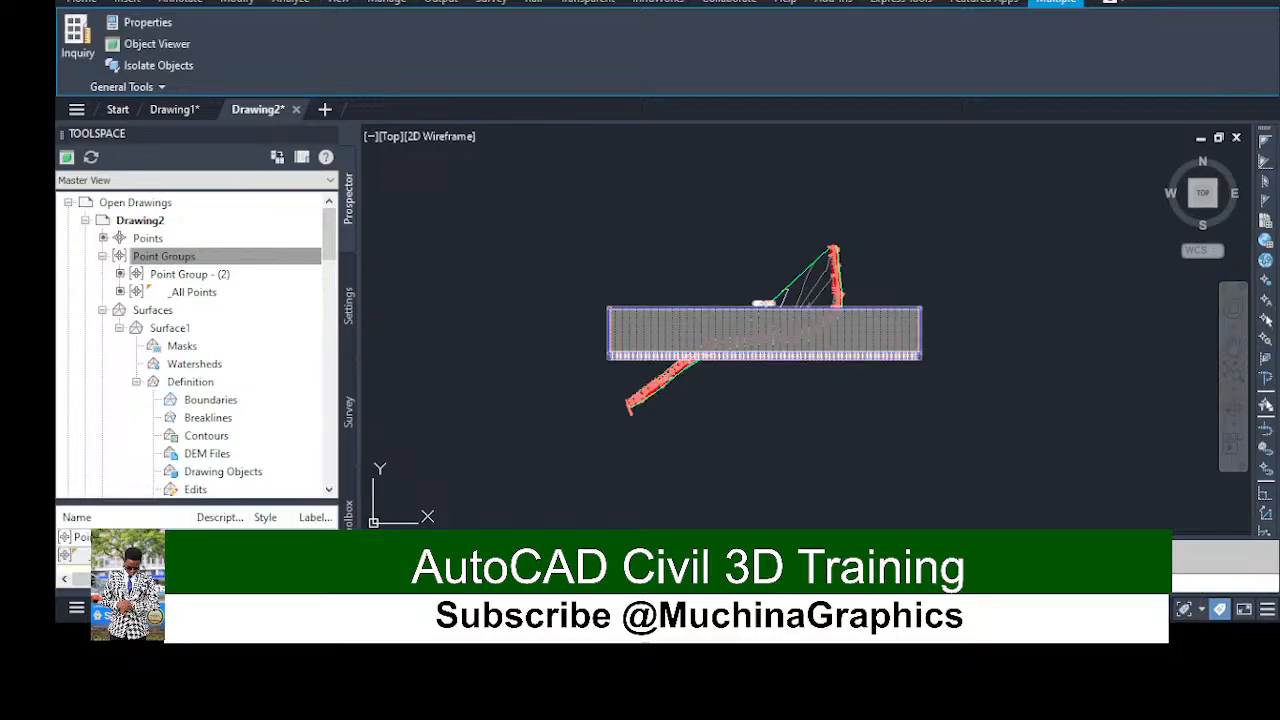
key("Escape")
left_click(971, 295)
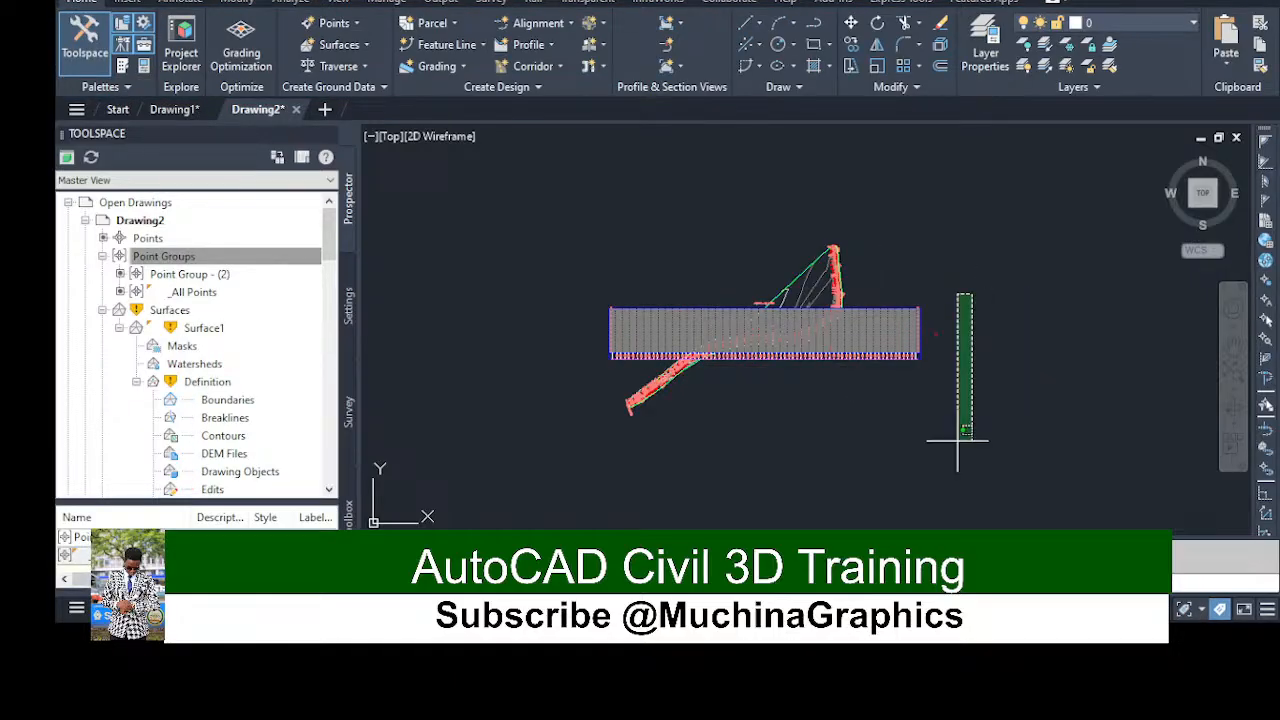
left_click(987, 392)
Undo all moves of the profile view and its insertion in the drawing
key("ctrl+z")
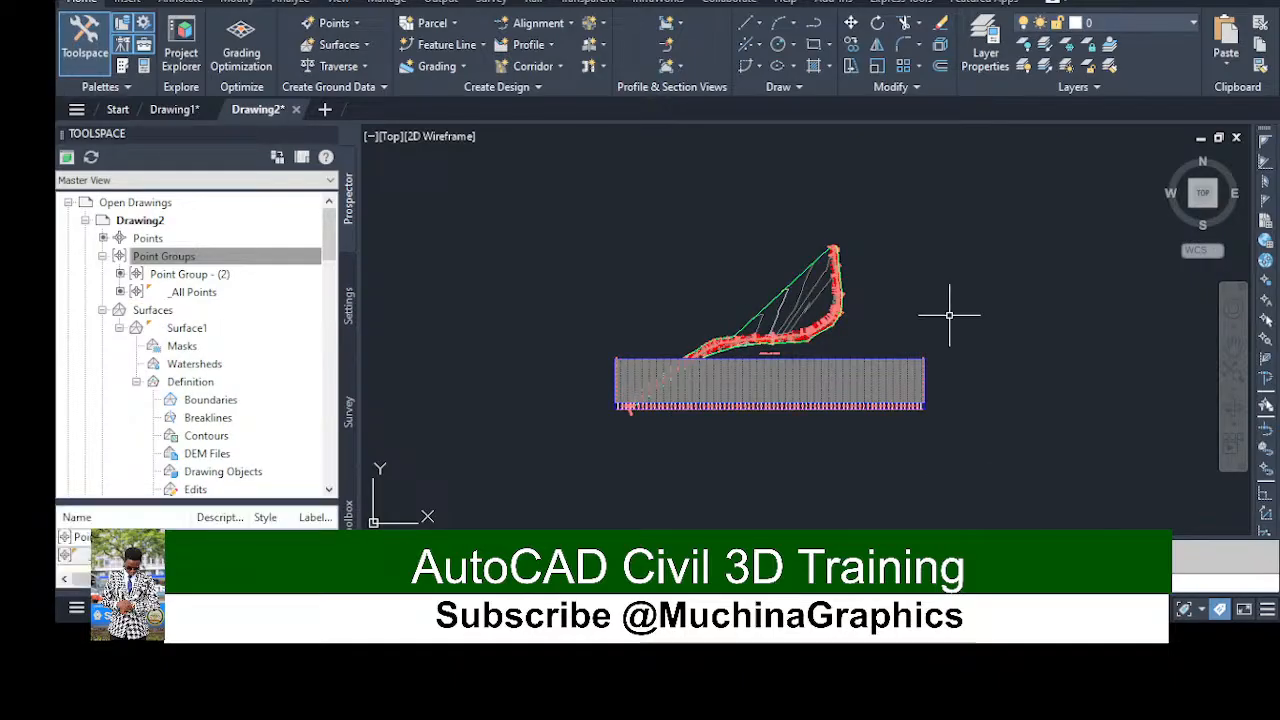
scroll(933, 358, "up", 3)
key("ctrl+z")
key("ctrl+z")
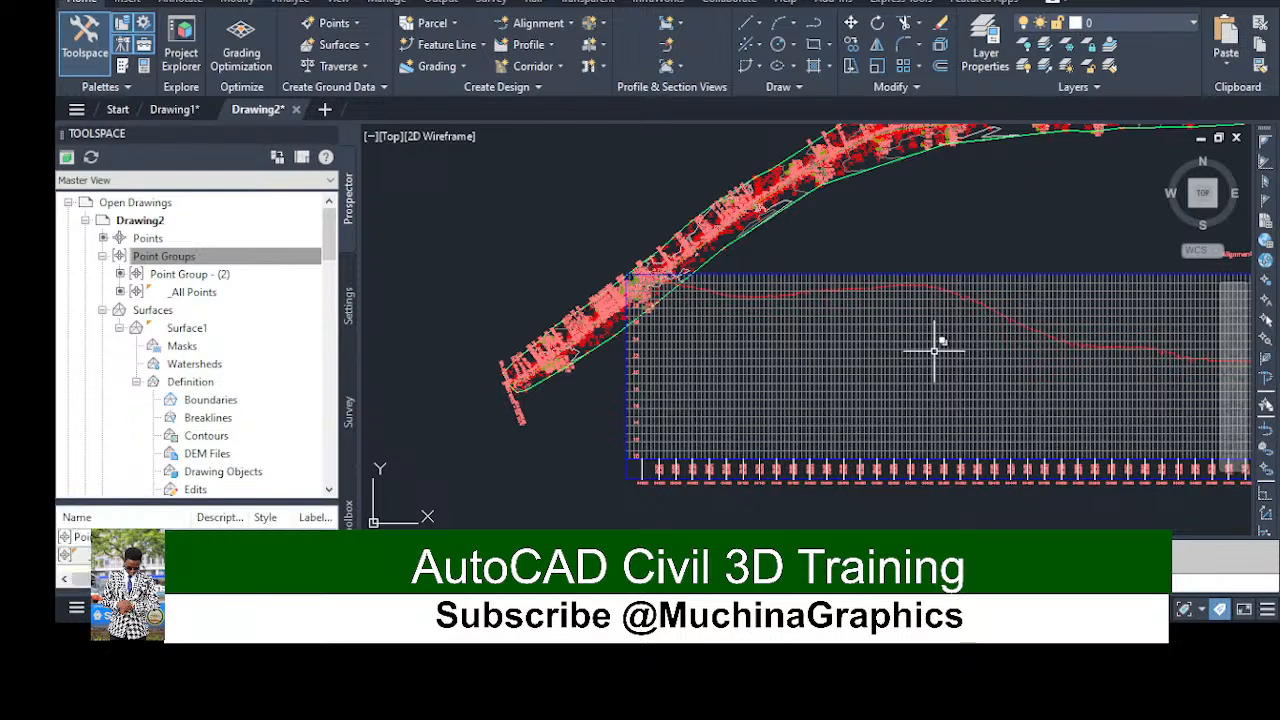
key("ctrl+z")
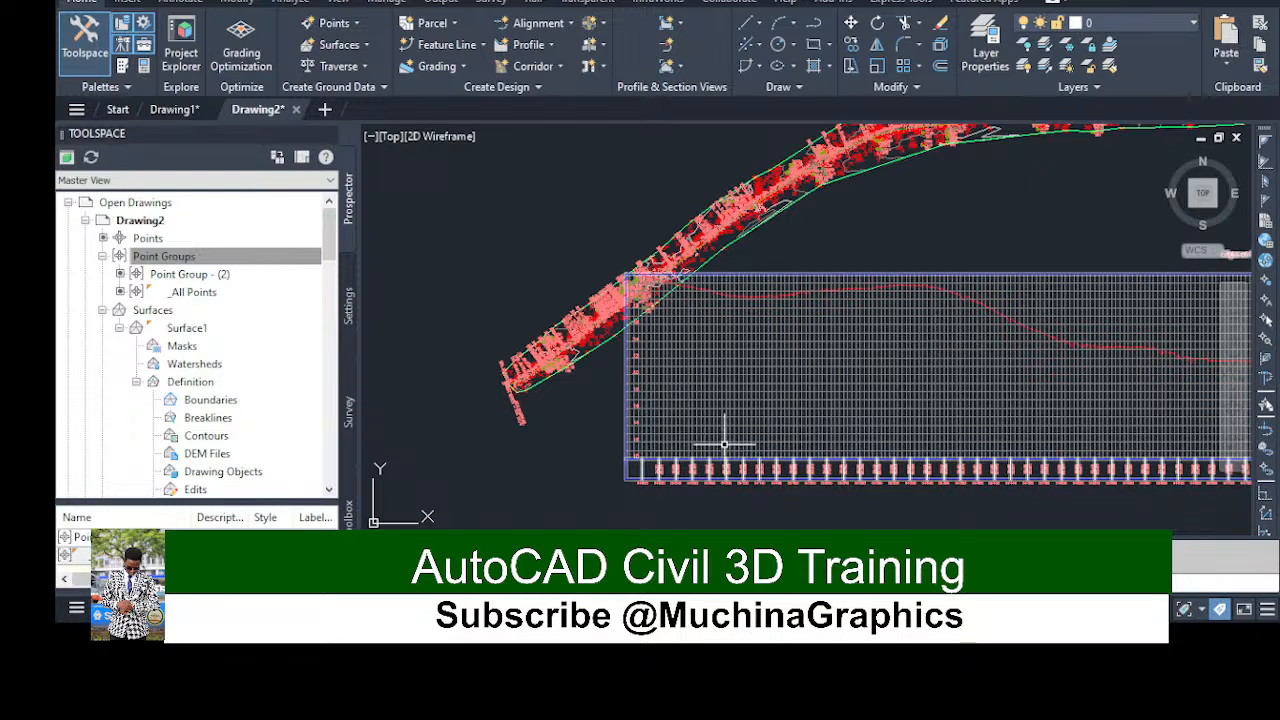
scroll(744, 426, "down", 5)
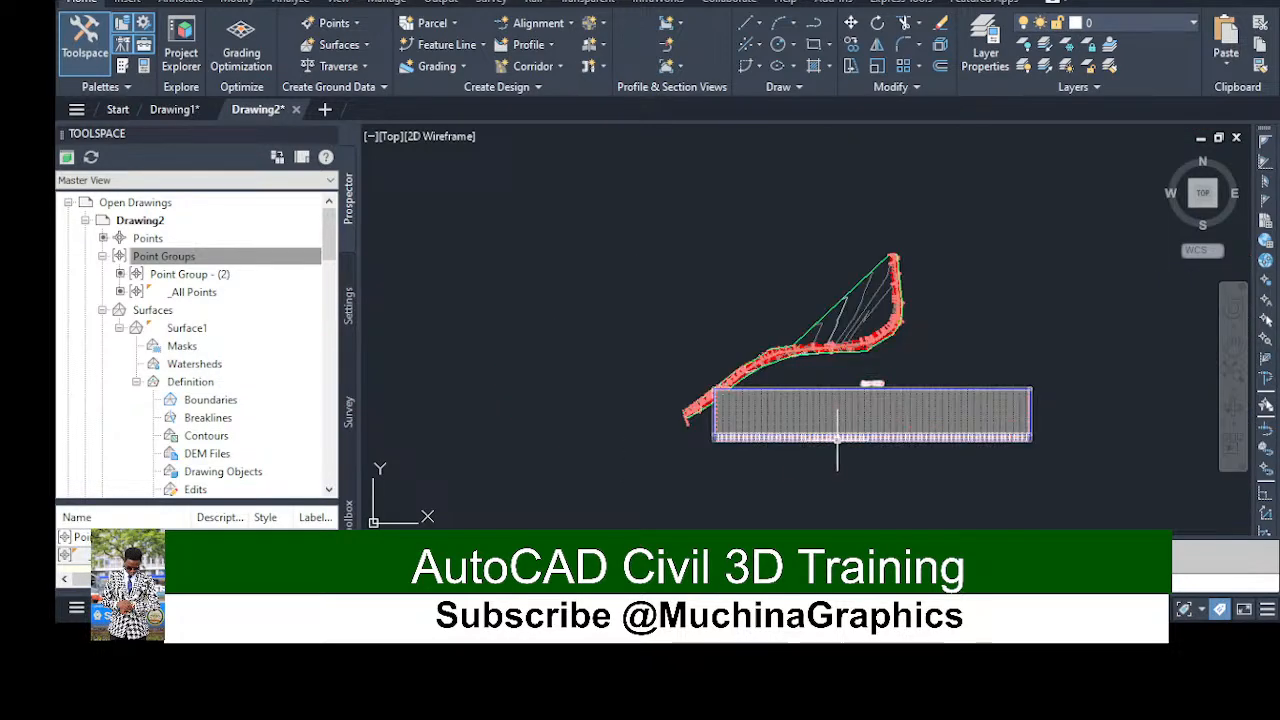
key("ctrl+z")
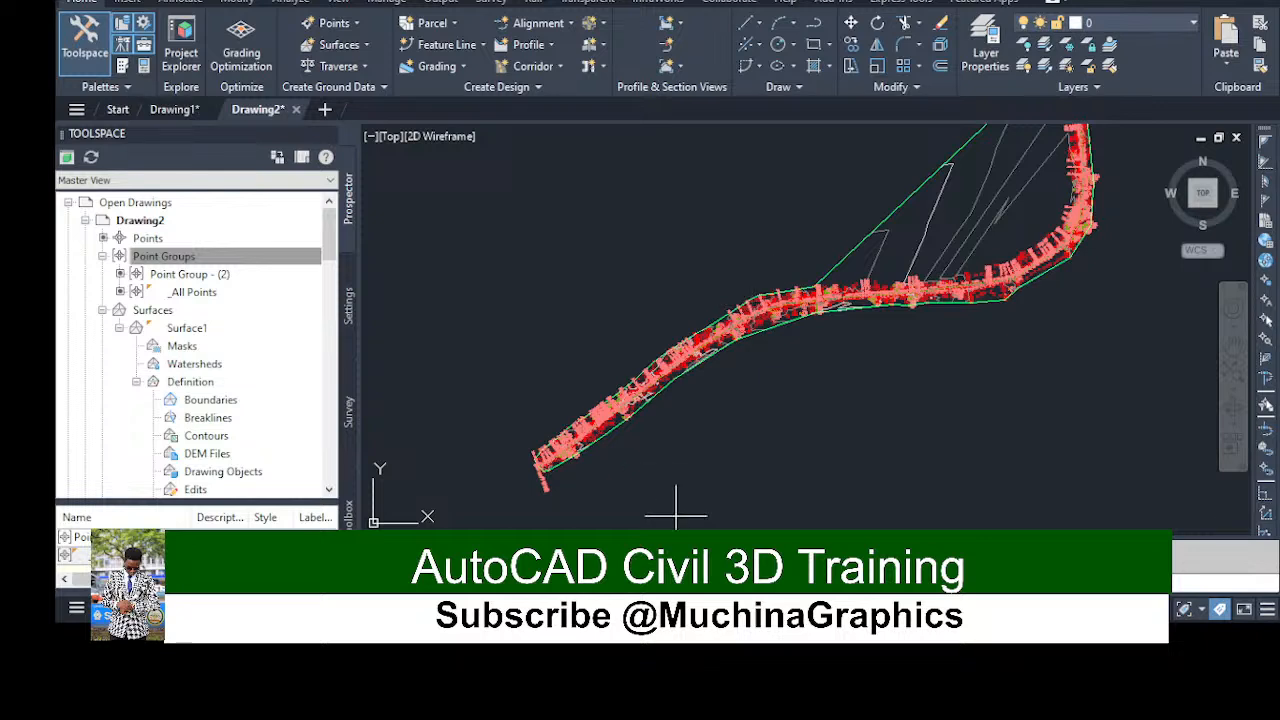
Insert the surface profile view clear of the road, with its lower-left corner well southeast of the road's southwest end
scroll(728, 460, "down", 3)
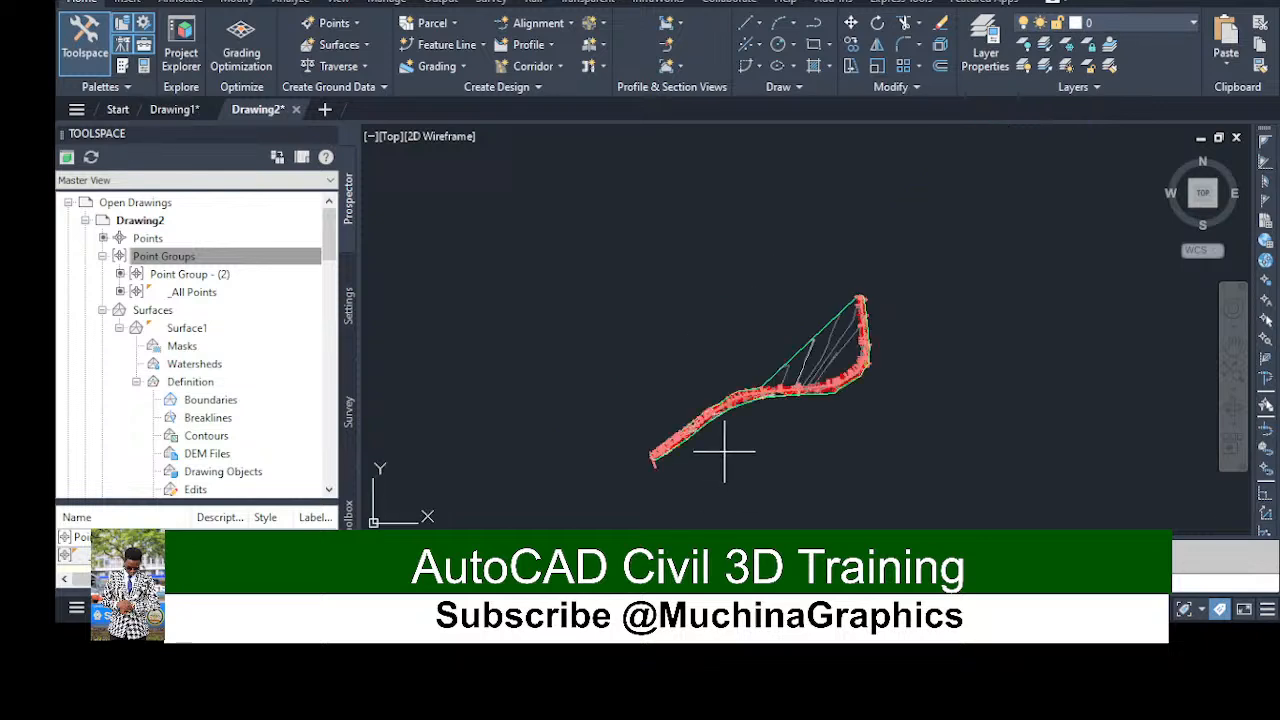
left_click(738, 530)
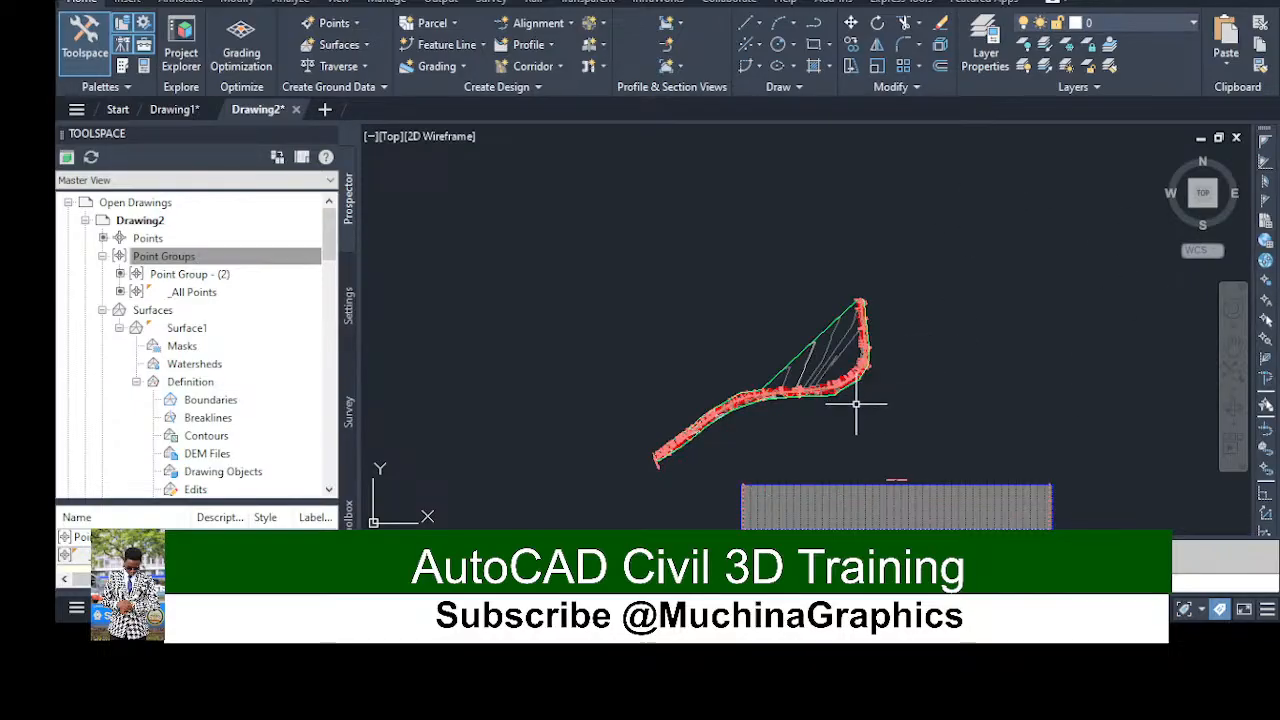
scroll(857, 400, "up", 3)
scroll(857, 404, "down", 4)
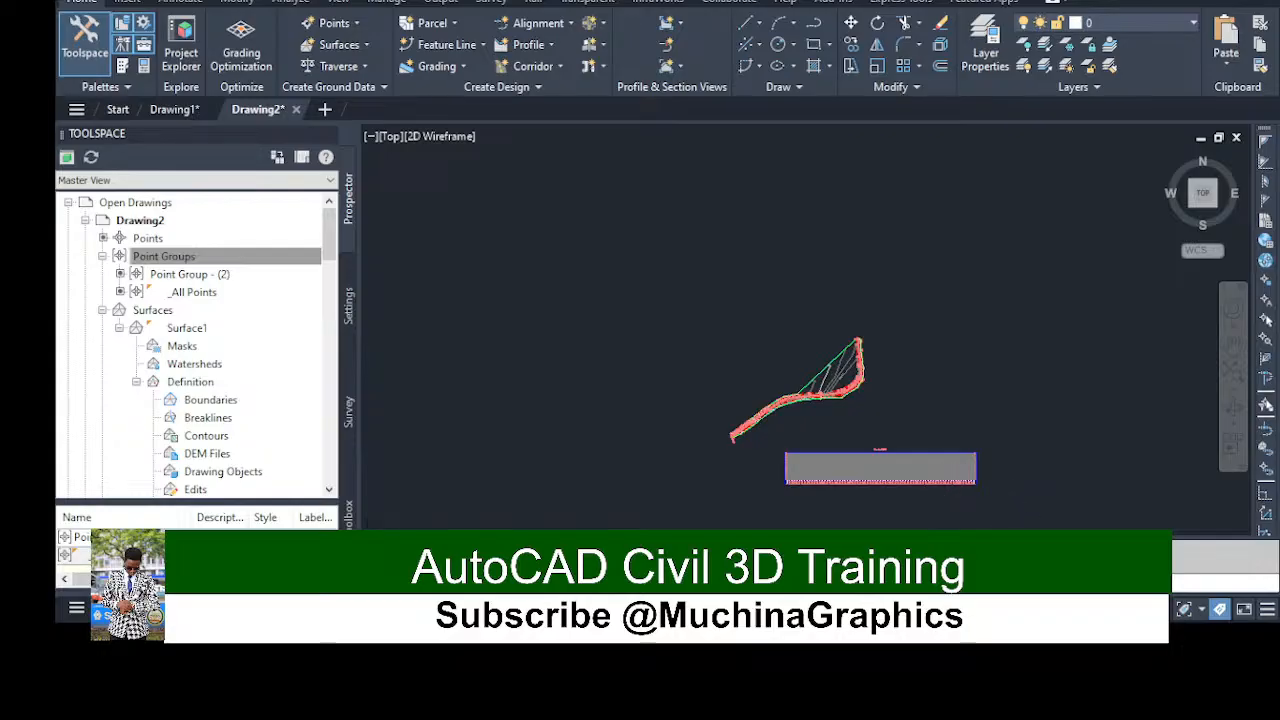
scroll(943, 497, "up", 5)
scroll(790, 414, "down", 2)
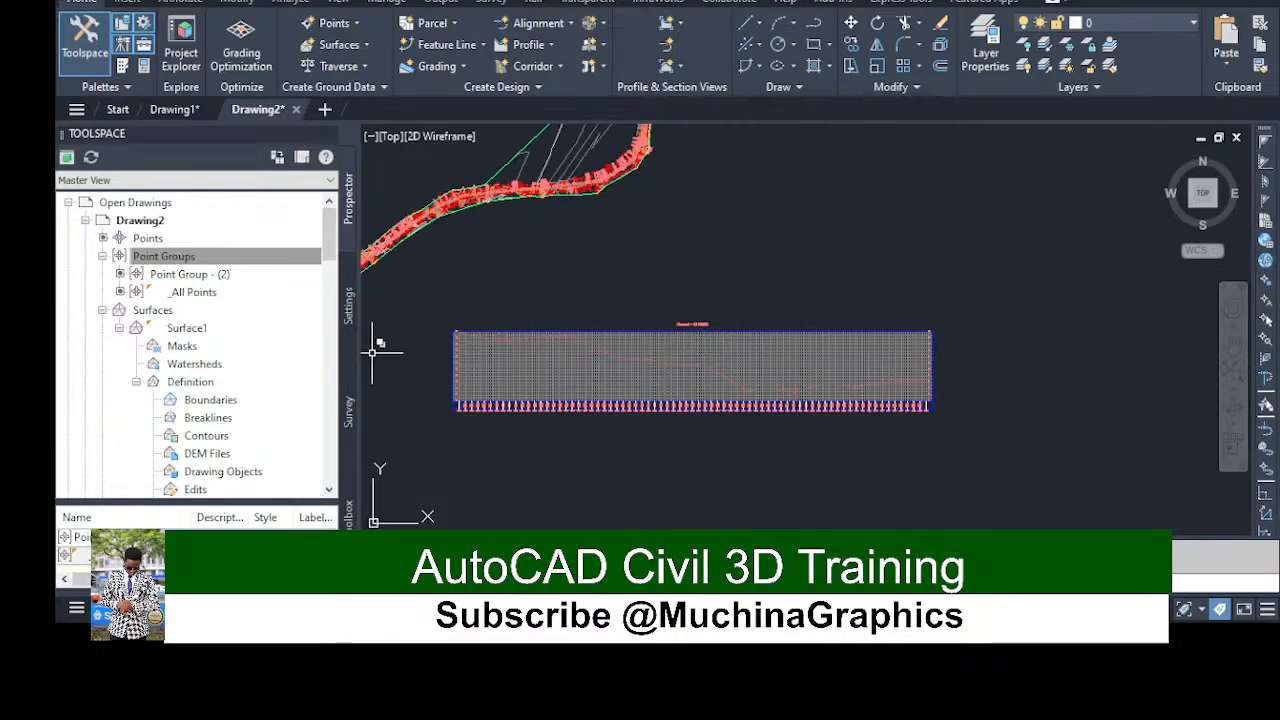
scroll(458, 360, "up", 2)
scroll(820, 368, "down", 4)
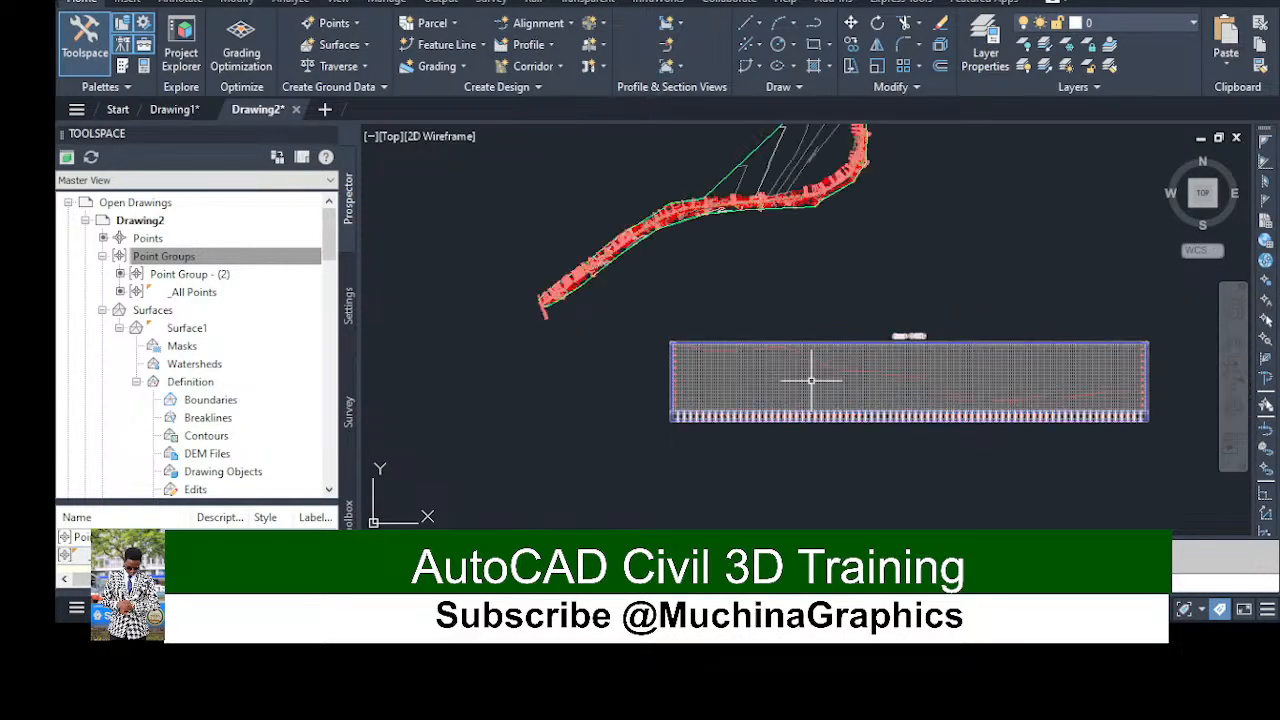
Draw a layout profile with vertical curves in the profile view, following the ground line from near its start to the far end
scroll(1176, 390, "up", 2)
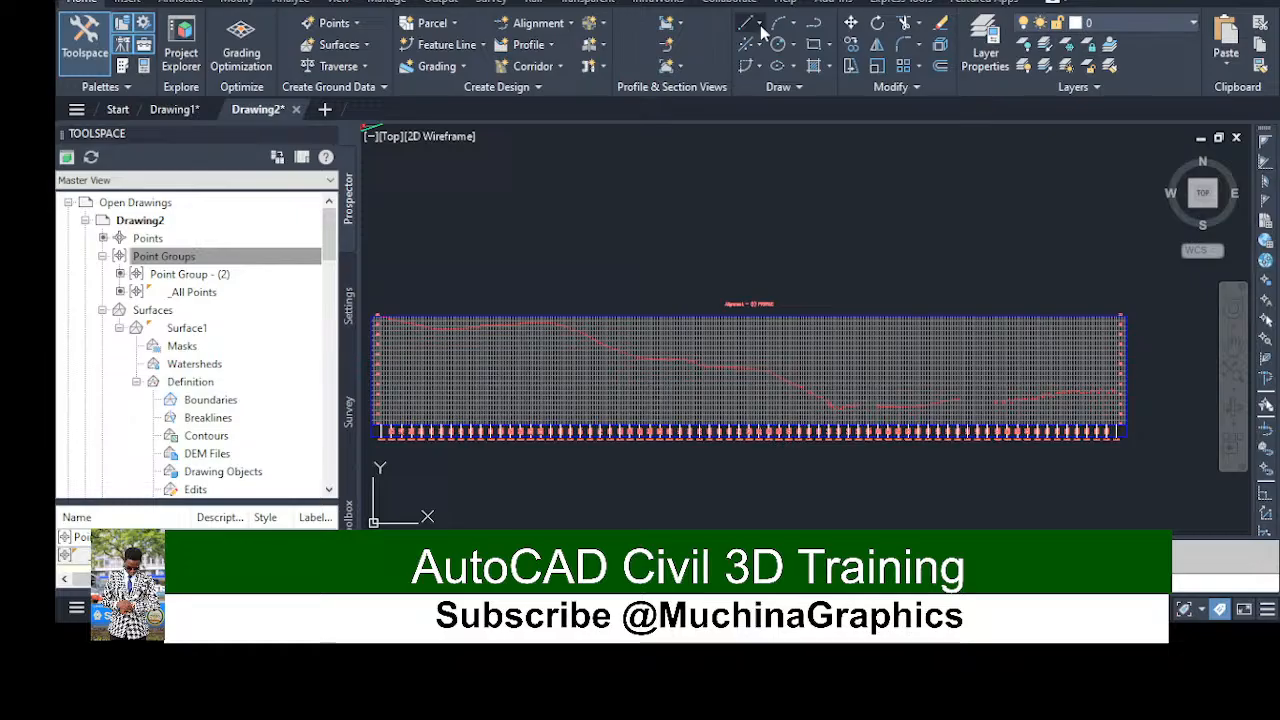
left_click(553, 43)
left_click(570, 75)
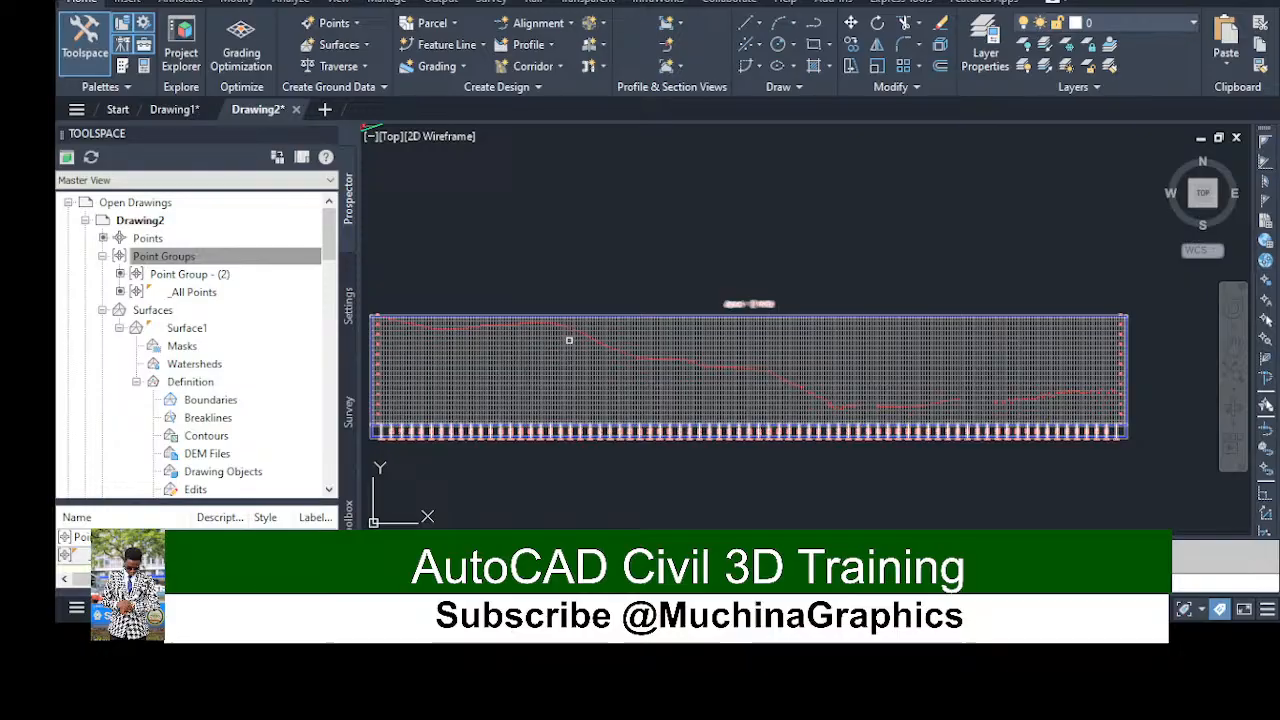
left_click(575, 317)
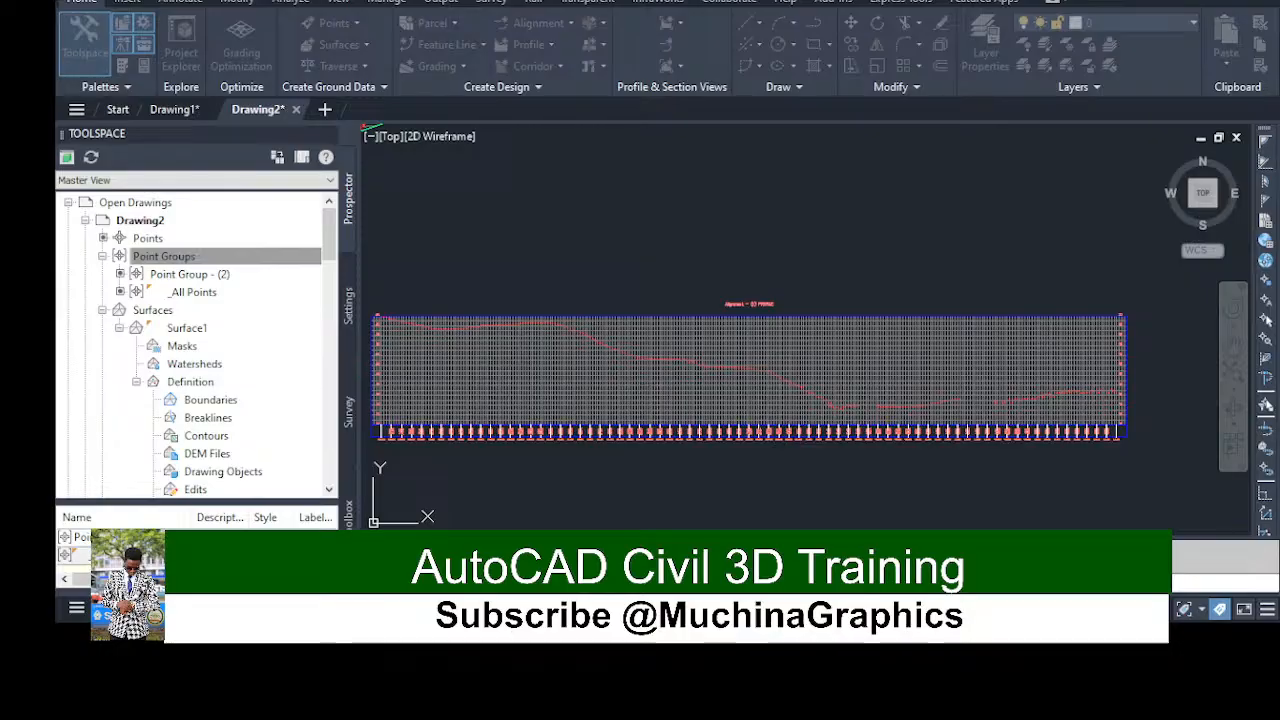
left_click(305, 152)
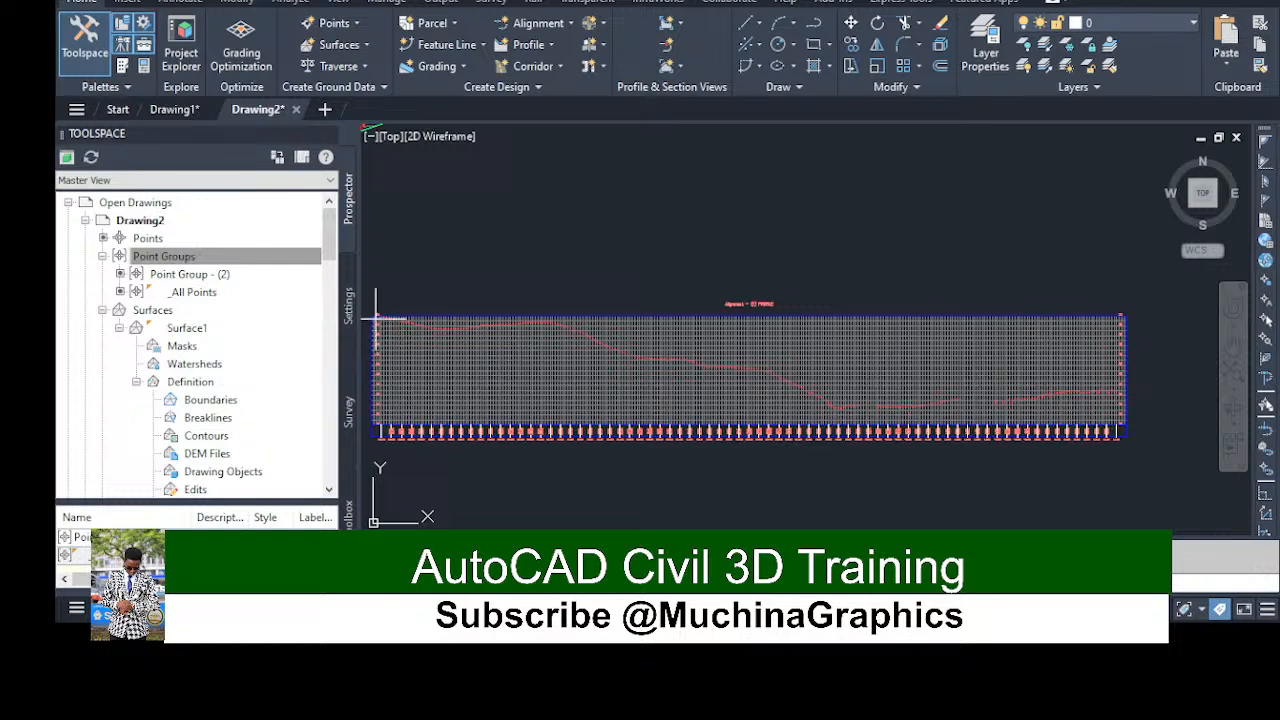
left_click(440, 331)
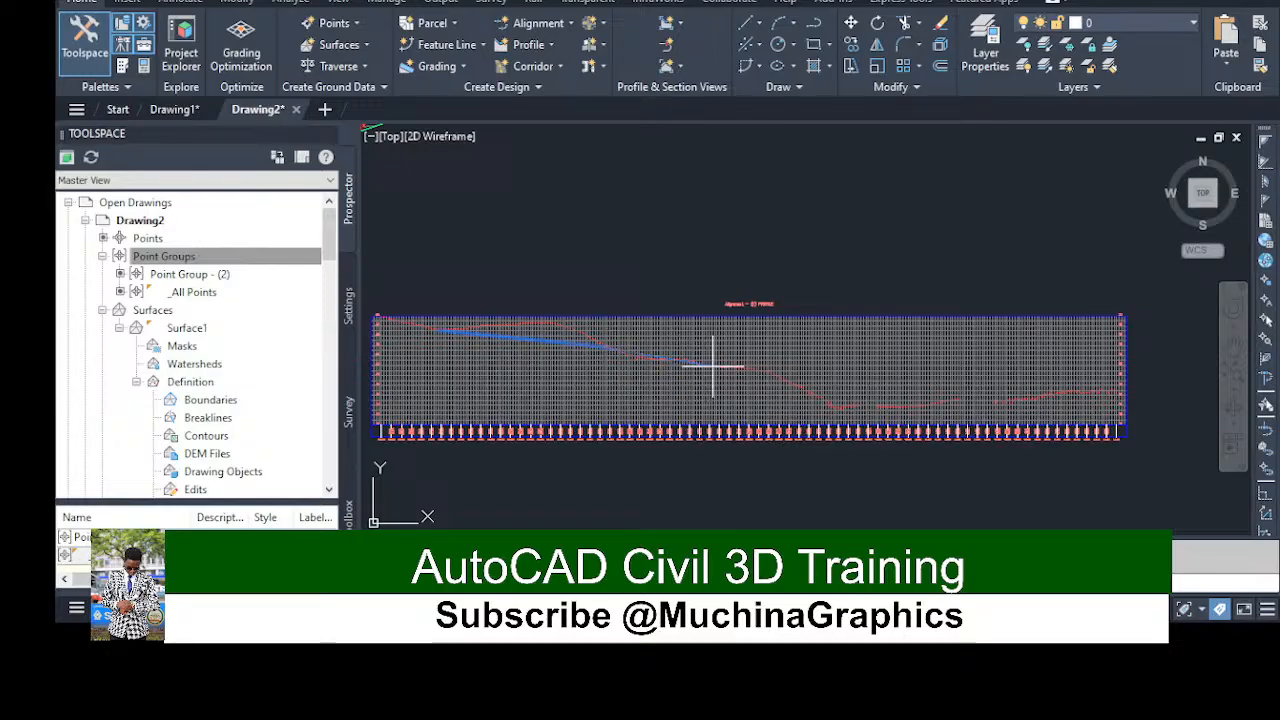
left_click(836, 398)
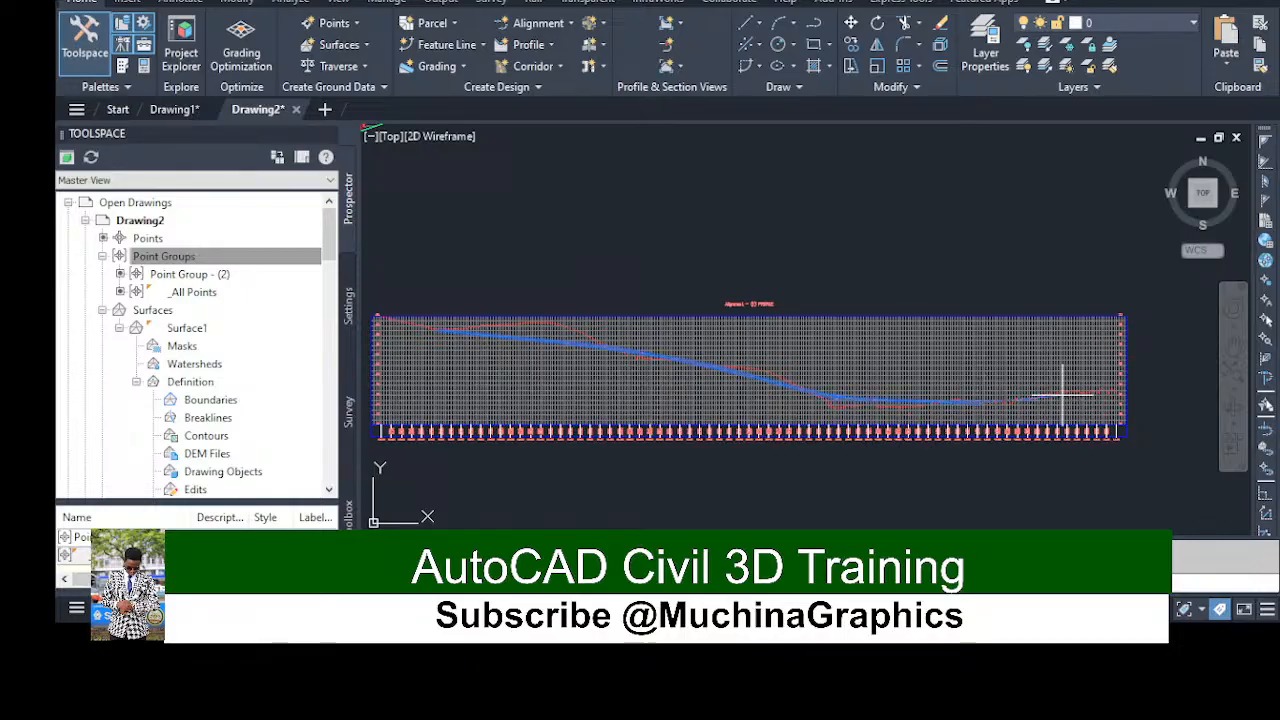
left_click(1130, 398)
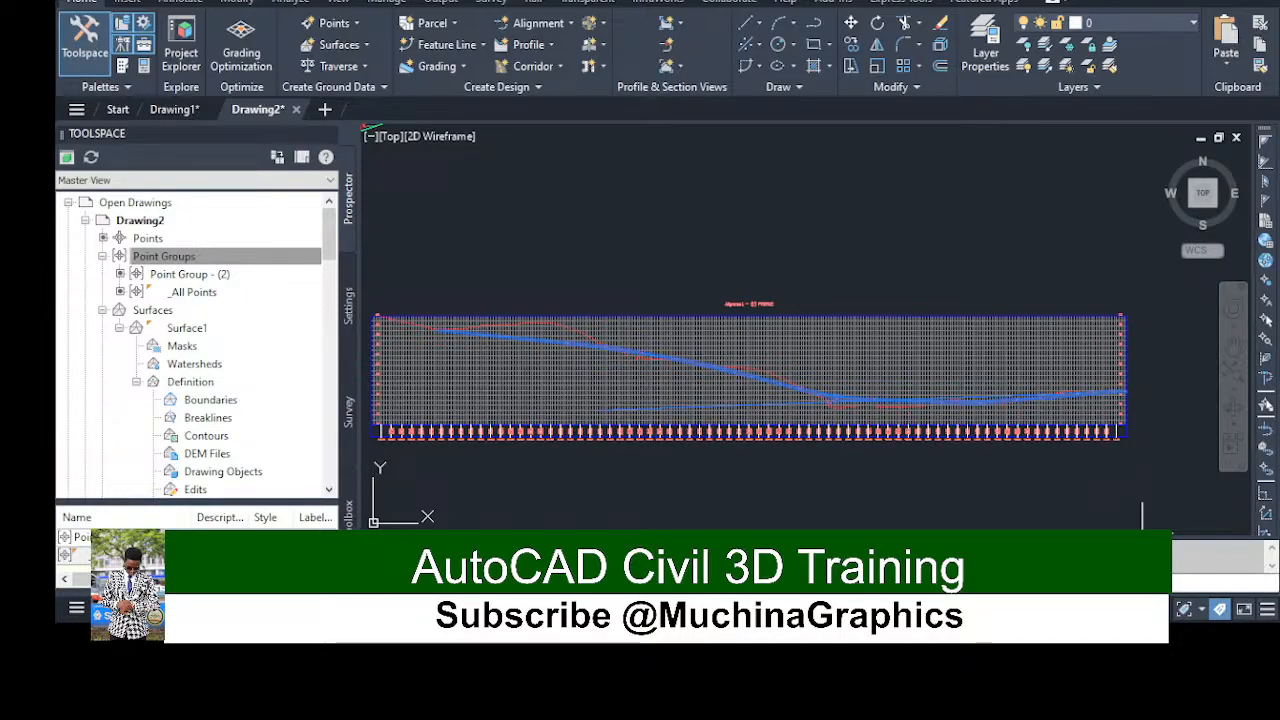
key("Return")
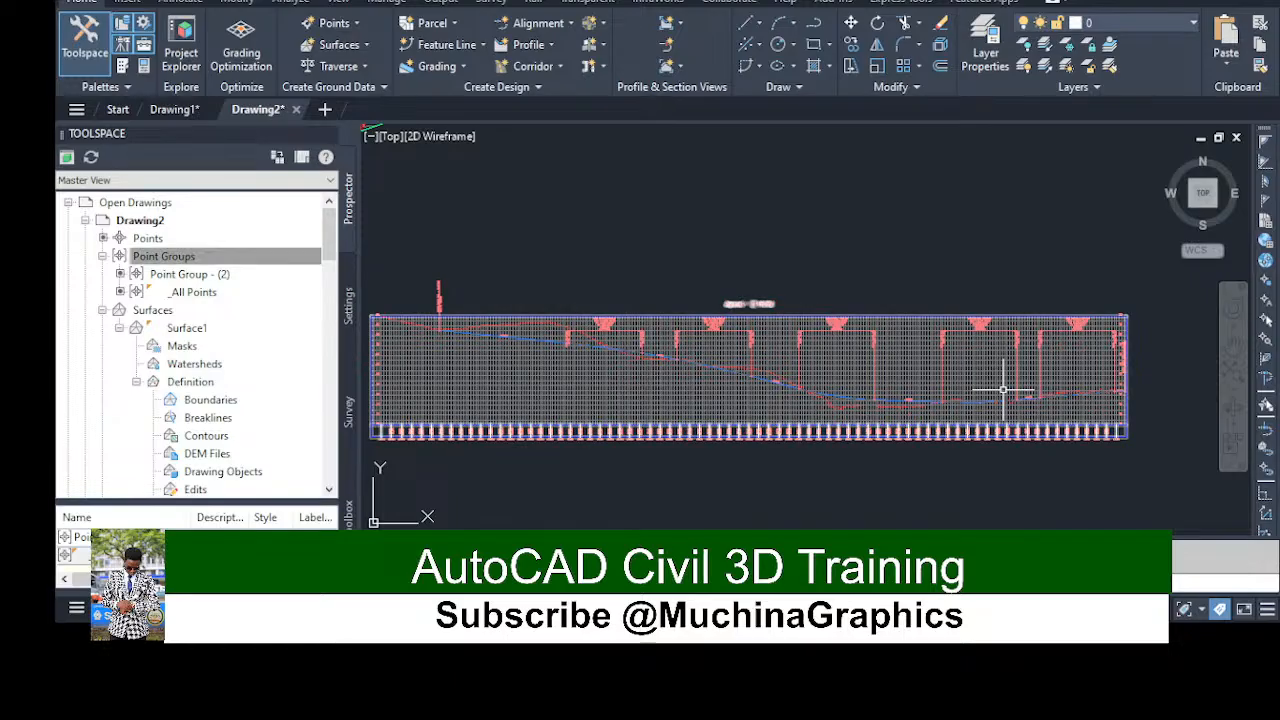
Examine the design profile's grades and vertical-curve labels against the ground line along the profile view
scroll(686, 420, "up", 6)
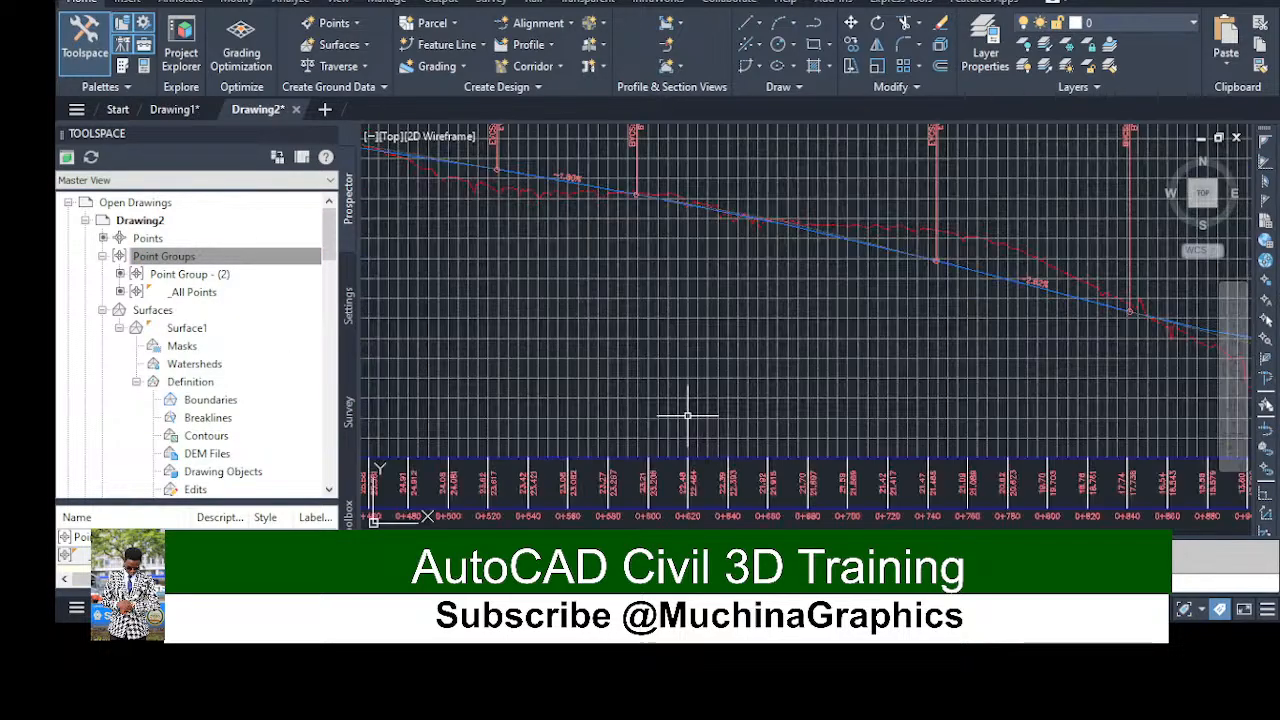
scroll(990, 218, "down", 5)
scroll(993, 217, "down", 4)
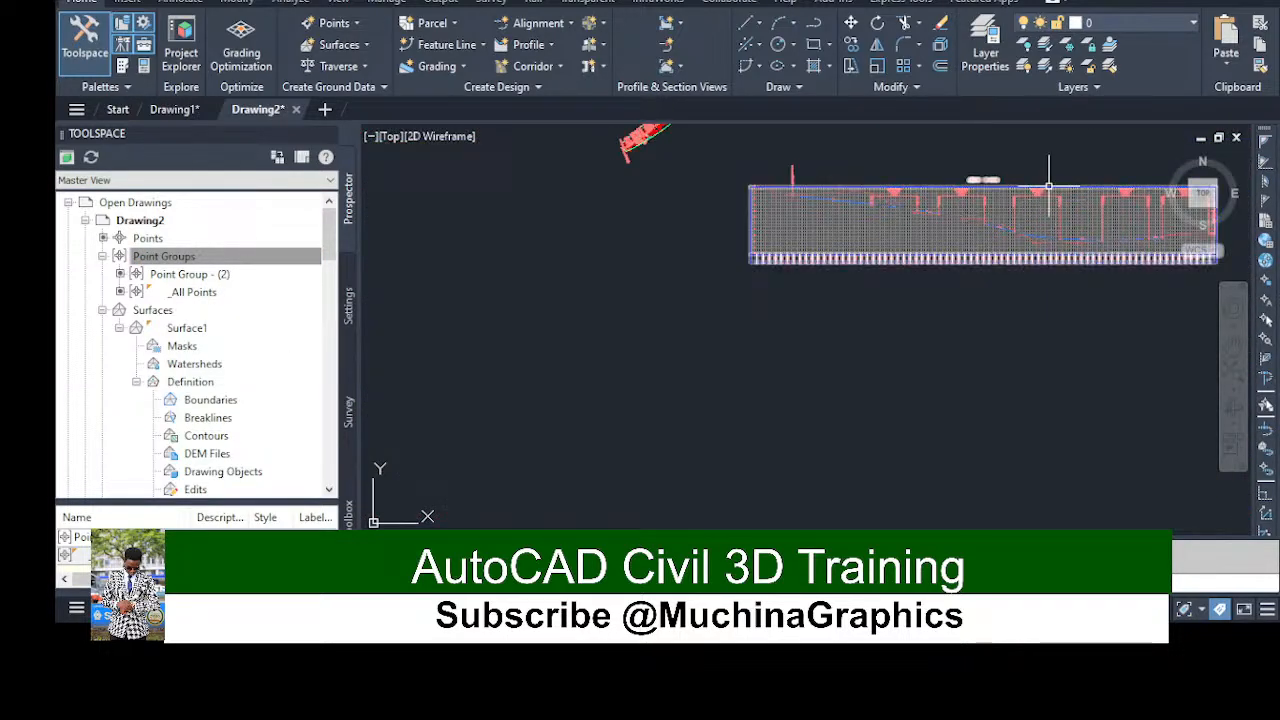
scroll(1038, 179, "up", 6)
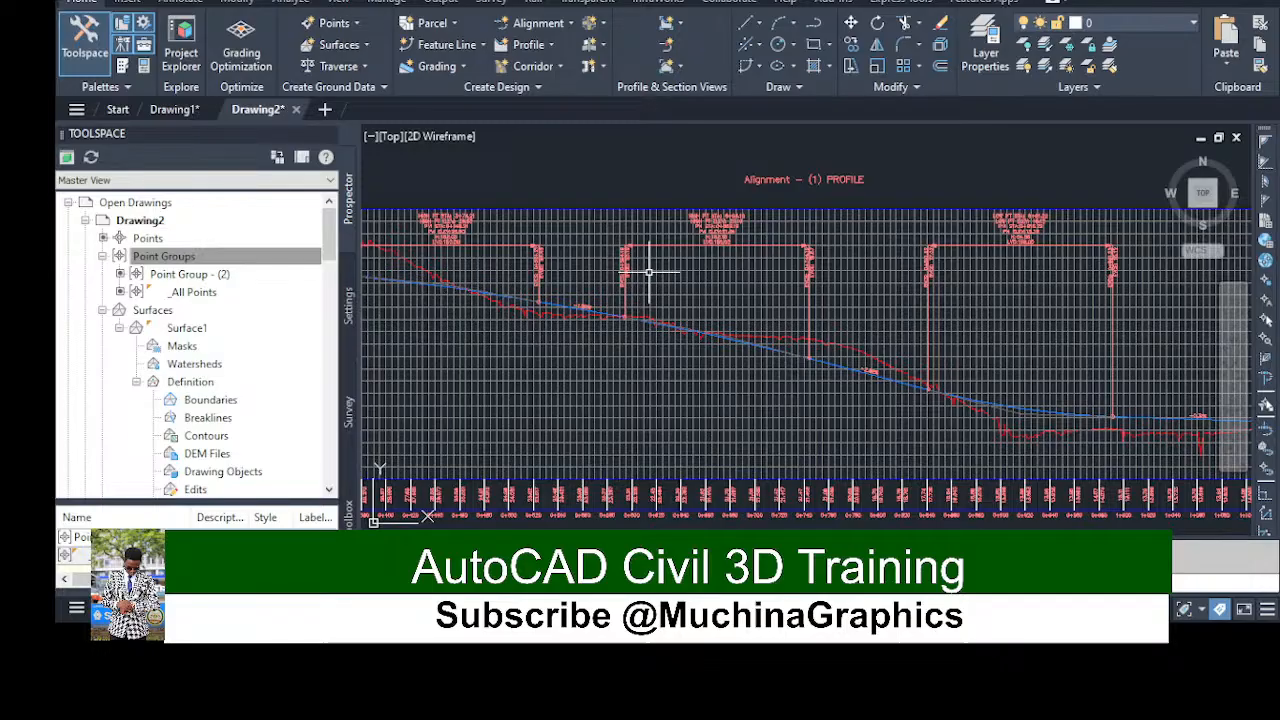
scroll(651, 268, "up", 5)
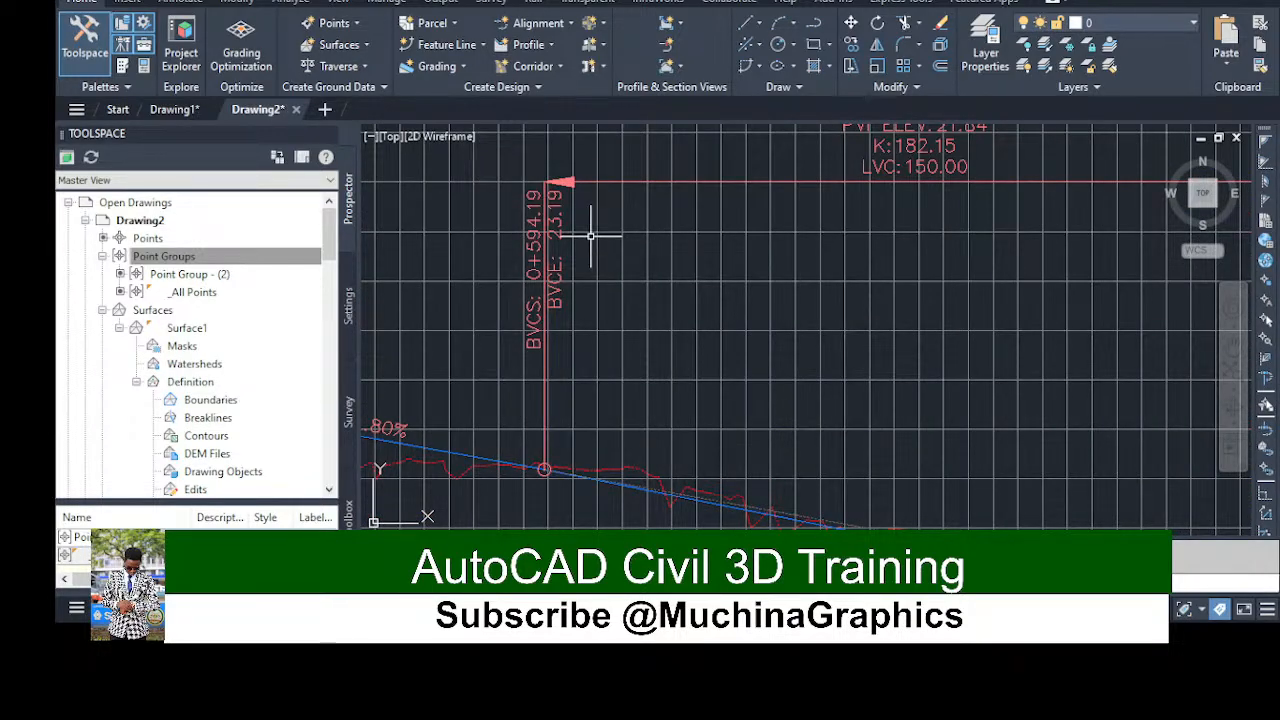
scroll(591, 236, "down", 2)
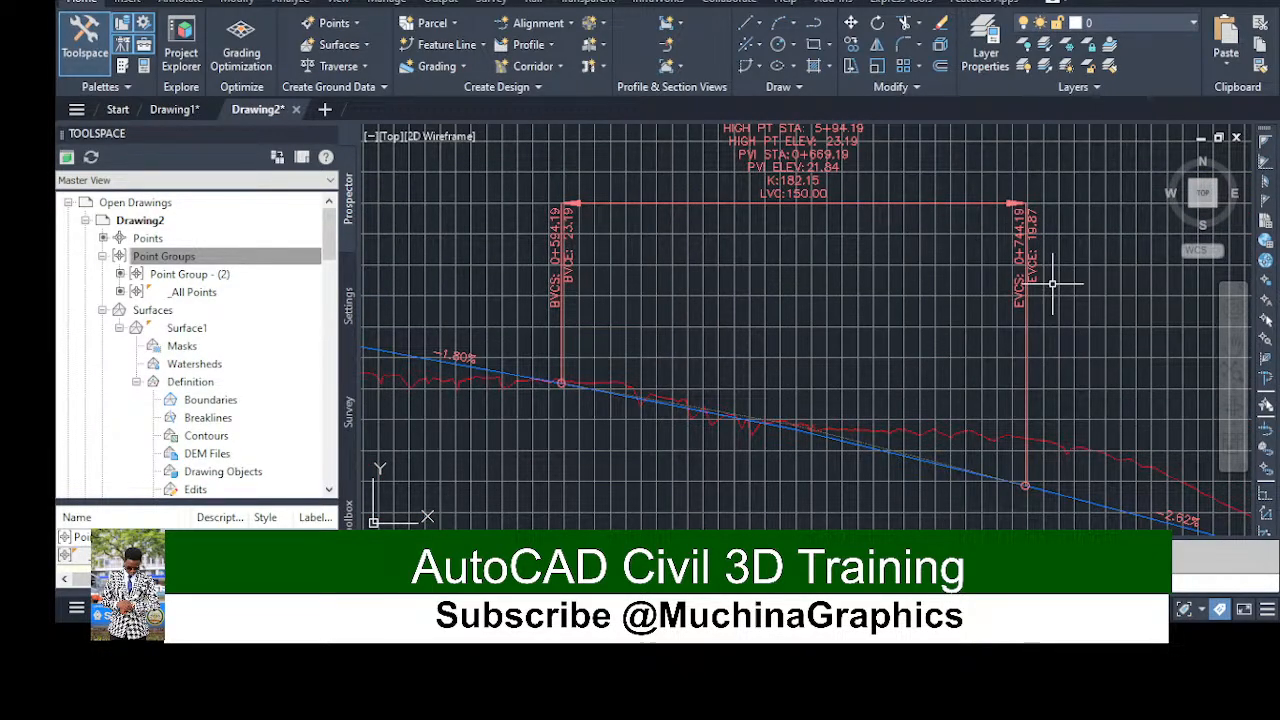
scroll(1050, 280, "up", 5)
scroll(1047, 280, "down", 6)
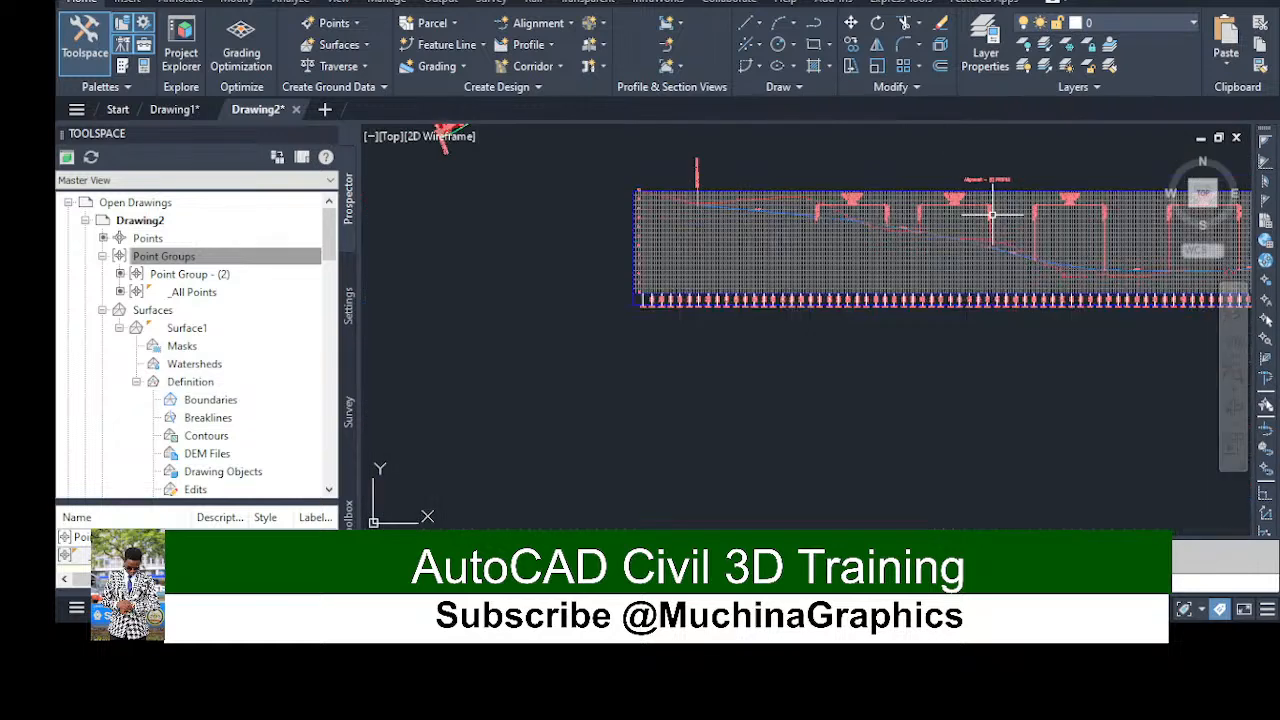
scroll(730, 342, "down", 4)
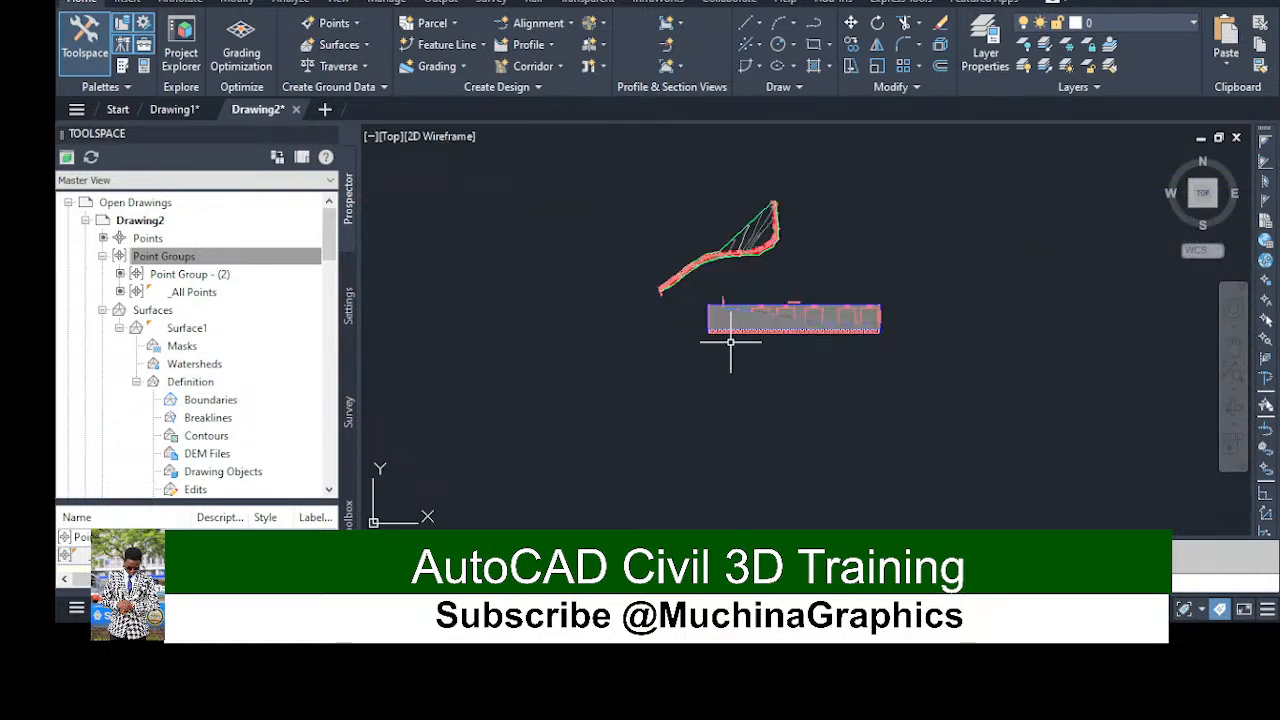
Create an assembly and place its baseline in the empty area between the road and the profile view
scroll(730, 342, "up", 1)
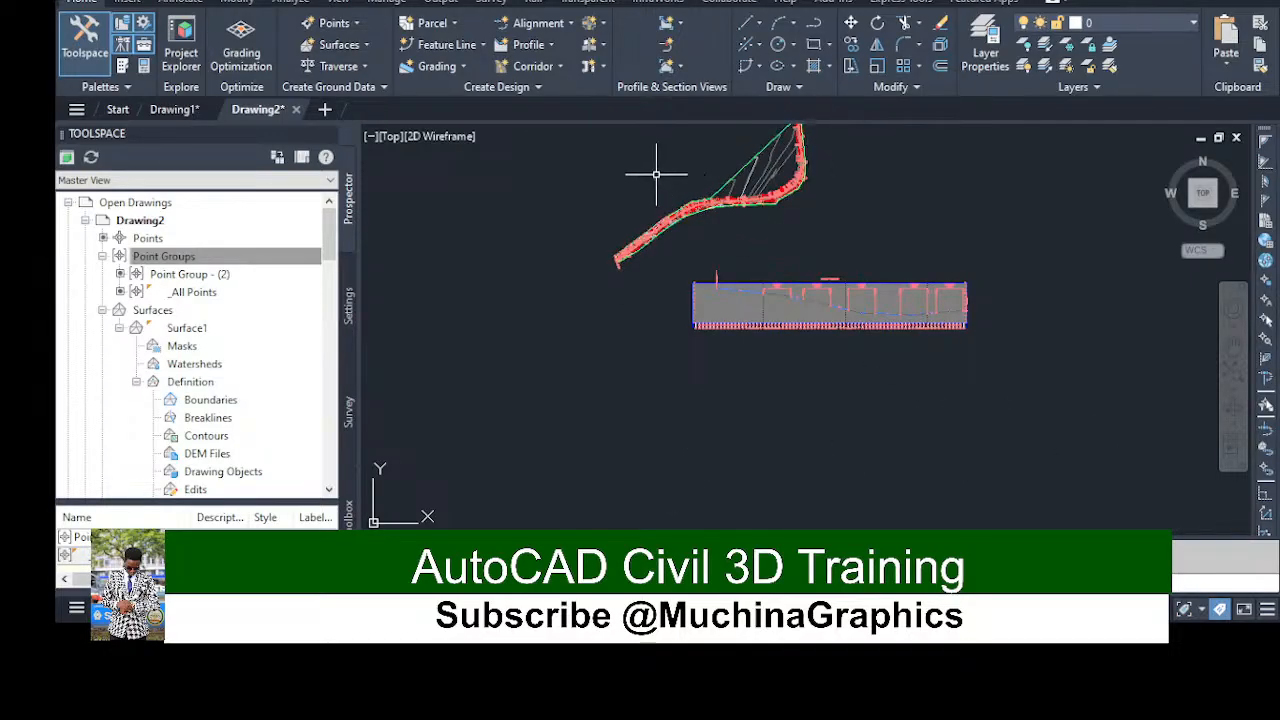
scroll(669, 180, "up", 2)
scroll(670, 182, "down", 2)
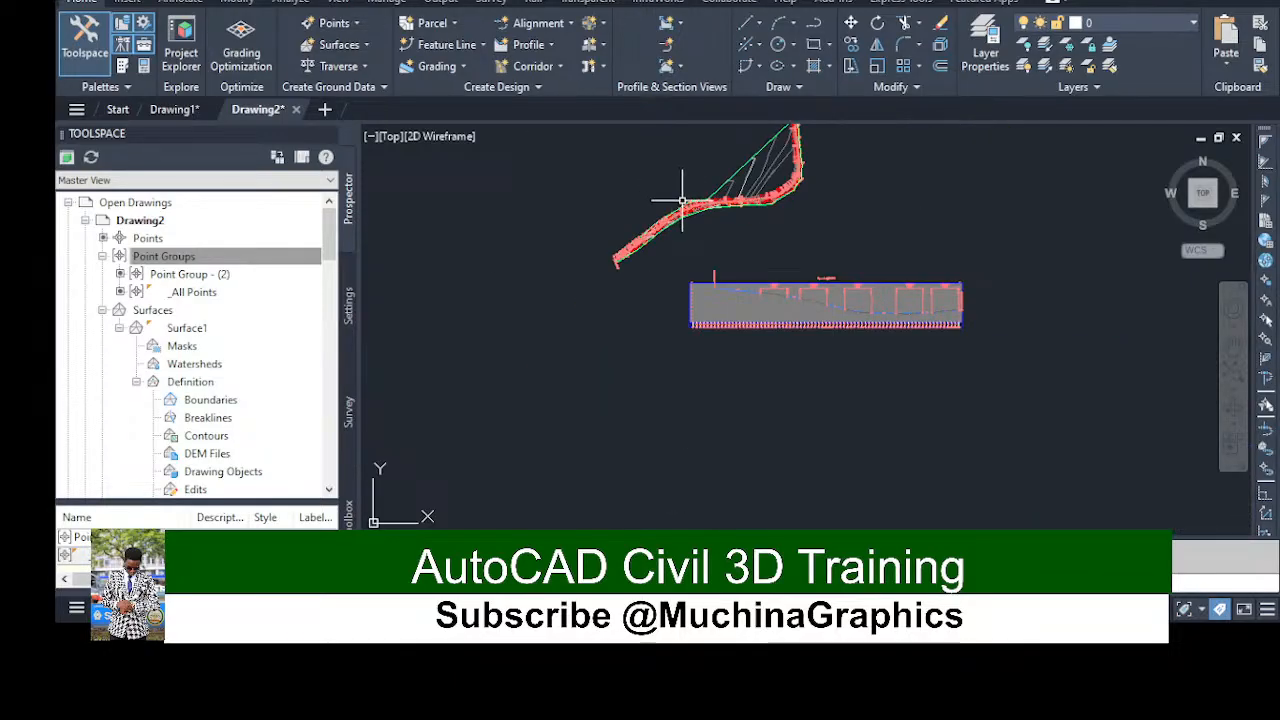
scroll(682, 201, "up", 2)
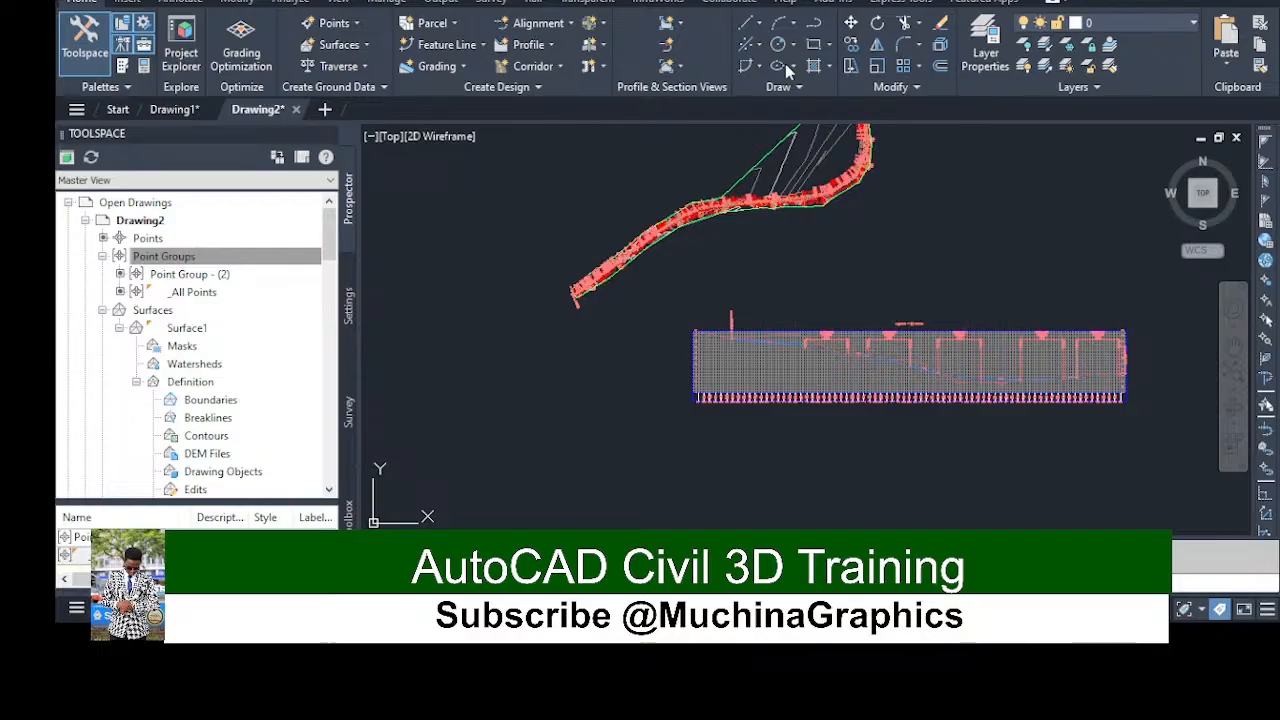
left_click(560, 97)
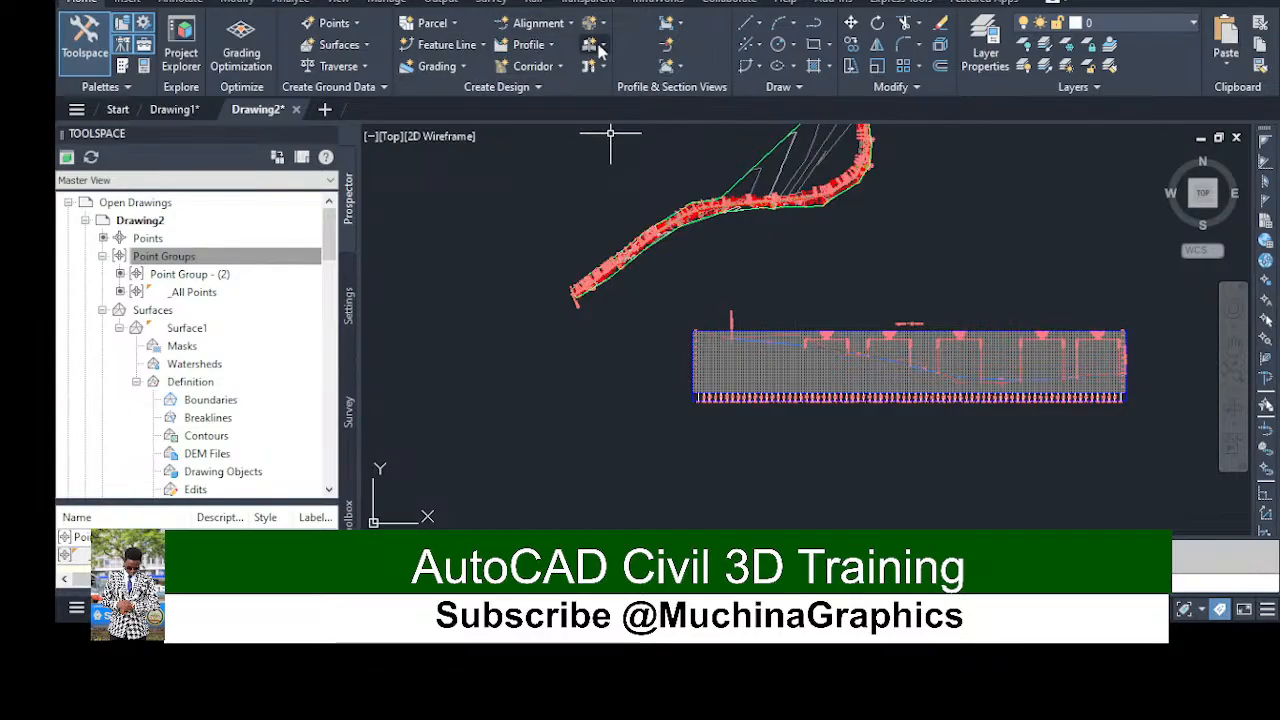
left_click(638, 80)
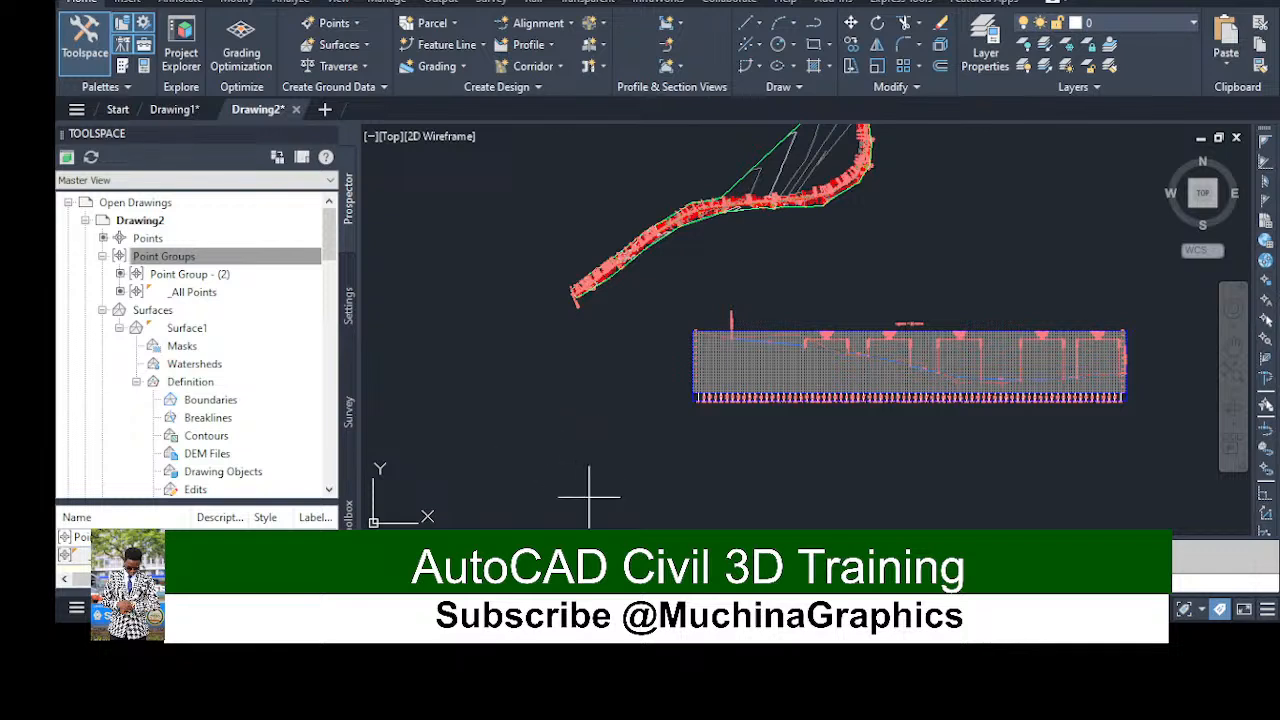
left_click(888, 249)
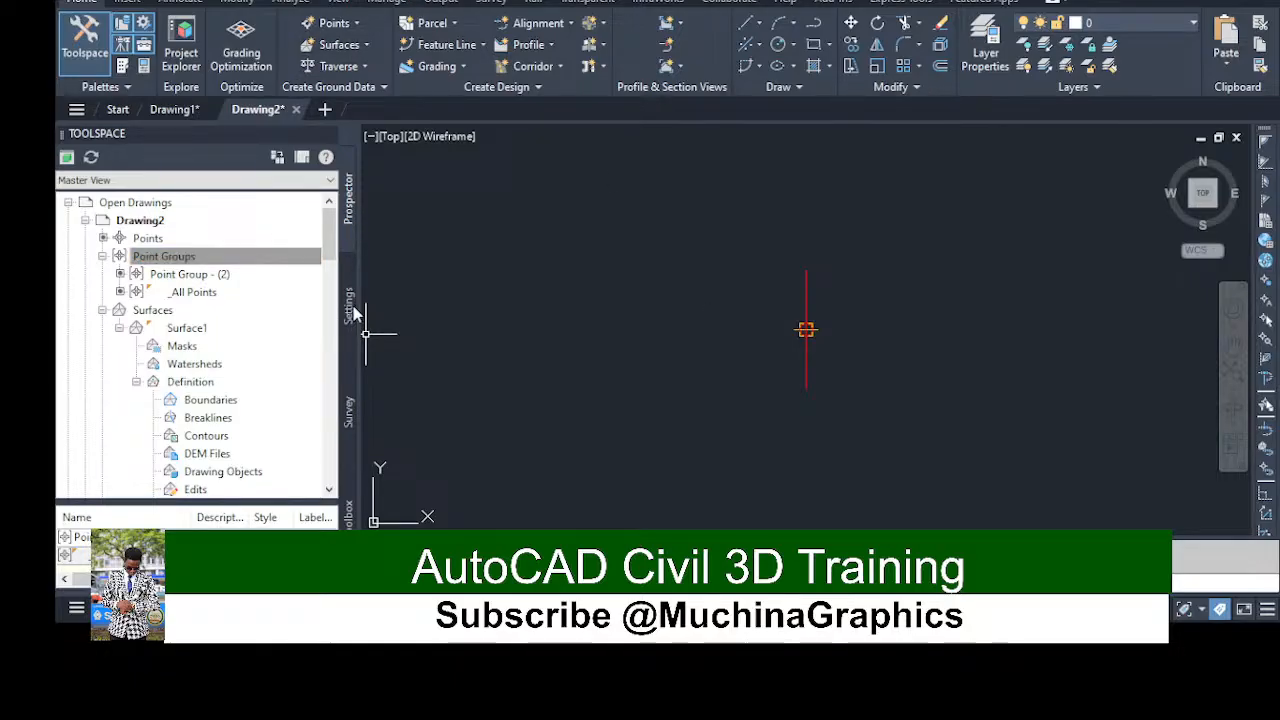
Show the object properties and the Civil Metric Subassemblies tool palette alongside the drawing
left_click(145, 66)
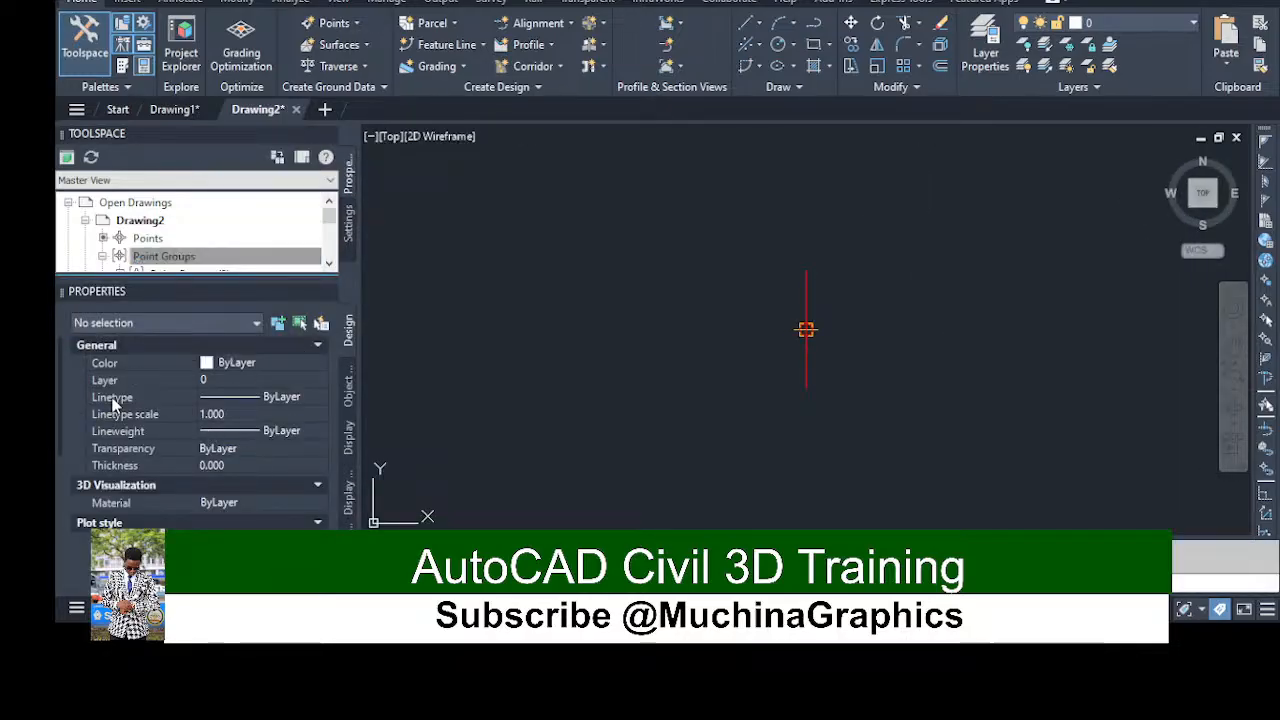
scroll(184, 505, "down", 5)
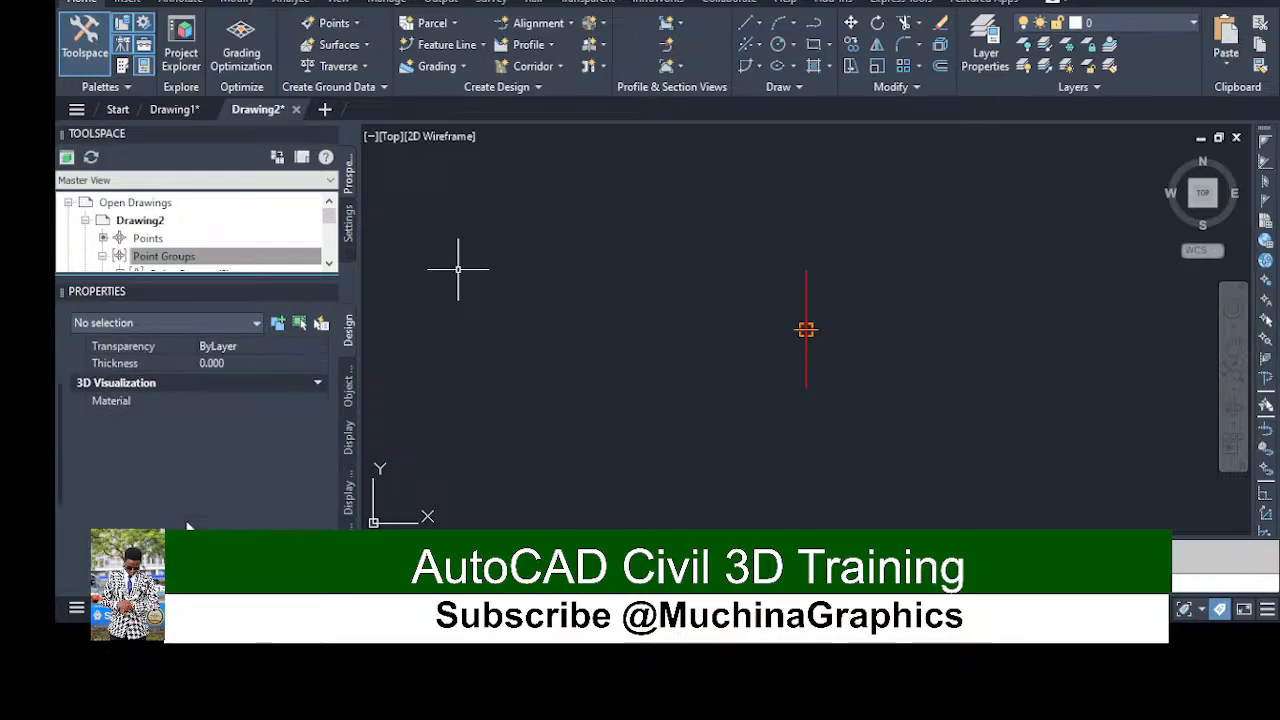
scroll(184, 505, "up", 5)
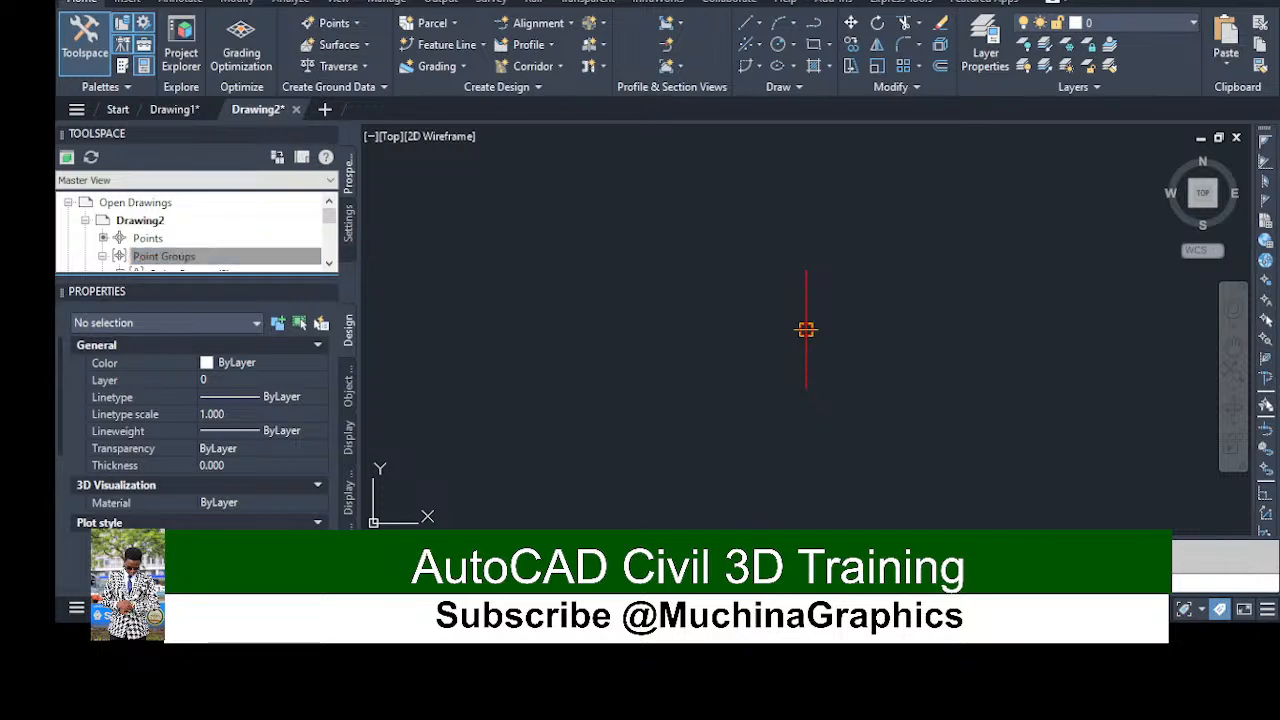
left_click(124, 66)
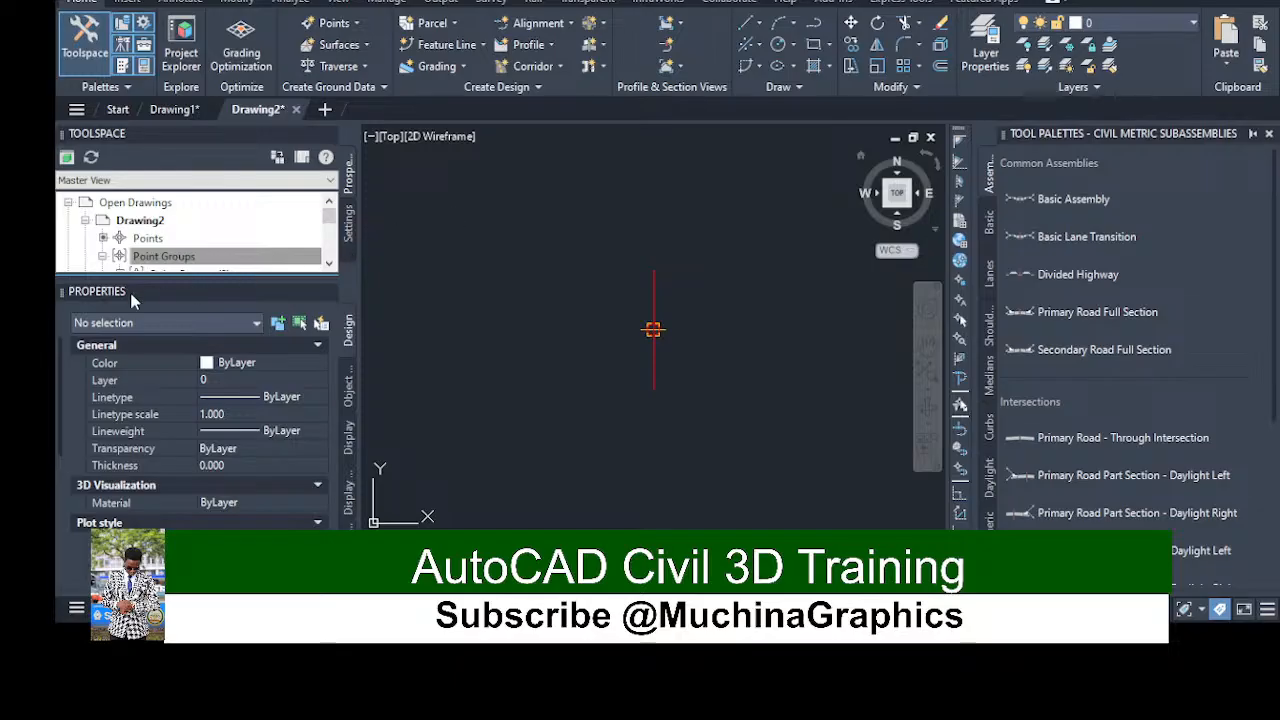
left_click_drag(246, 287, 248, 287)
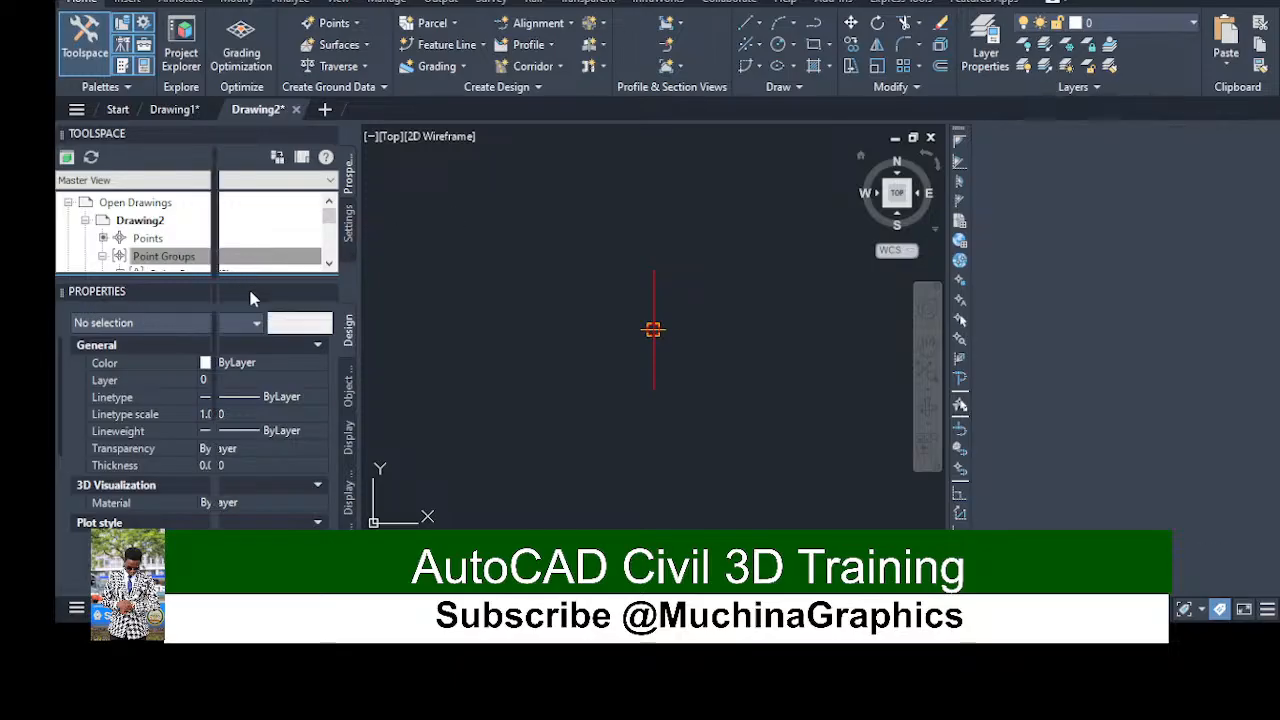
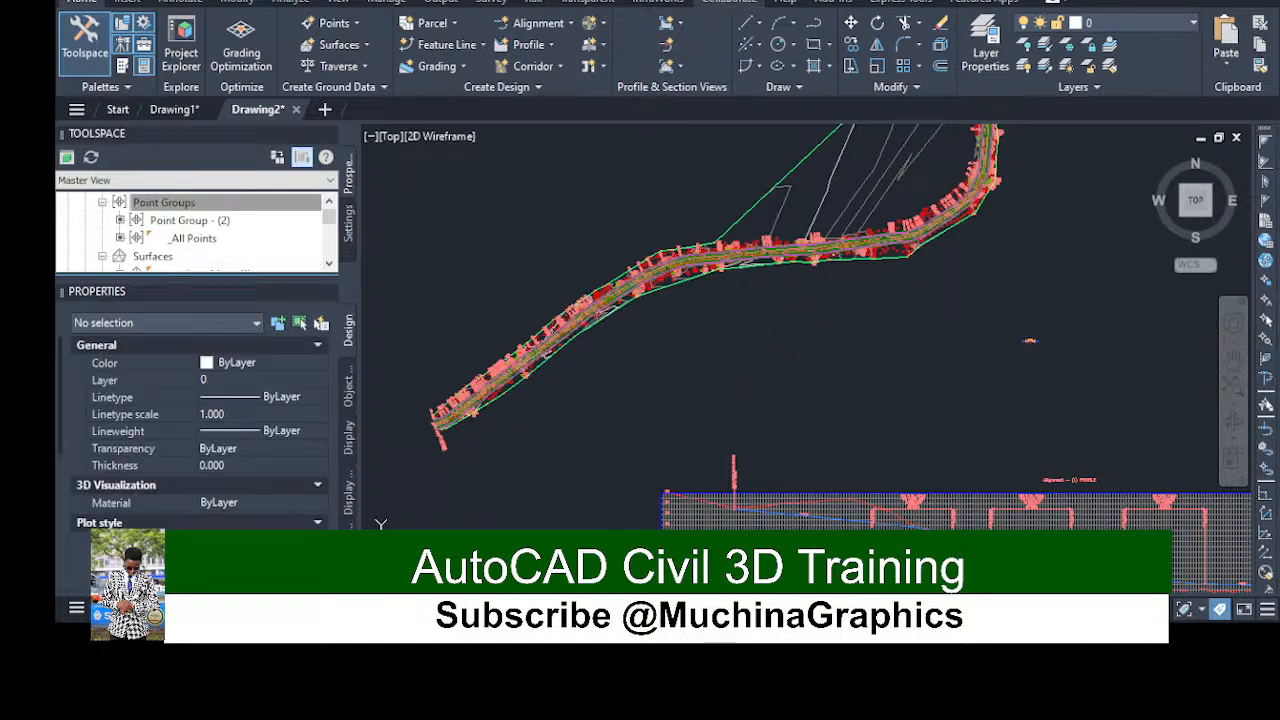
Select the road corridor and examine its lines over the survey points along the southwest and middle stretches
scroll(586, 309, "up", 3)
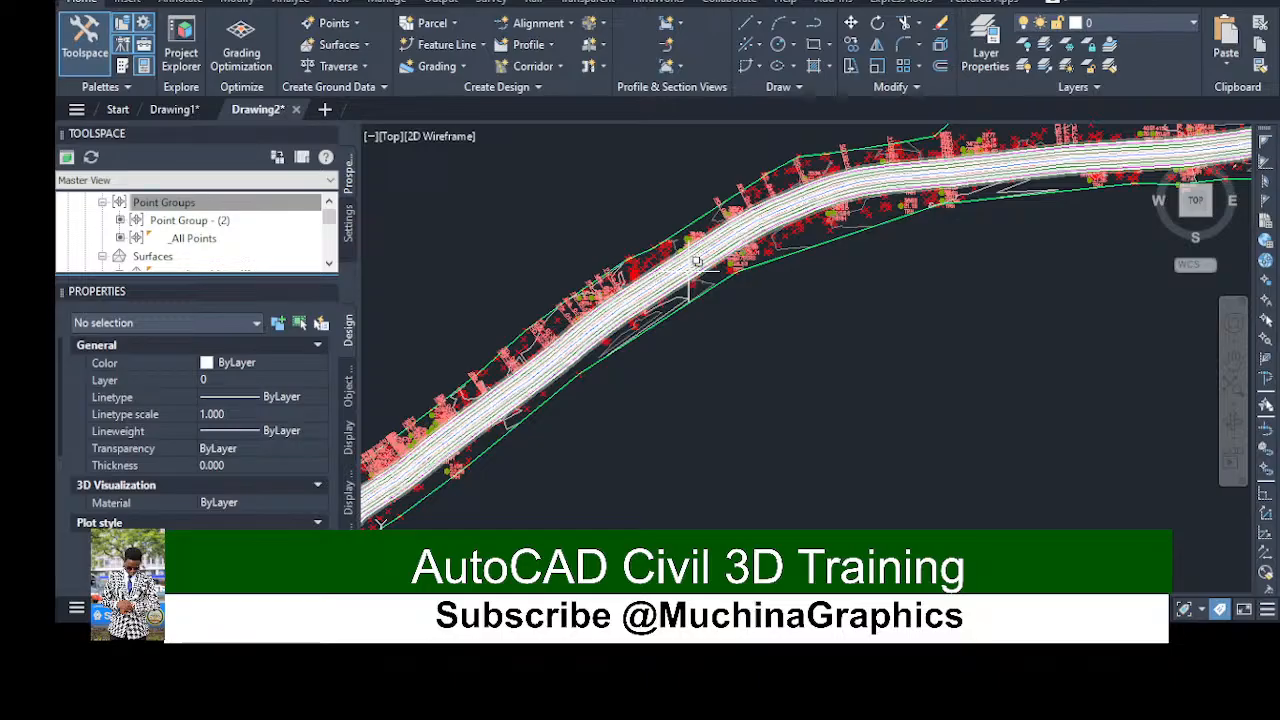
scroll(688, 268, "down", 3)
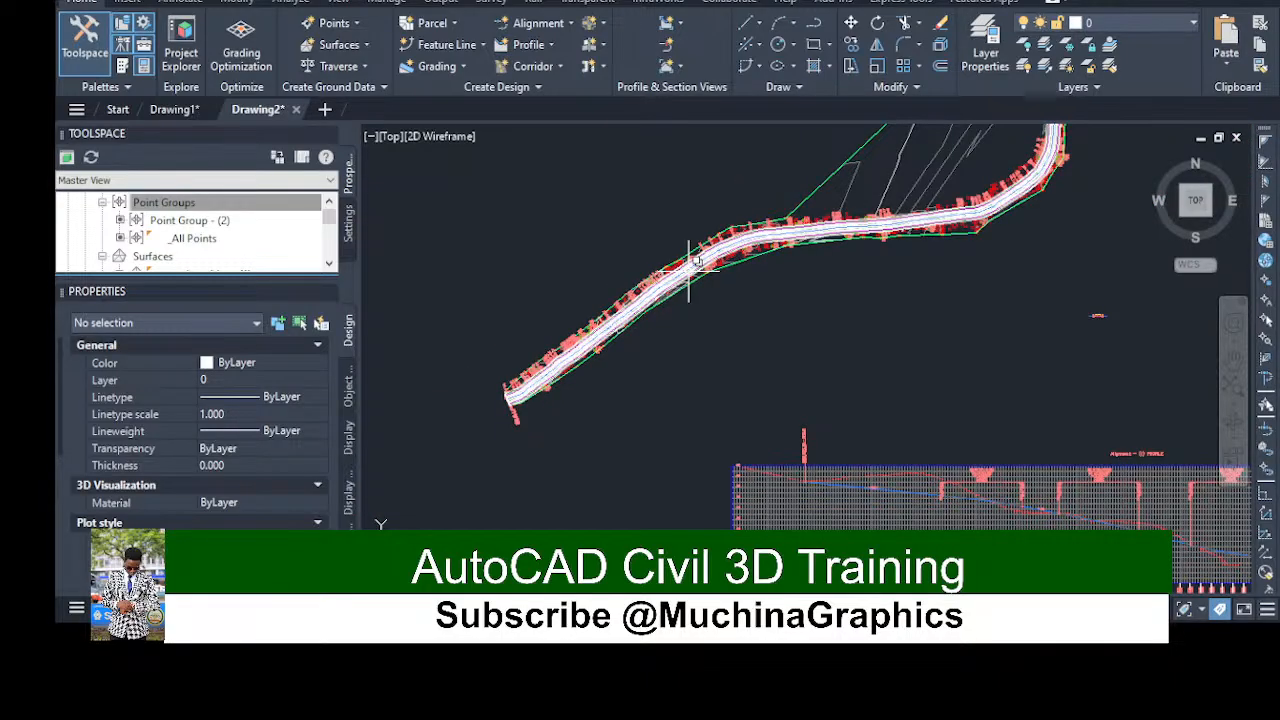
scroll(688, 268, "down", 2)
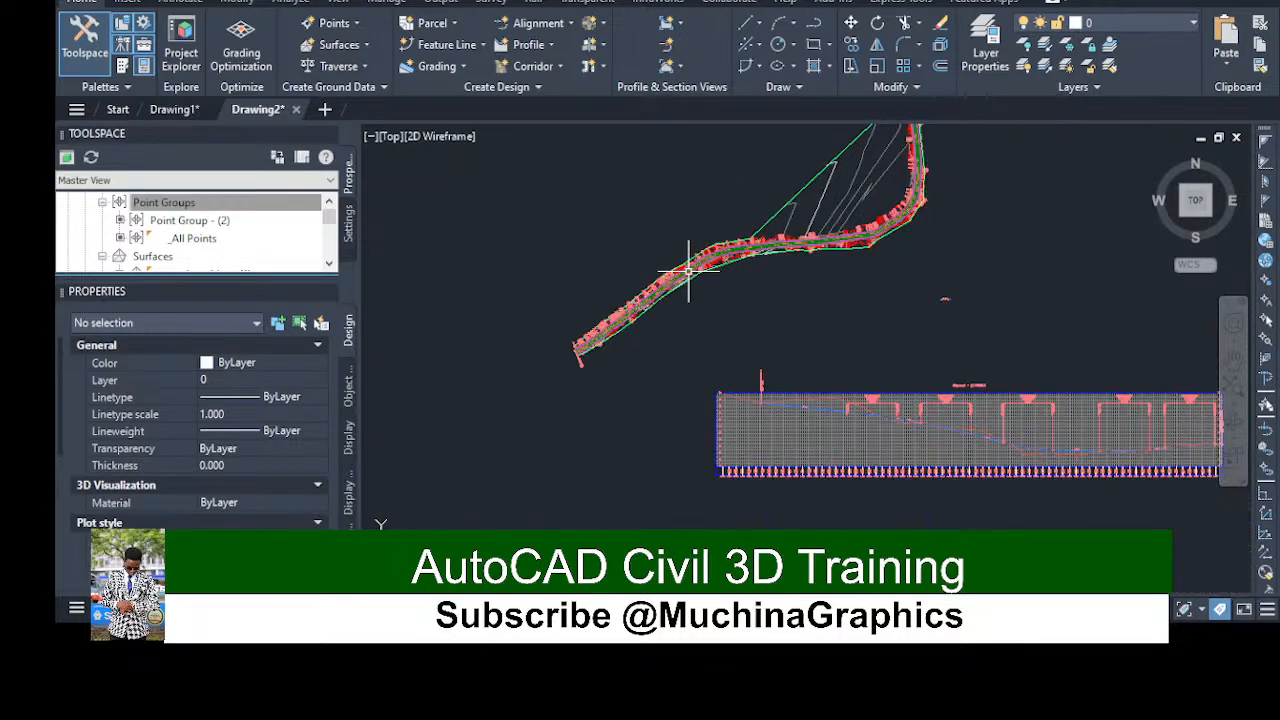
left_click(888, 230)
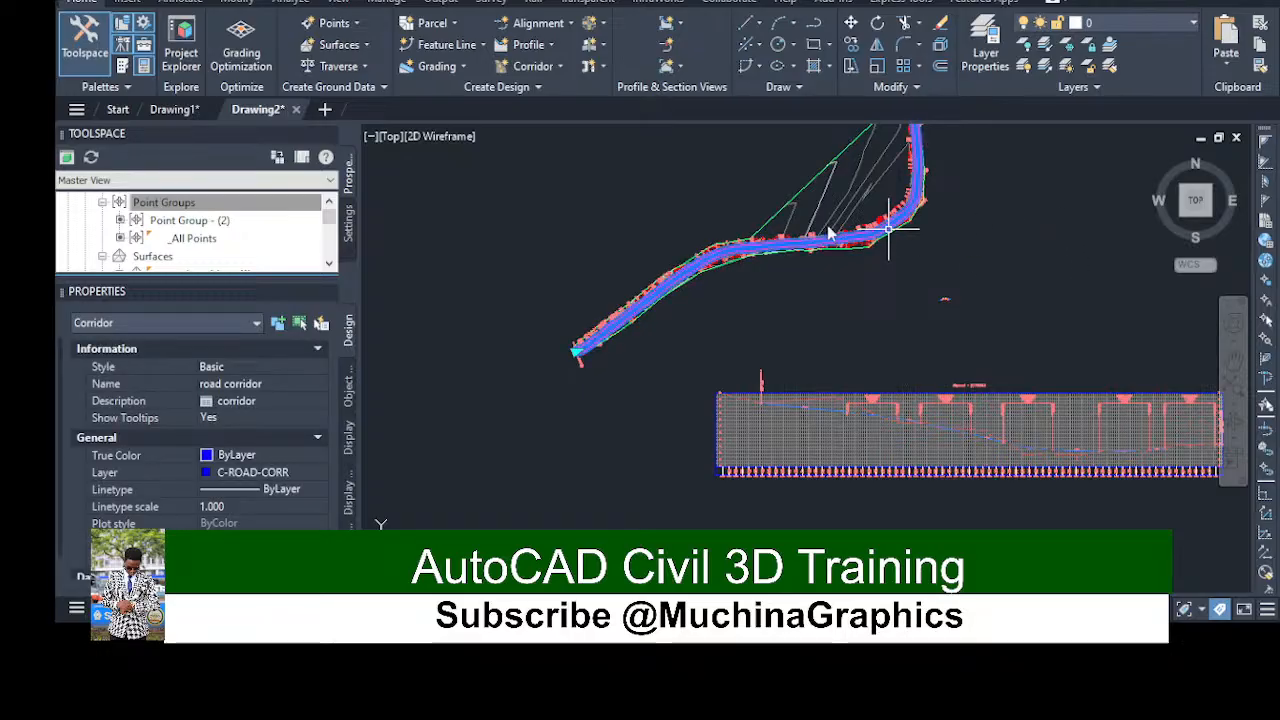
scroll(720, 277, "up", 5)
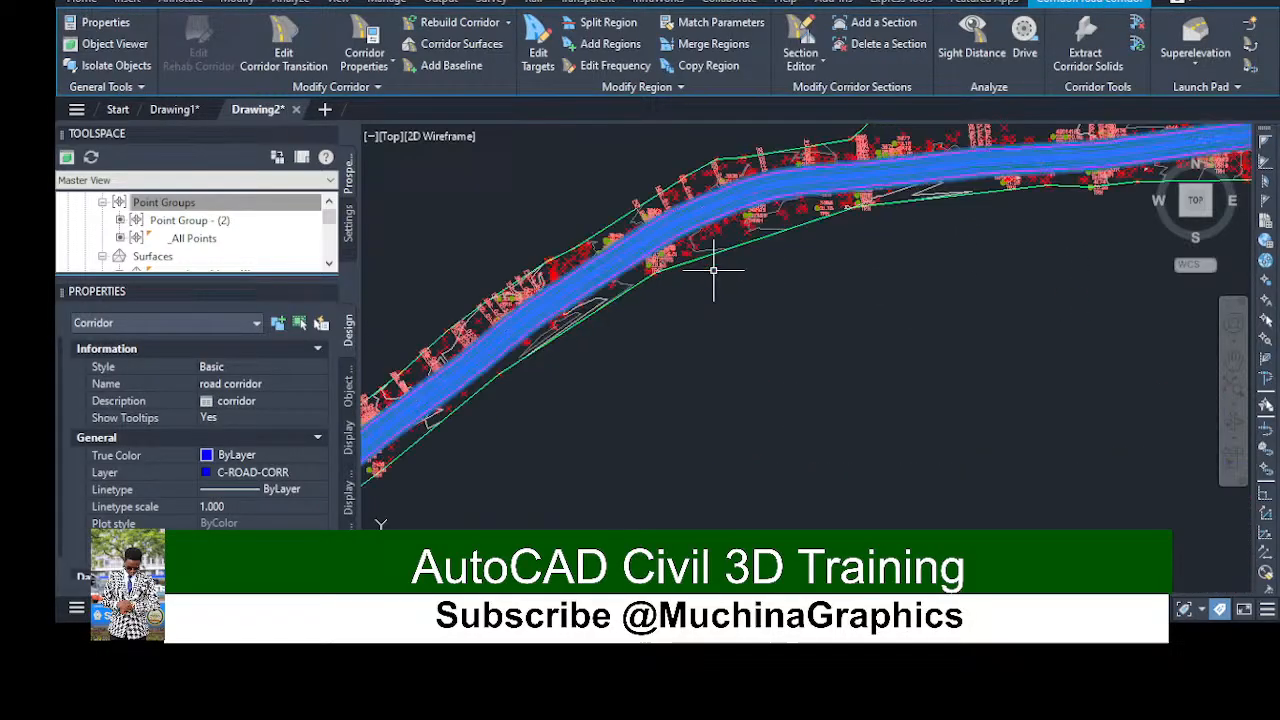
scroll(651, 216, "up", 3)
scroll(520, 276, "down", 3)
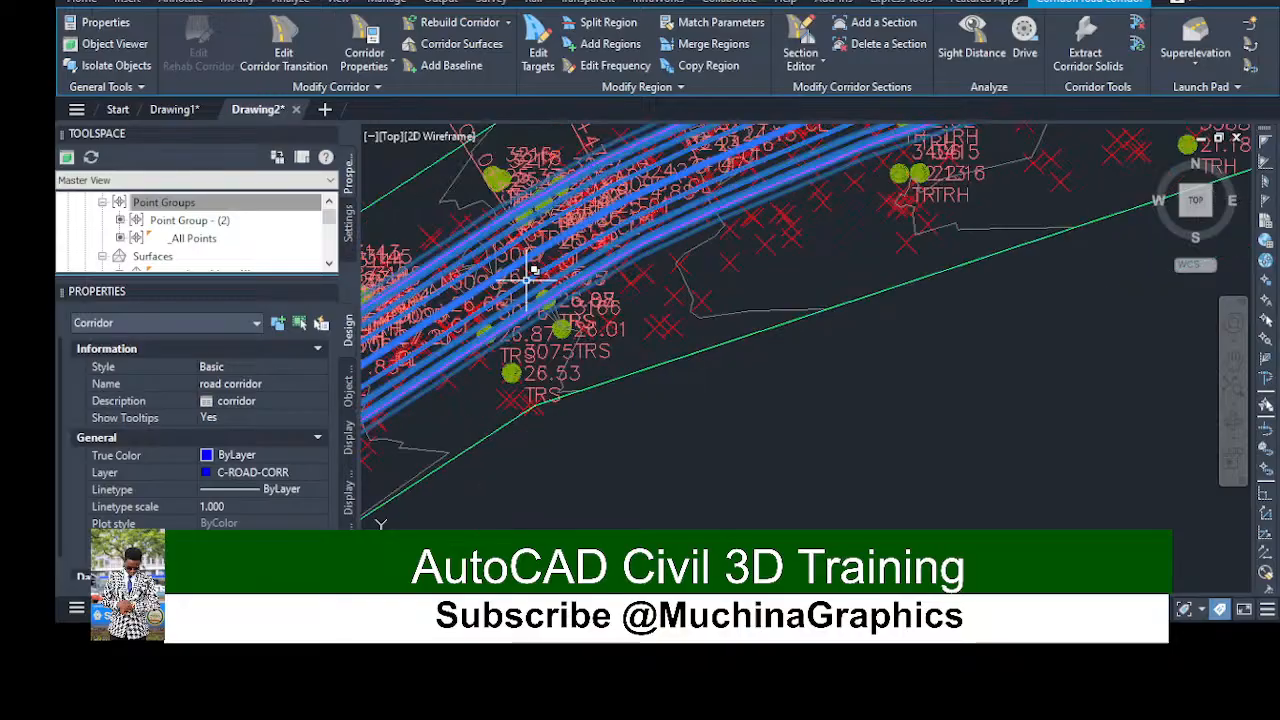
scroll(875, 170, "up", 5)
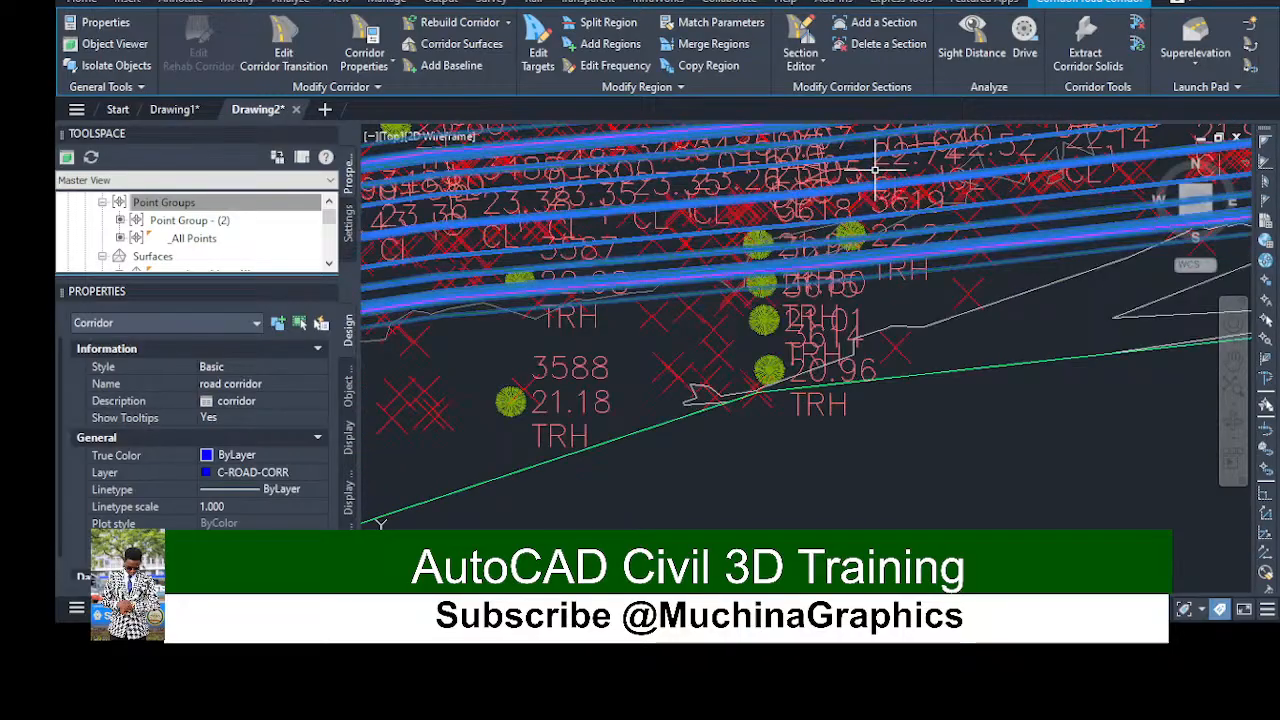
scroll(895, 175, "up", 5)
scroll(915, 190, "down", 7)
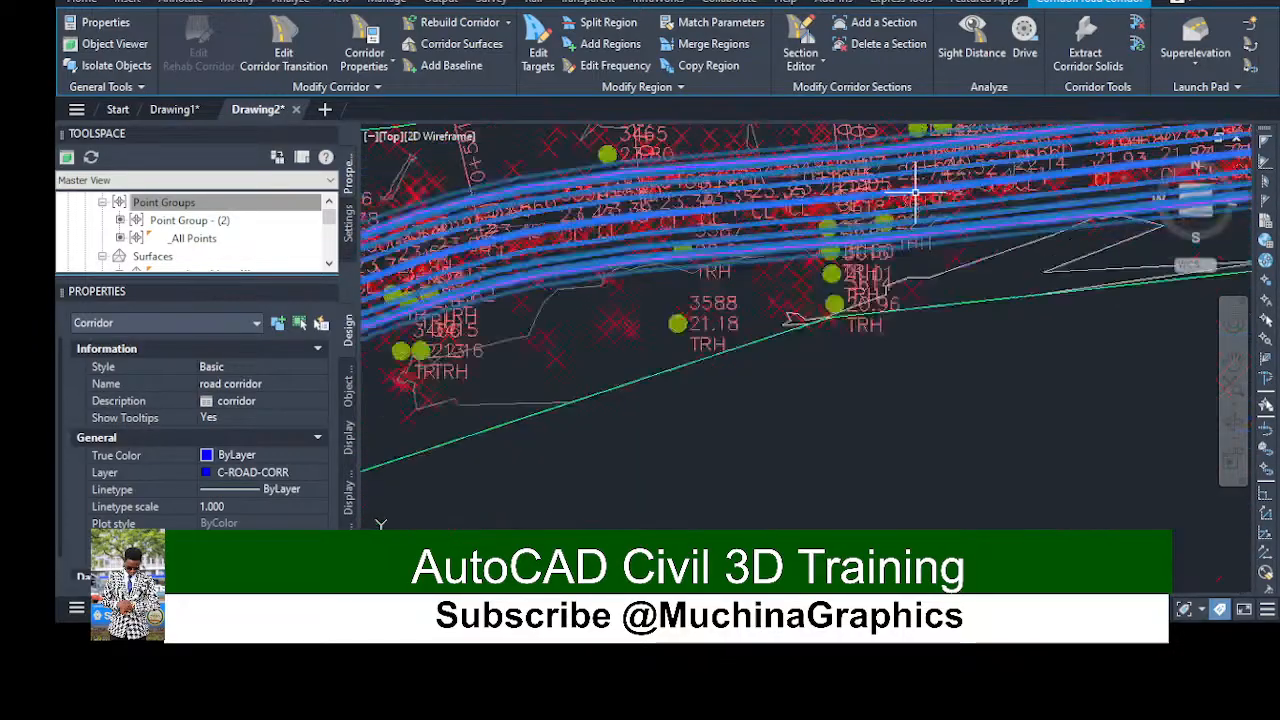
scroll(915, 190, "down", 7)
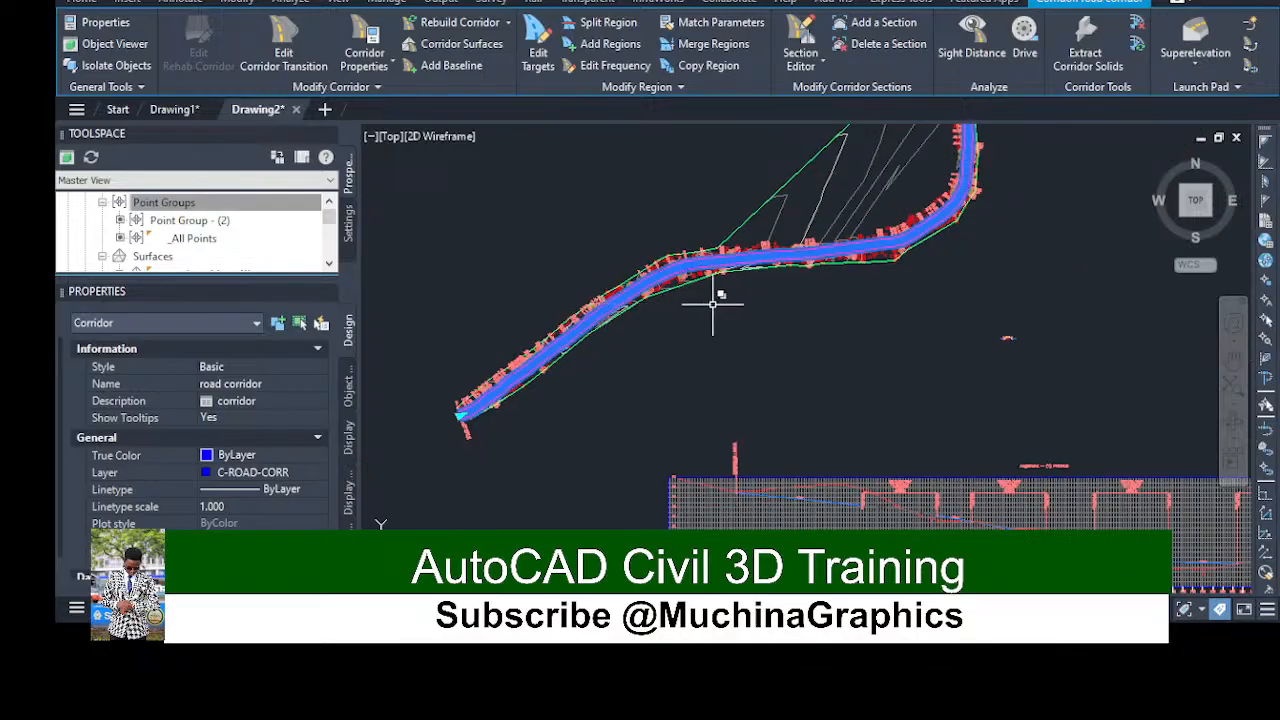
Examine the road corridor around the eastern bend and up to its north end, and clear the selection
scroll(960, 185, "up", 5)
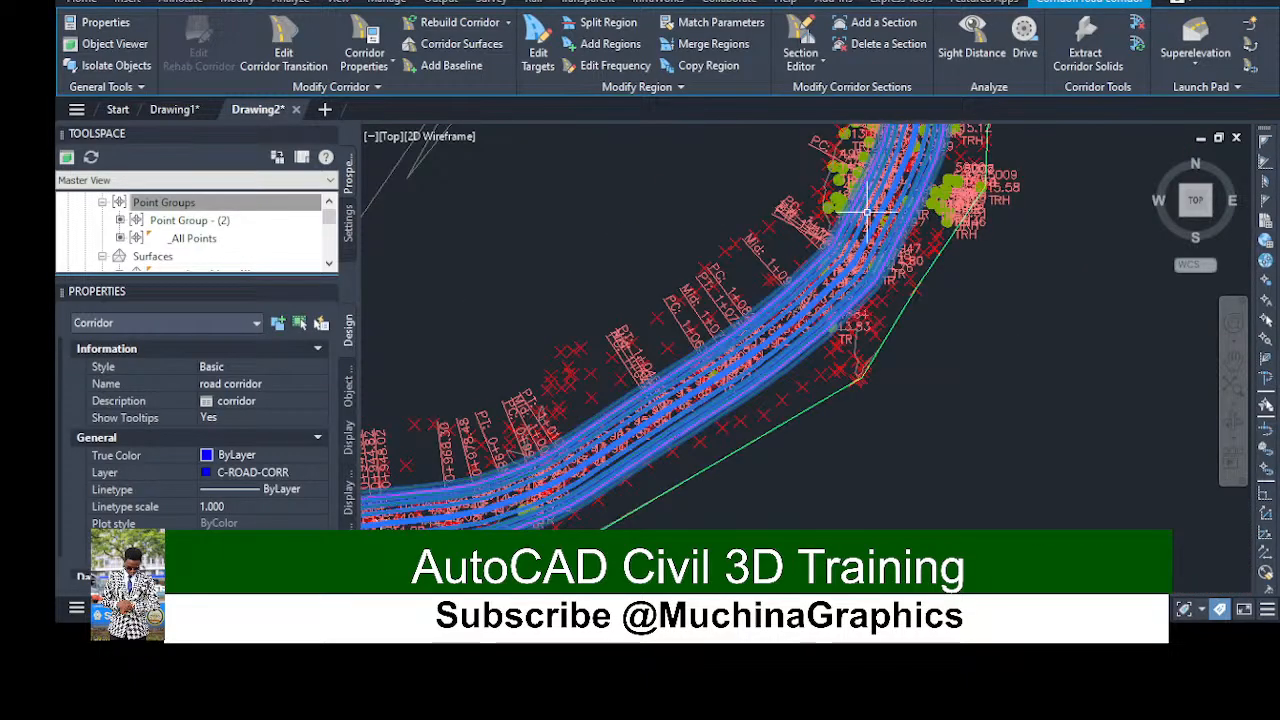
scroll(866, 212, "down", 8)
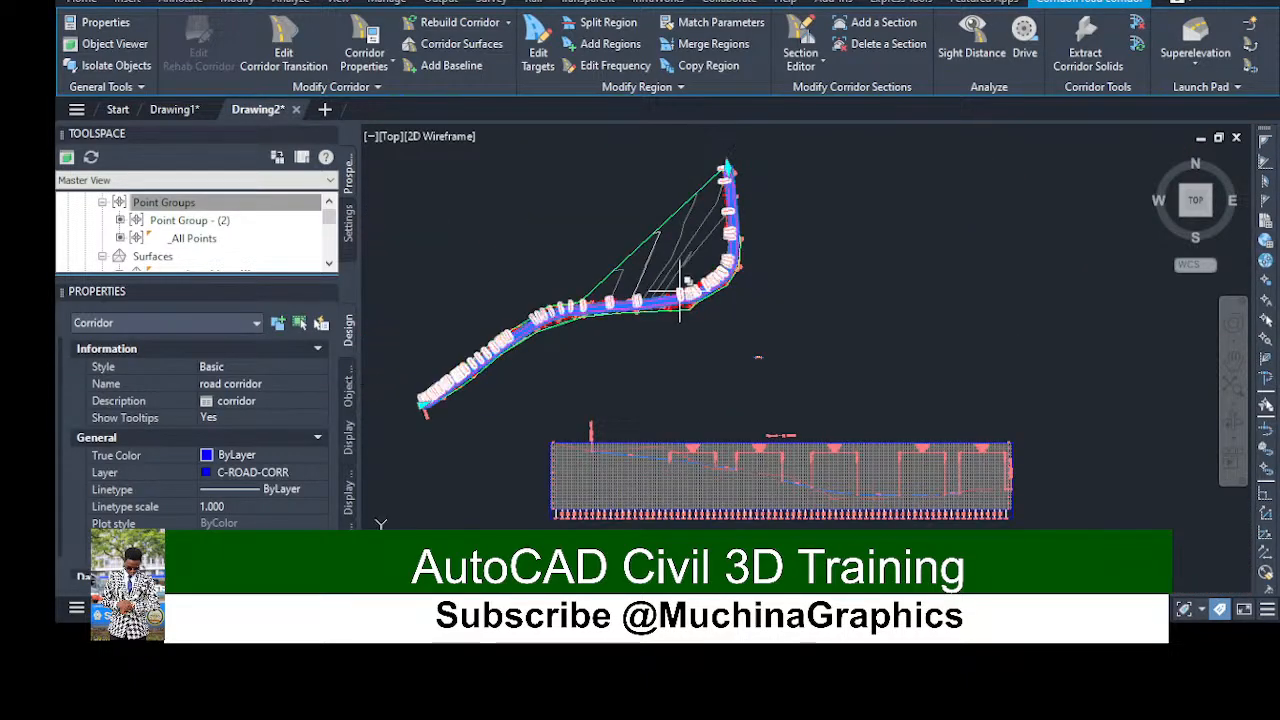
scroll(766, 186, "up", 6)
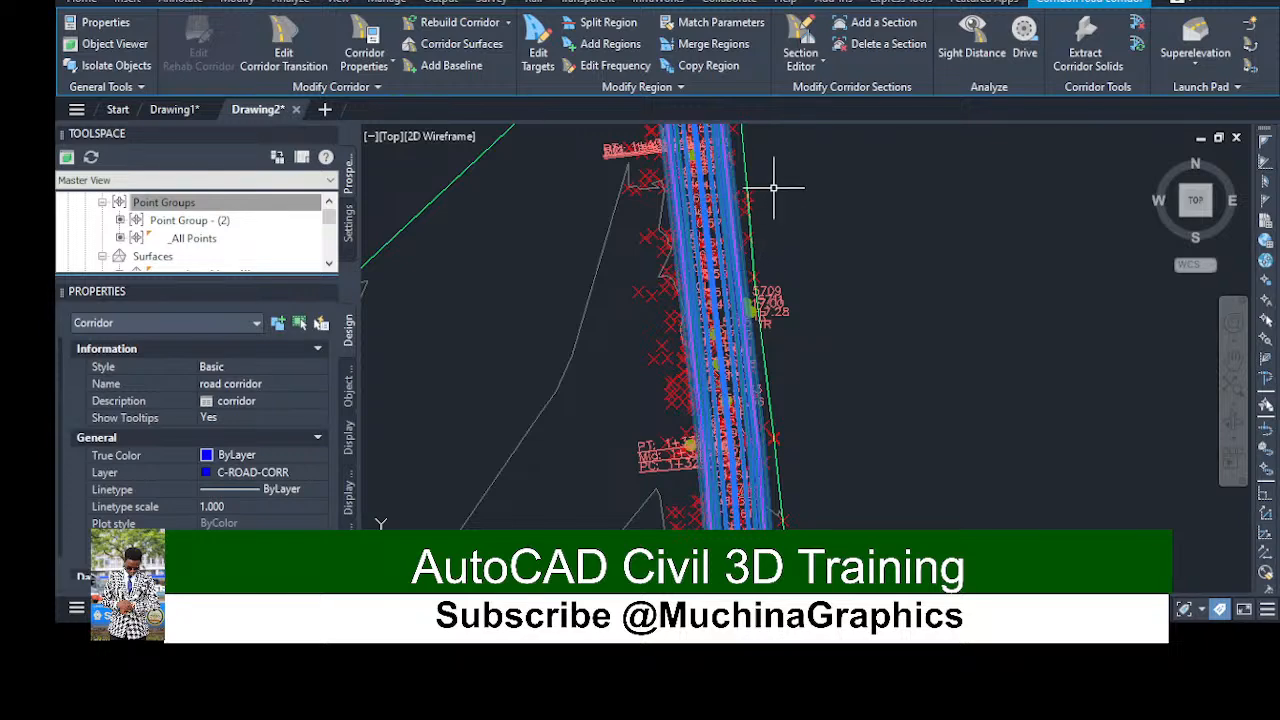
scroll(696, 156, "up", 3)
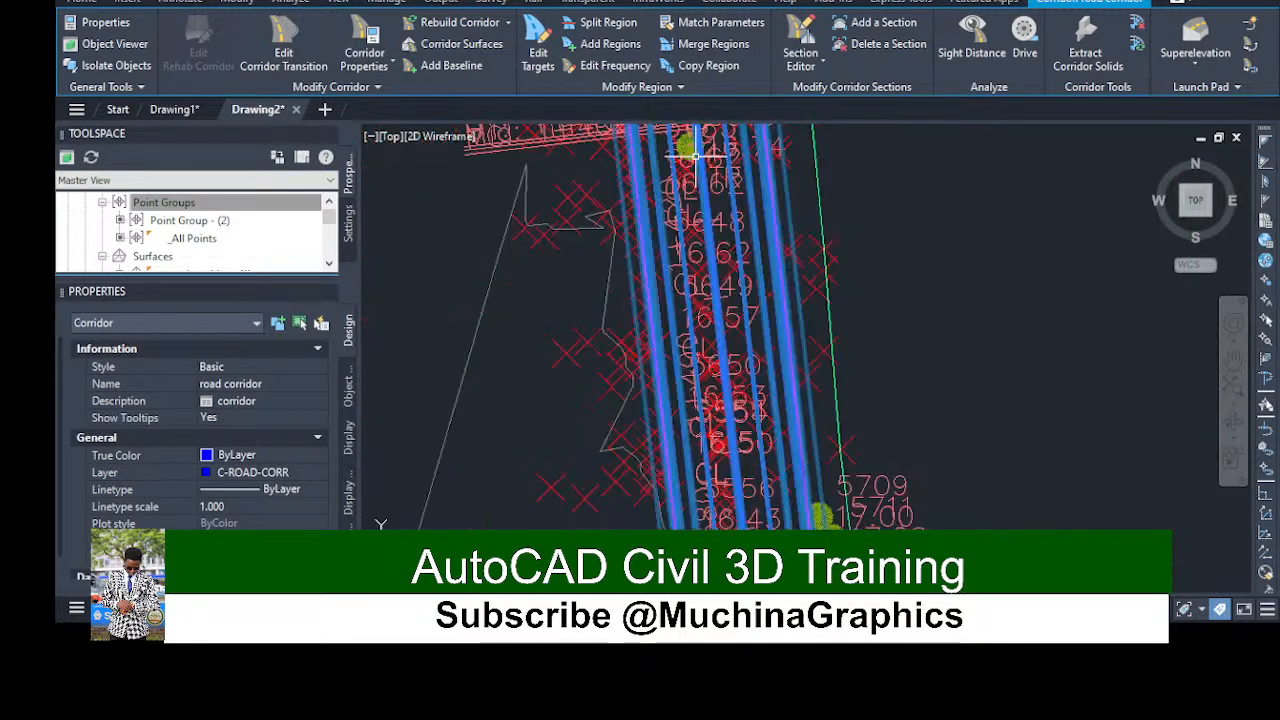
scroll(696, 156, "down", 7)
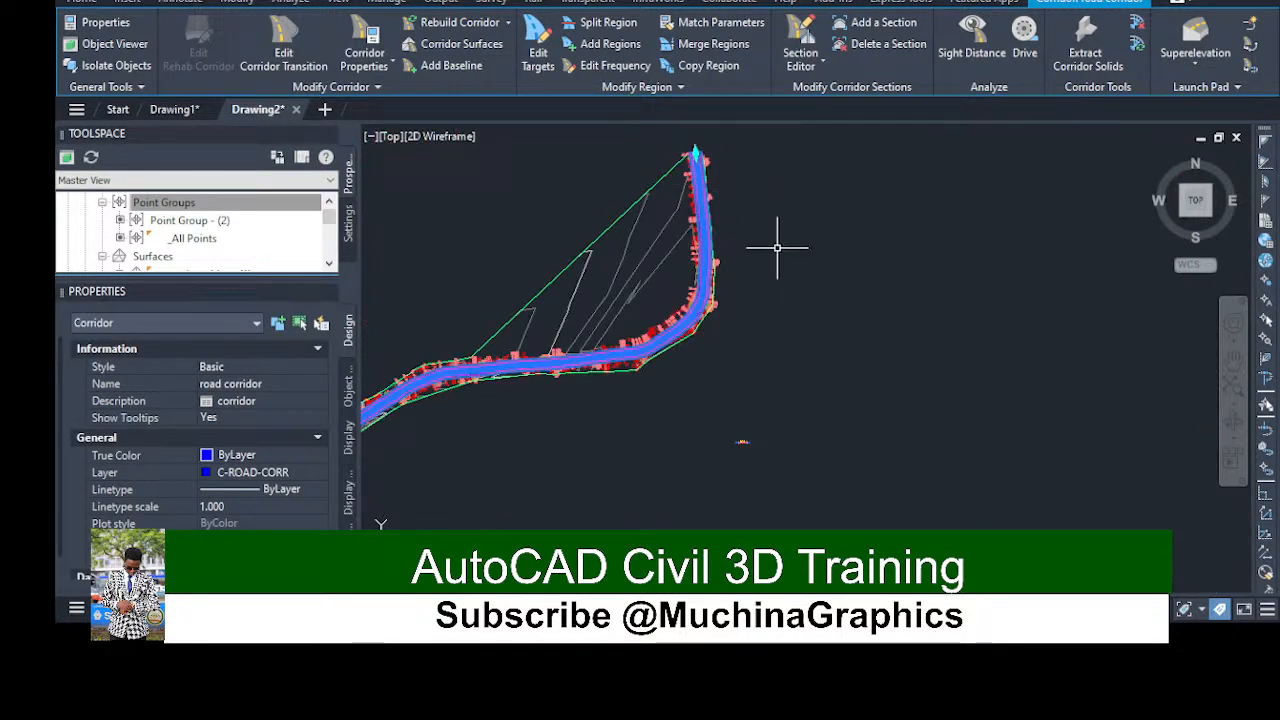
scroll(777, 247, "down", 3)
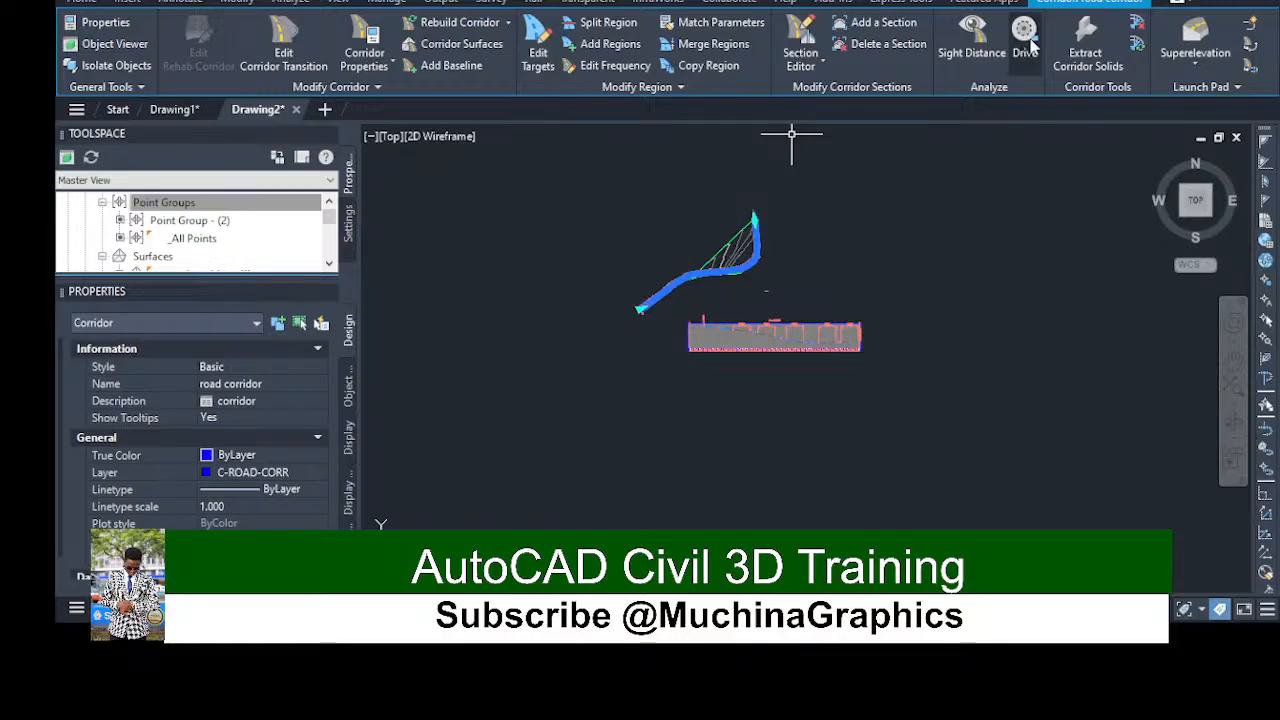
key("Escape")
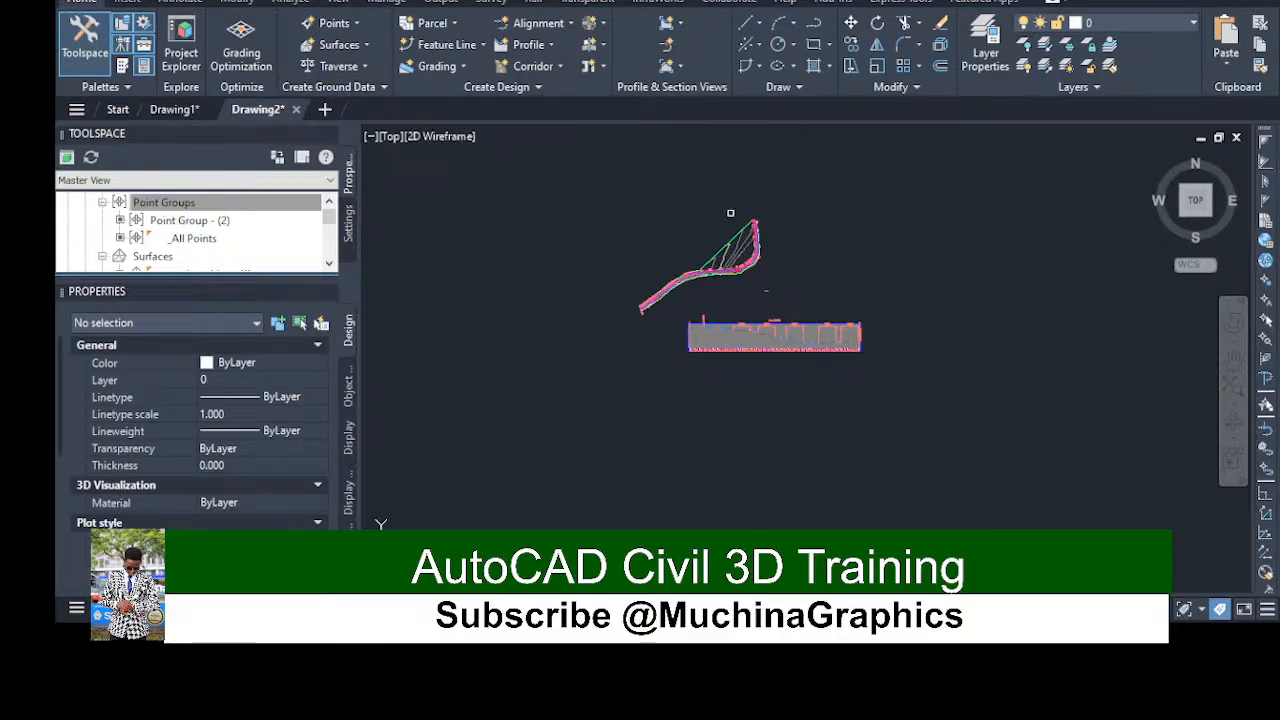
Run the Drive simulation along the road corridor's Back_Curb line in Shaded style, starting from station 0+000.00, and leave it at the end
scroll(621, 293, "up", 4)
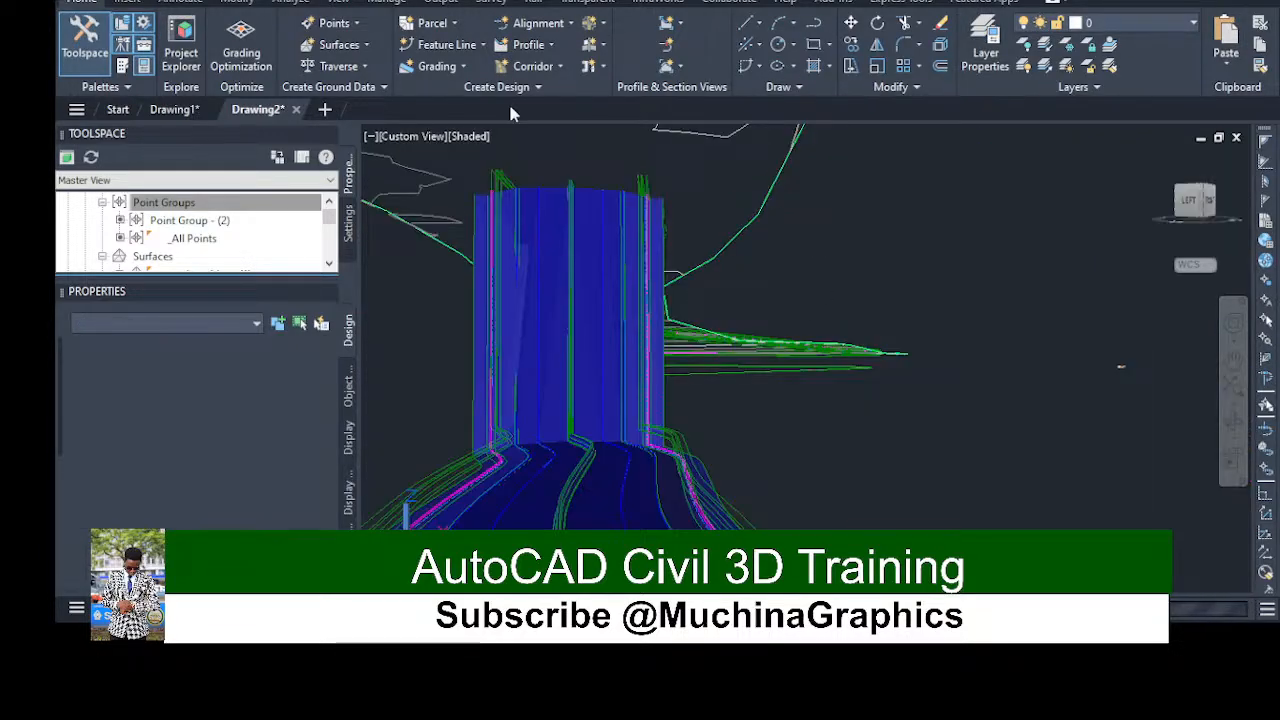
left_click(791, 350)
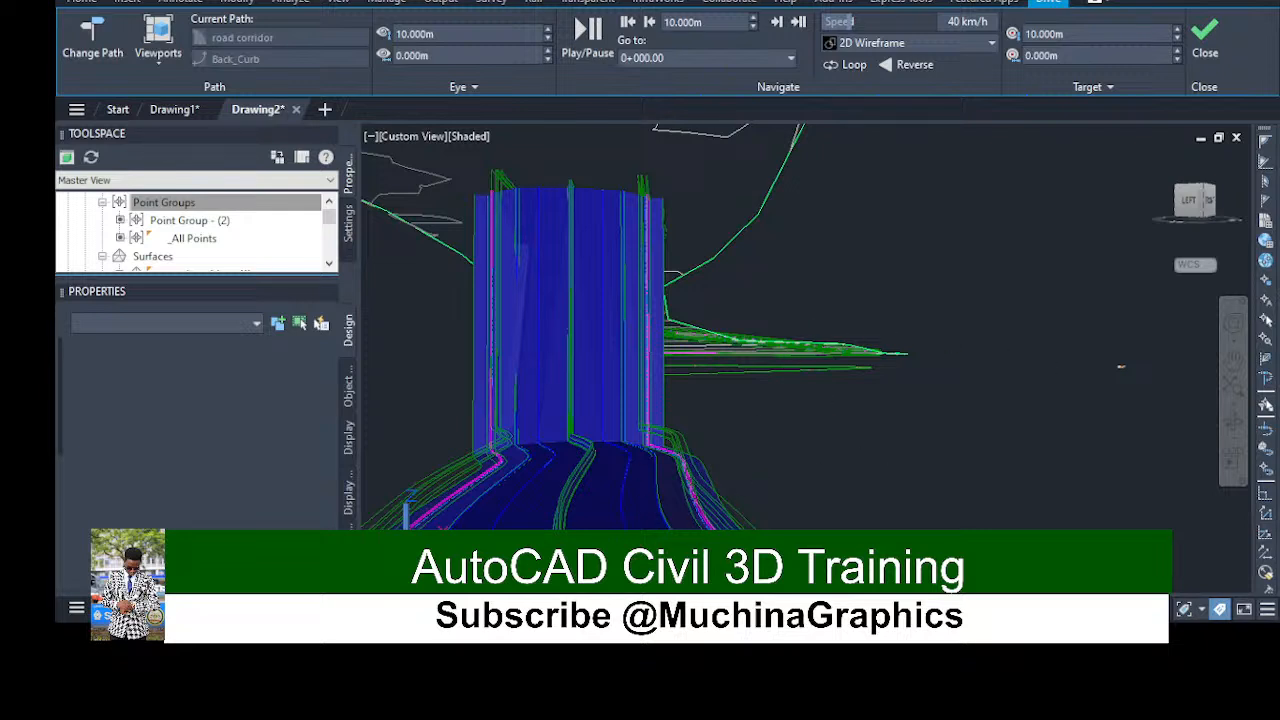
left_click(806, 357)
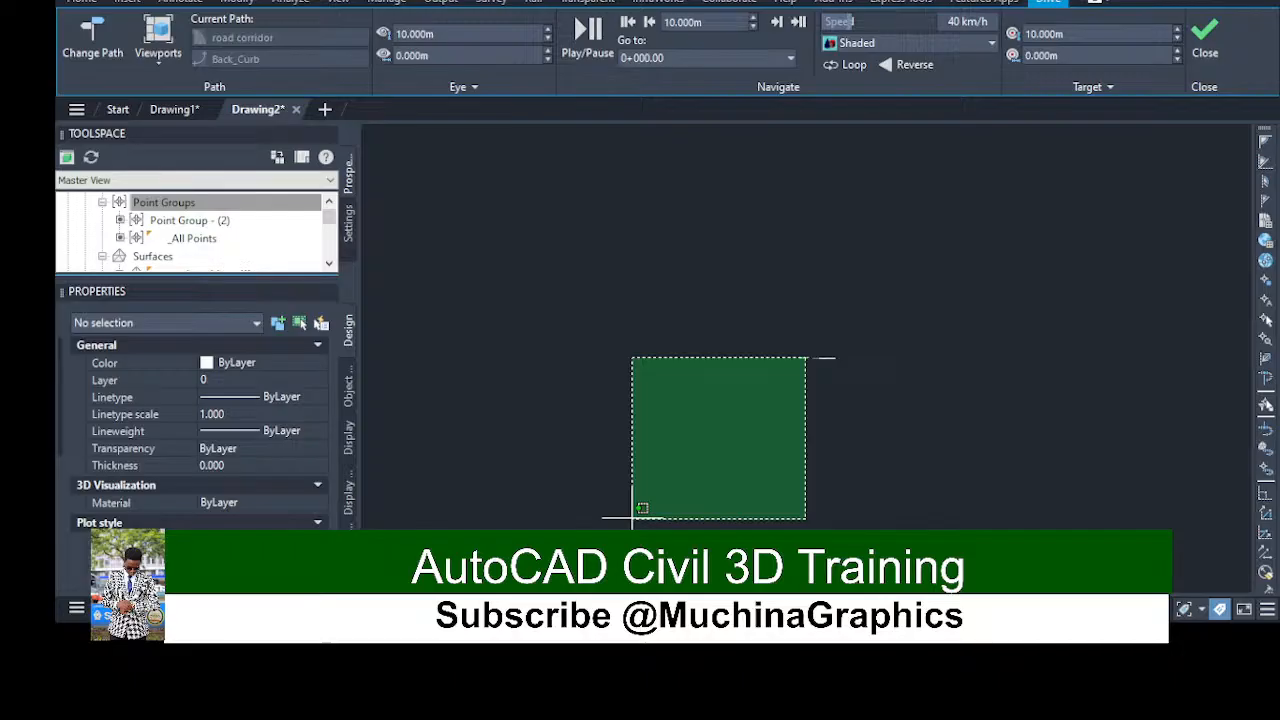
left_click(632, 519)
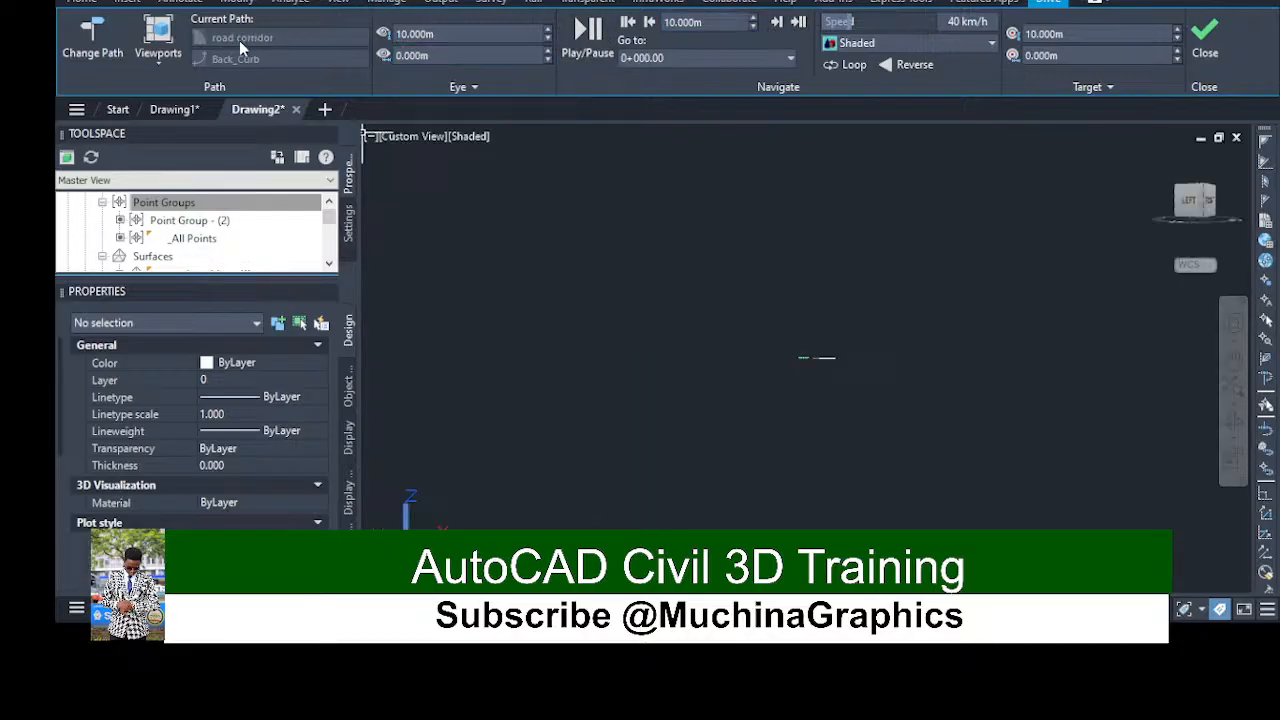
left_click(588, 30)
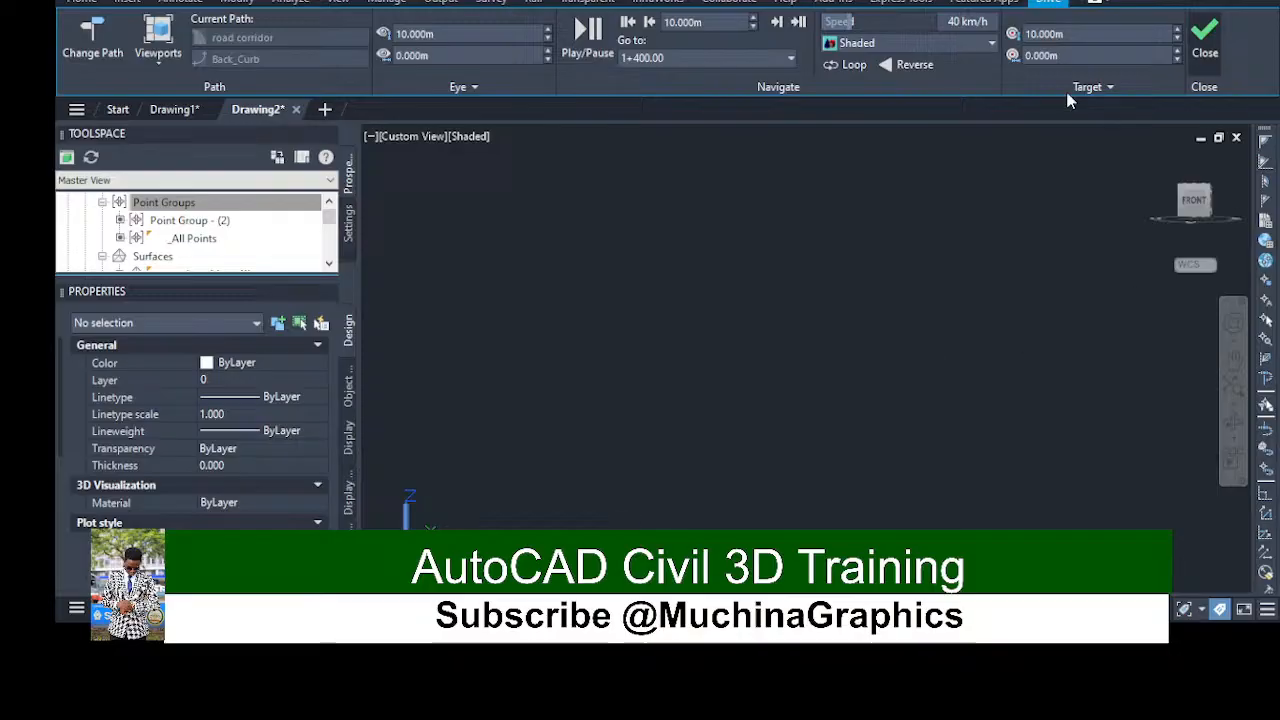
left_click(596, 56)
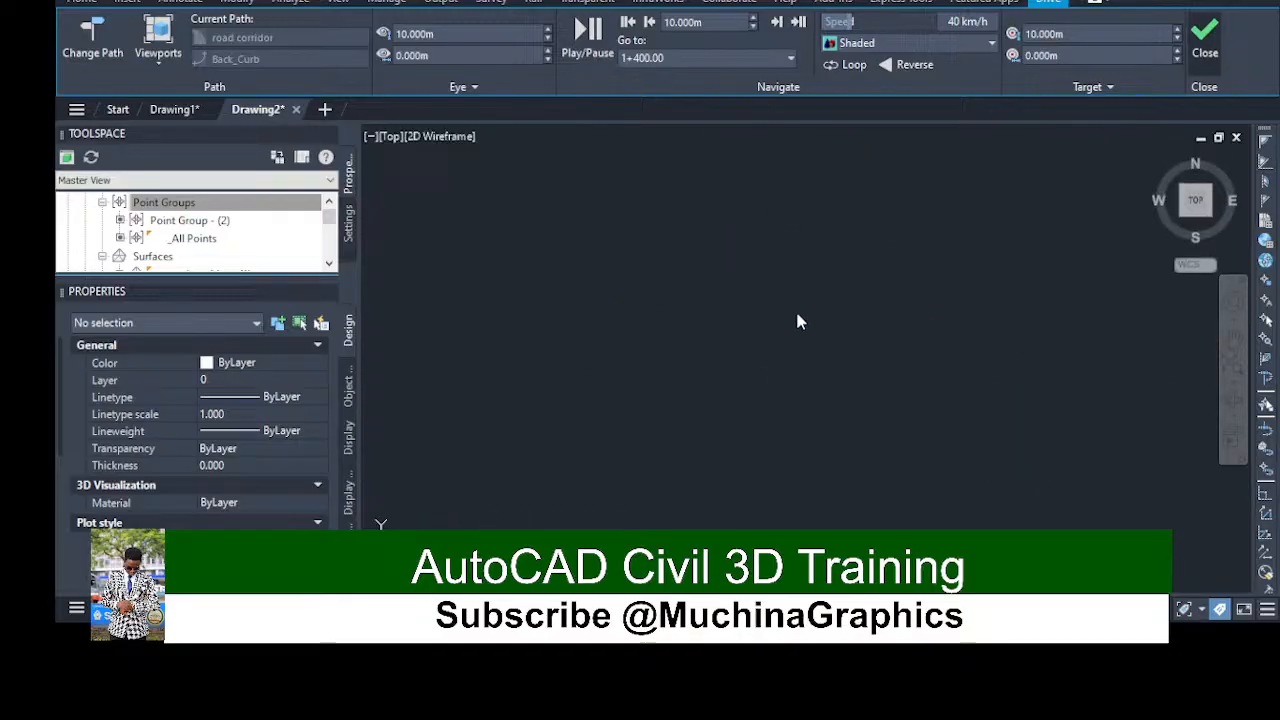
Select the road corridor on its southwest stretch to show its properties and analysis tools, and clear the selection
scroll(826, 314, "down", 2)
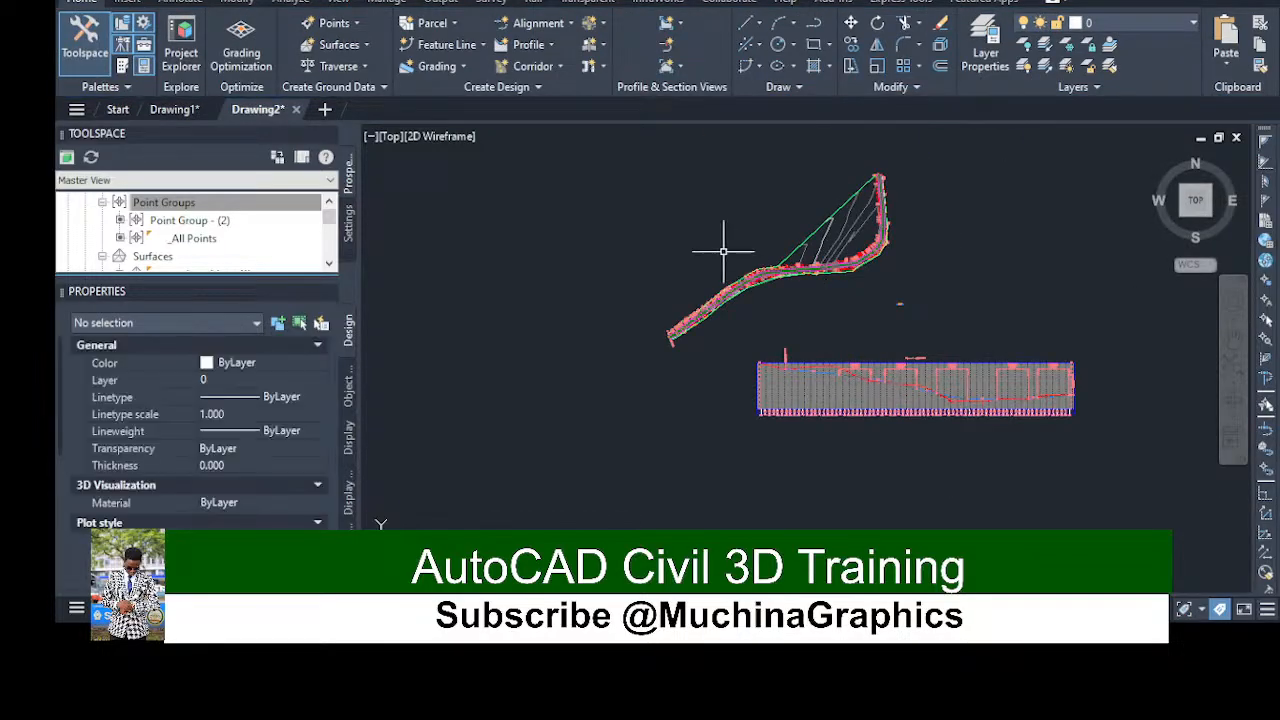
scroll(723, 306, "up", 5)
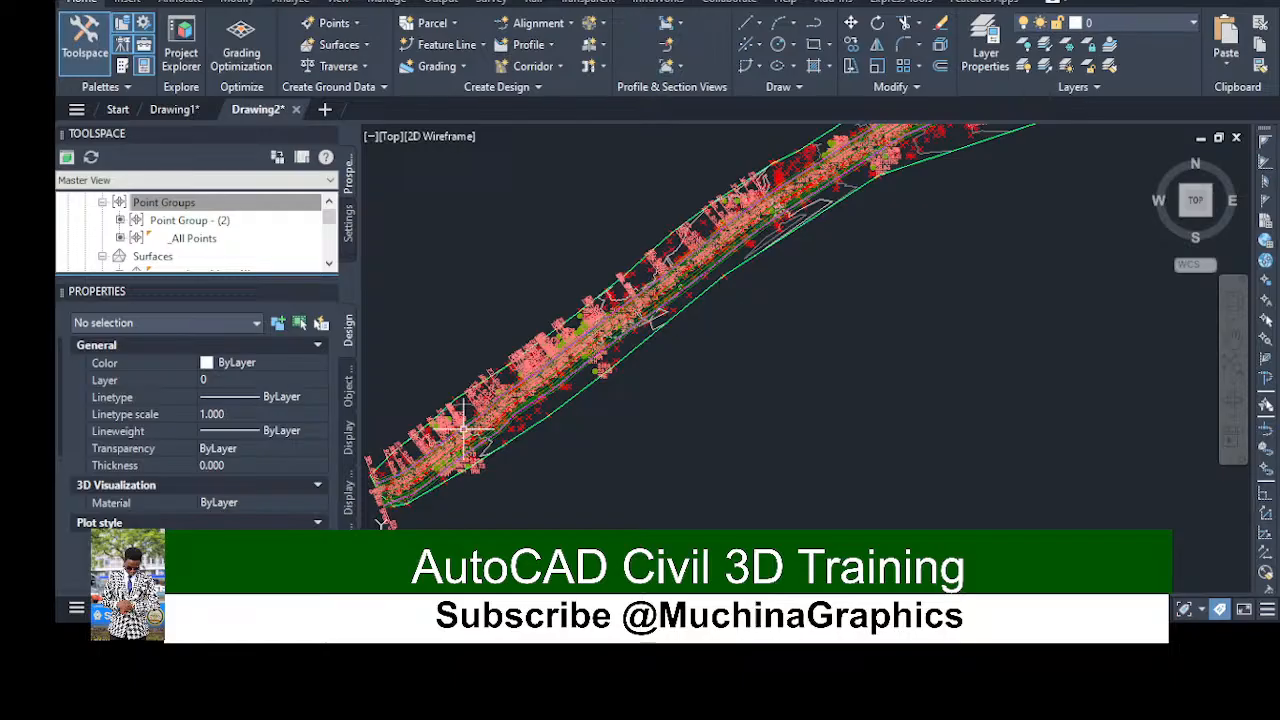
left_click(466, 415)
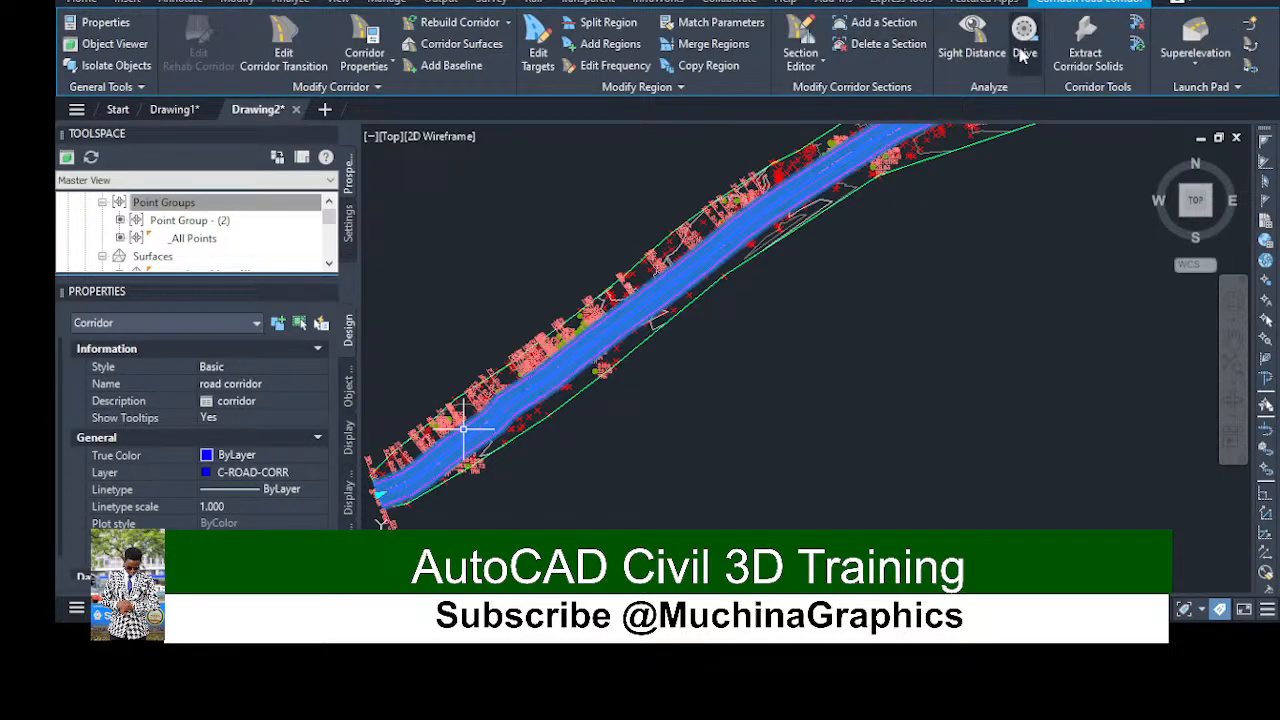
key("Escape")
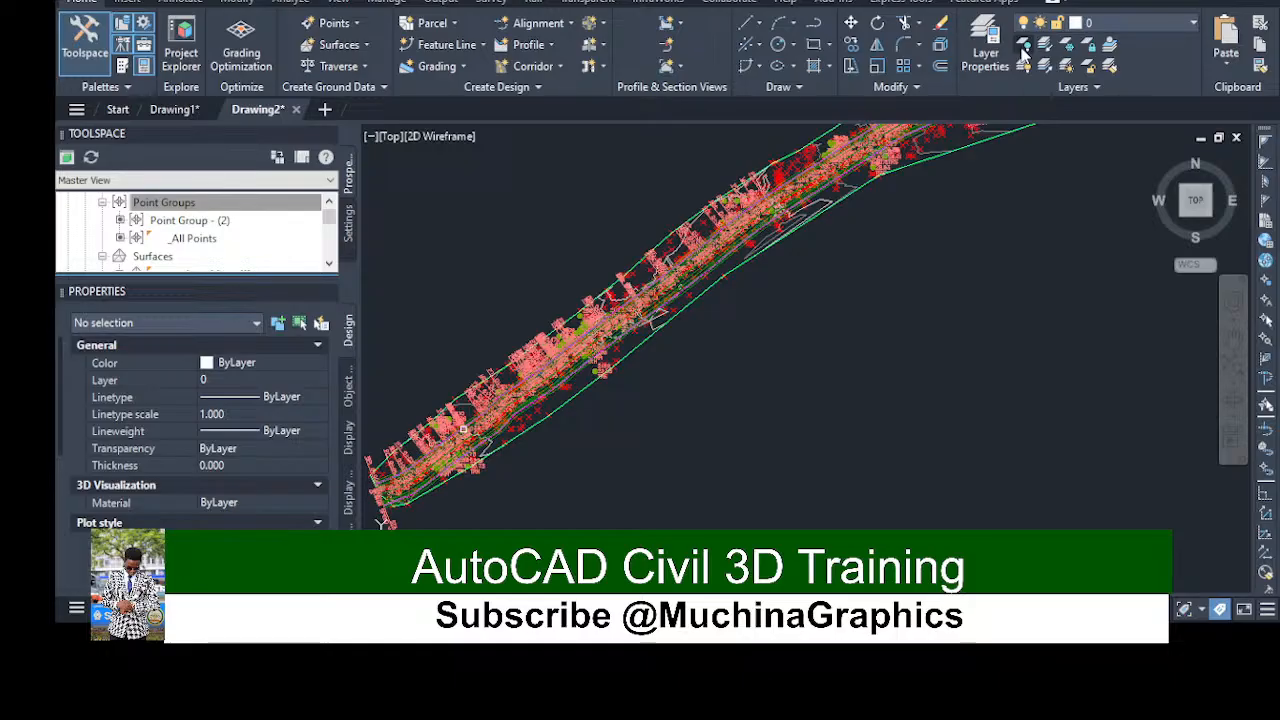
Examine the beginning of the design profile against the existing ground line in the profile view
scroll(857, 250, "down", 4)
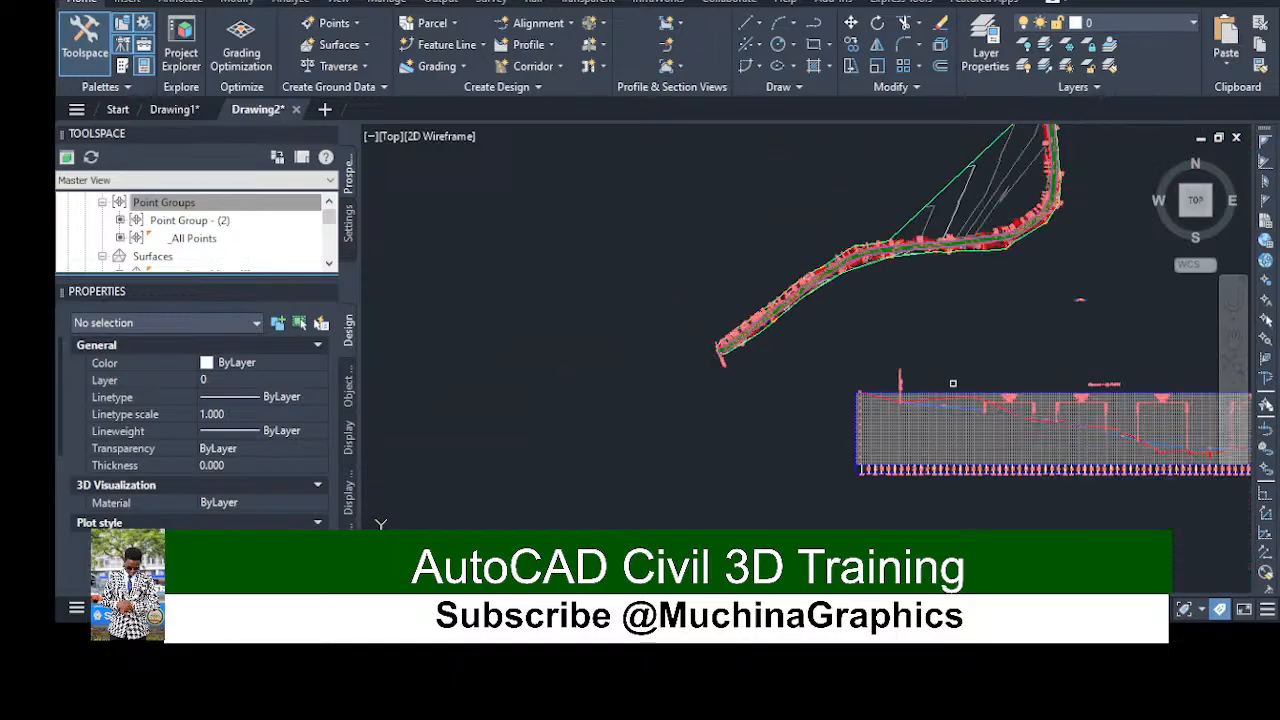
scroll(928, 457, "up", 3)
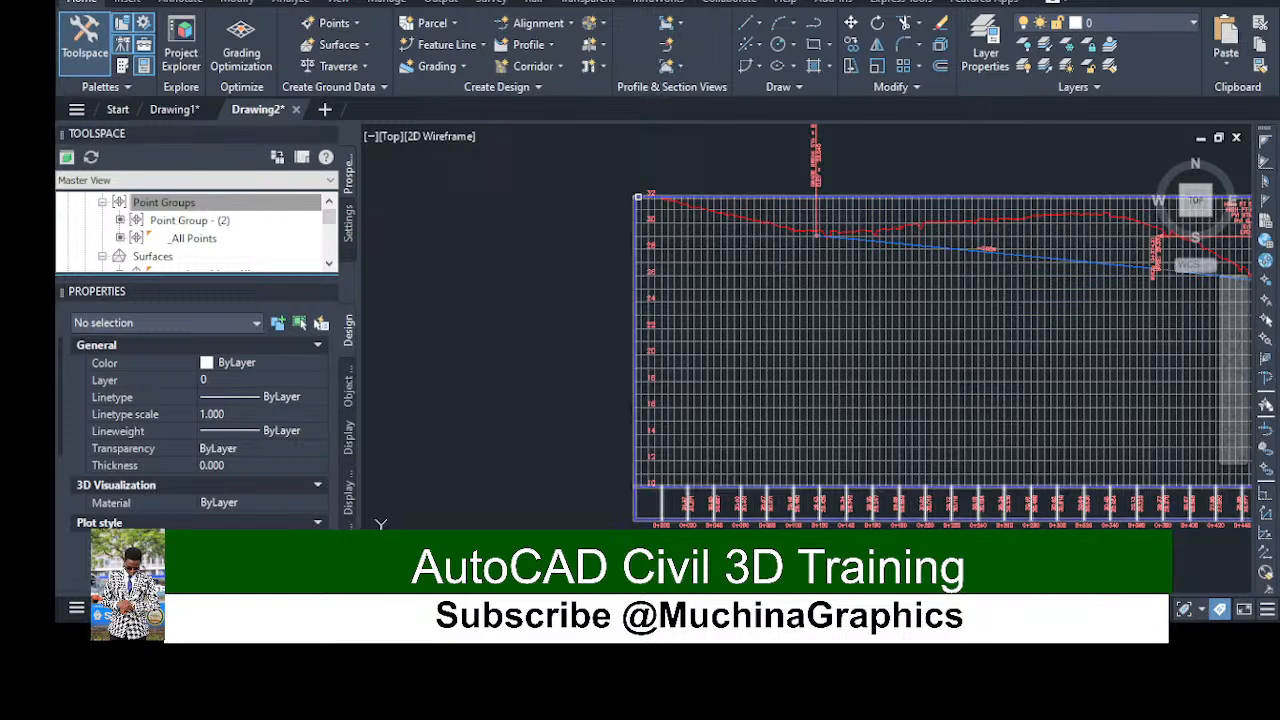
scroll(848, 250, "up", 5)
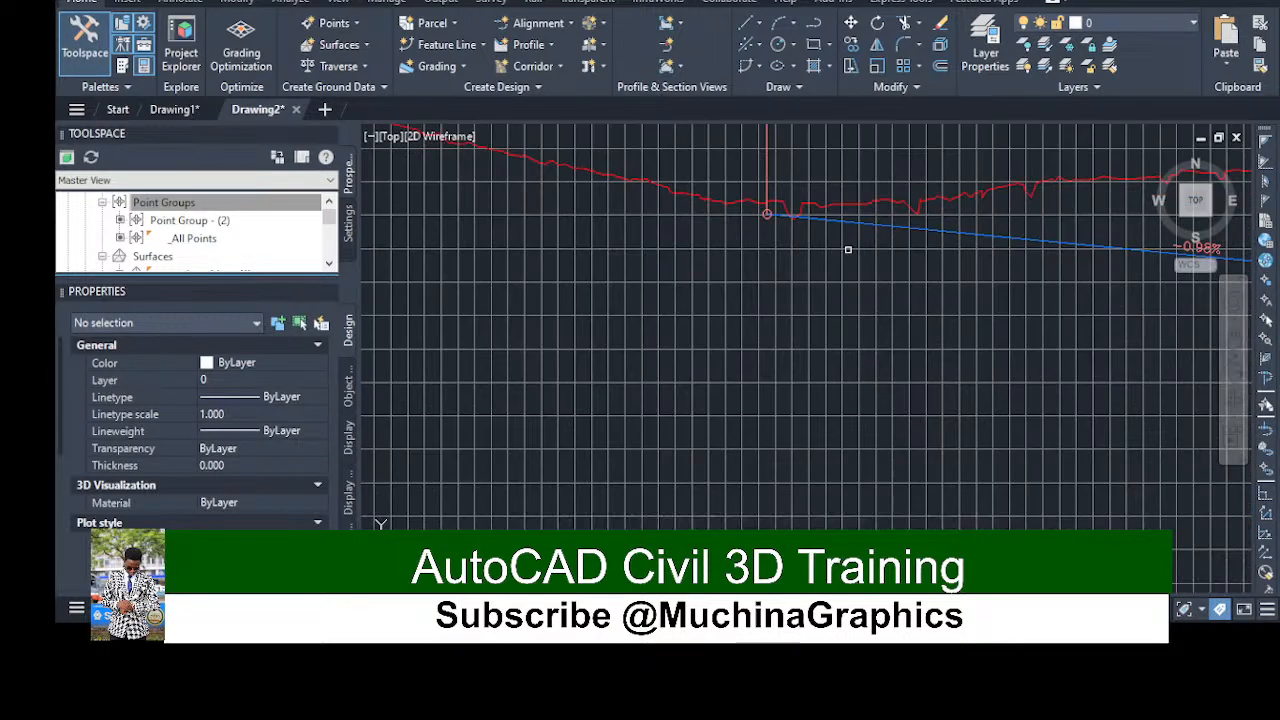
scroll(697, 224, "up", 5)
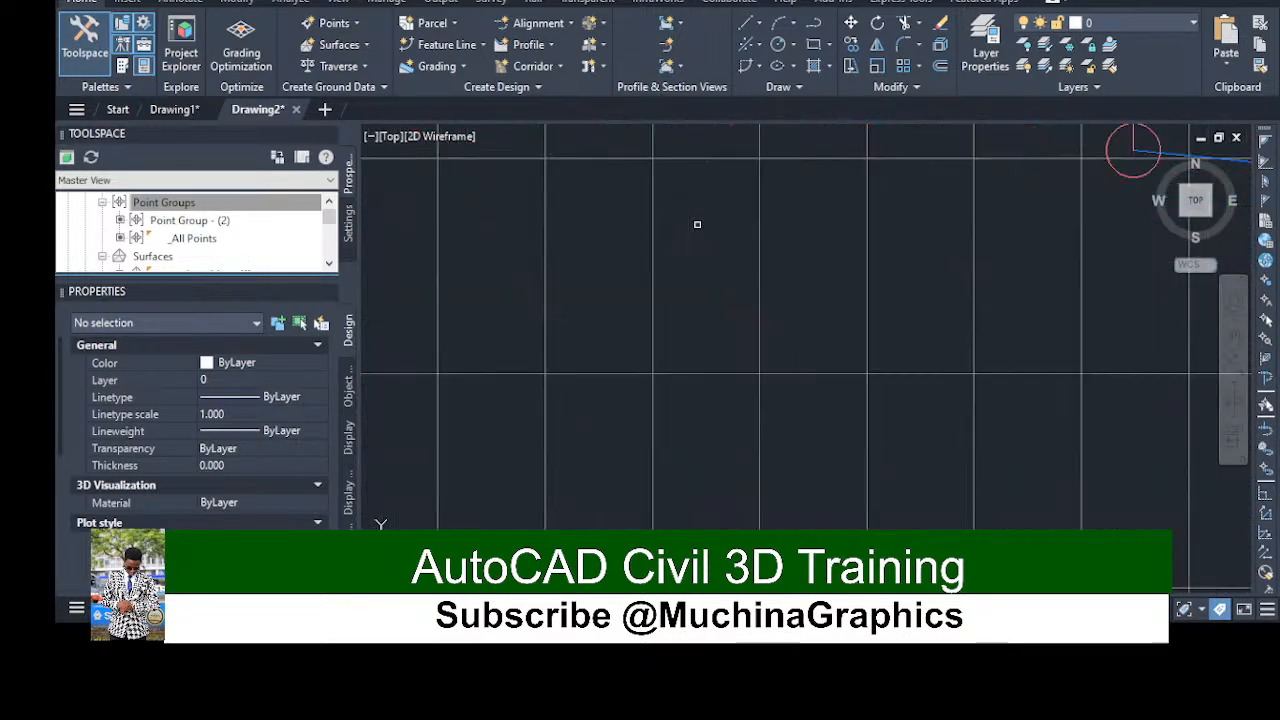
scroll(696, 226, "down", 4)
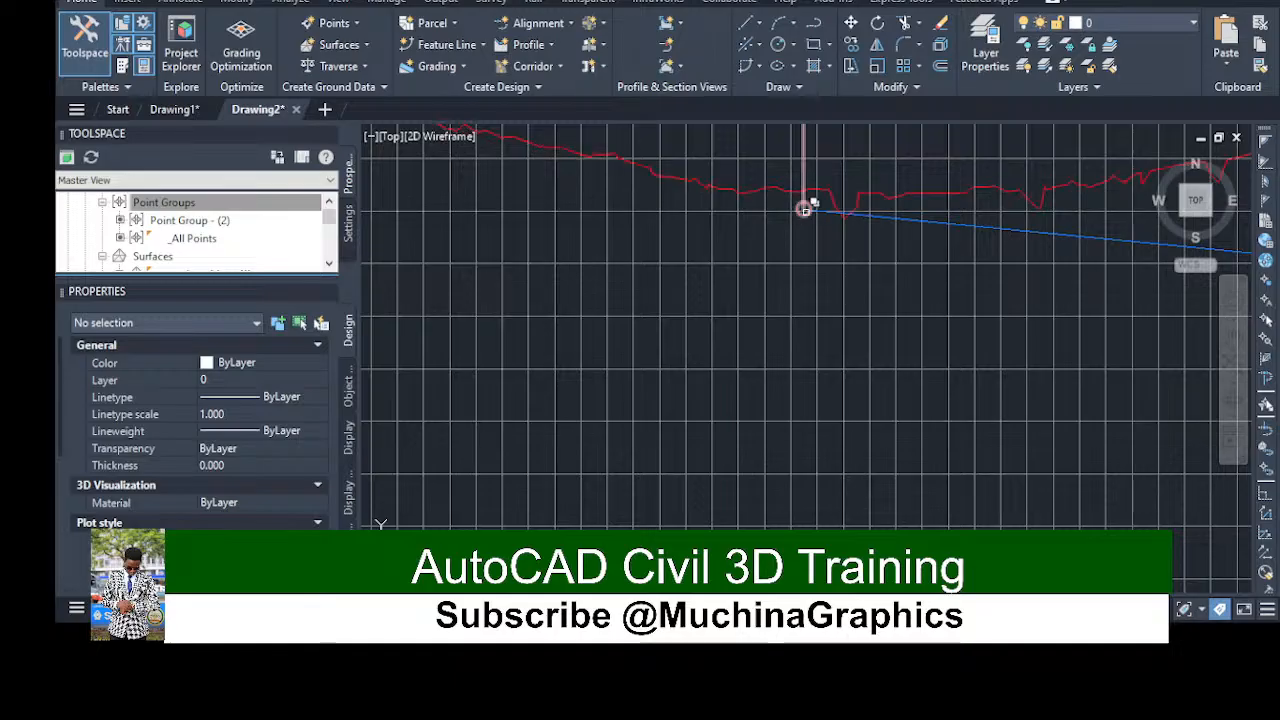